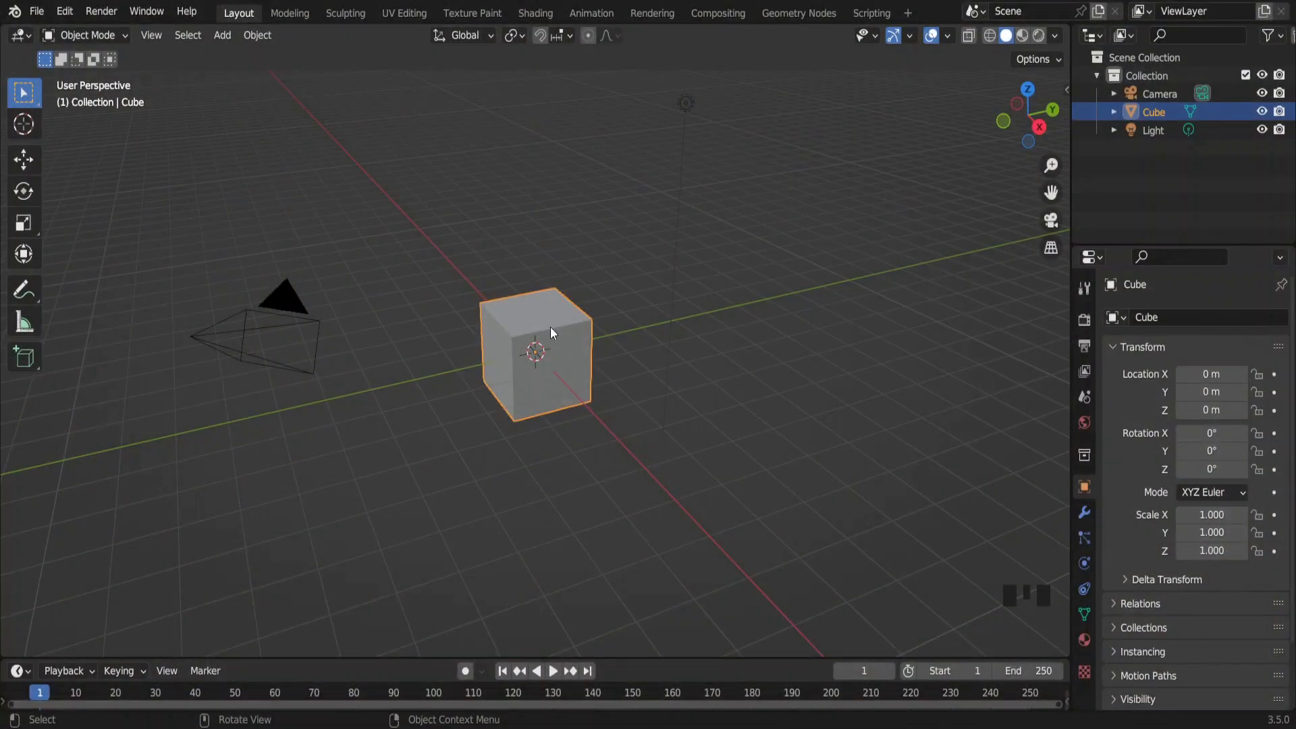
Move the cube up 1 m along the global Z axis.
key(g)
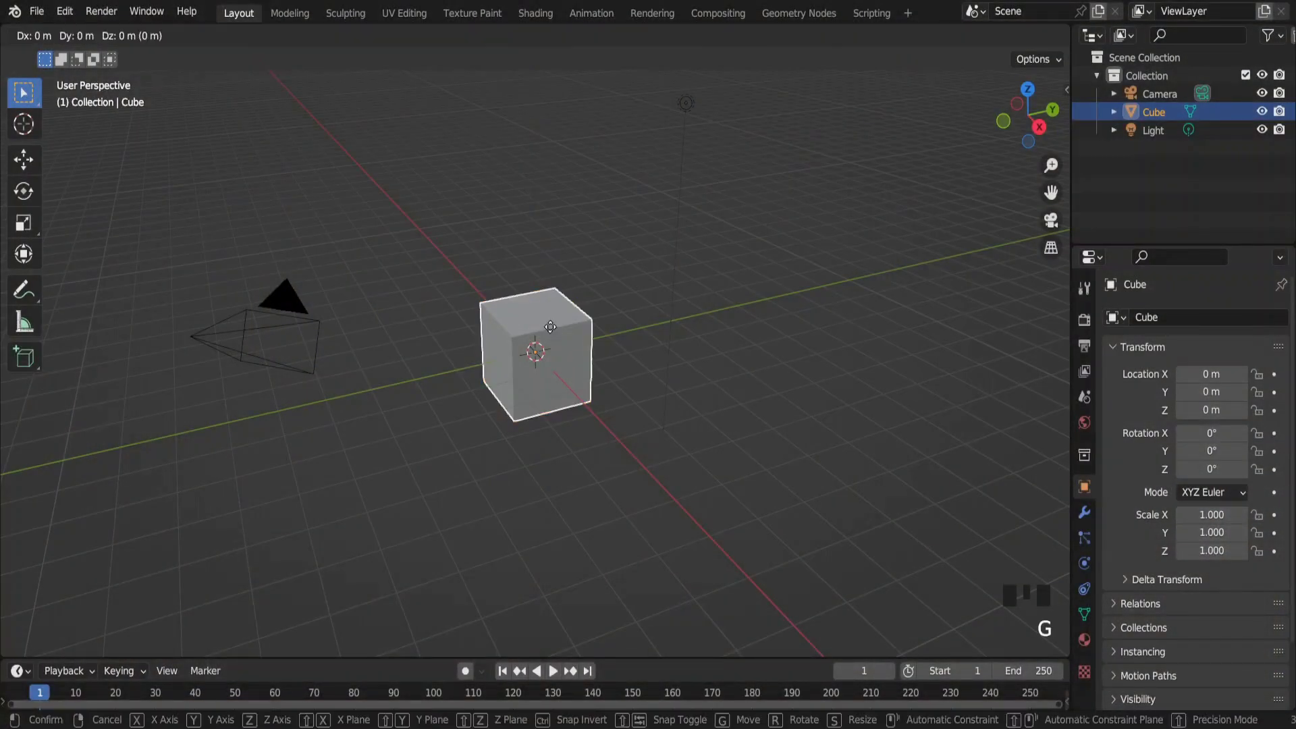
key(z)
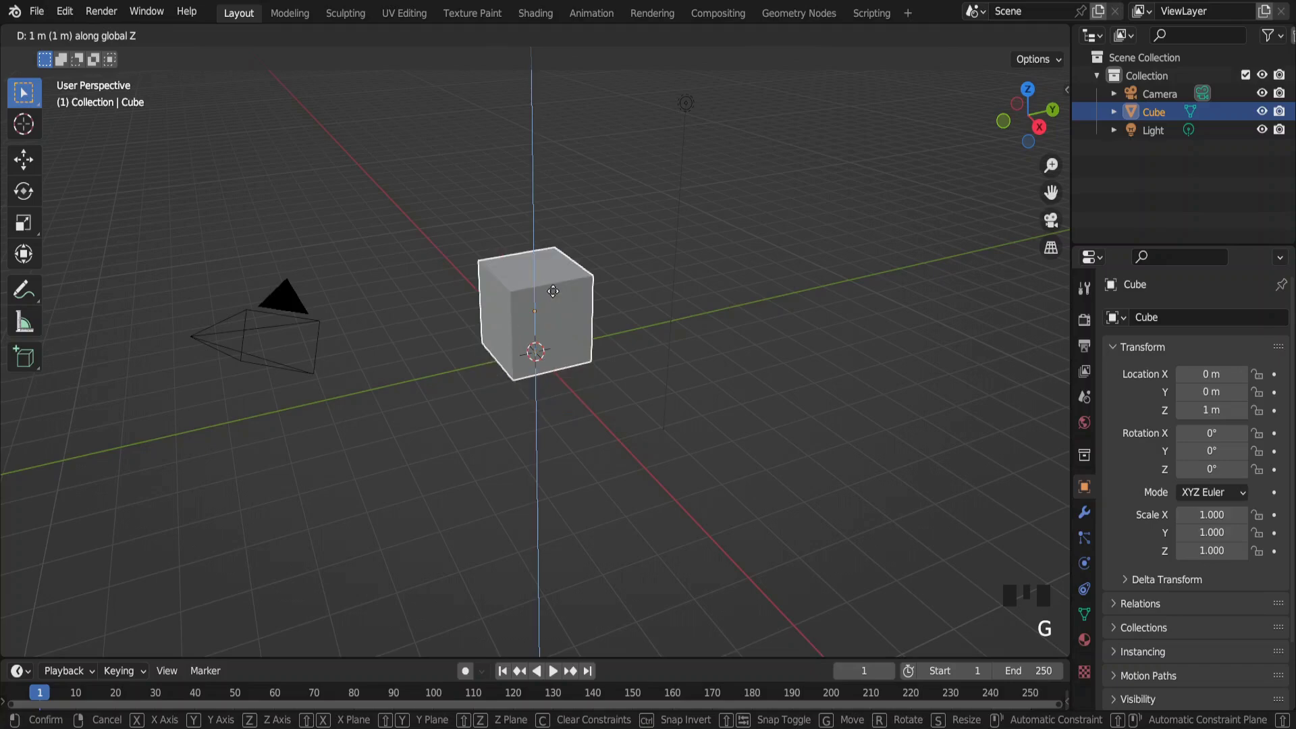
click(553, 291)
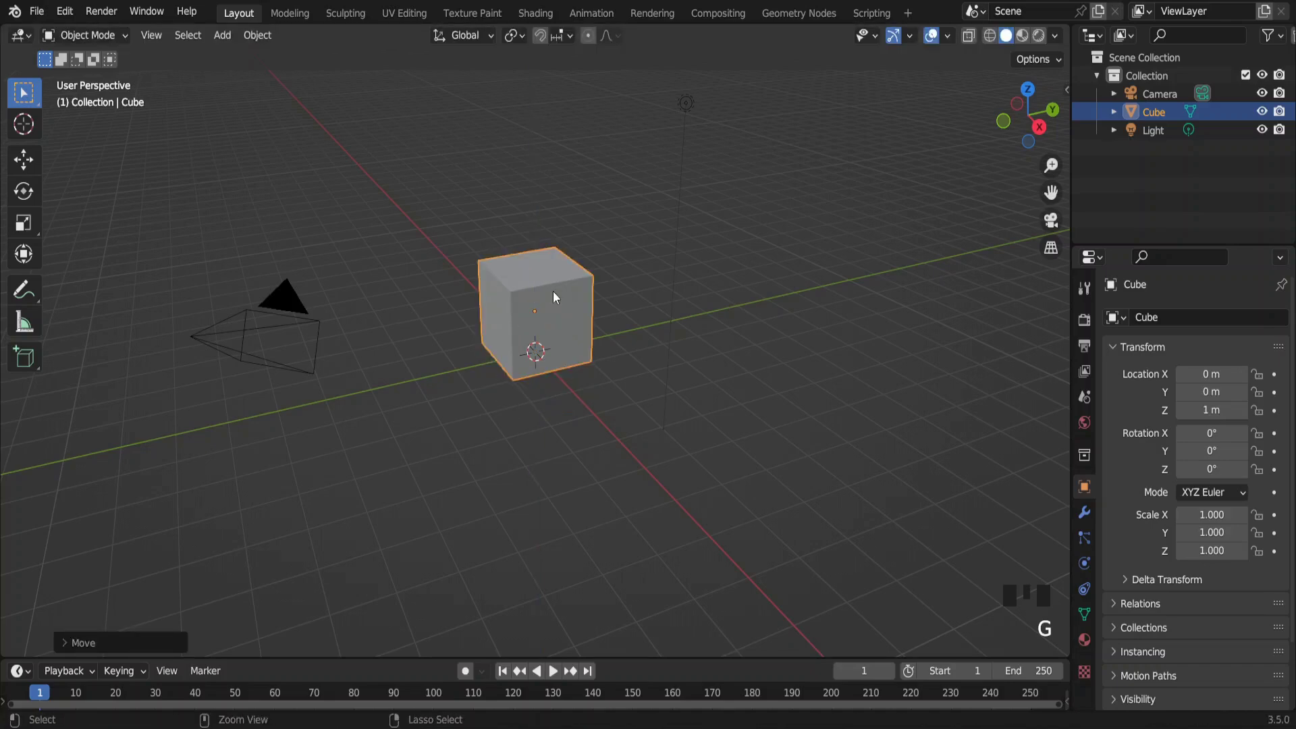
Raise the cube's top face by 1 m along Z in face select mode.
key(Tab)
key(3)
click(551, 276)
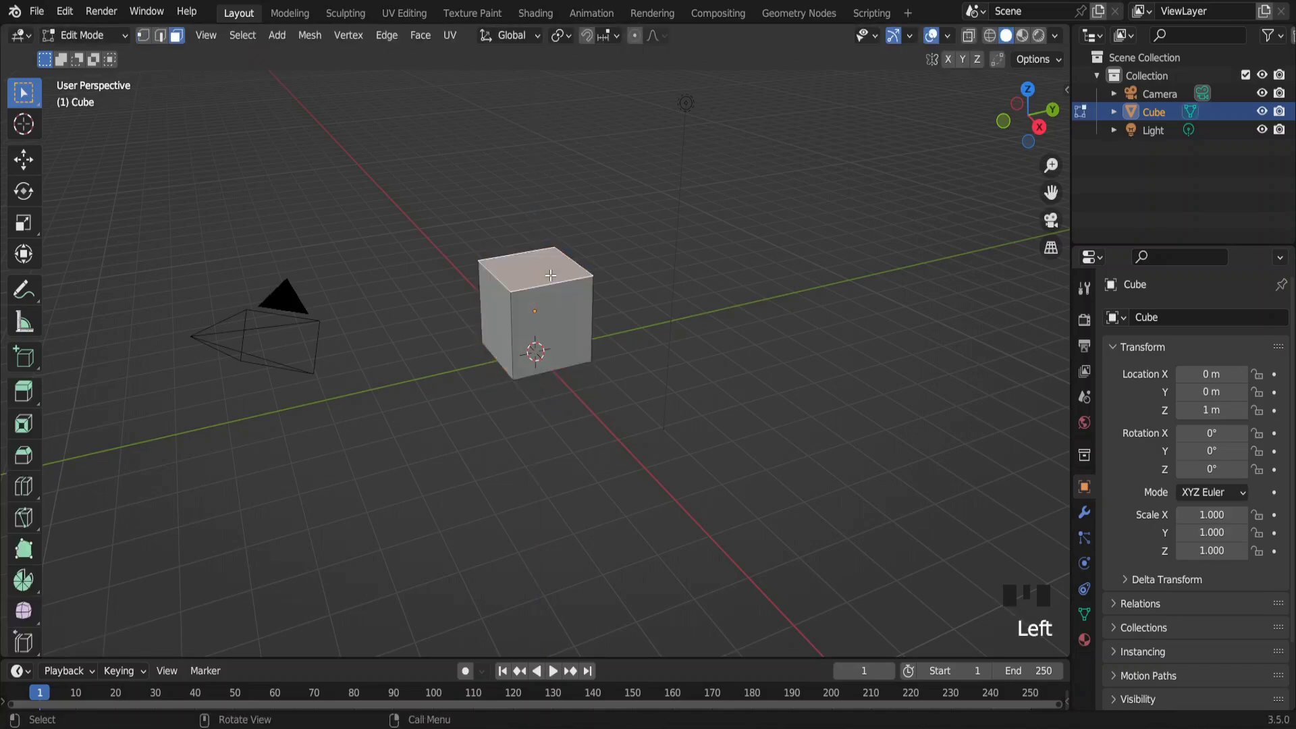
text(g)
text(z1)
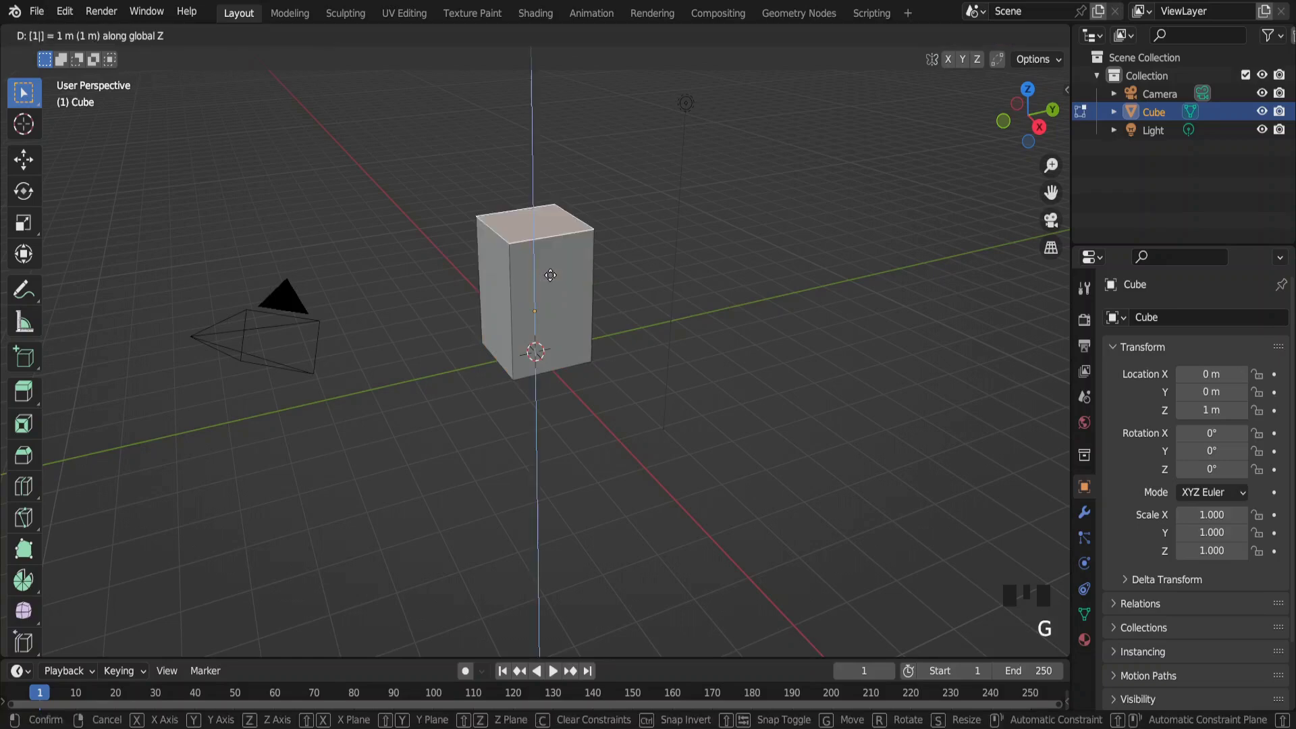
key(Return)
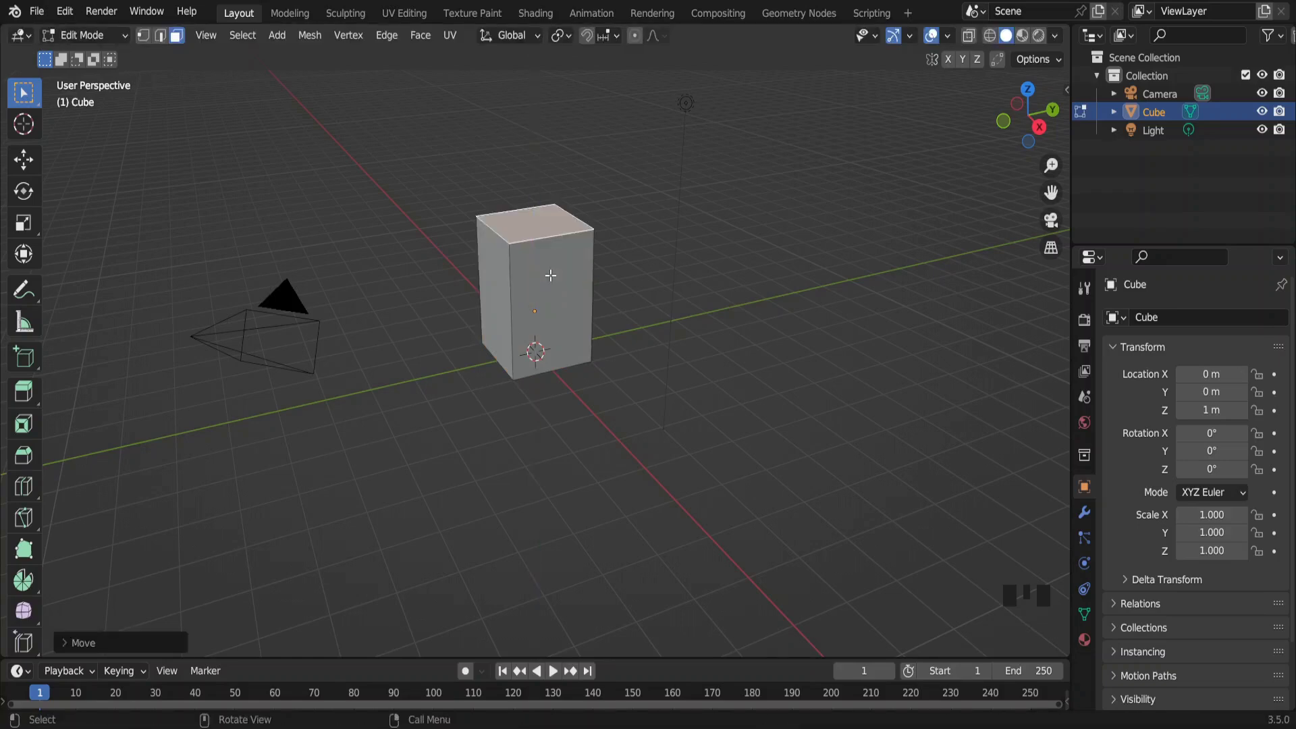
Set the cube's X and Y dimensions to 9 m each in Object Mode.
key(Tab)
key(n)
drag(938, 370, 938, 389)
text(9)
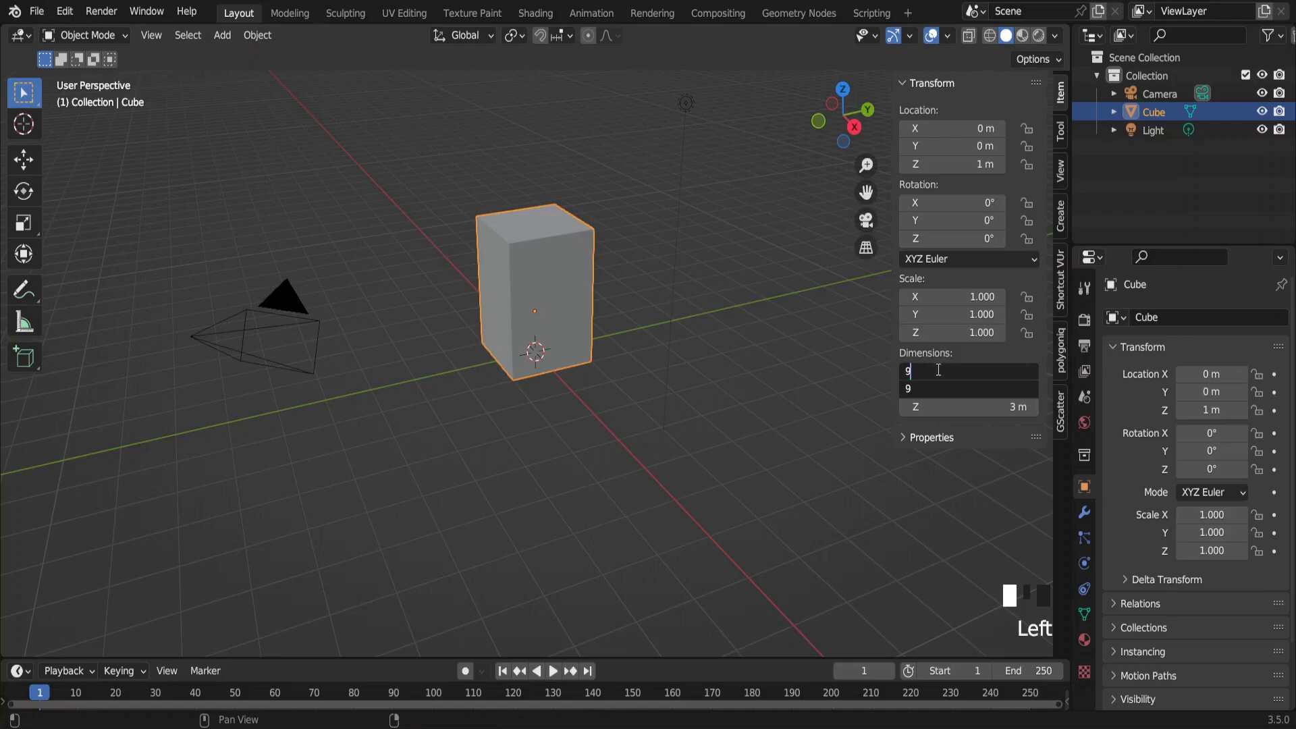
key(Return)
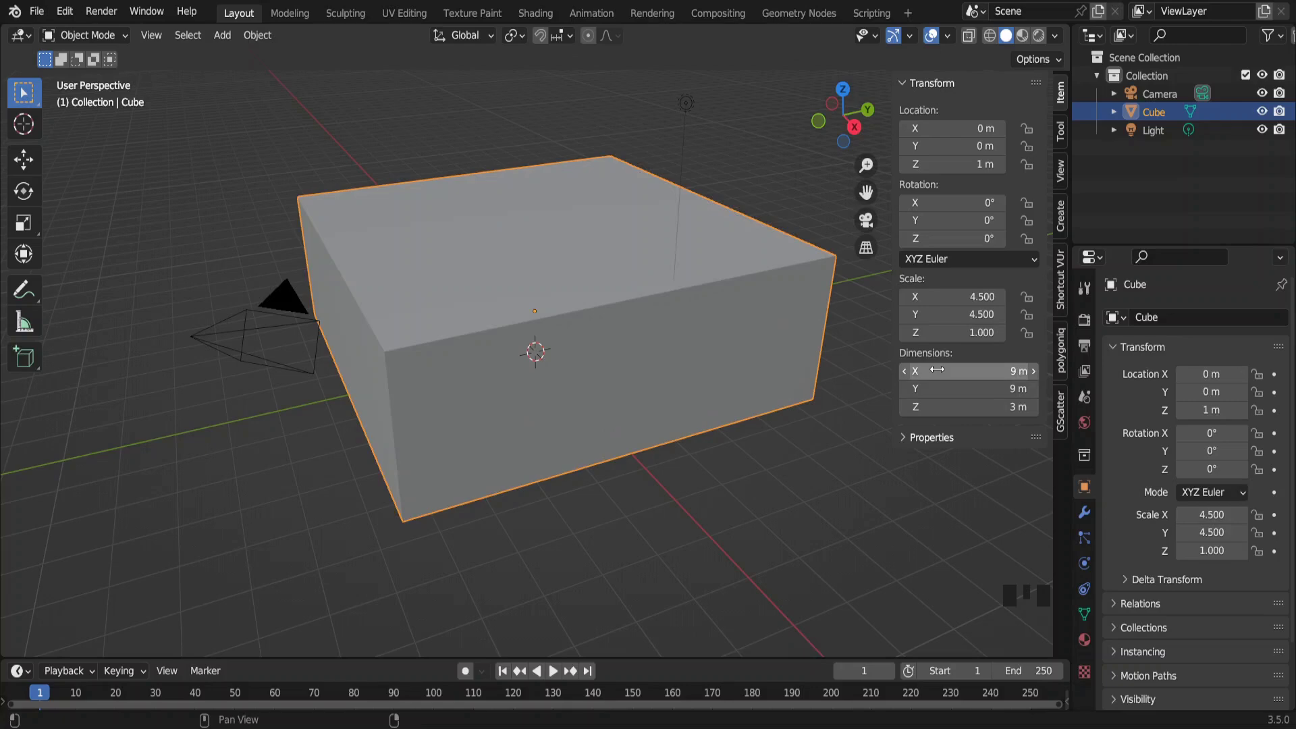
Align the camera to a view from inside the box facing its far wall, and select the camera.
middle_drag(667, 387, 571, 317)
scroll(571, 313, up, 7)
scroll(570, 313, up, 2)
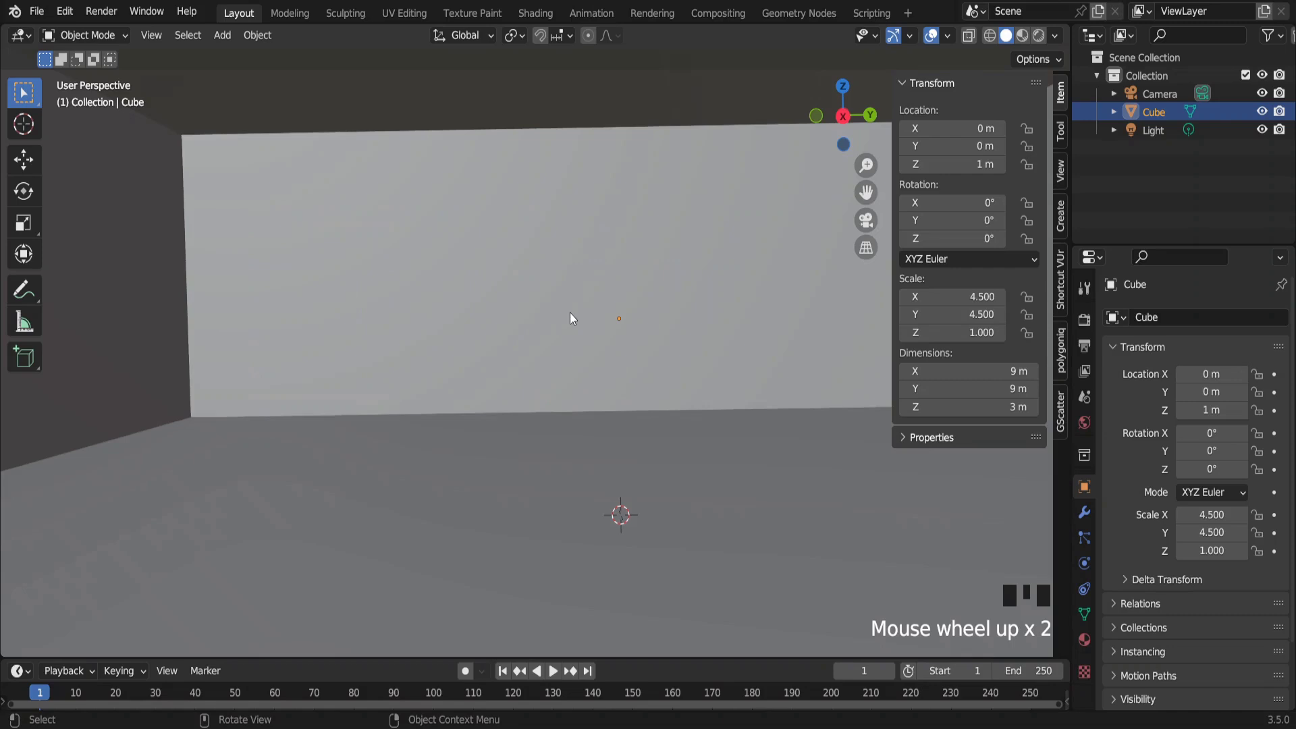
key(KP_0)
click(703, 517)
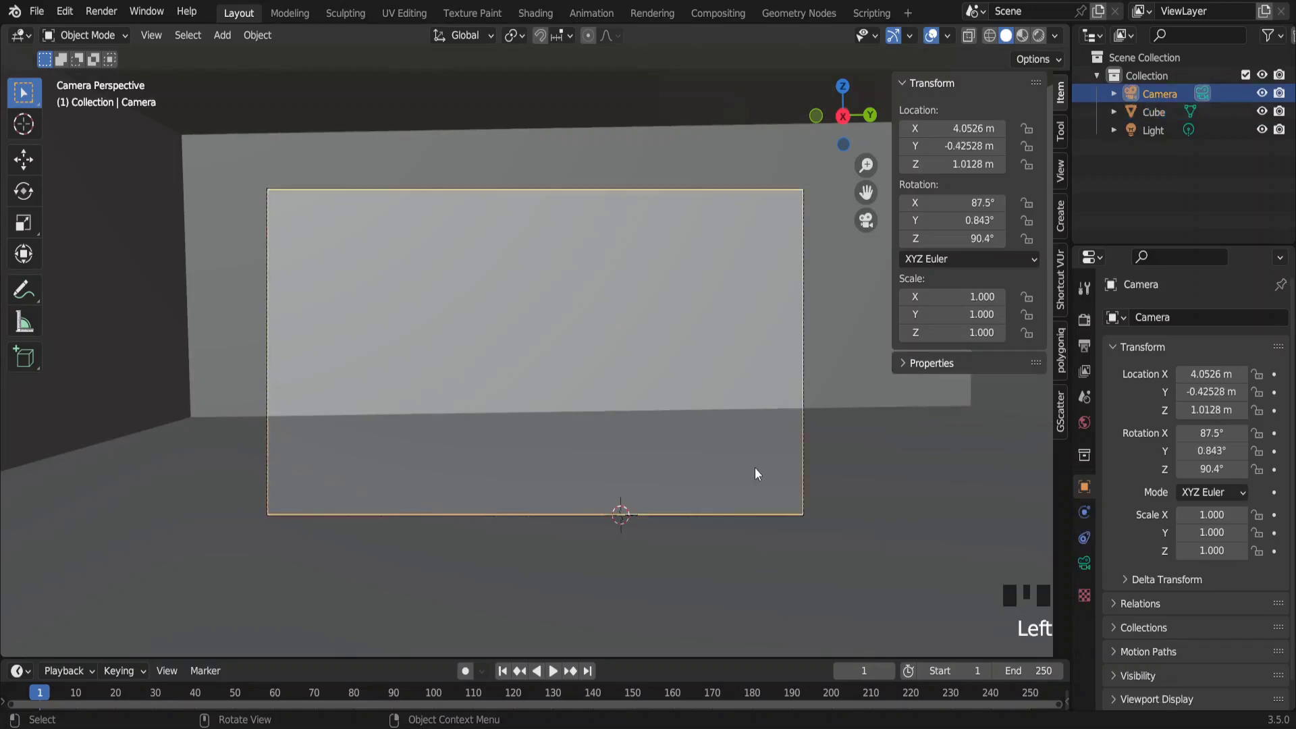
Set the camera's X rotation to 90° and its Y rotation to 0°.
double_click(972, 195)
text(90)
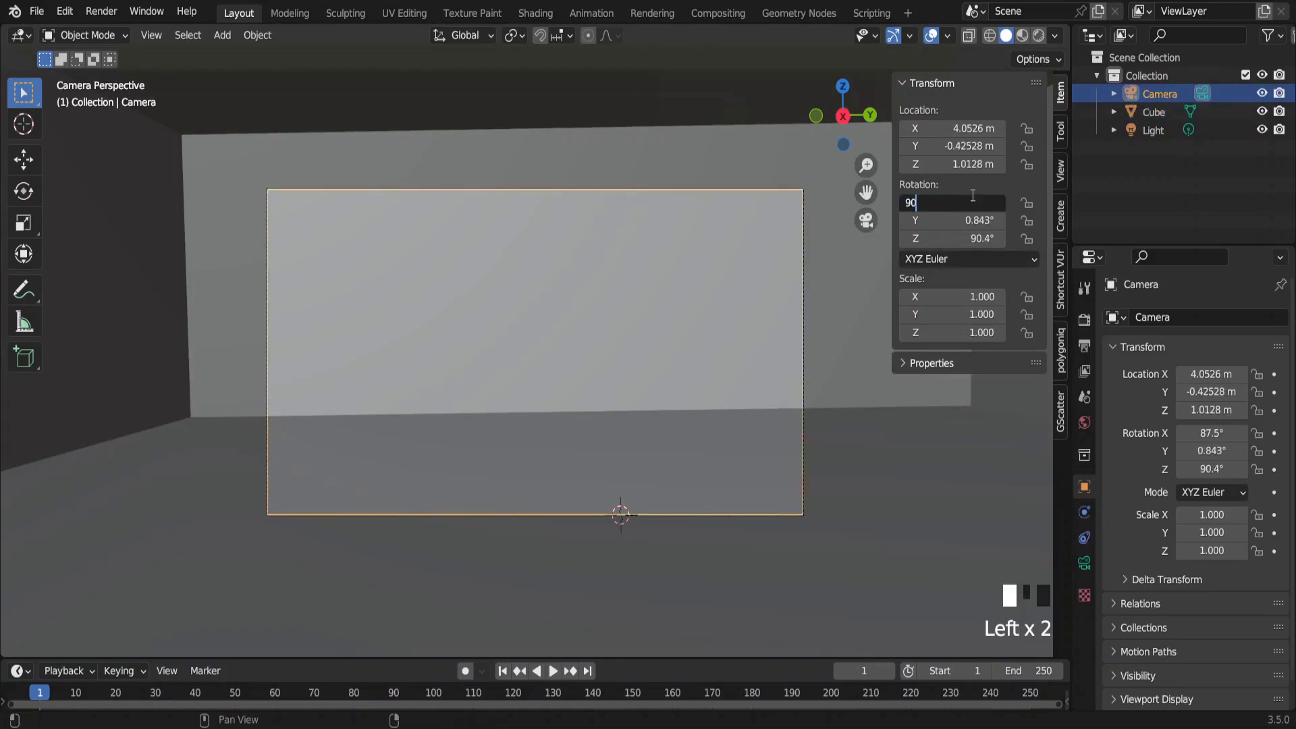
key(Return)
click(972, 220)
text(0)
key(Return)
Rotate the camera about 14° around the global Z axis so the room's left corner comes into frame.
key(r)
key(z)
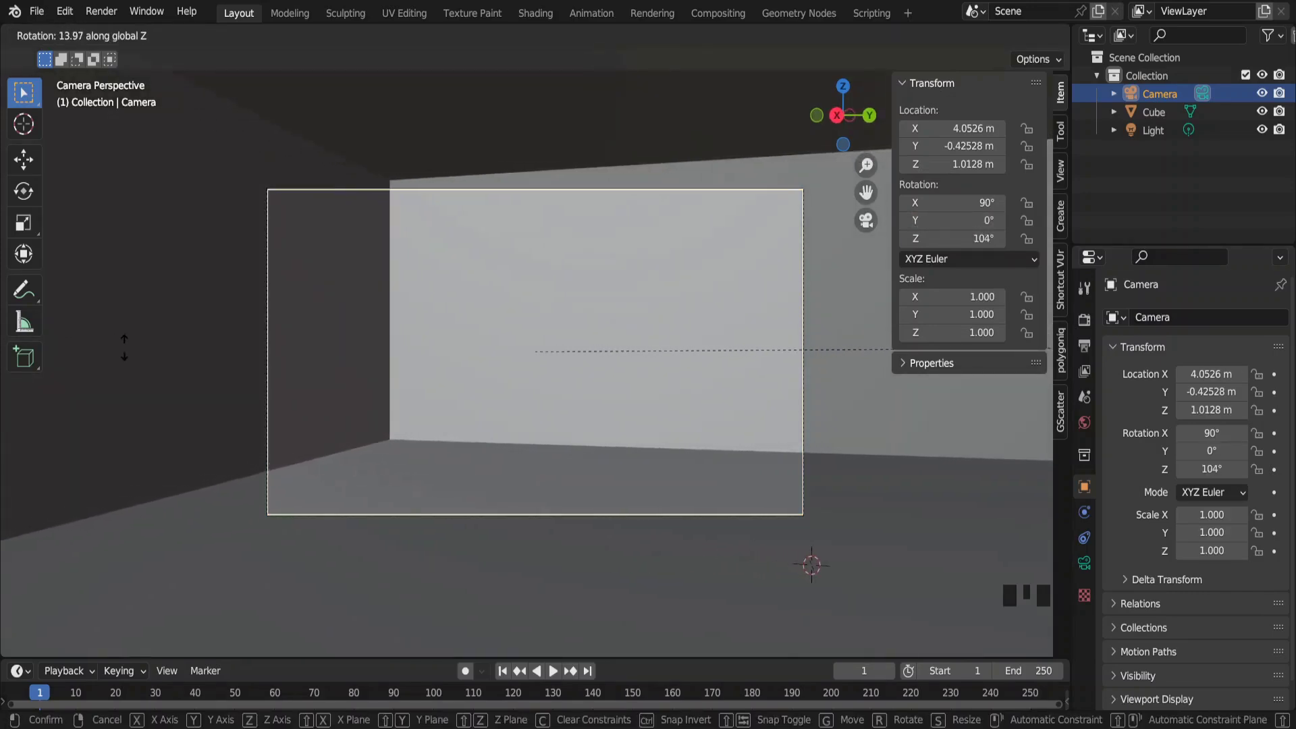
key(Return)
Set the camera's focal length to 35 mm.
click(1085, 563)
double_click(1233, 399)
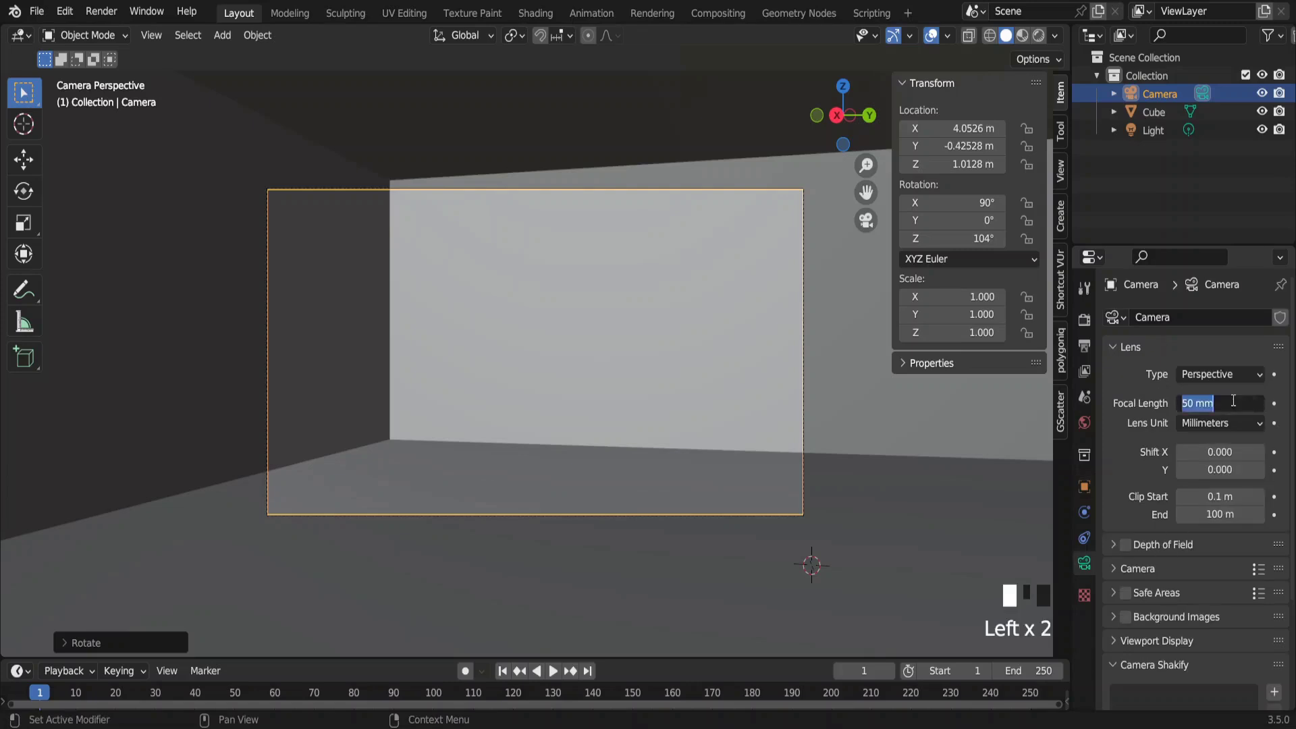
text(35)
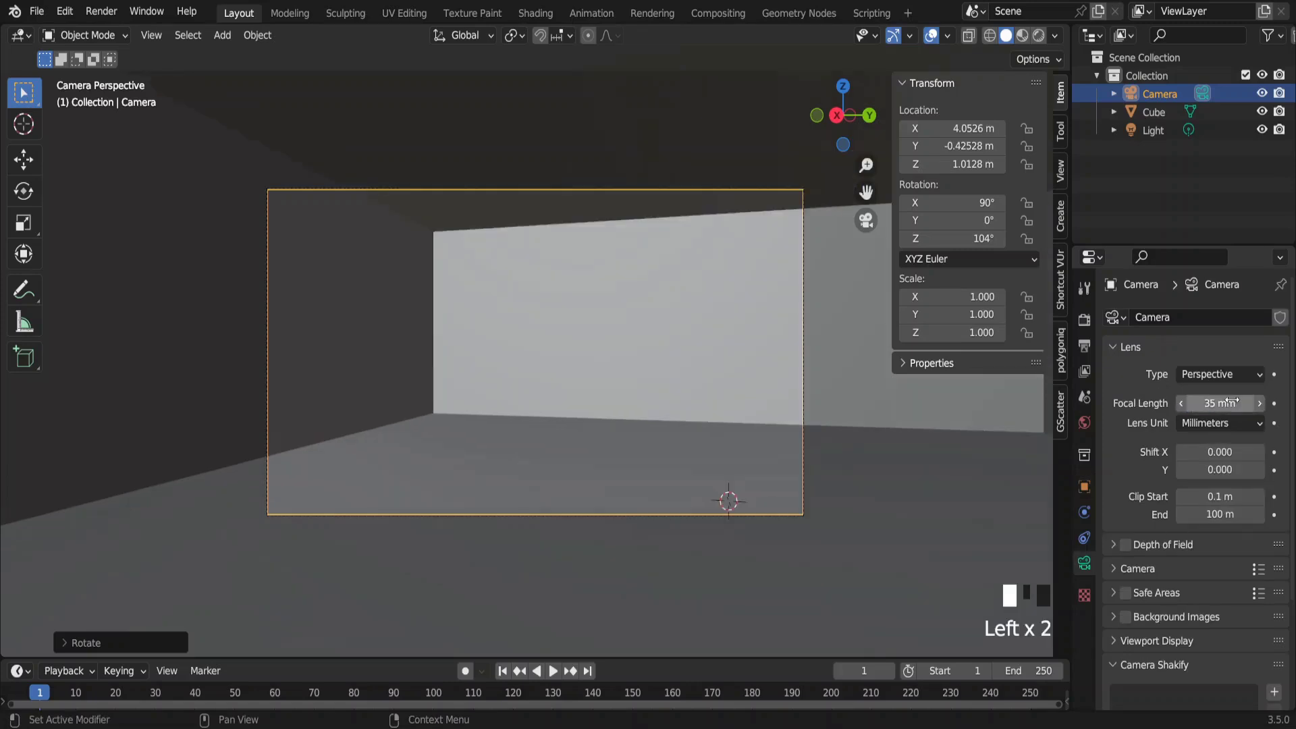
Adjust the camera's Z rotation to about 99.3° and move it about 1.12 m forward along its local Z axis.
click(958, 238)
drag(958, 239, 928, 238)
key(g)
key(z)
key(z)
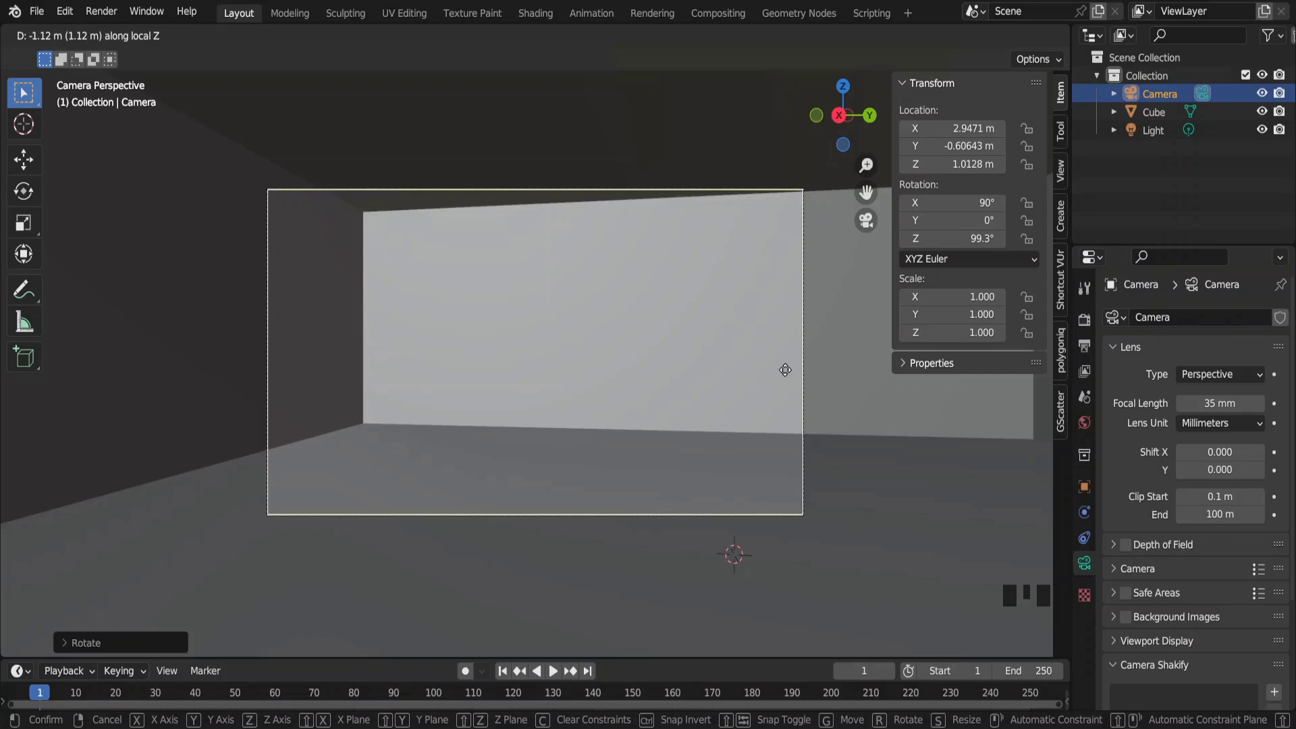
click(785, 370)
Add two vertical loop cuts around the room to mark out a window section on the left wall.
key(Tab)
key(ctrl+r)
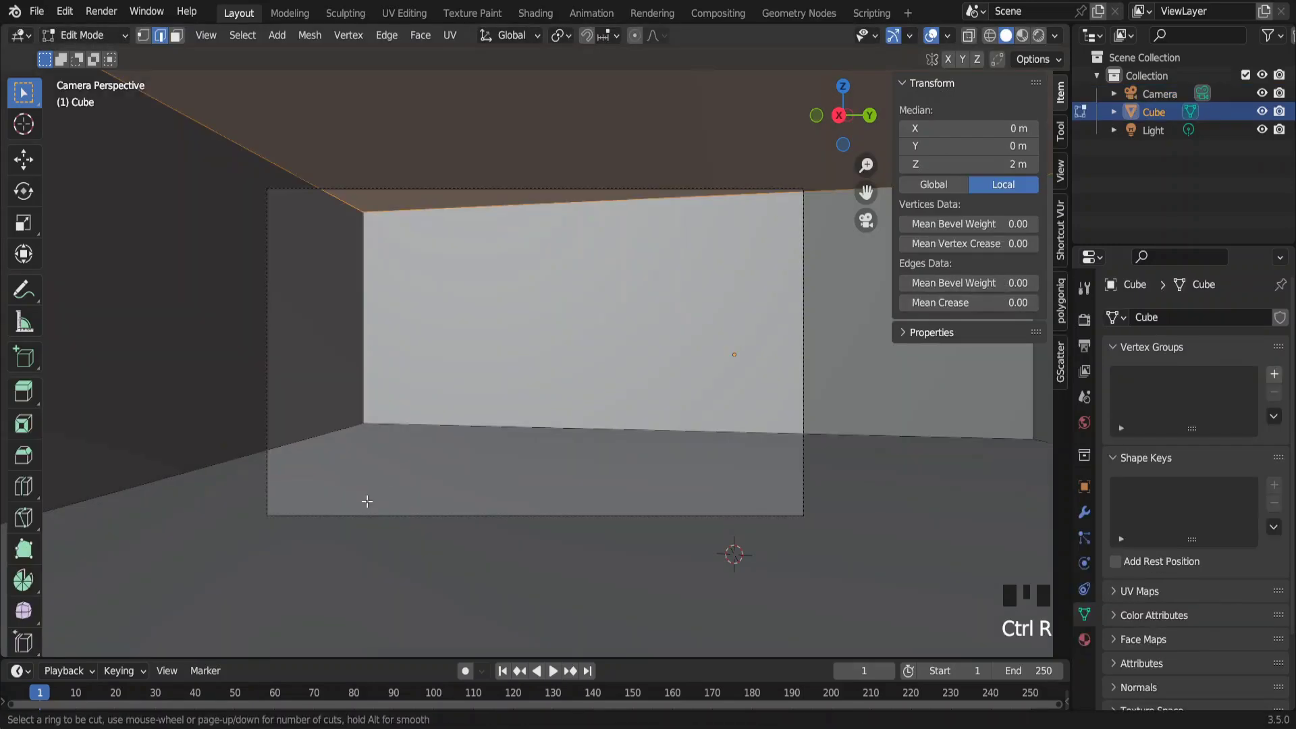
click(195, 483)
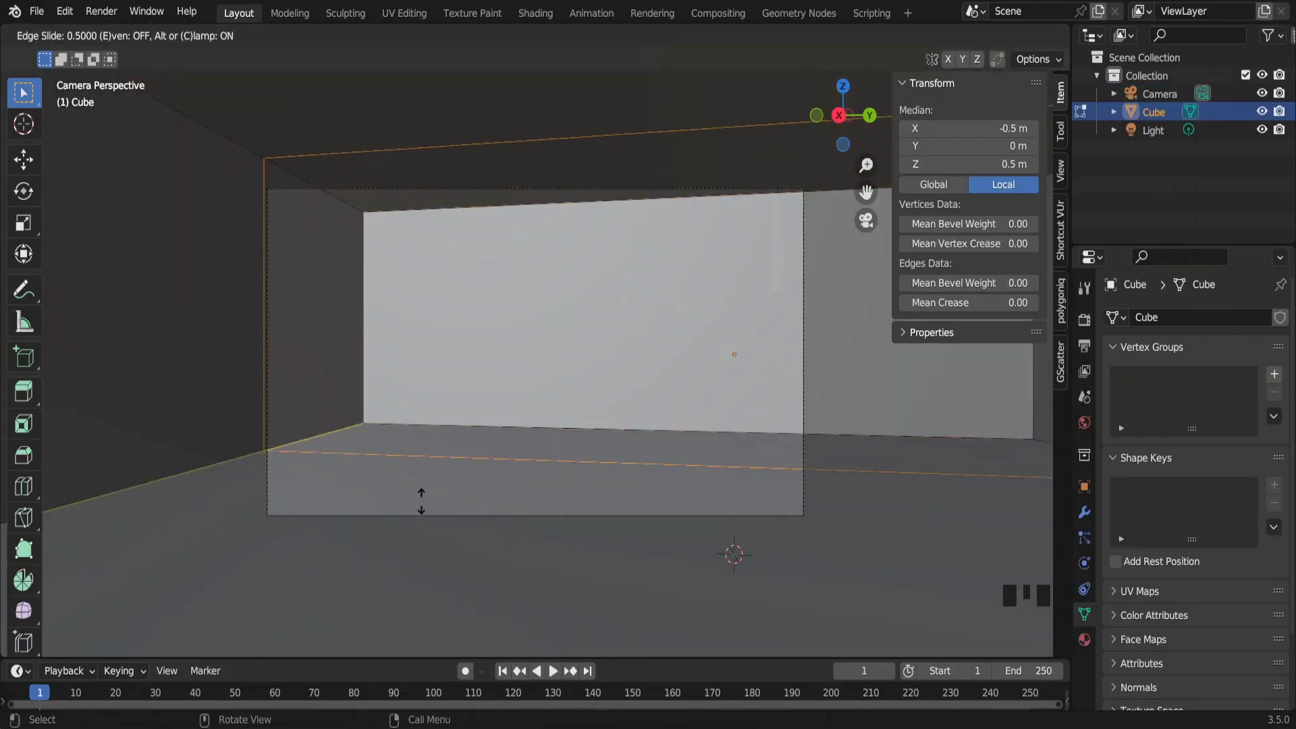
drag(456, 492, 456, 493)
key(ctrl+r)
drag(324, 286, 349, 264)
Extrude the left wall's window section outward and delete the extruded face to leave an opening.
key(3)
click(331, 351)
key(e)
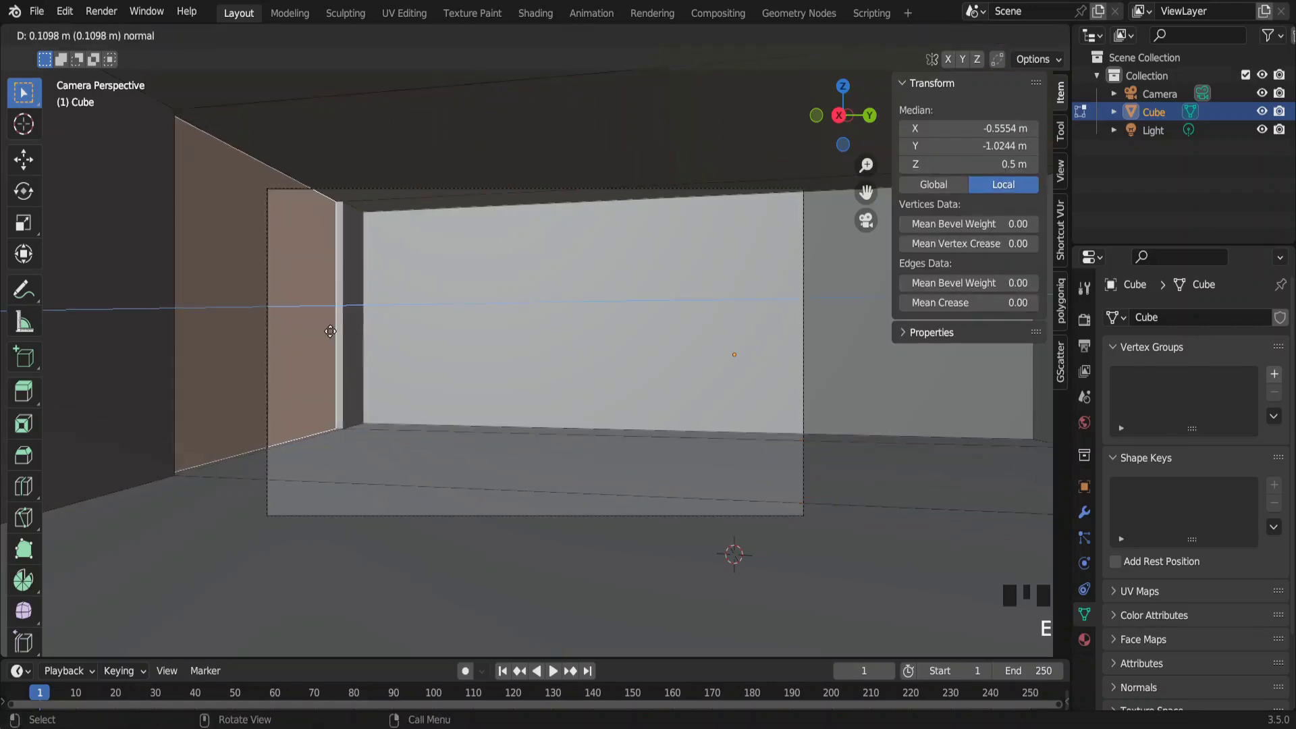
click(318, 329)
key(x)
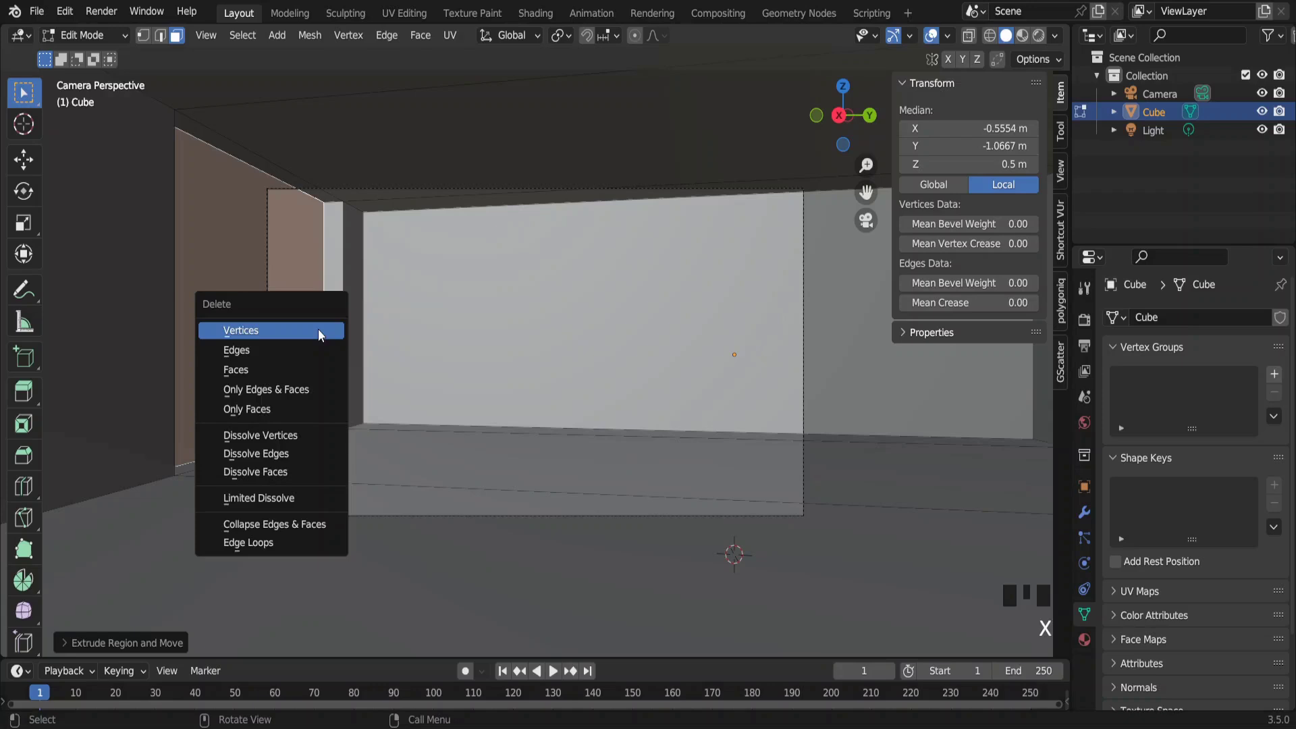
click(273, 368)
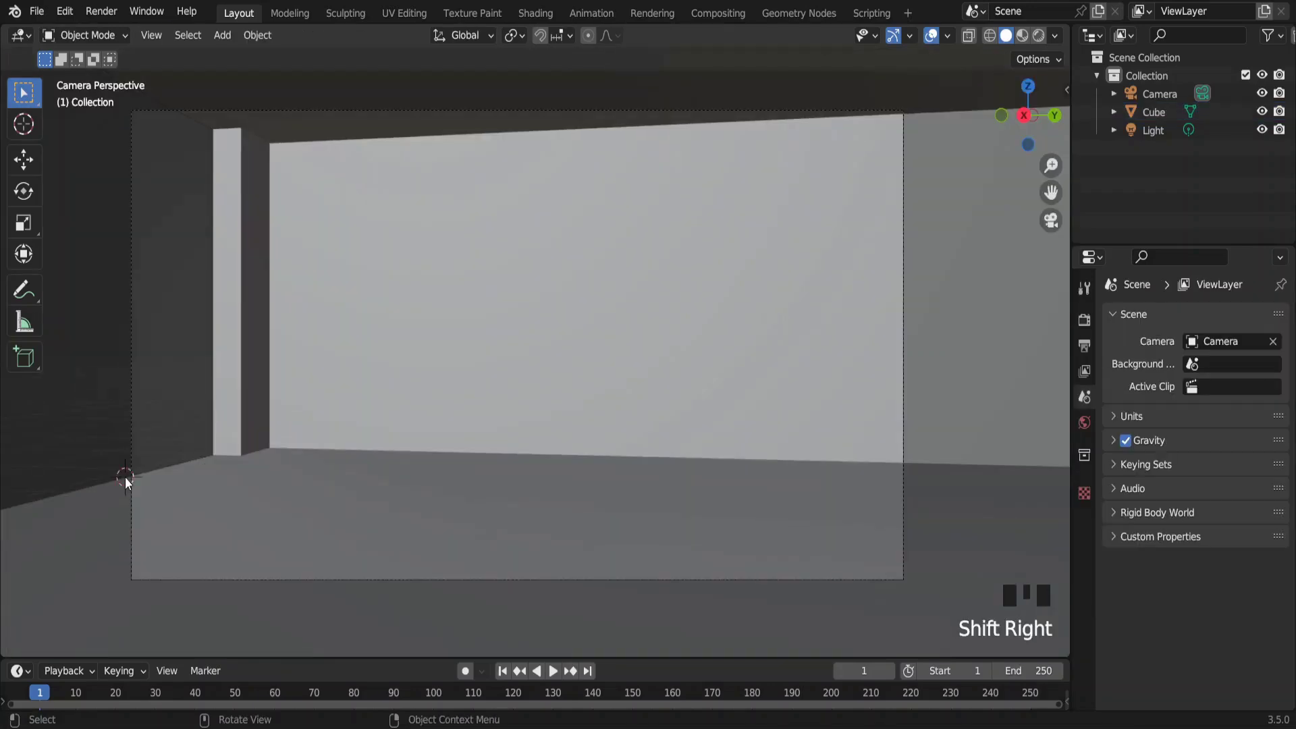
Add an Archimesh rail window at the 3D cursor by the left wall opening.
key(shift+a)
mouse_move(270, 557)
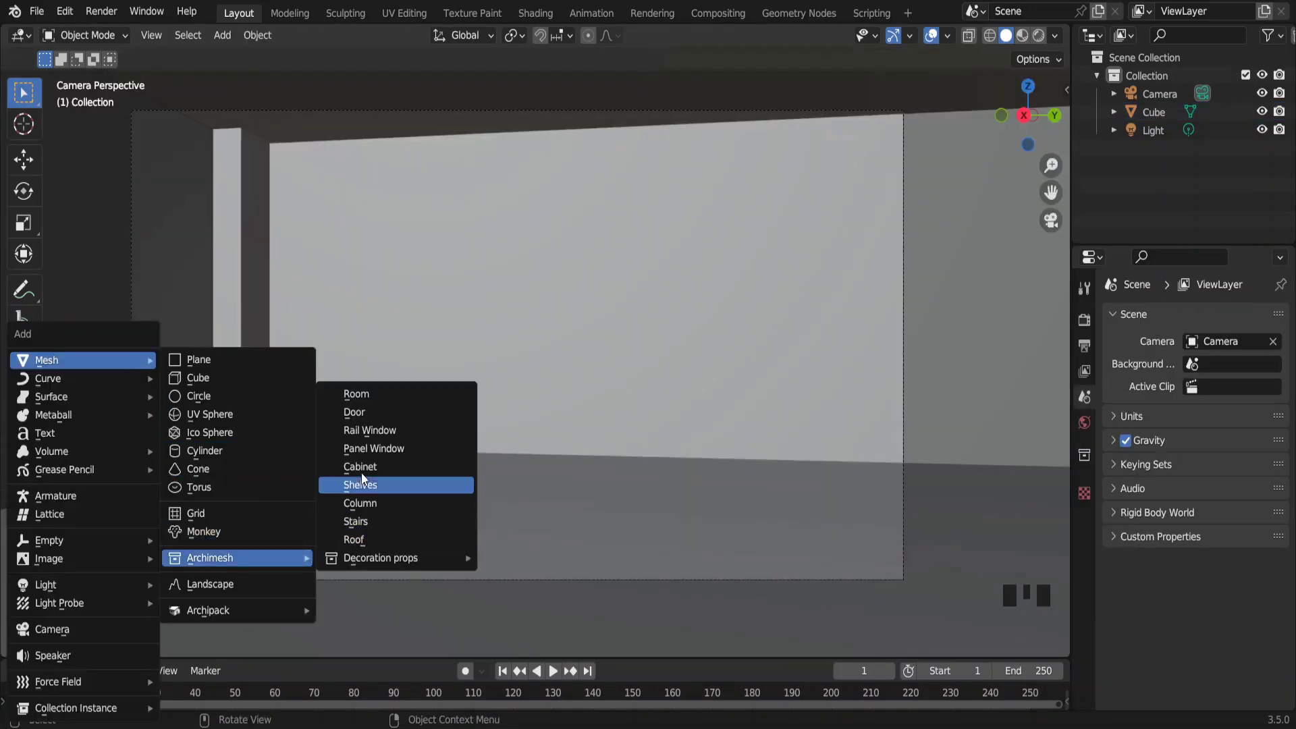
click(385, 431)
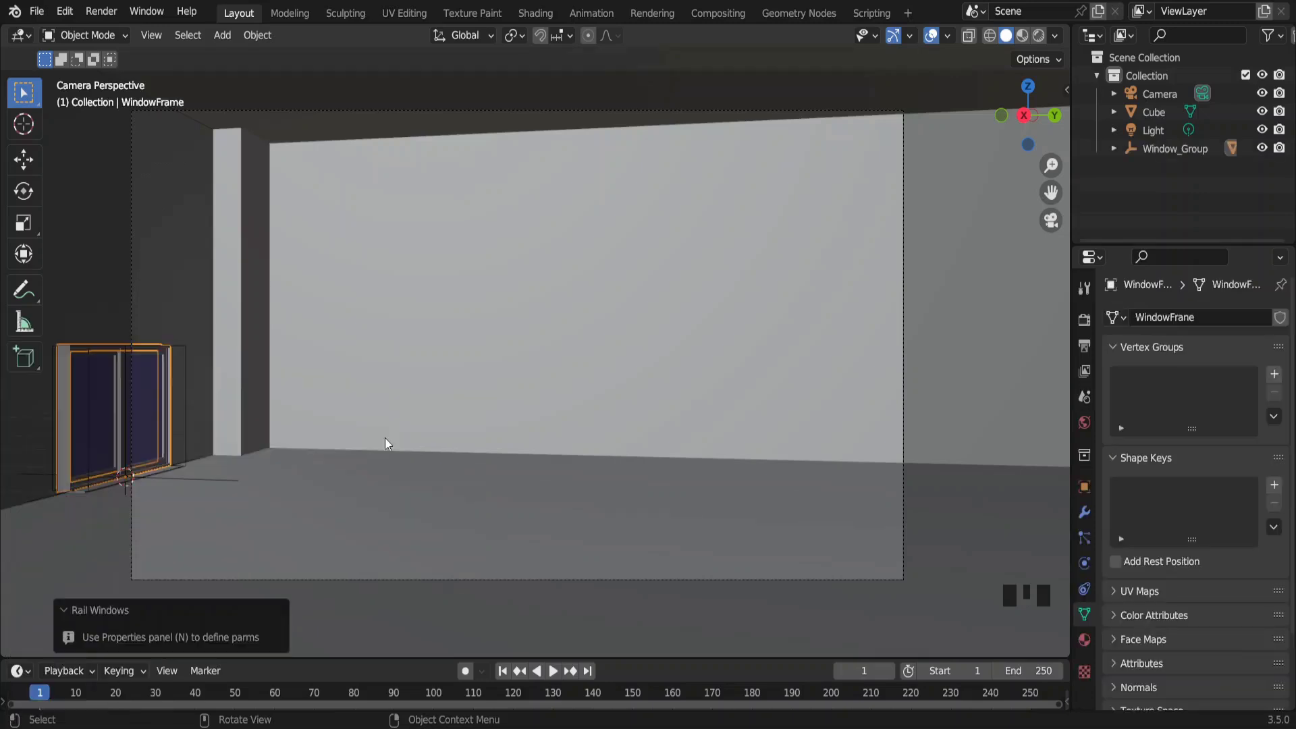
Set the rail window's width to 2.7 and its height to 3.0.
key(n)
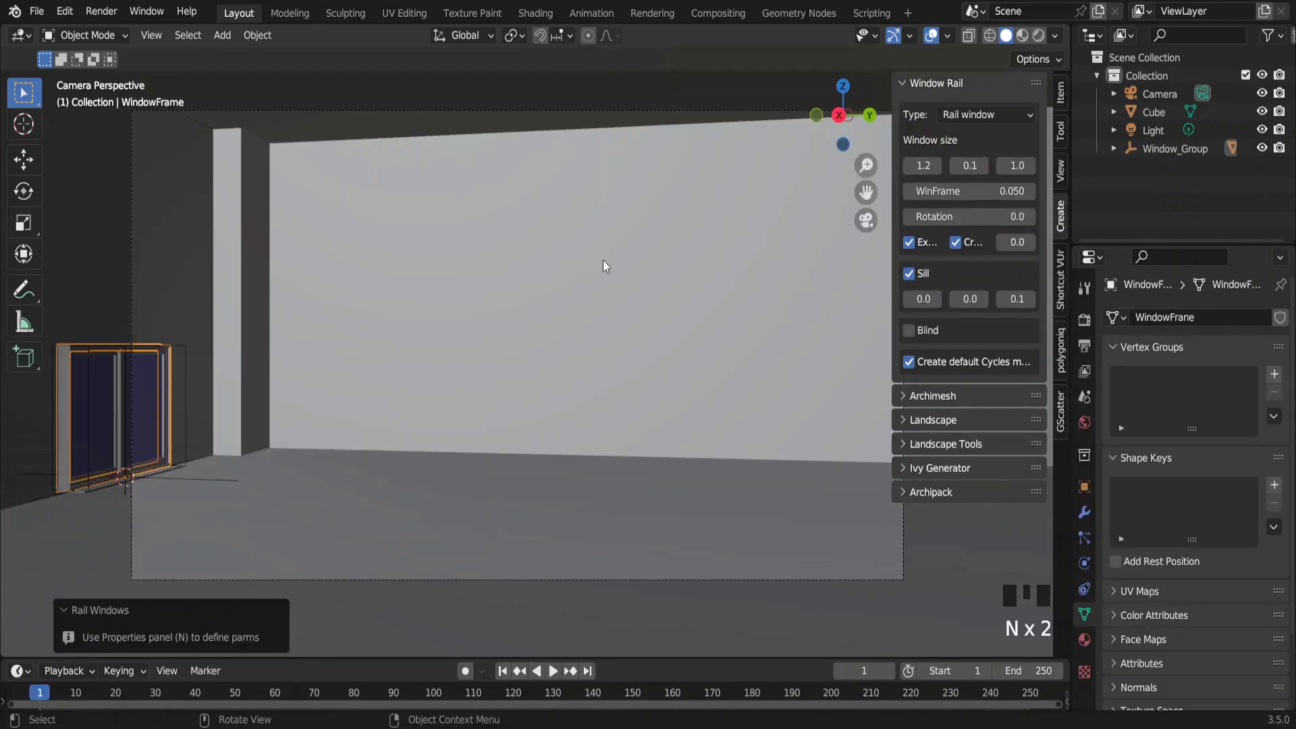
drag(923, 165, 1055, 165)
key(KP_1)
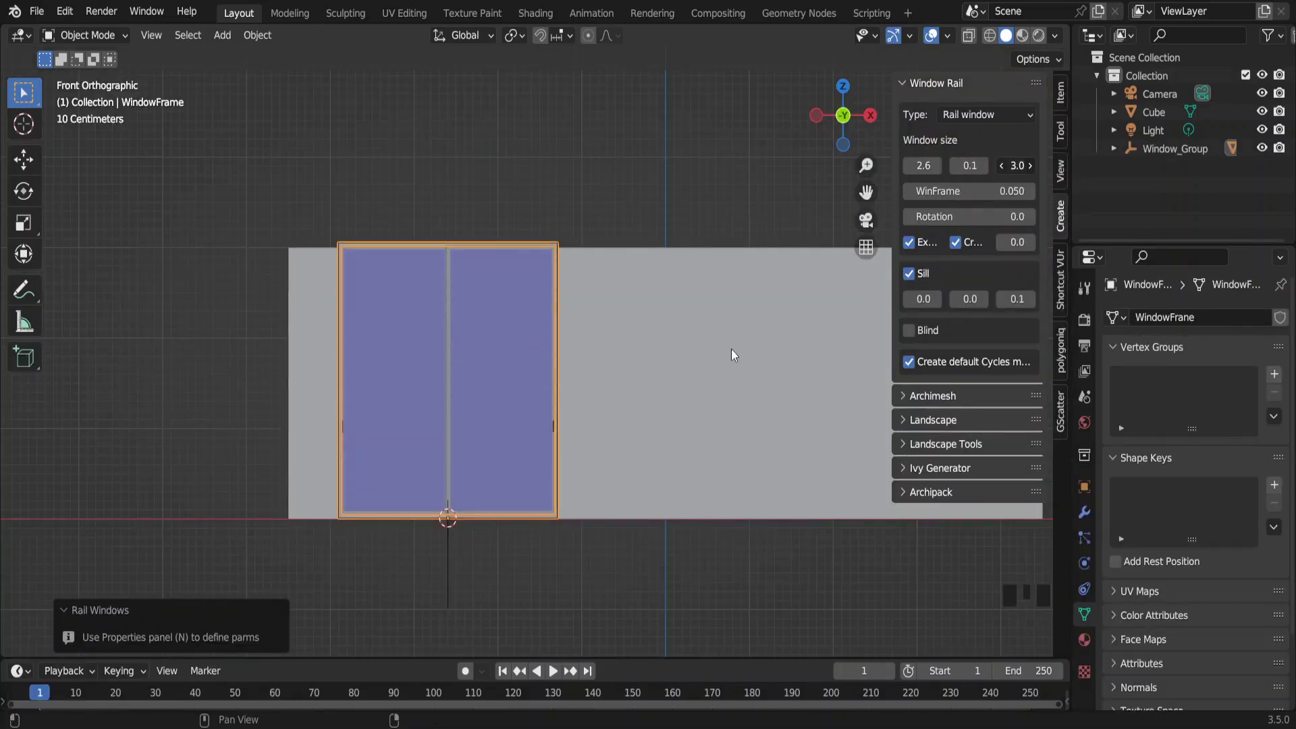
click(923, 166)
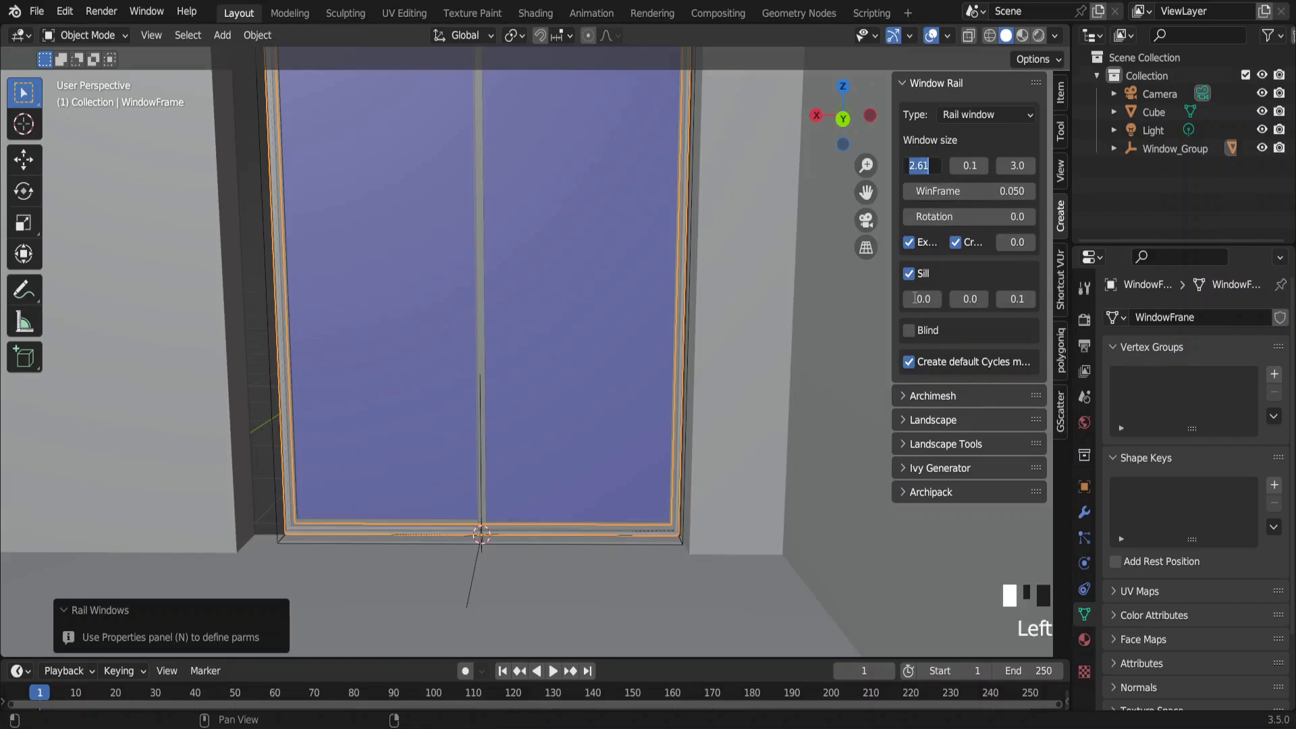
text(2.7)
key(Return)
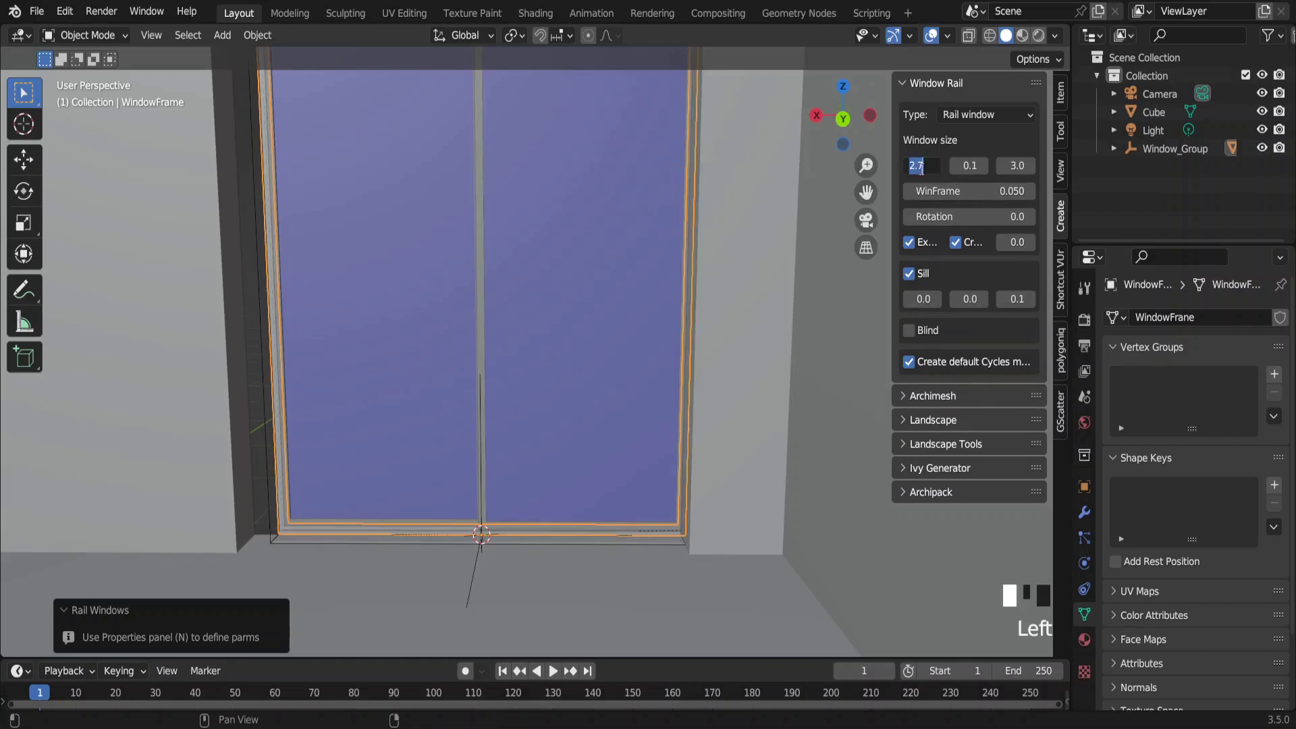
Move the window group along the X axis to fit the wall opening and return to the camera view.
click(467, 597)
key(g)
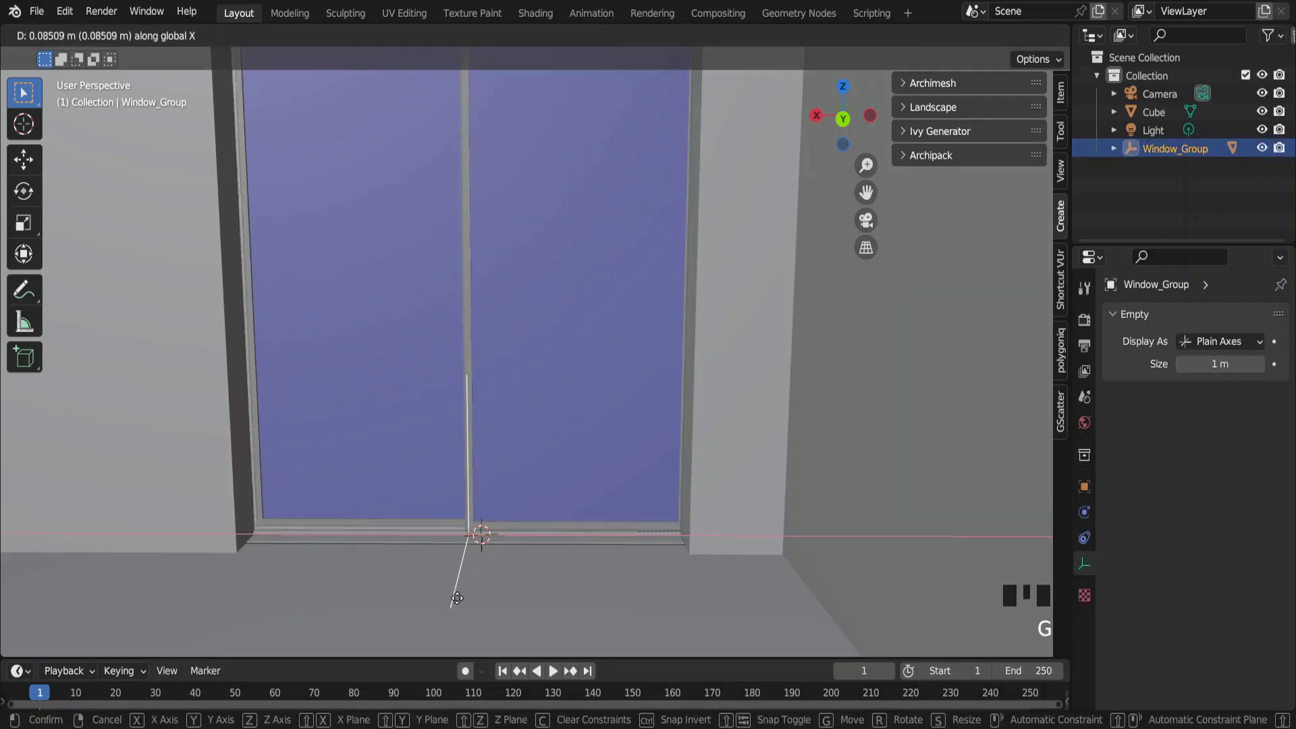
click(466, 598)
key(KP_0)
key(n)
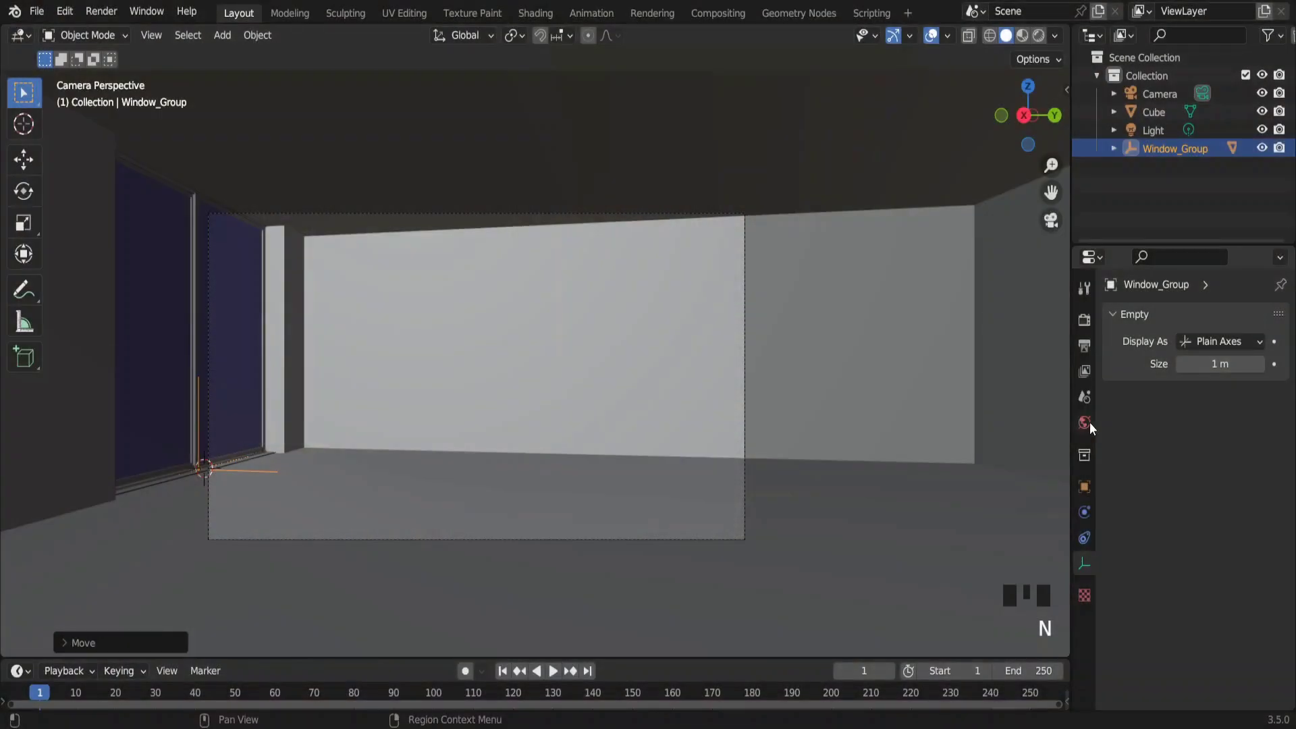
Use misty_pines_2k.hdr as an Environment Texture for the world background colour.
click(1085, 423)
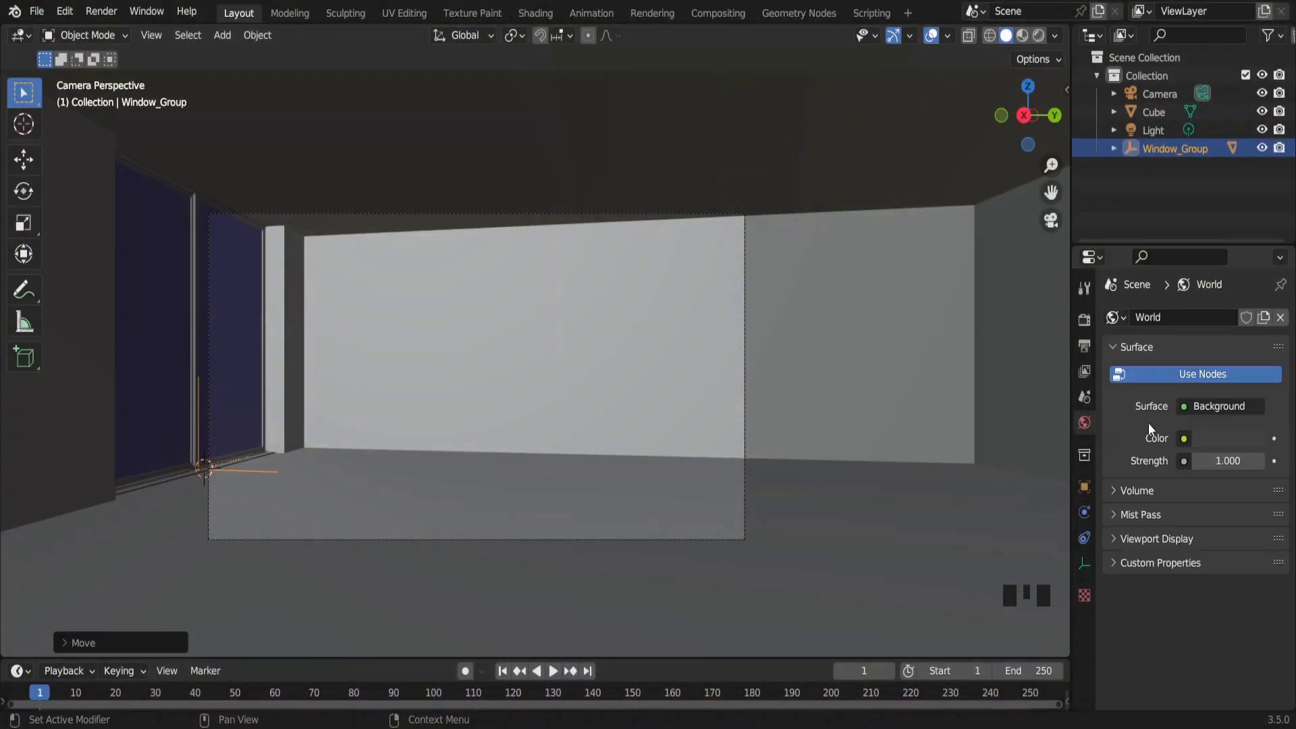
click(1186, 440)
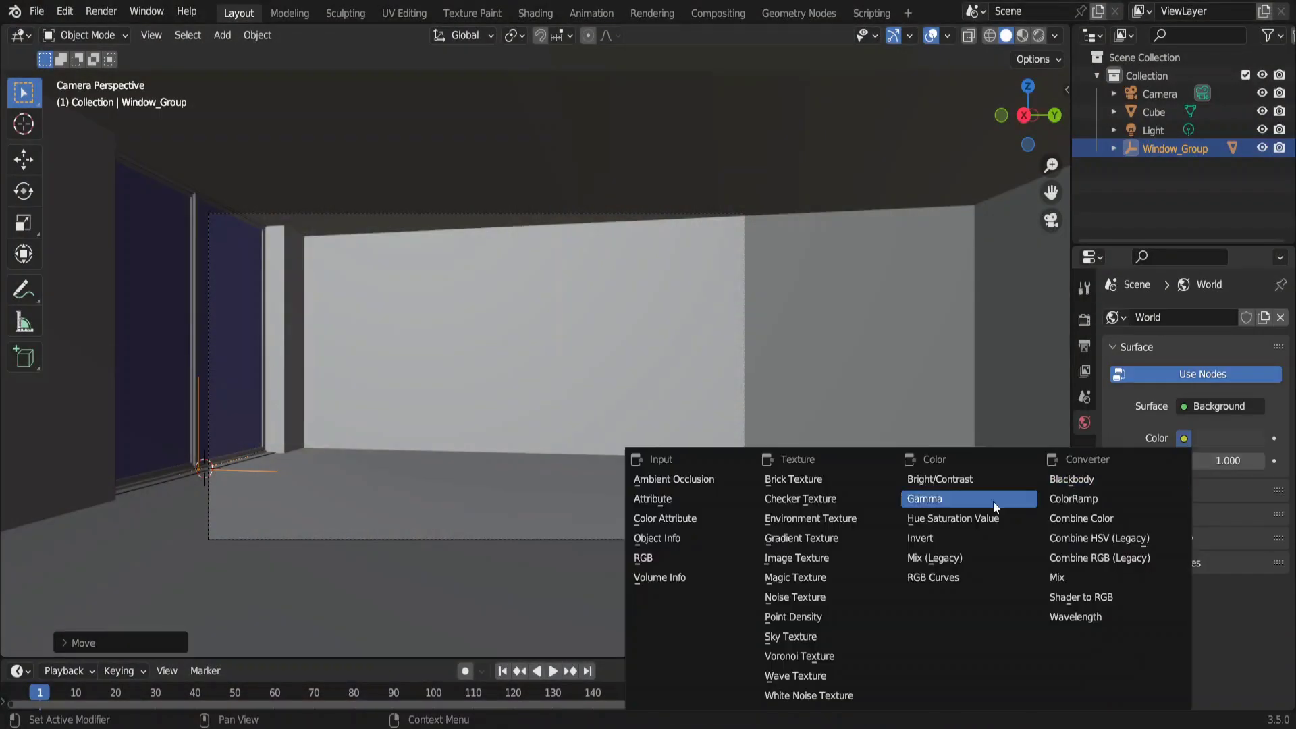
click(851, 525)
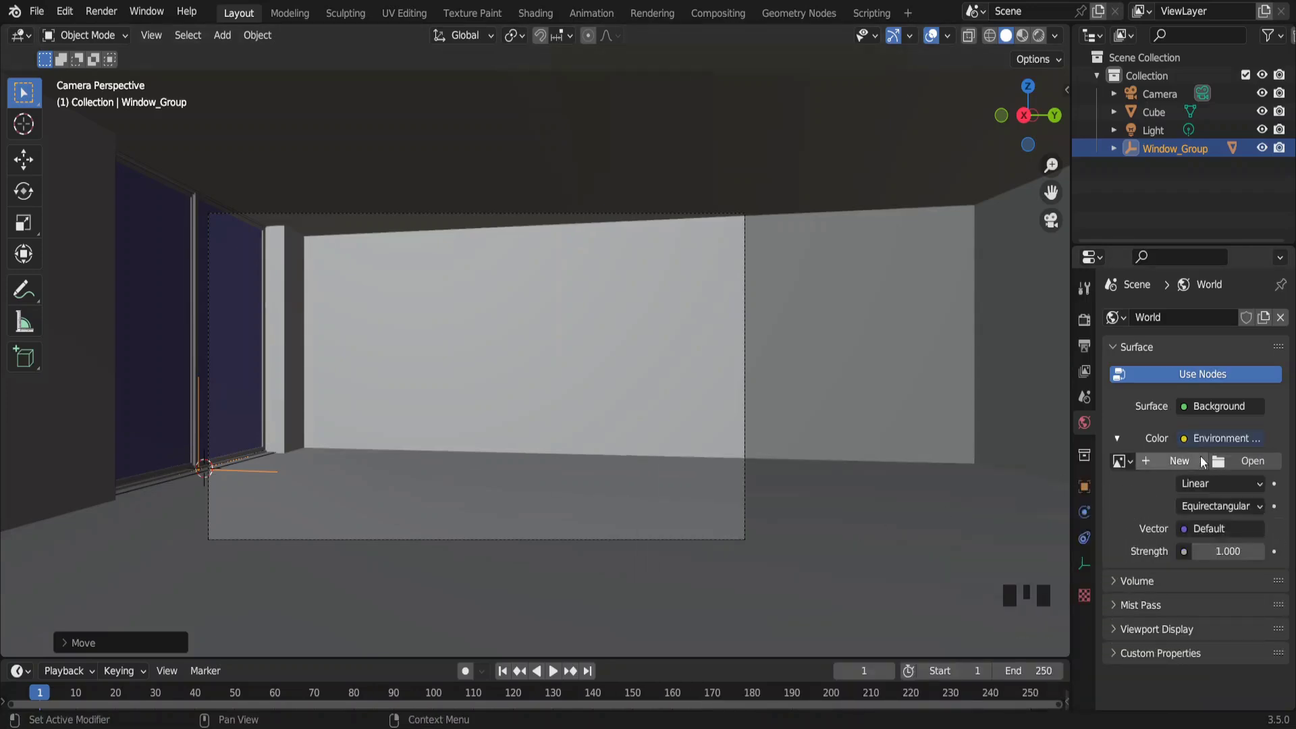
click(1248, 461)
scroll(872, 248, down, 5)
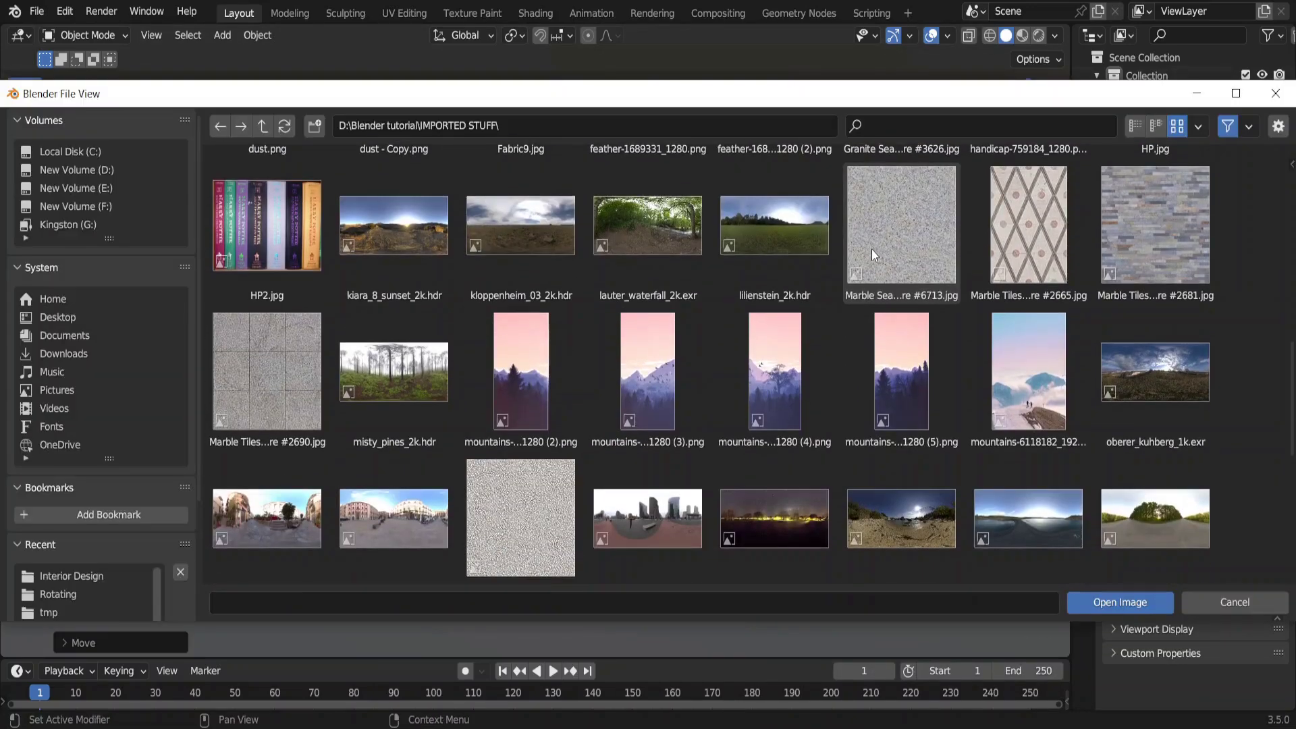
click(382, 390)
double_click(383, 390)
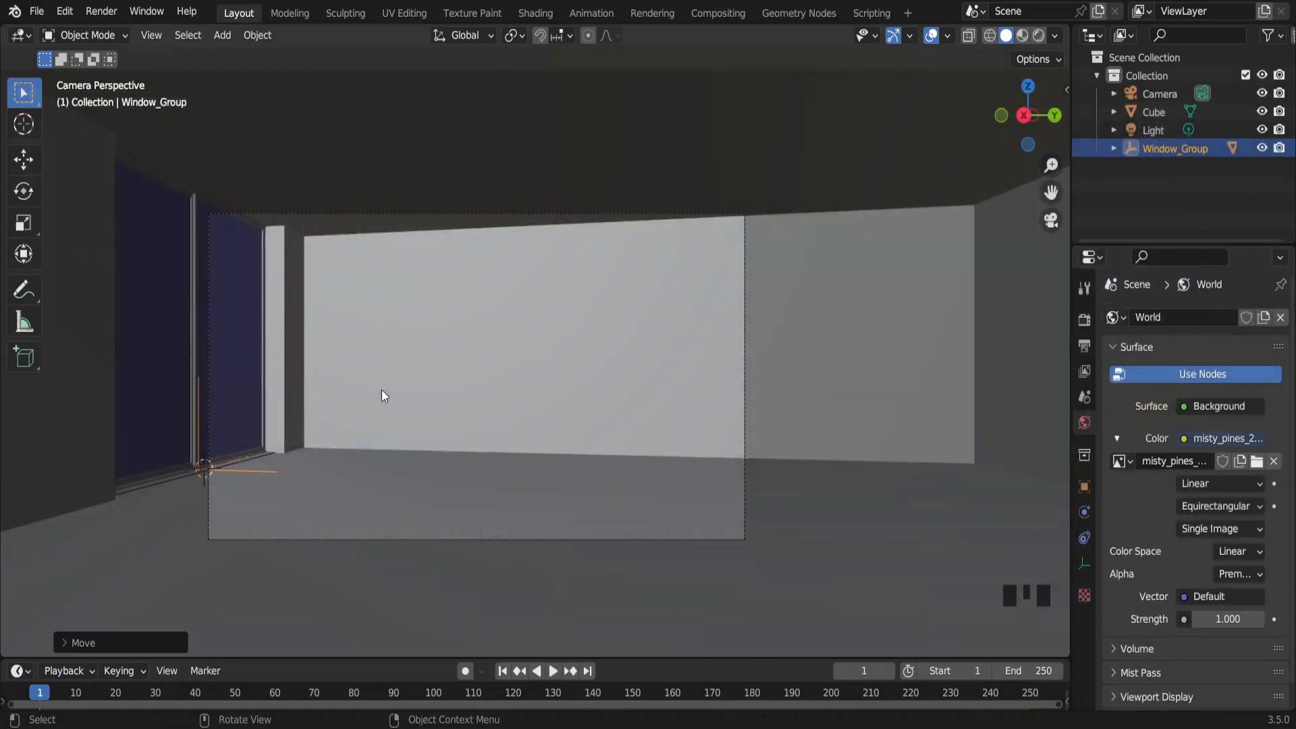
Switch the render engine to Cycles and set the viewport max samples to 32.
click(1087, 320)
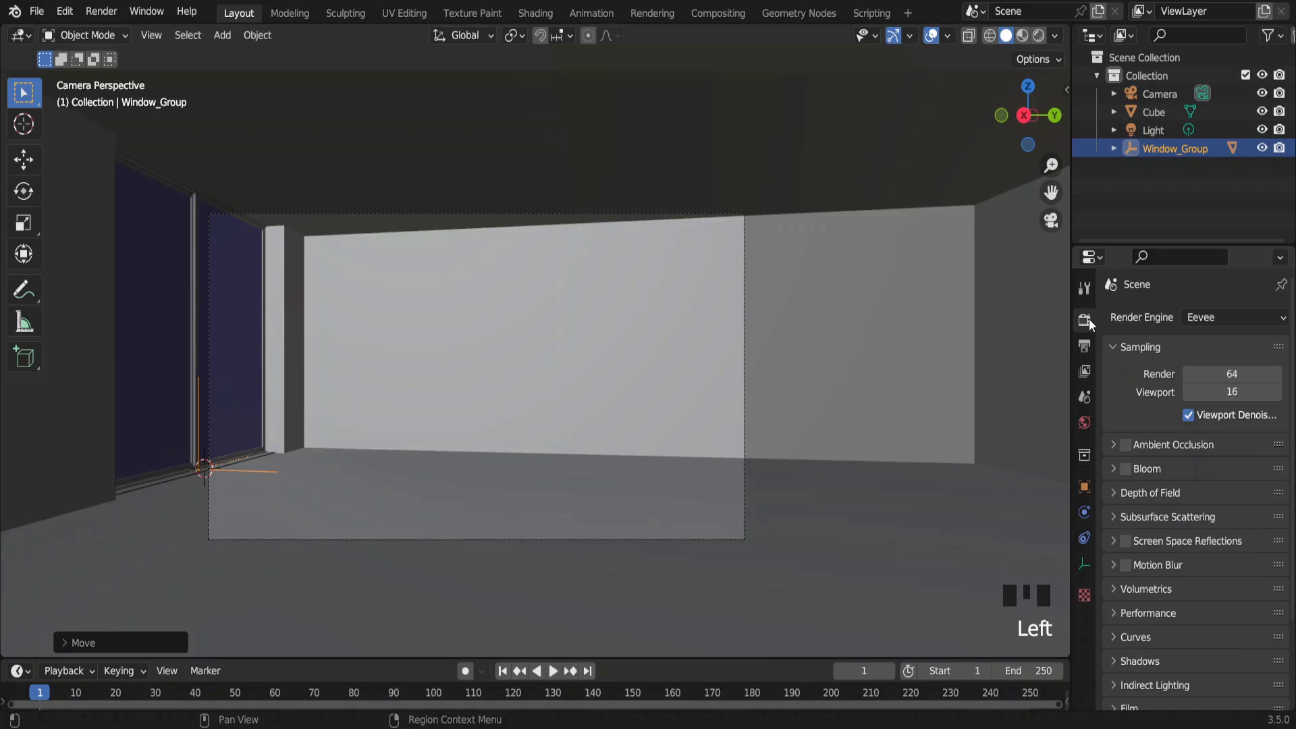
click(1238, 312)
click(1217, 380)
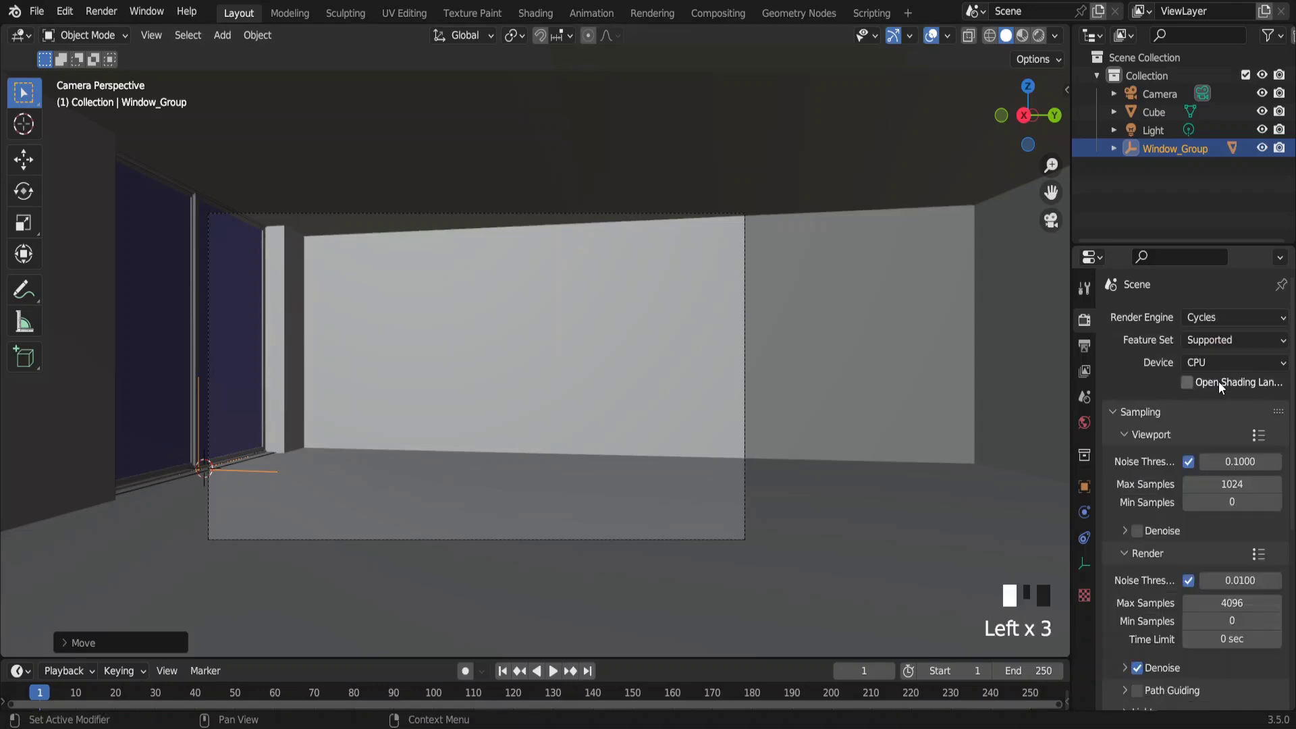
click(1226, 499)
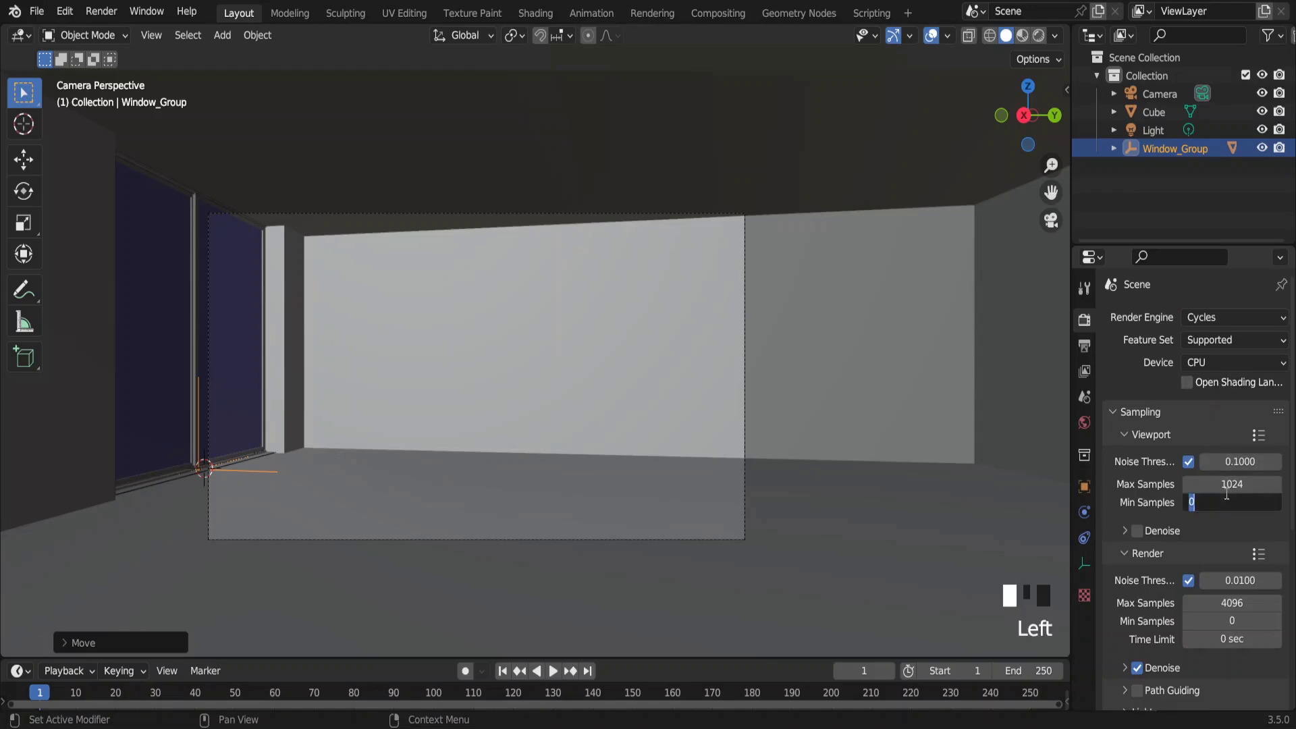
click(1226, 486)
text(32)
key(Return)
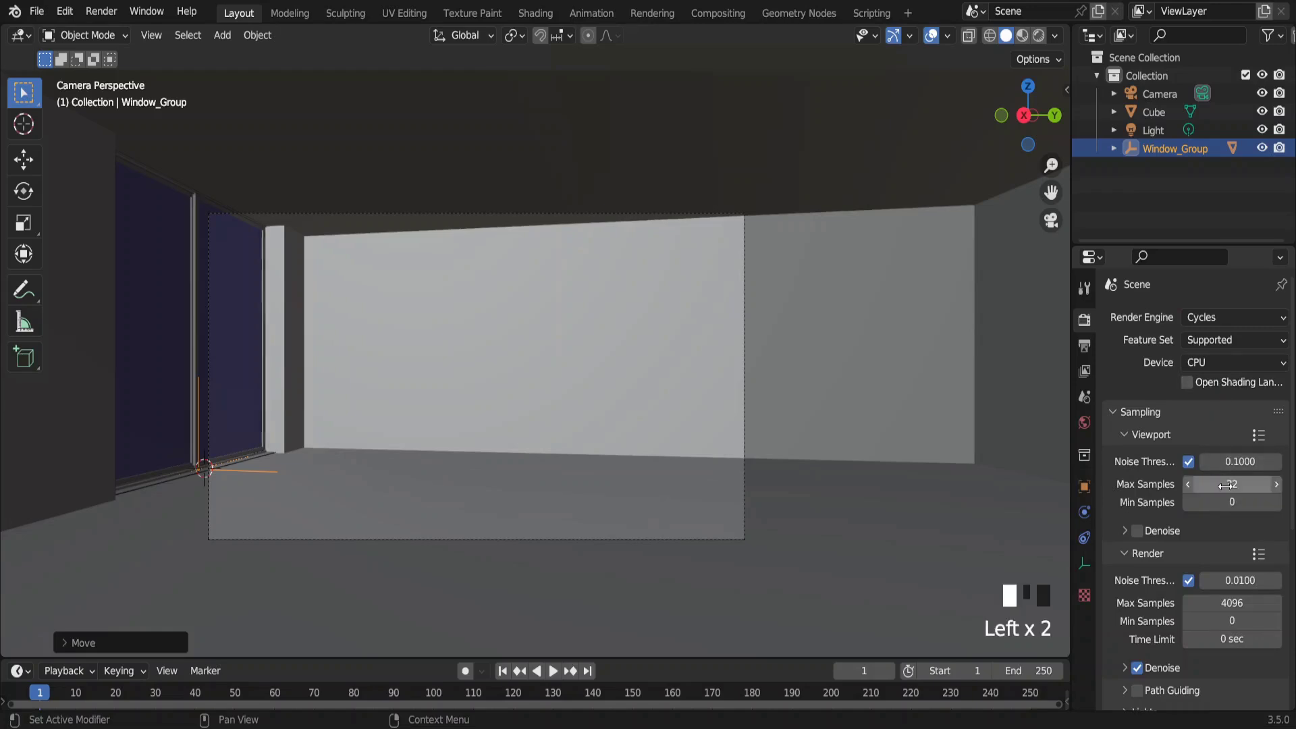
Enable viewport denoising and set its start sample to 32.
click(1138, 531)
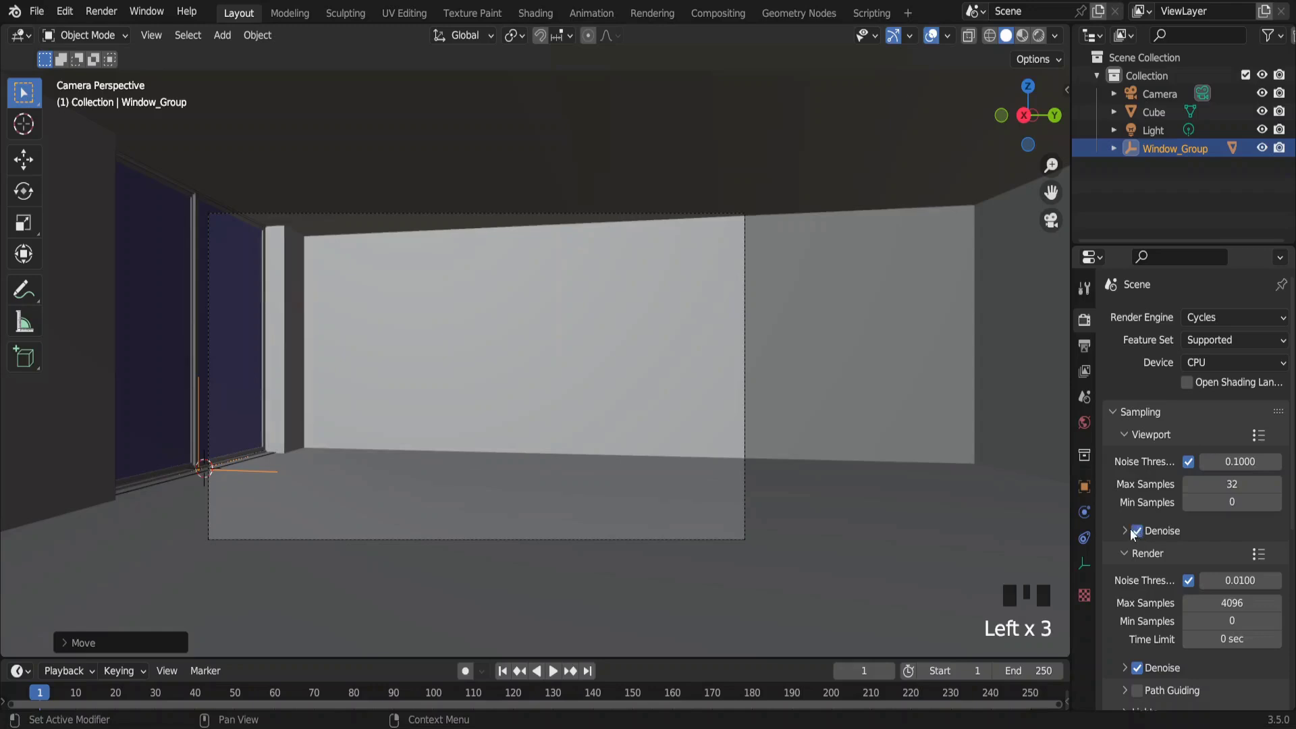
click(1188, 532)
click(1207, 597)
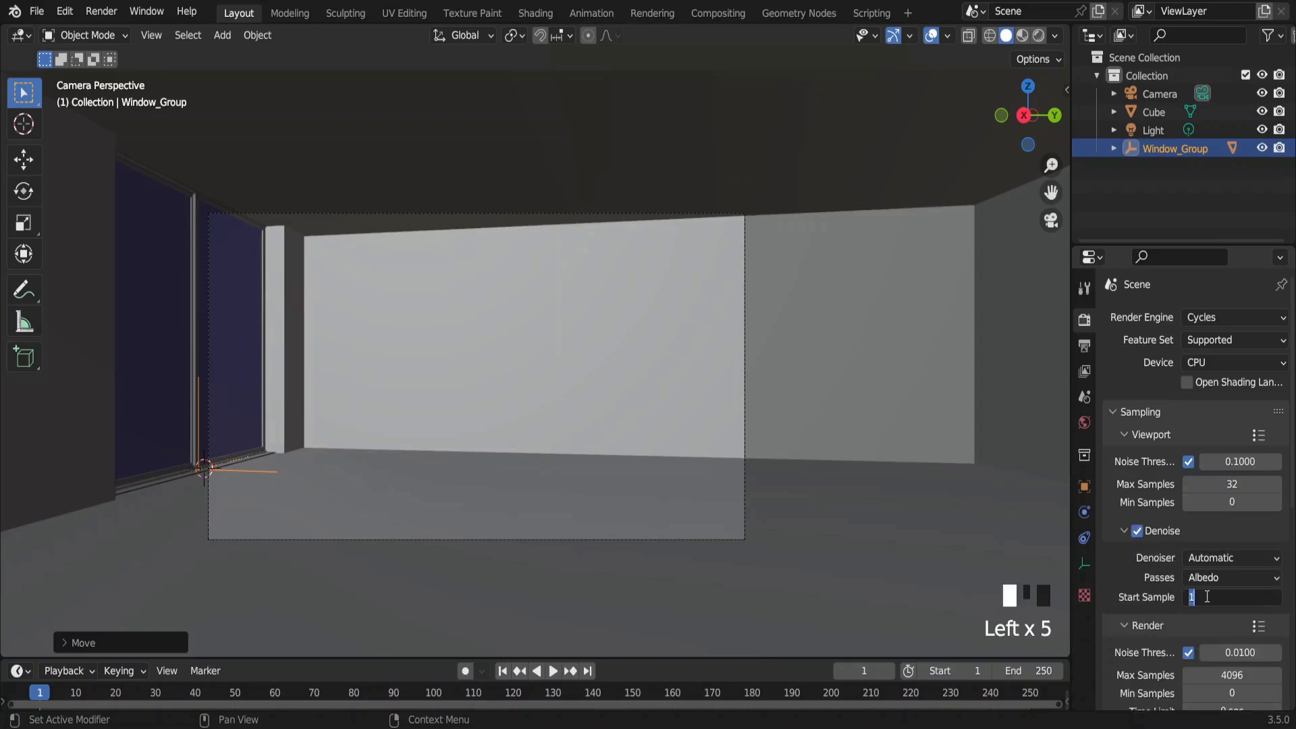
text(32)
key(Return)
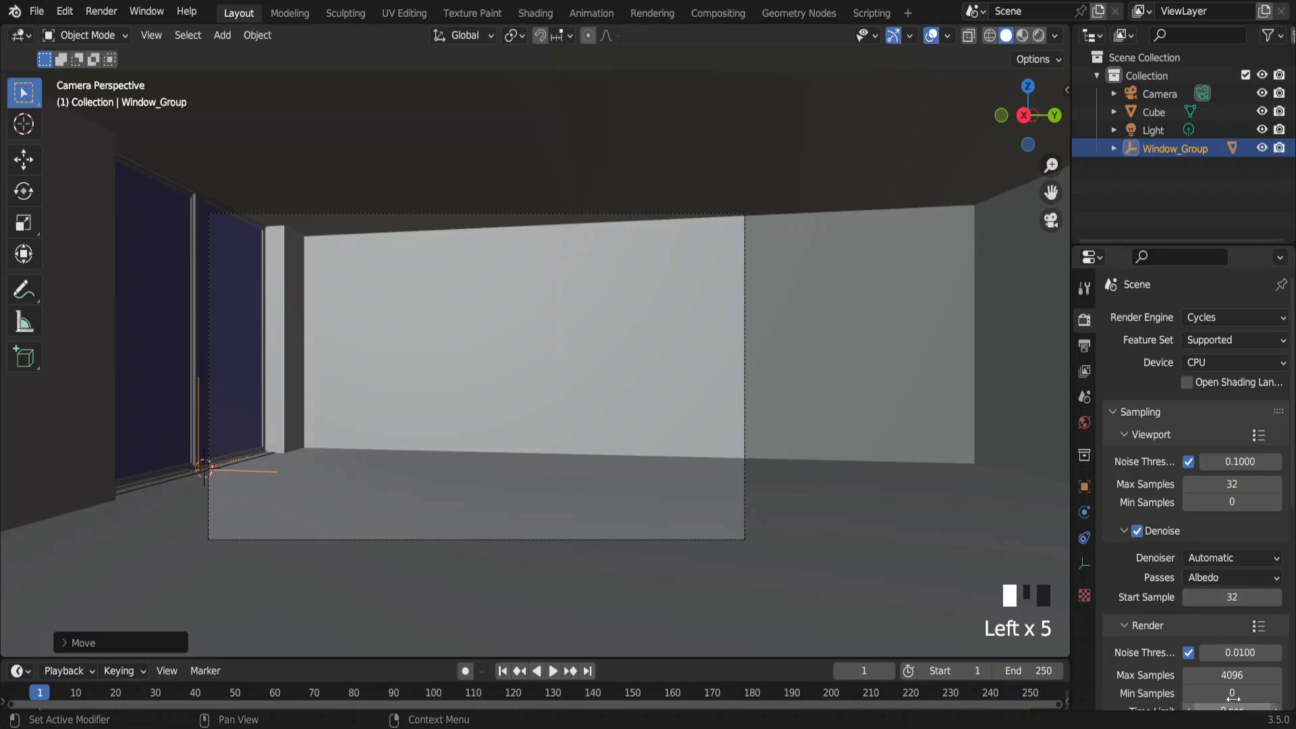
Set the final render's max samples to 128 and save the file.
click(1232, 675)
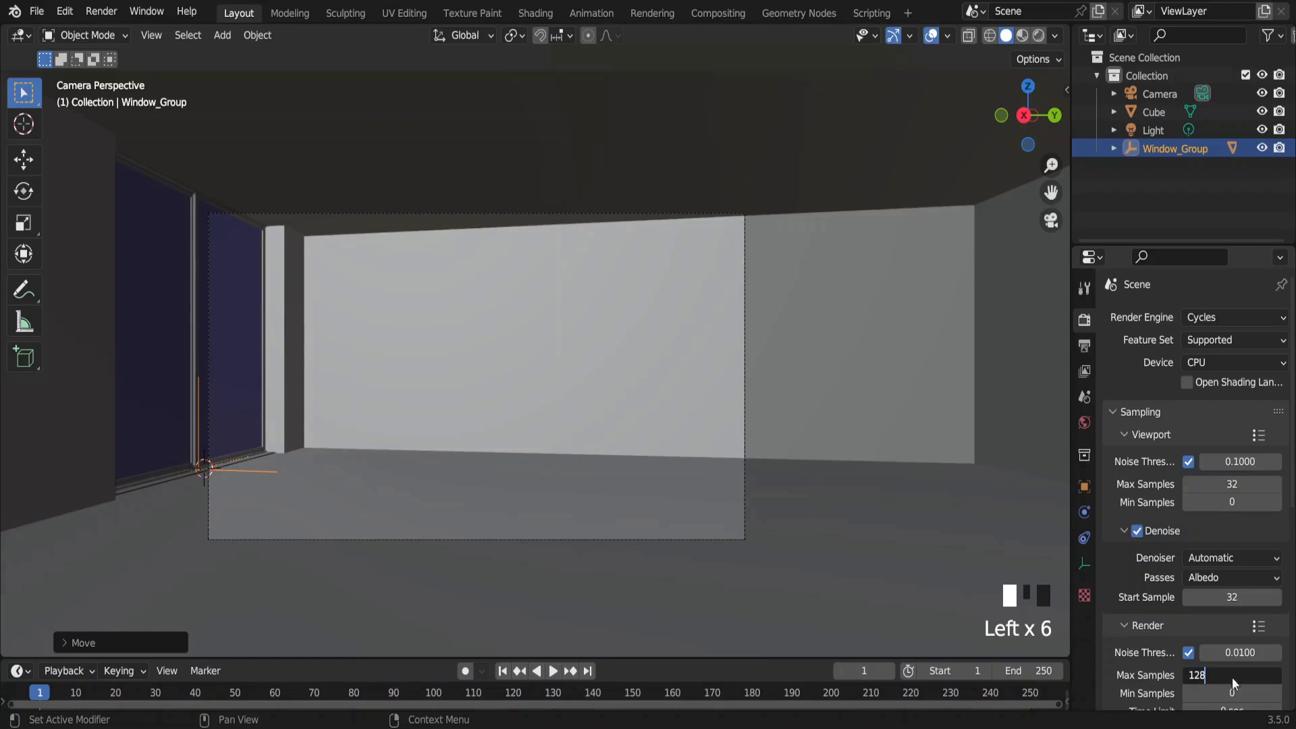
text(128)
key(Return)
key(ctrl+s)
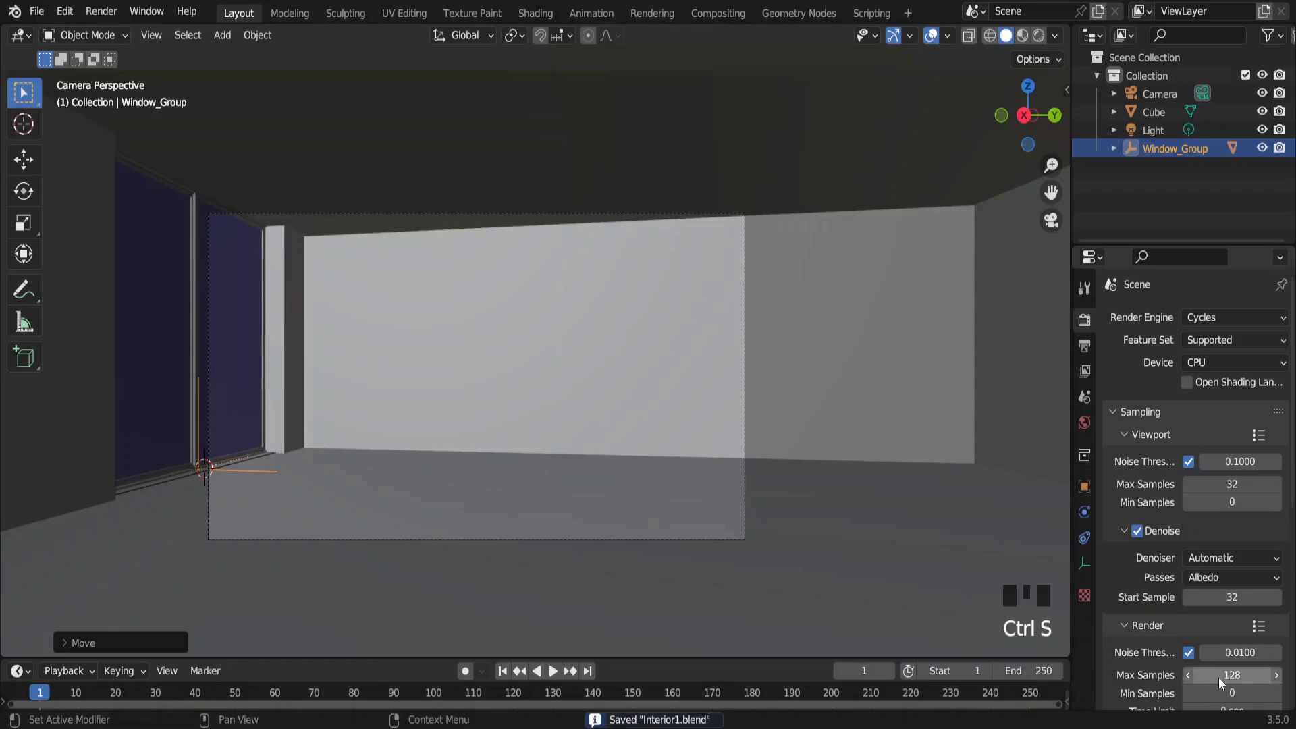
Open the Shading workspace and resize its areas so the image editor and shader editor fill the height side by side.
click(746, 295)
click(1084, 423)
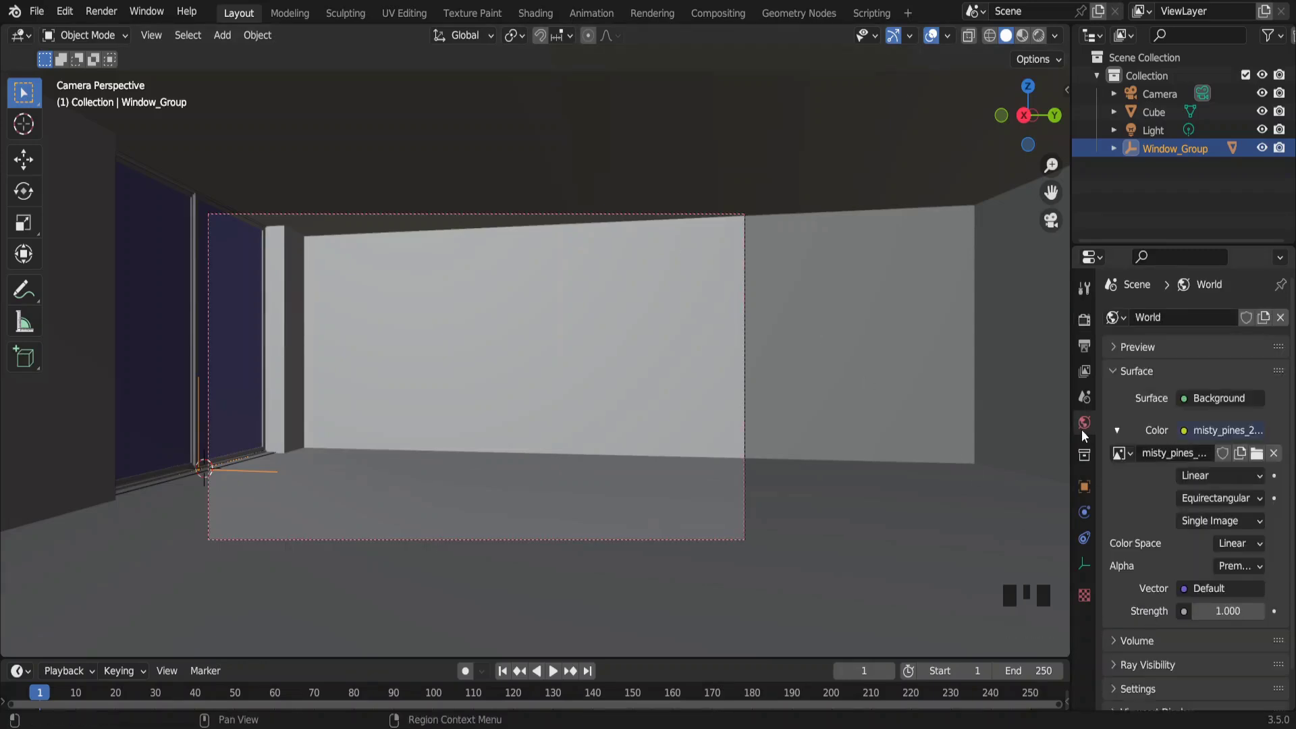
click(533, 13)
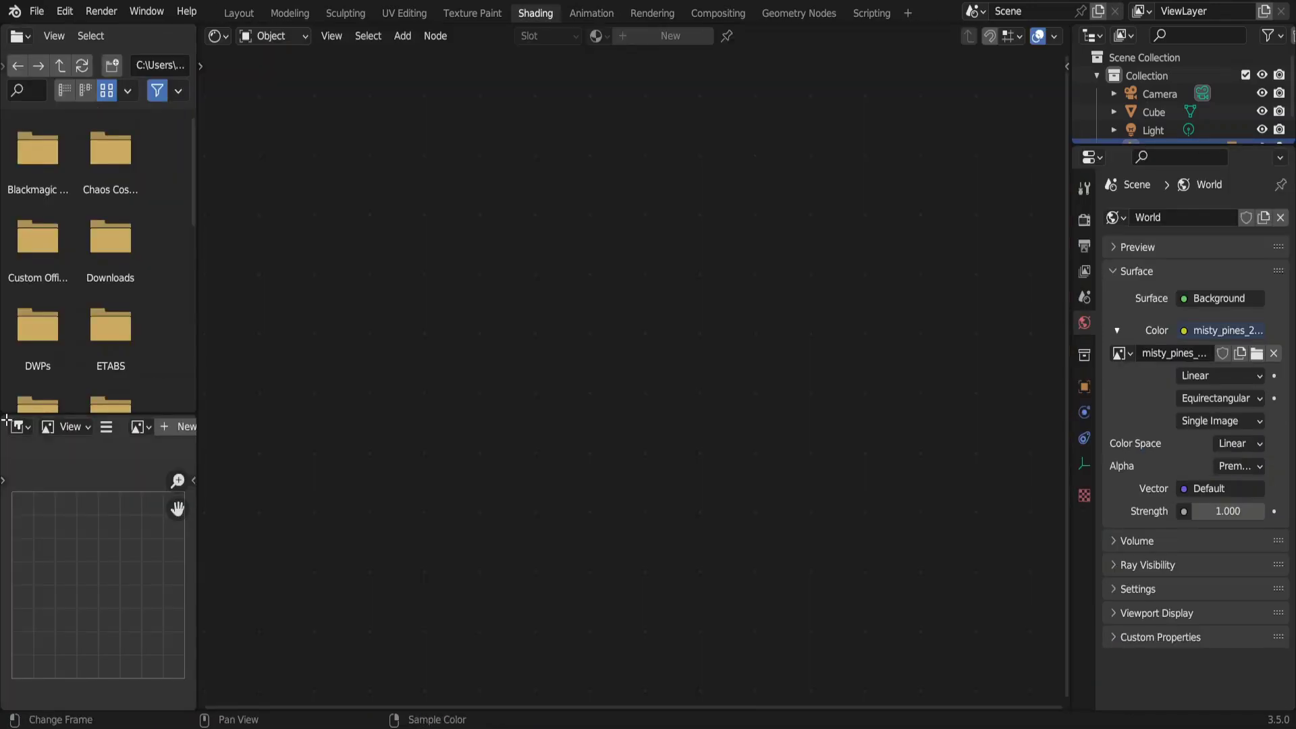
drag(6, 421, 18, 214)
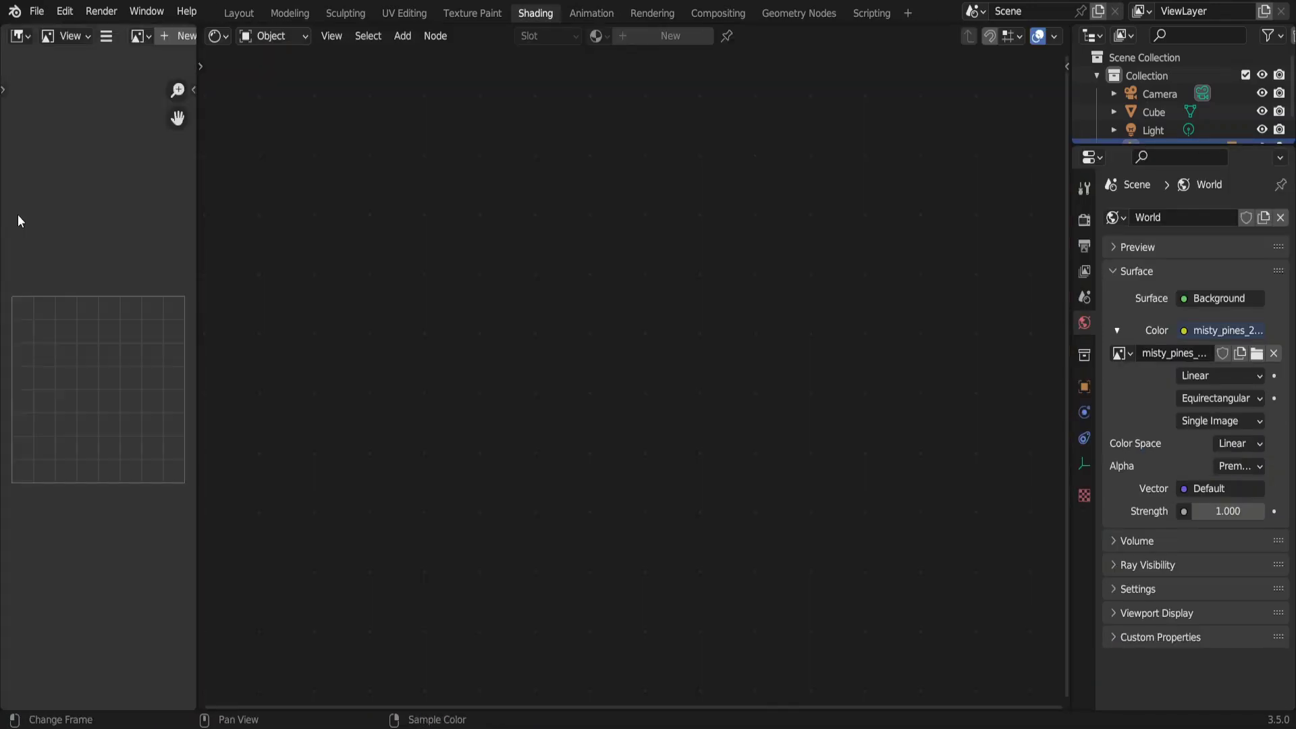
drag(193, 226, 505, 203)
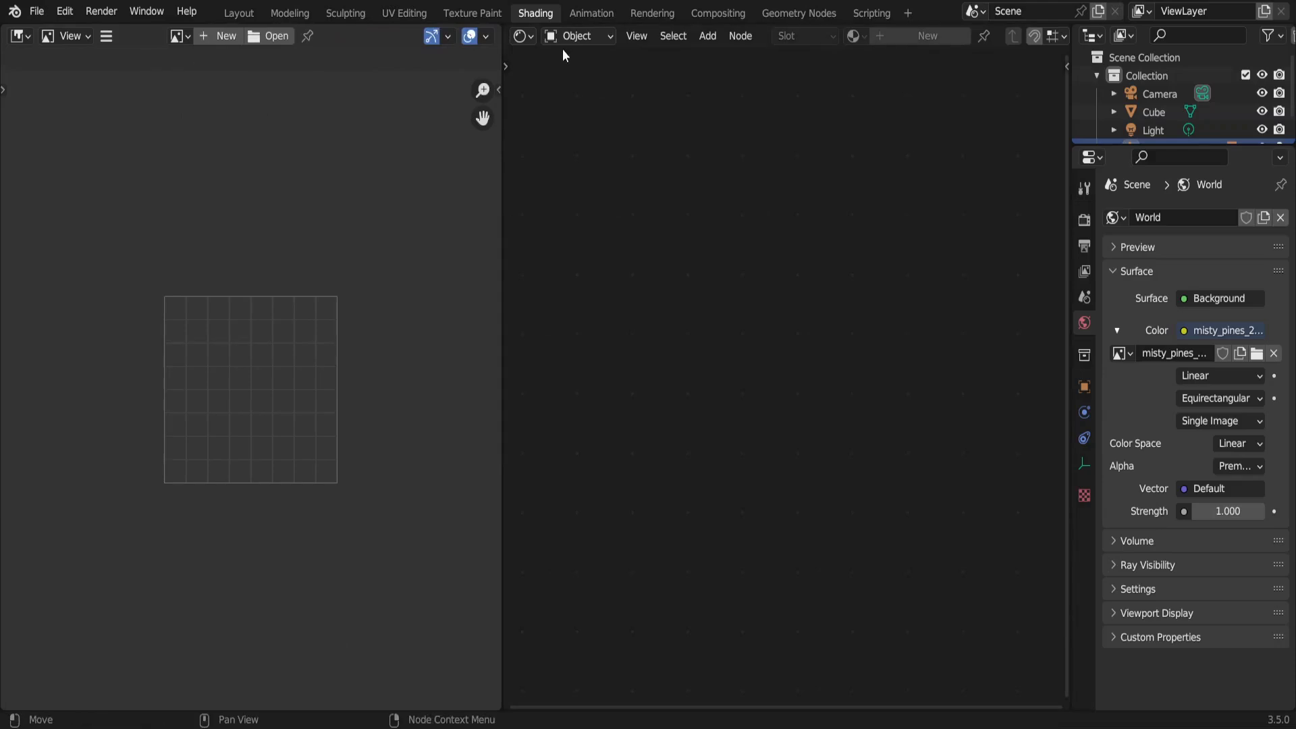
Show the World nodes in the shader editor and change the image editor beside it into a 3D Viewport.
click(574, 38)
click(571, 77)
click(21, 35)
click(60, 81)
scroll(259, 349, down, 5)
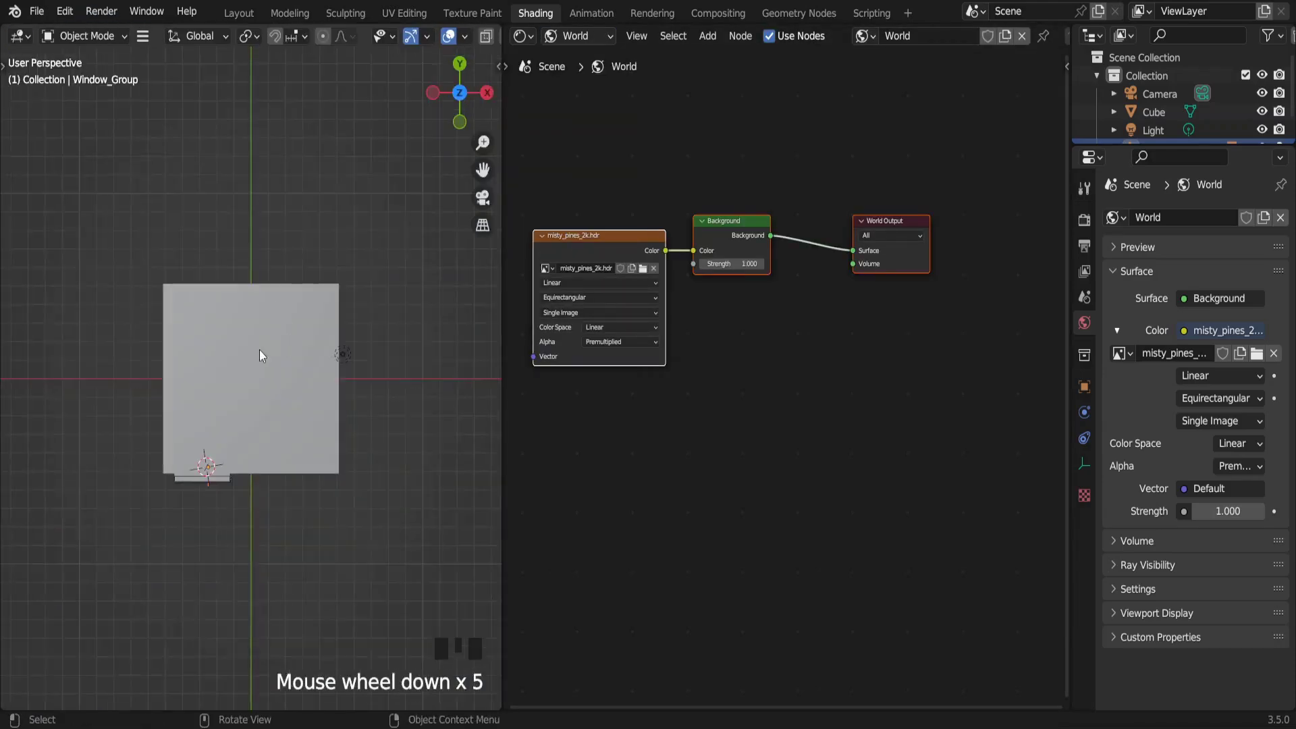
scroll(227, 203, down, 3)
scroll(227, 203, up, 1)
middle_drag(573, 229, 747, 273)
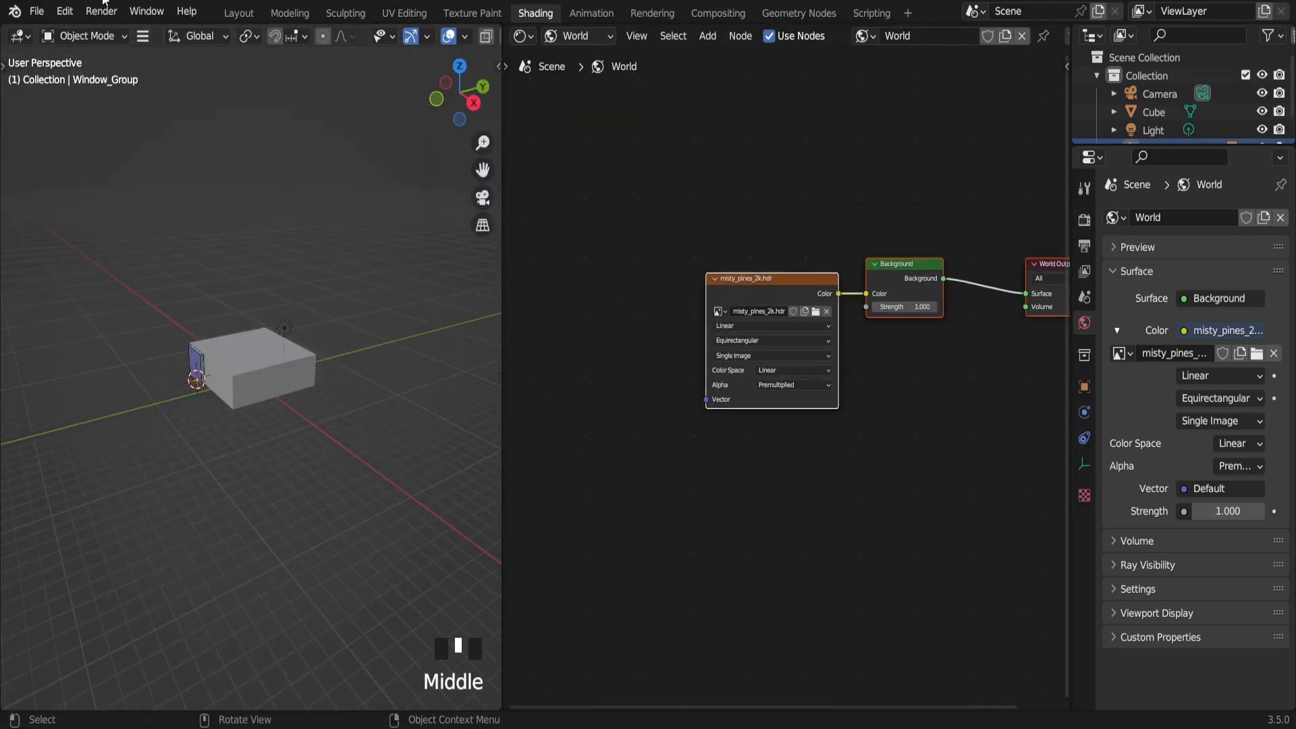
Check that the Node Wrangler add-on is enabled and add Texture Coordinate and Mapping nodes to the misty_pines_2k.hdr texture.
click(65, 11)
click(121, 271)
click(493, 76)
text(node)
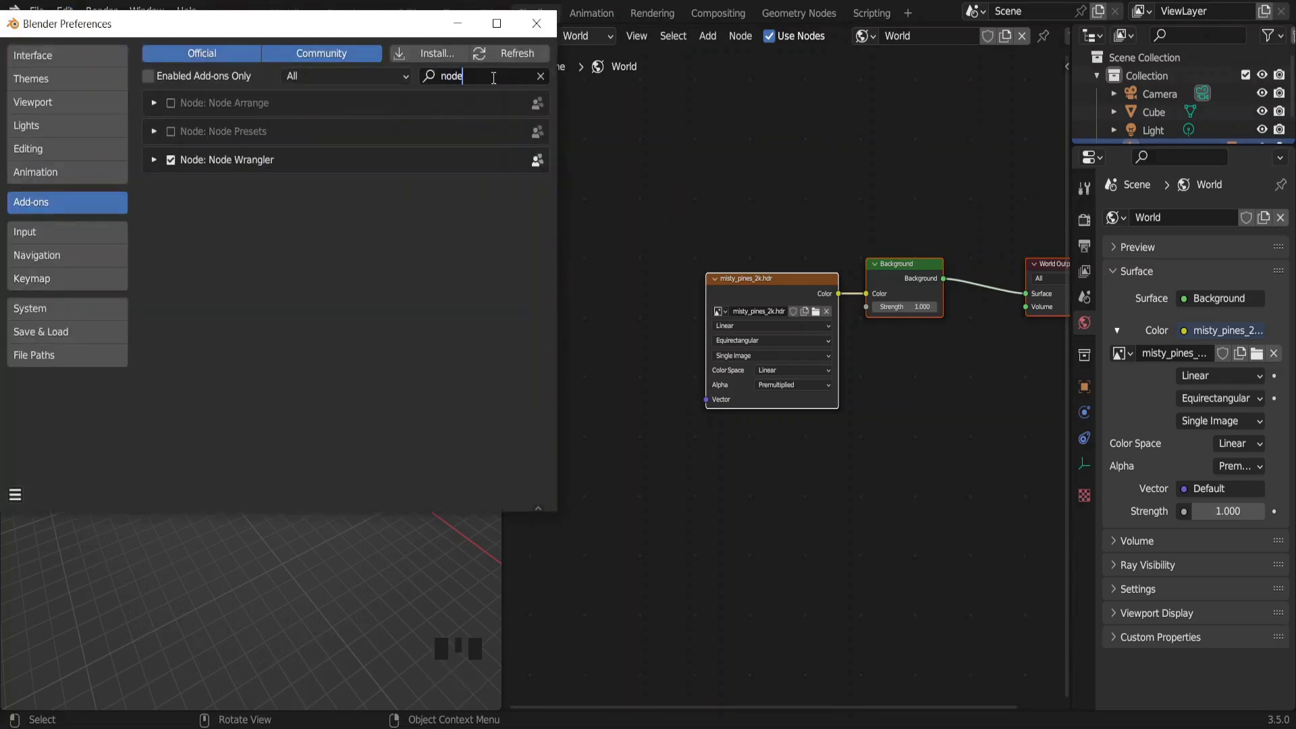
click(725, 302)
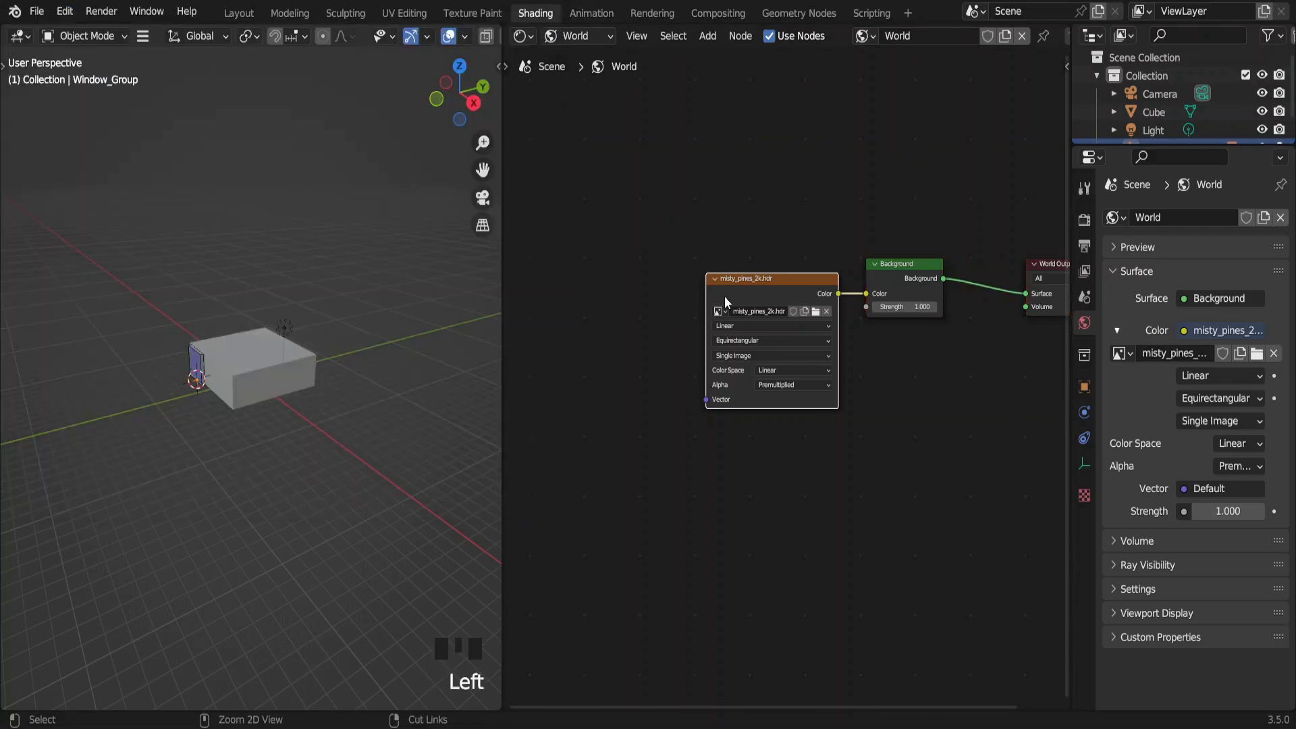
key(ctrl+t)
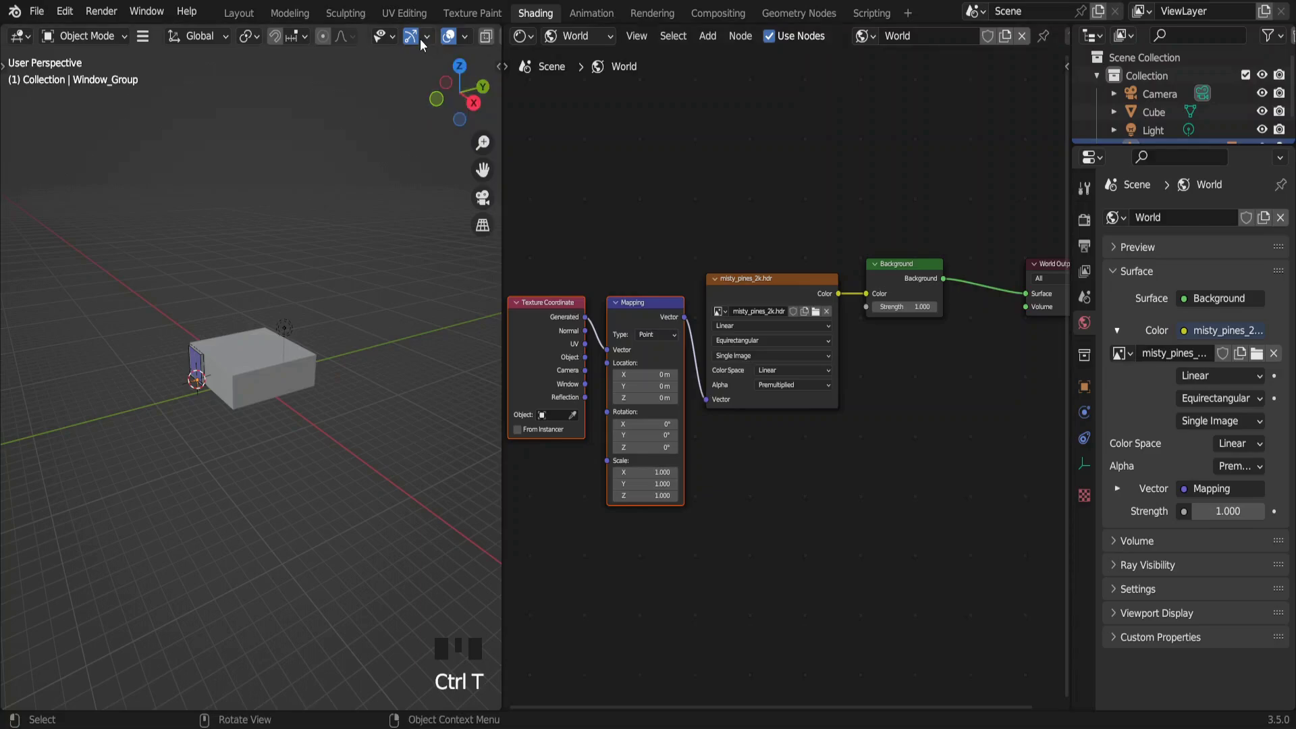
Preview the scene in Rendered shading and rotate the HDRI to 234° on Z in the Mapping node.
key(z)
click(356, 106)
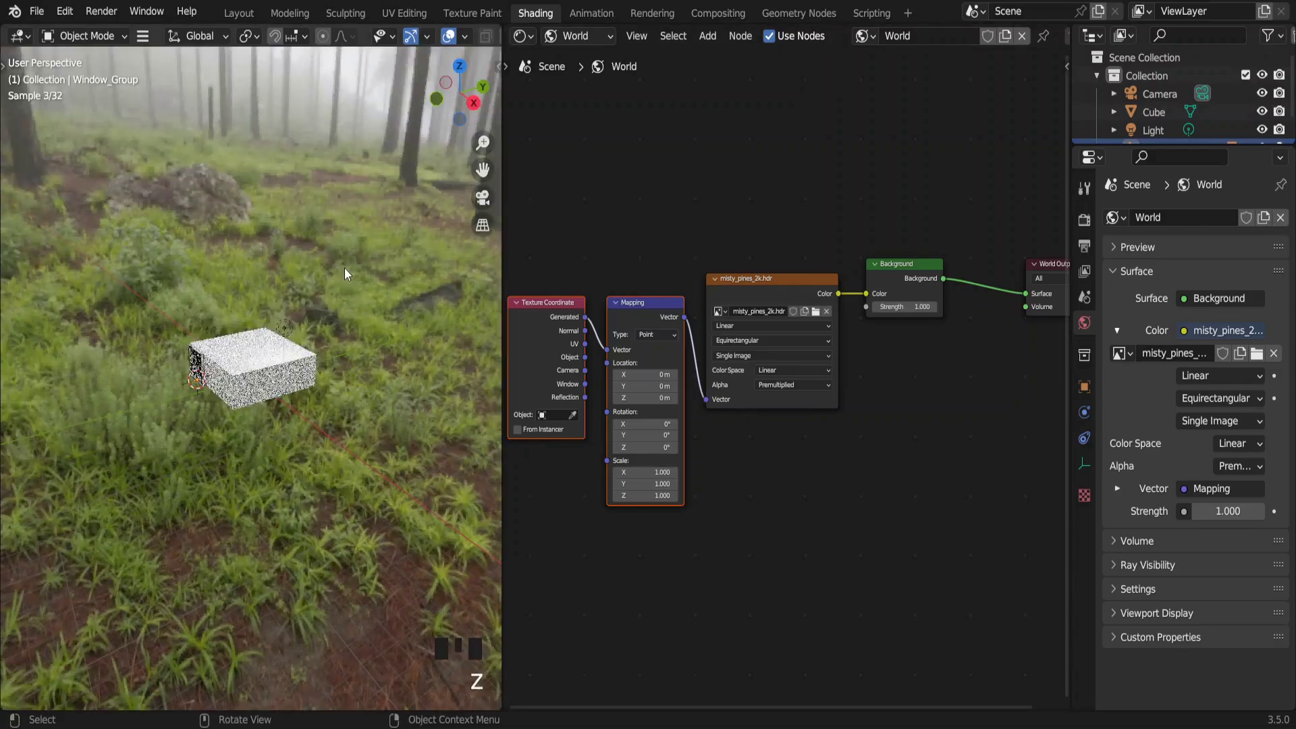
middle_drag(345, 269, 469, 293)
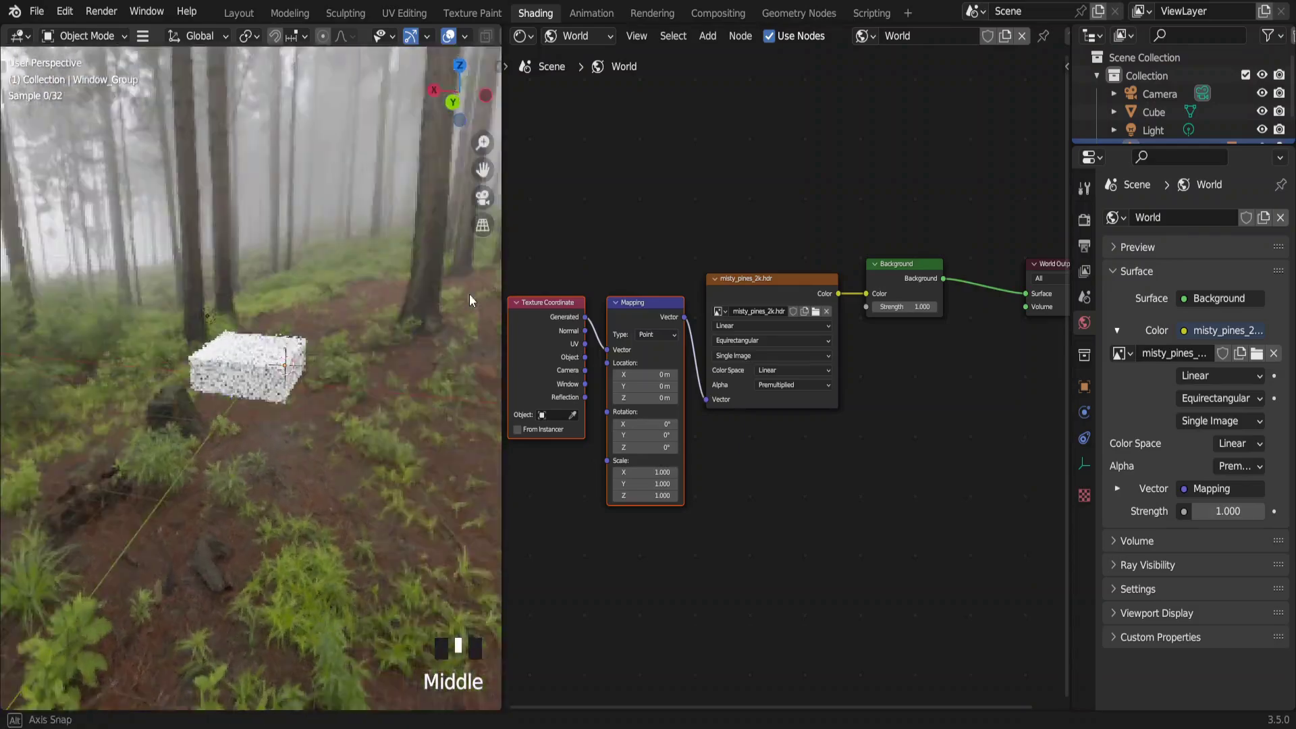
scroll(657, 439, up, 5)
drag(816, 509, 871, 510)
drag(818, 510, 869, 510)
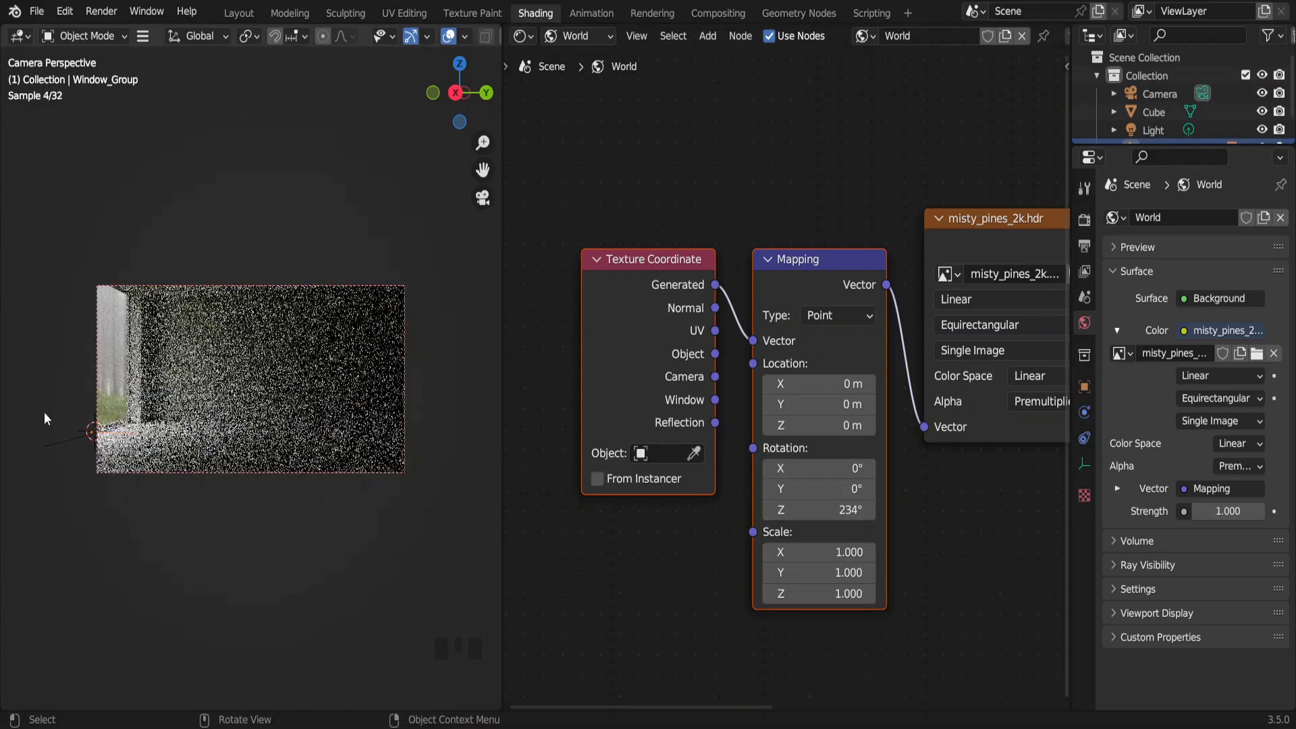
Raise the colour management exposure to 1.477 and return the viewport to Solid shading.
click(1088, 219)
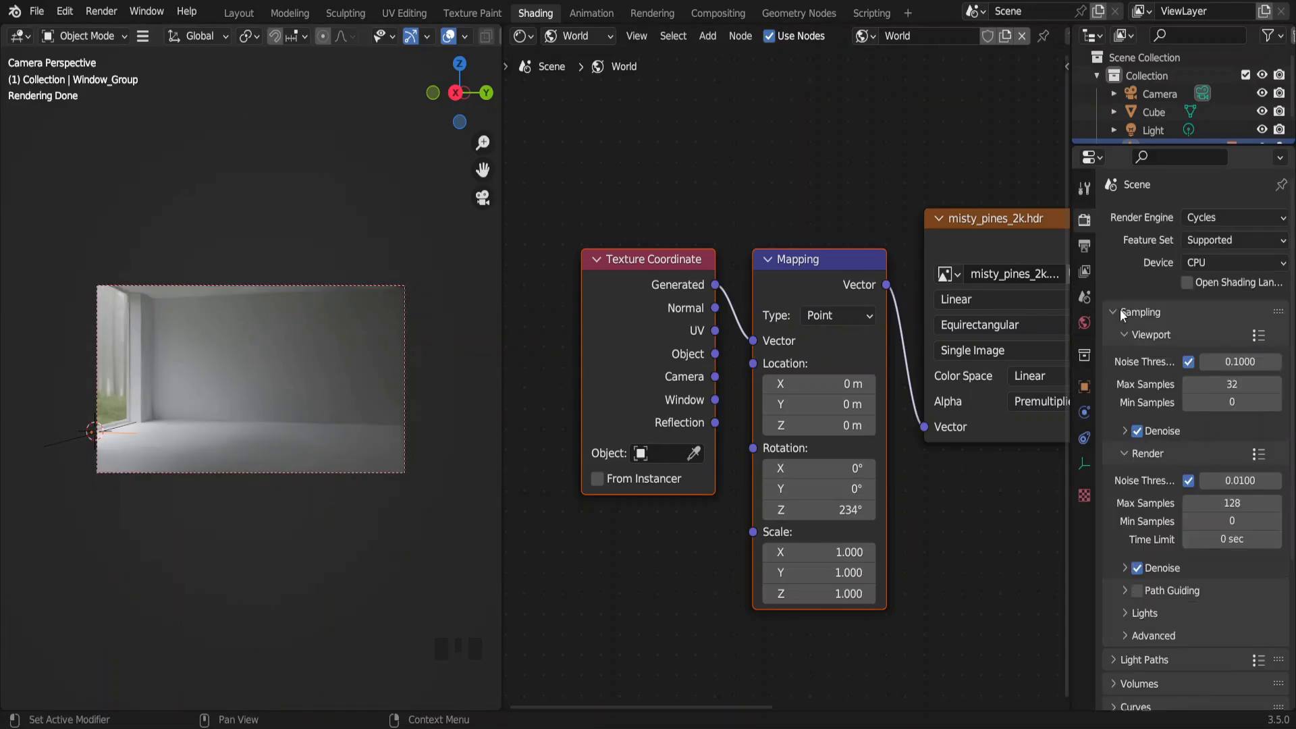
scroll(1120, 314, down, 6)
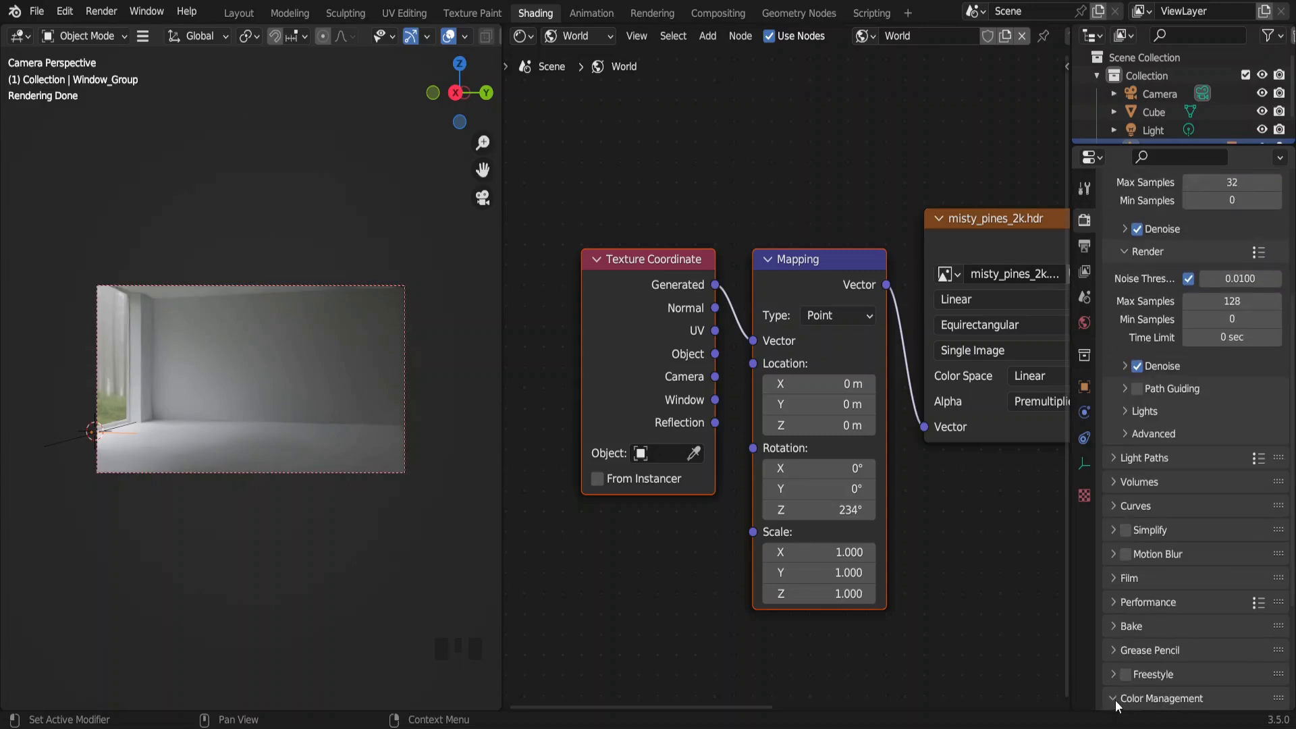
scroll(1115, 699, down, 5)
drag(1212, 621, 1234, 624)
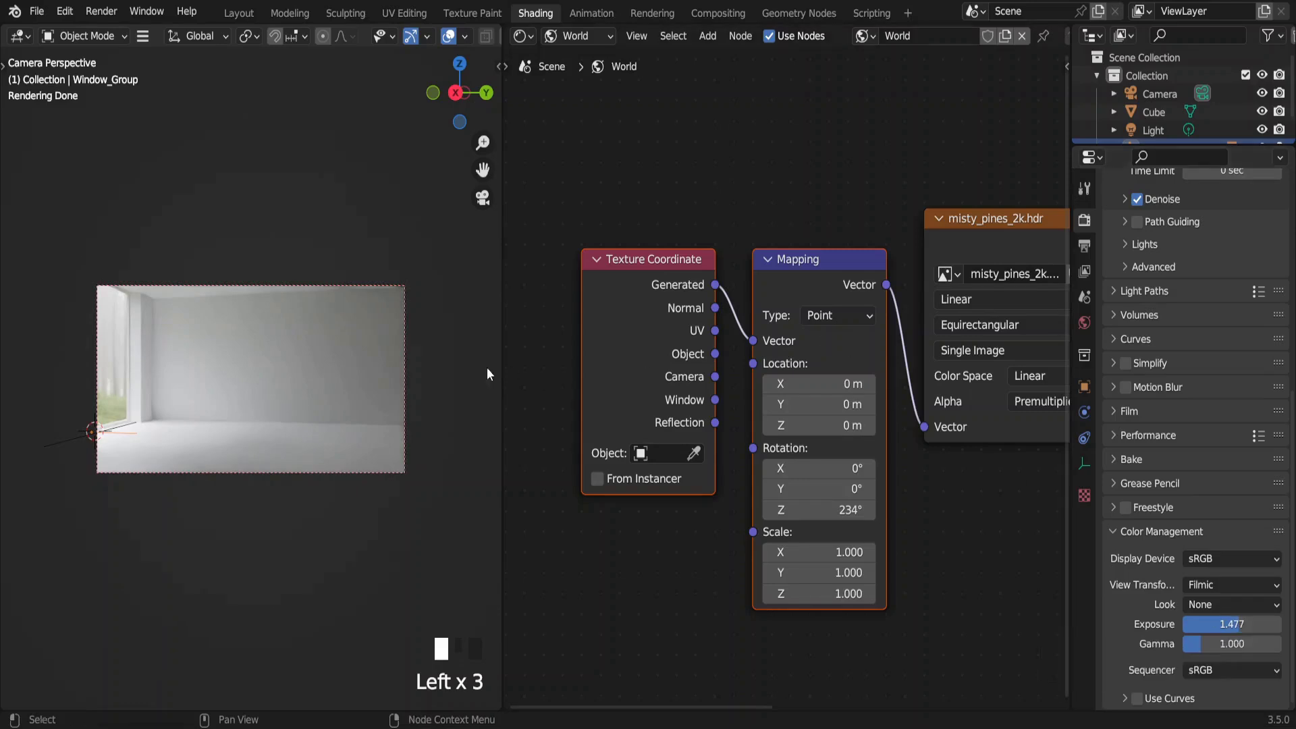
key(z)
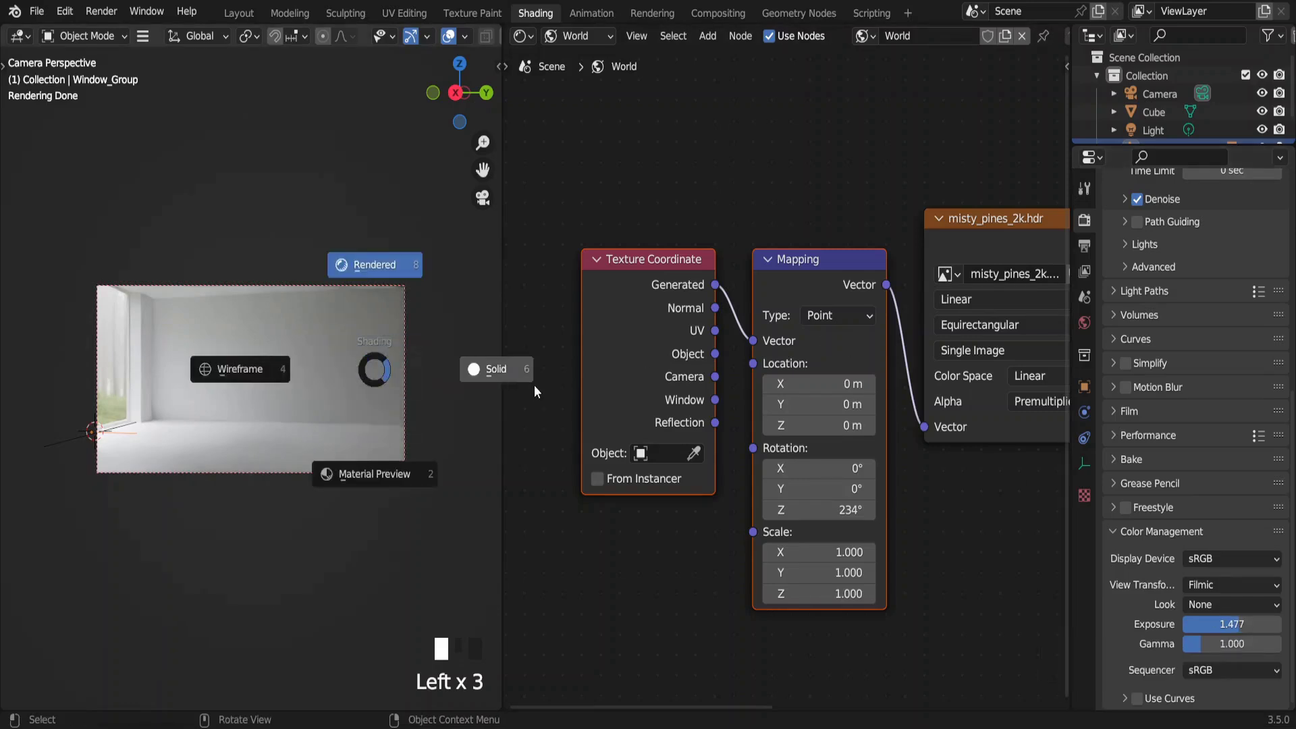
key(z)
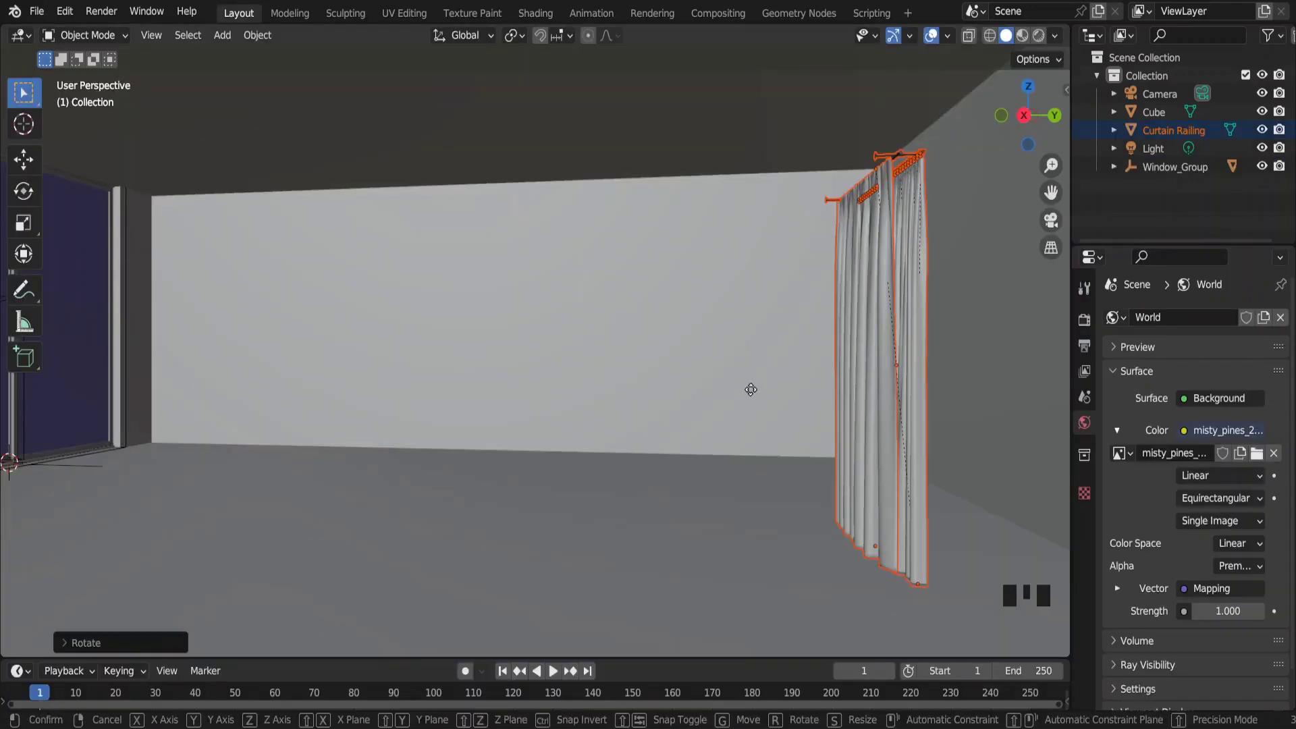
Move the Curtain Railing object along the X and Y axes across the room to the window wall.
key(g)
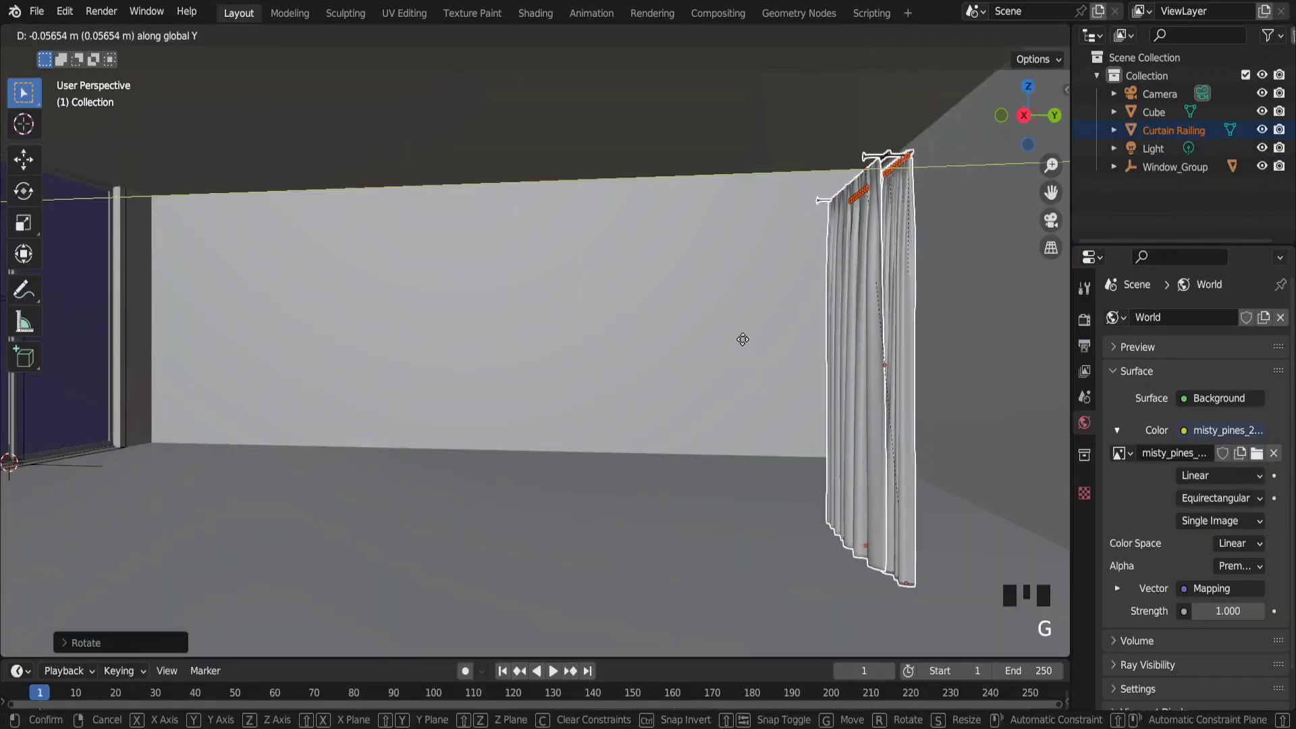
key(x)
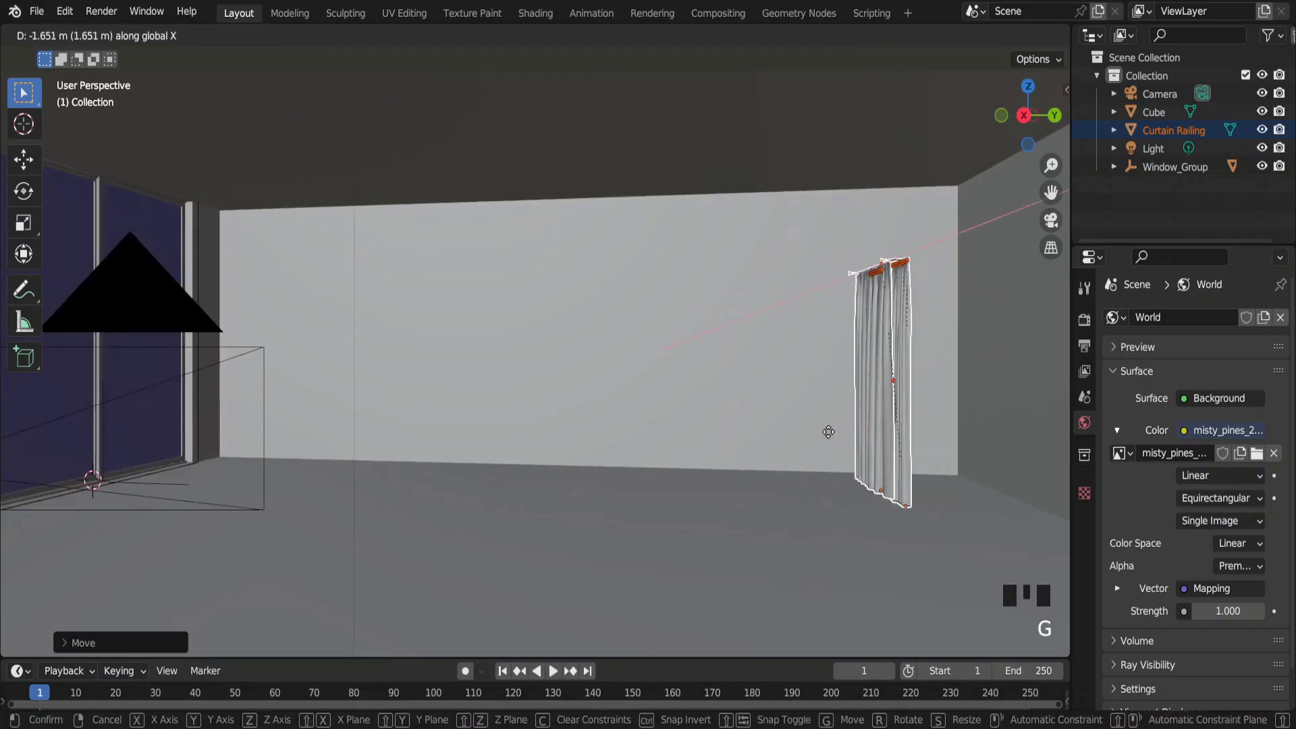
key(y)
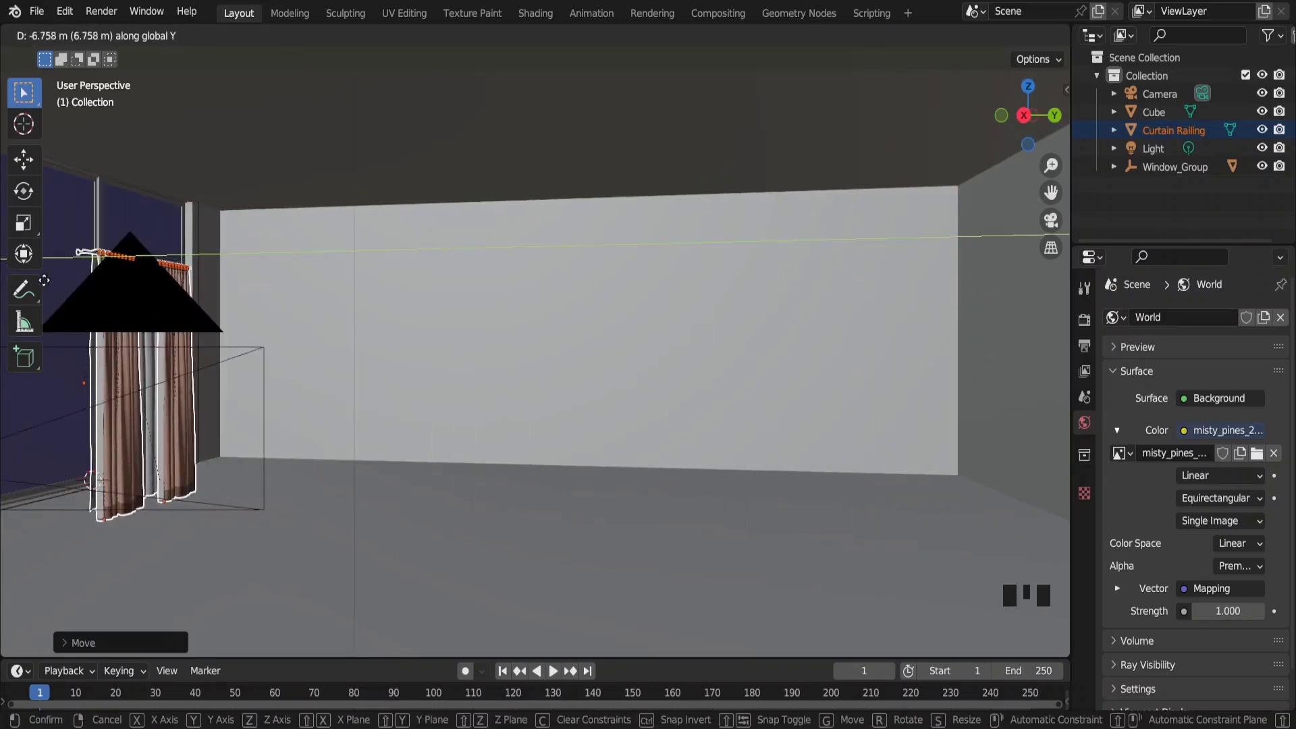
click(22, 282)
Move the curtain sideways along the wall so it hangs in front of the window.
shift+middle_drag(559, 356, 535, 357)
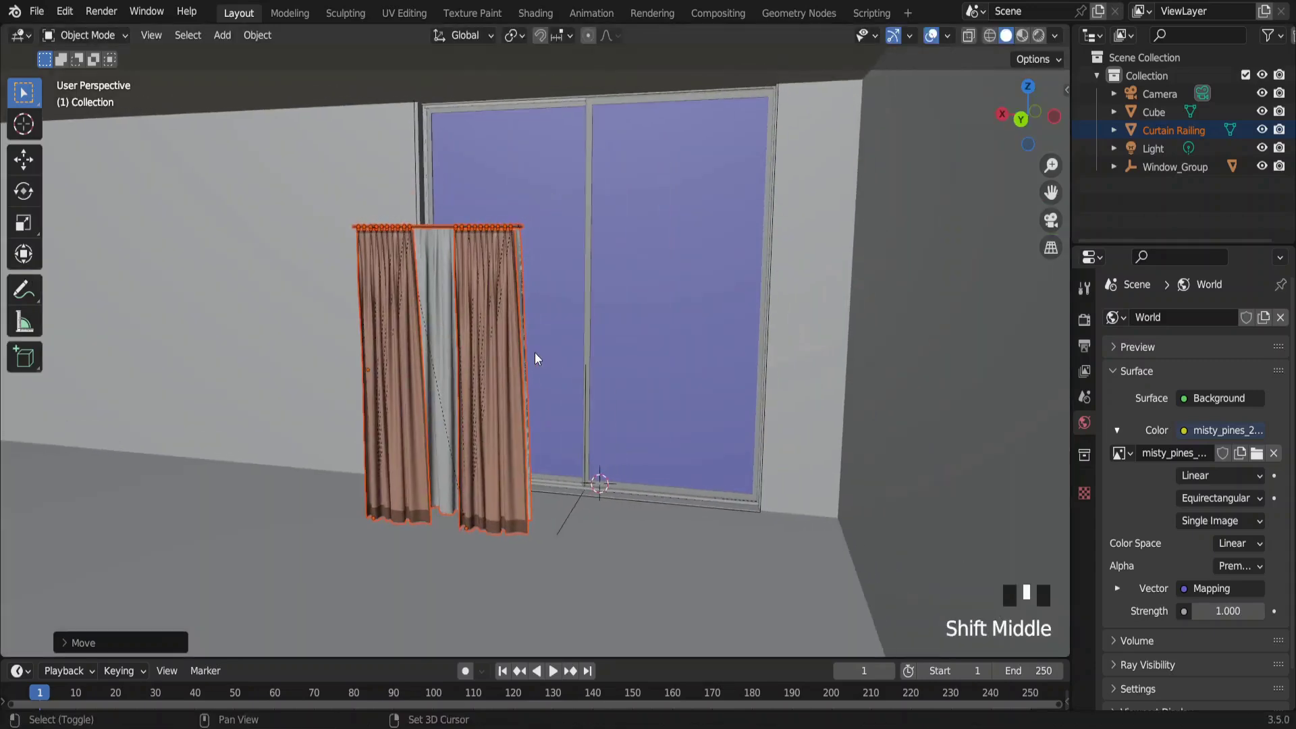
key(g)
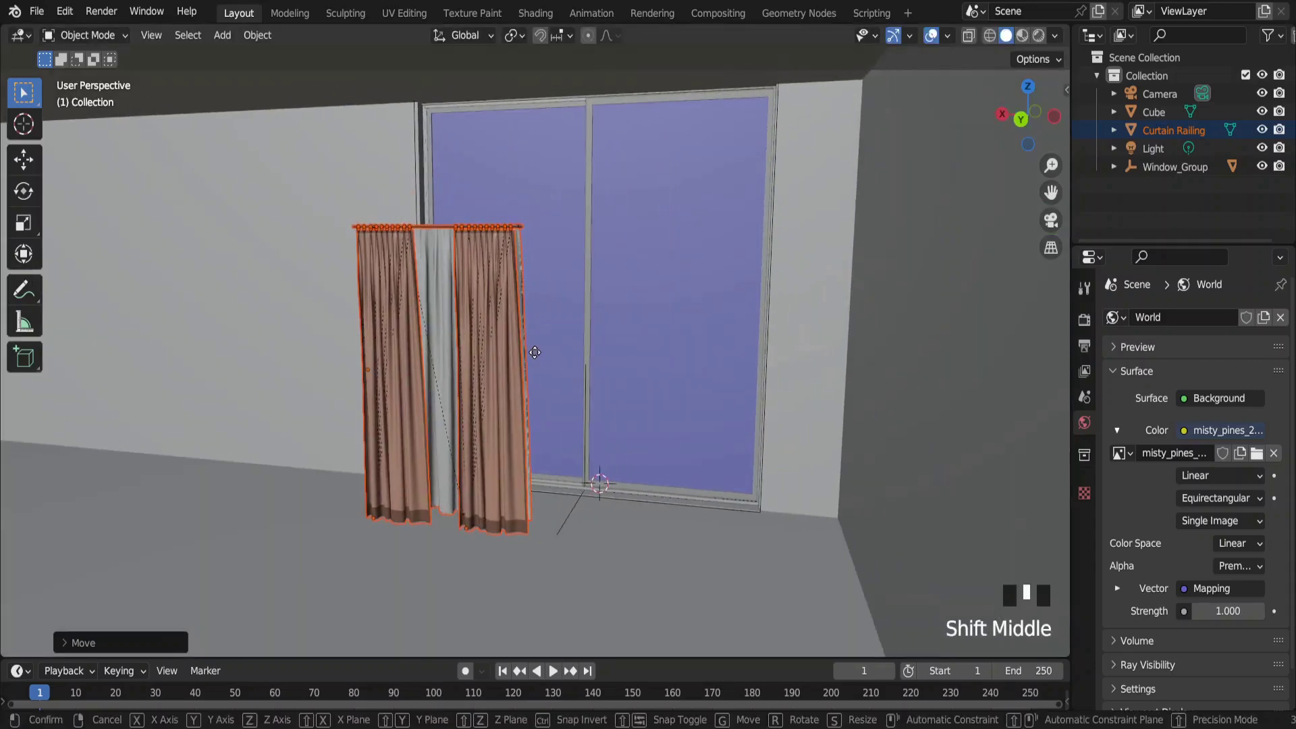
key(g)
click(653, 377)
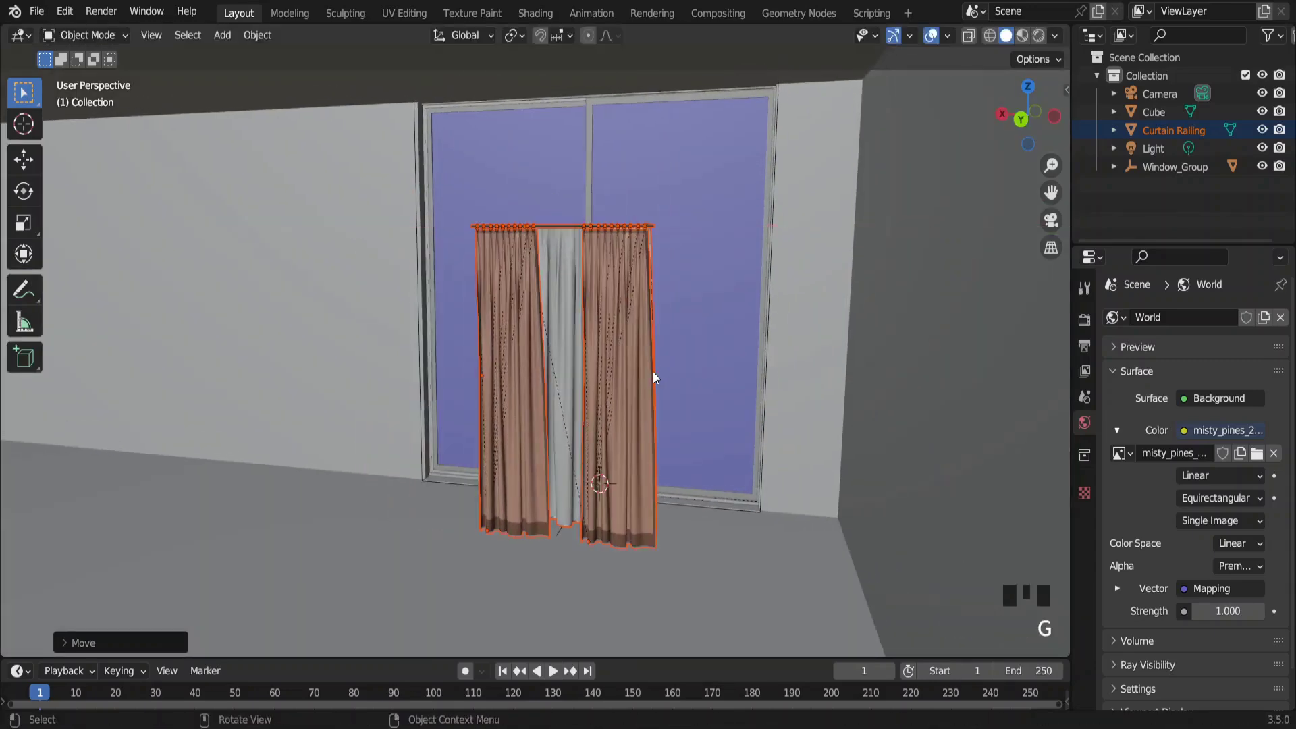
Scale up the curtain and raise it along Z so its rail meets the top of the window.
key(s)
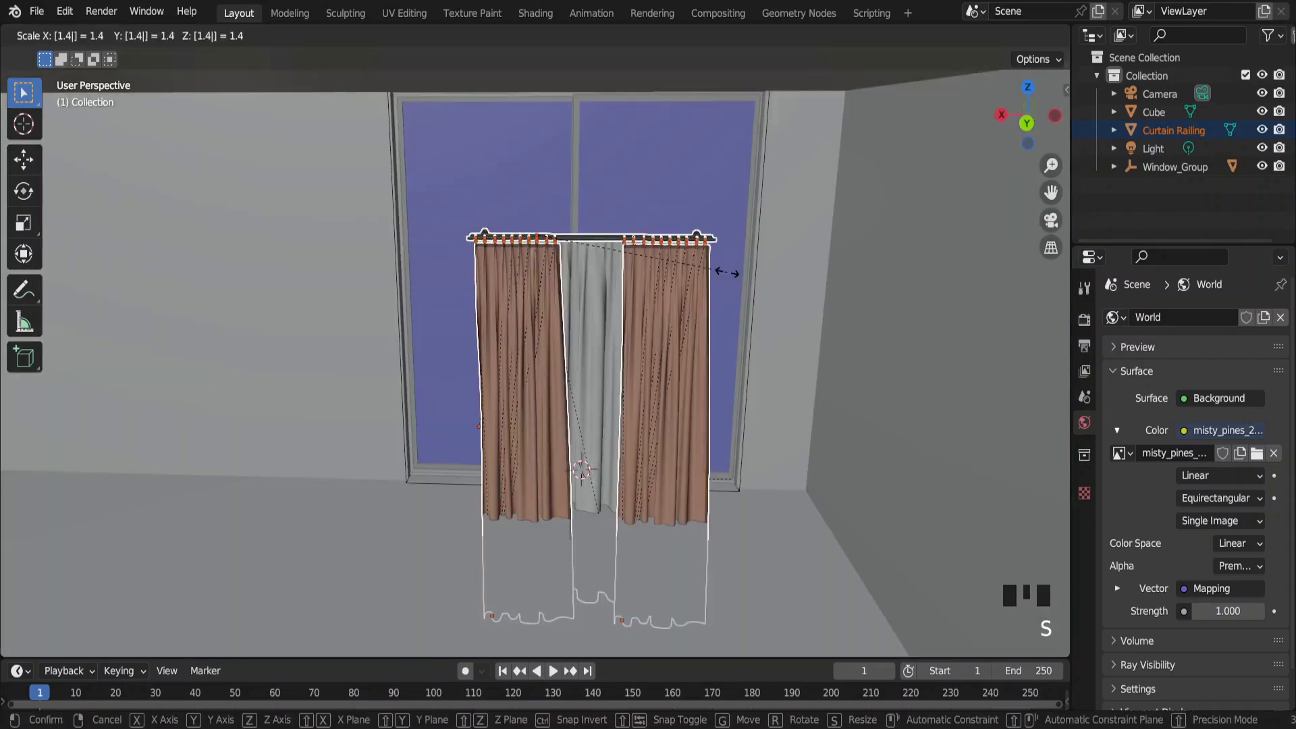
click(730, 279)
key(g)
key(z)
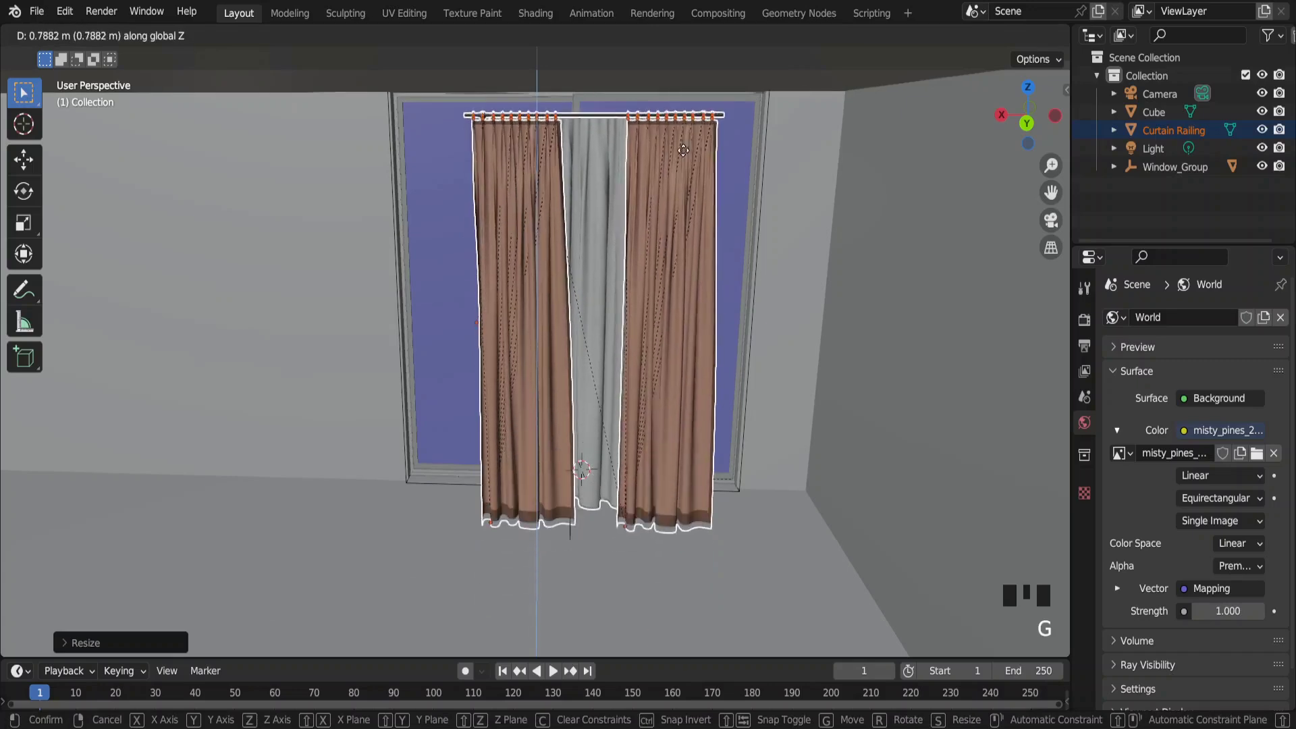
click(702, 203)
Widen the curtain along X and shift it about 0.29 m along X within the window opening.
key(s)
key(x)
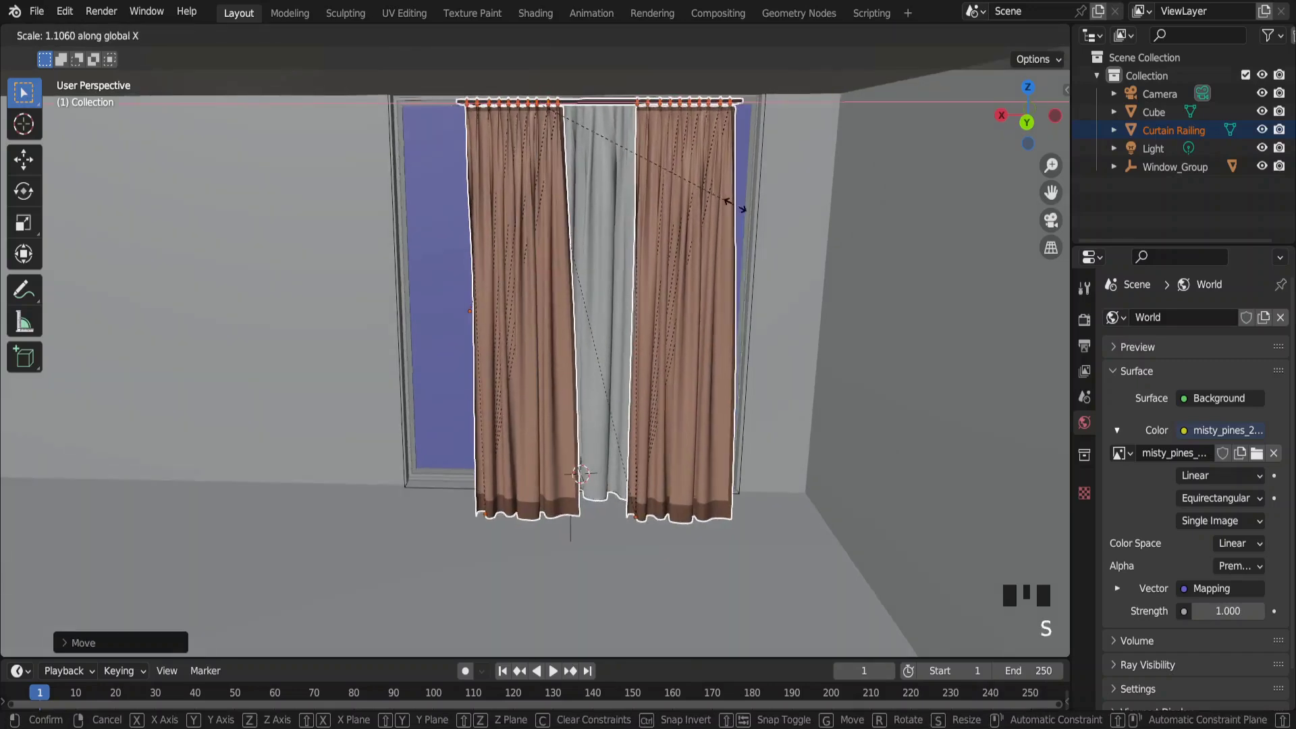
click(747, 208)
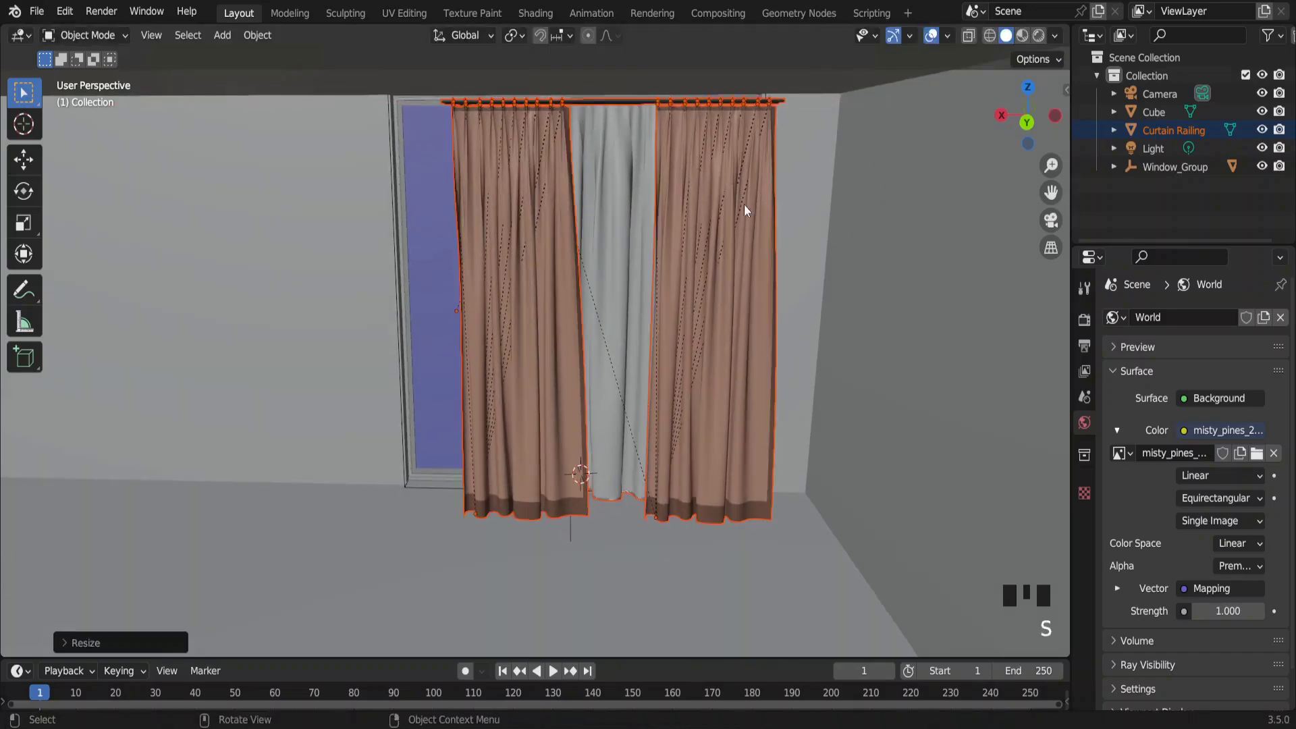
key(g)
key(x)
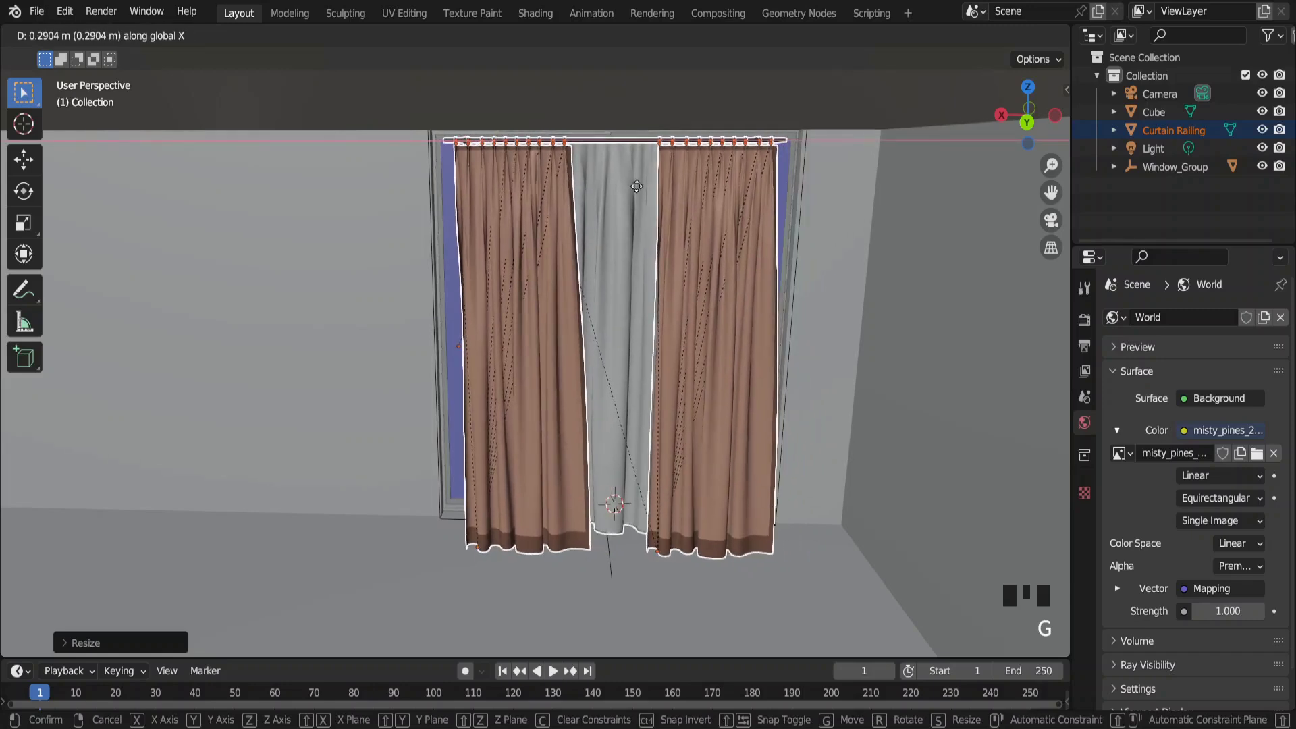
click(637, 192)
Stretch the curtain further along X by a factor of about 1.15 and recentre it along X to cover the window.
key(s)
key(x)
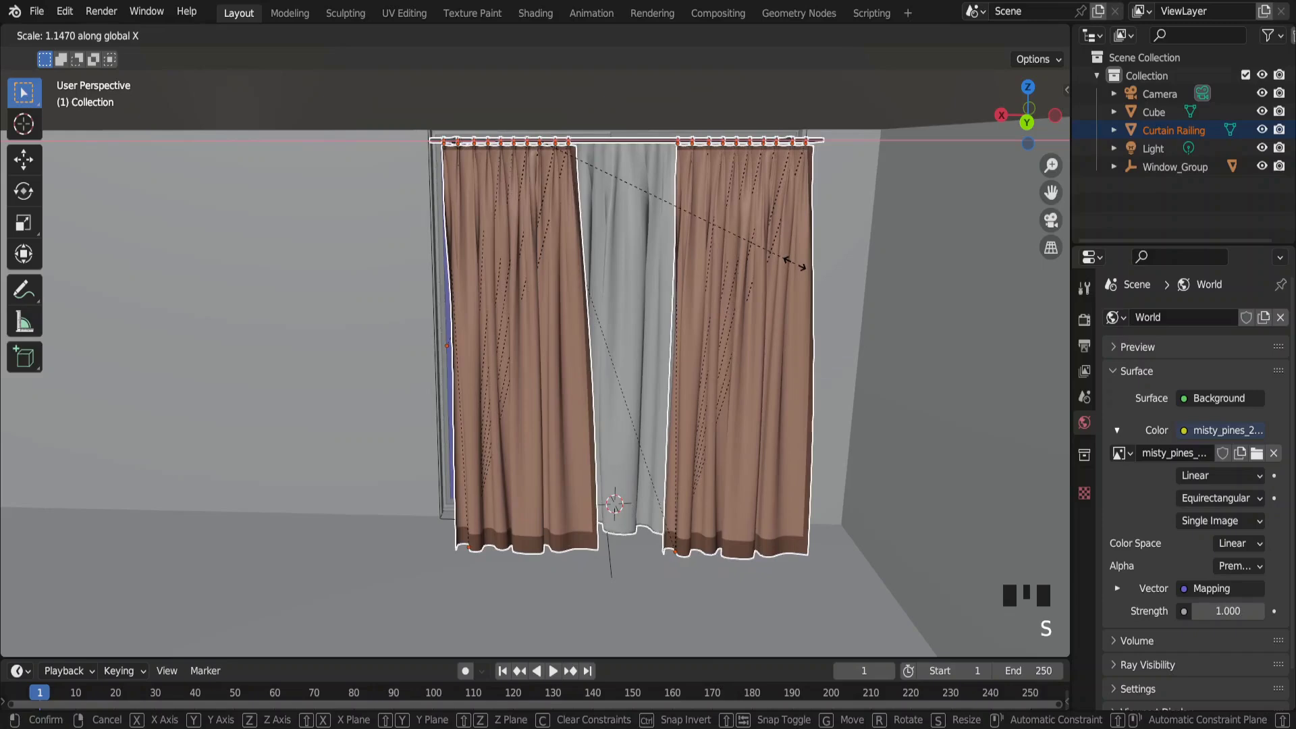
click(795, 264)
key(g)
key(x)
click(774, 269)
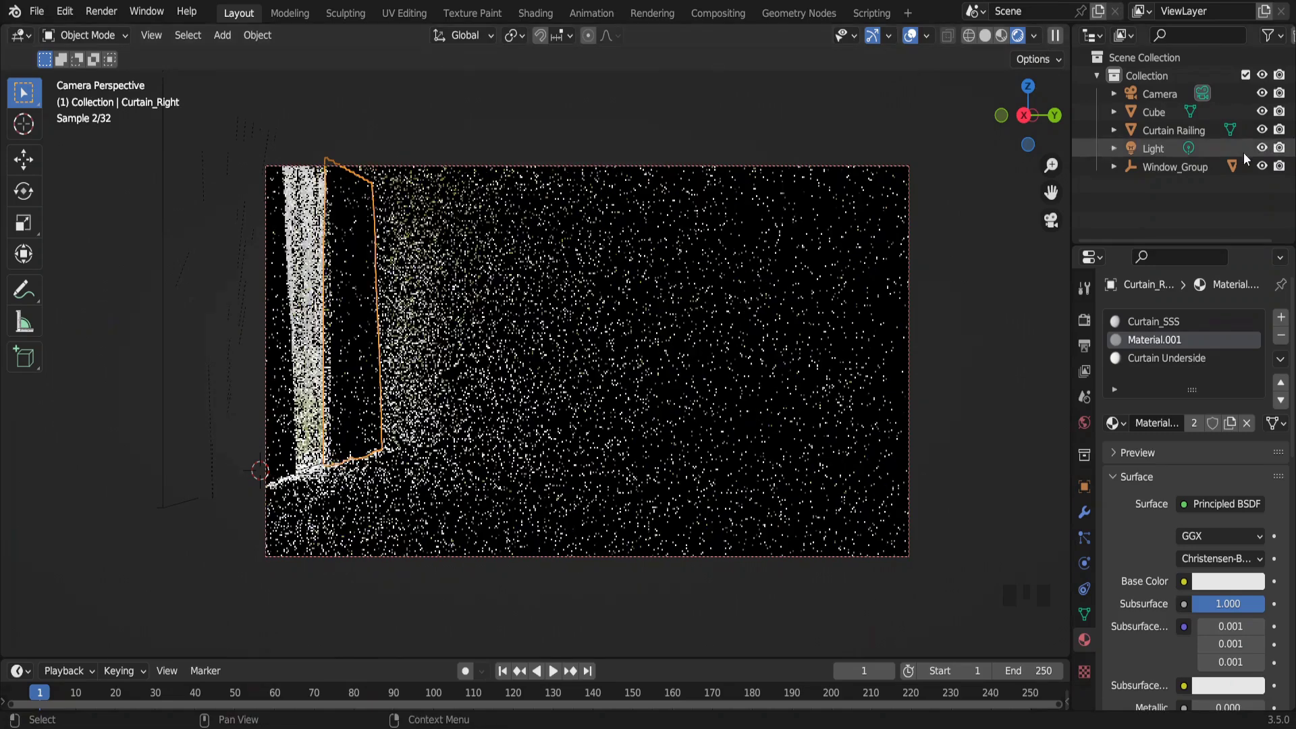
Replace the Curtain_SSS and Curtain Underside materials of the Curtain_Right object with Material.001.
click(1155, 322)
click(1112, 422)
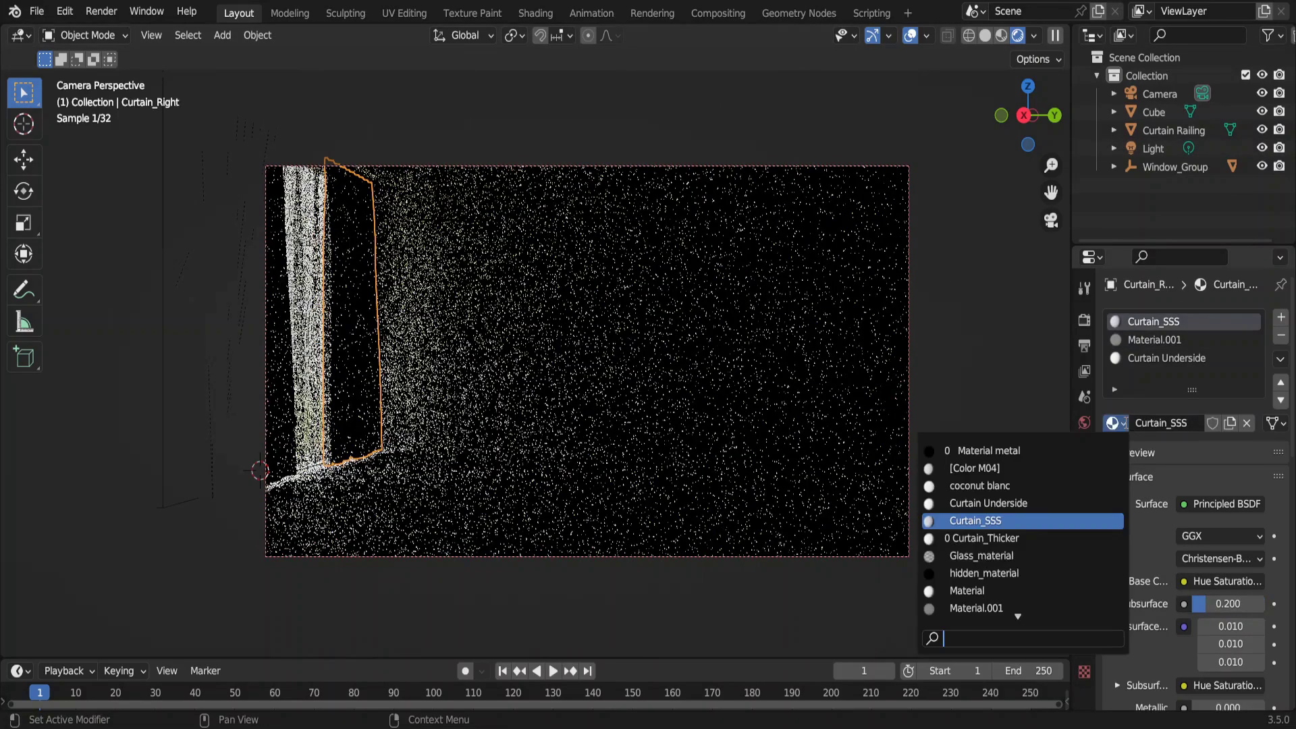
click(976, 608)
click(1175, 359)
click(1114, 422)
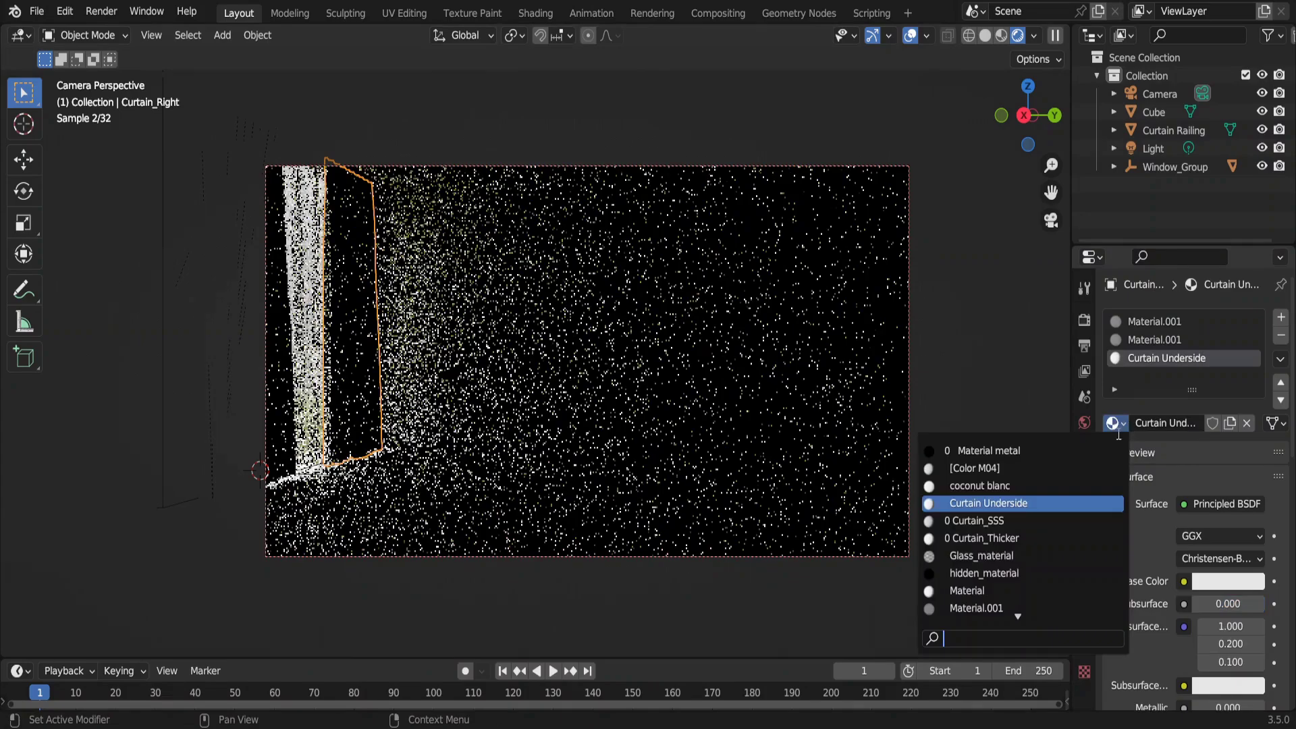
click(973, 605)
Remove the duplicate material slots from Curtain_Right and hide the viewport overlays.
click(1281, 335)
click(1280, 336)
click(486, 154)
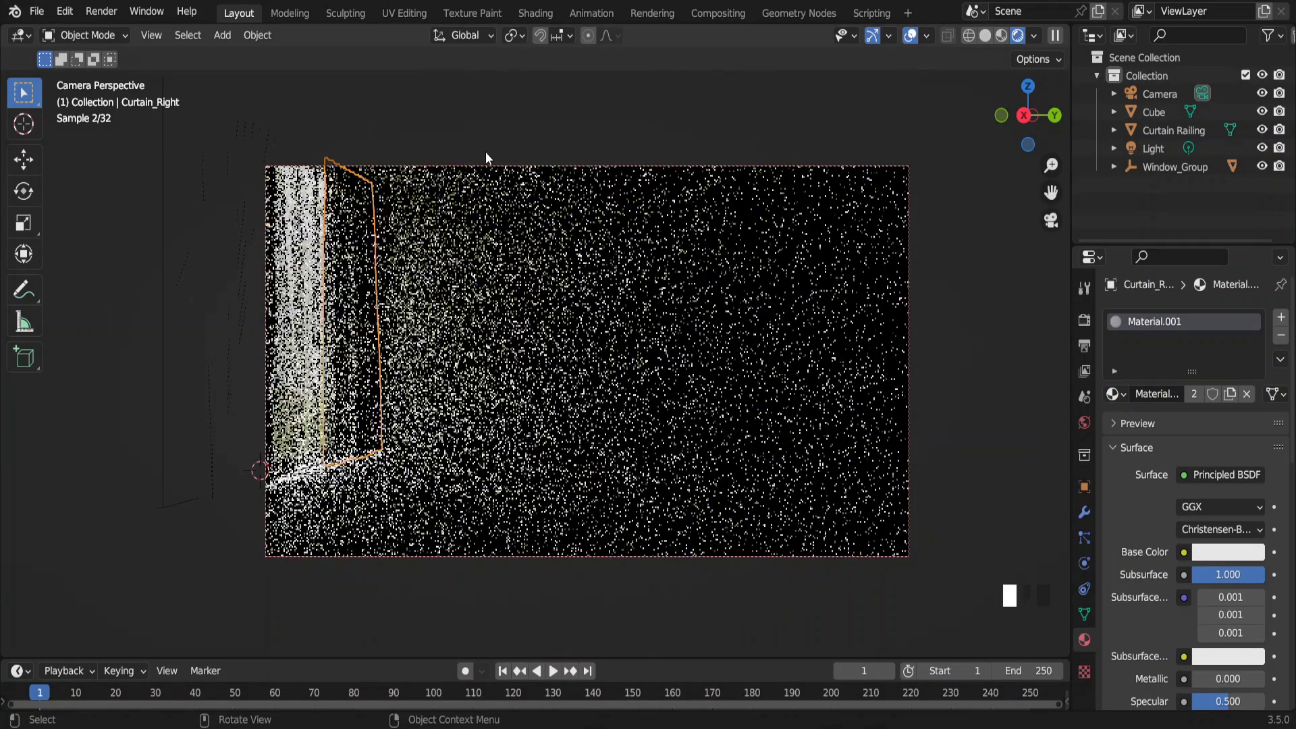
click(910, 36)
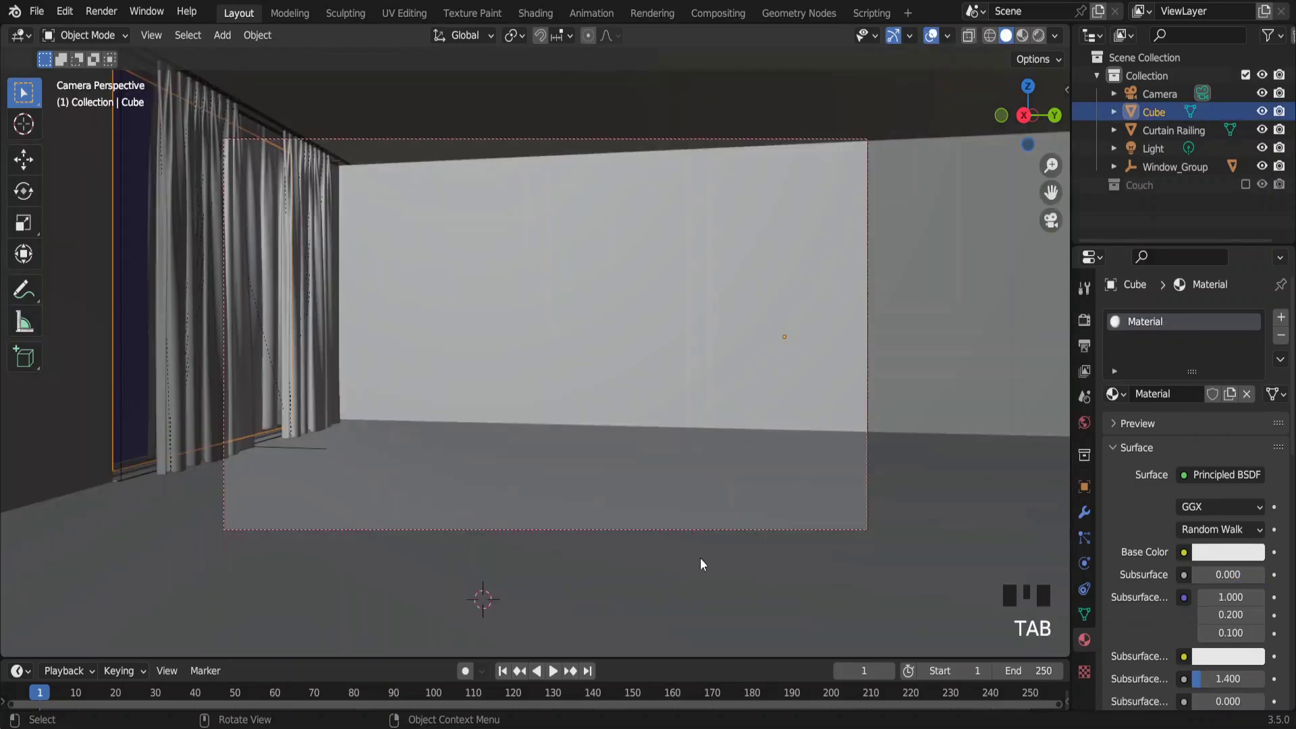
Apply the room cube's scale and unwrap all its faces with Smart UV Project at the default settings.
key(ctrl+a)
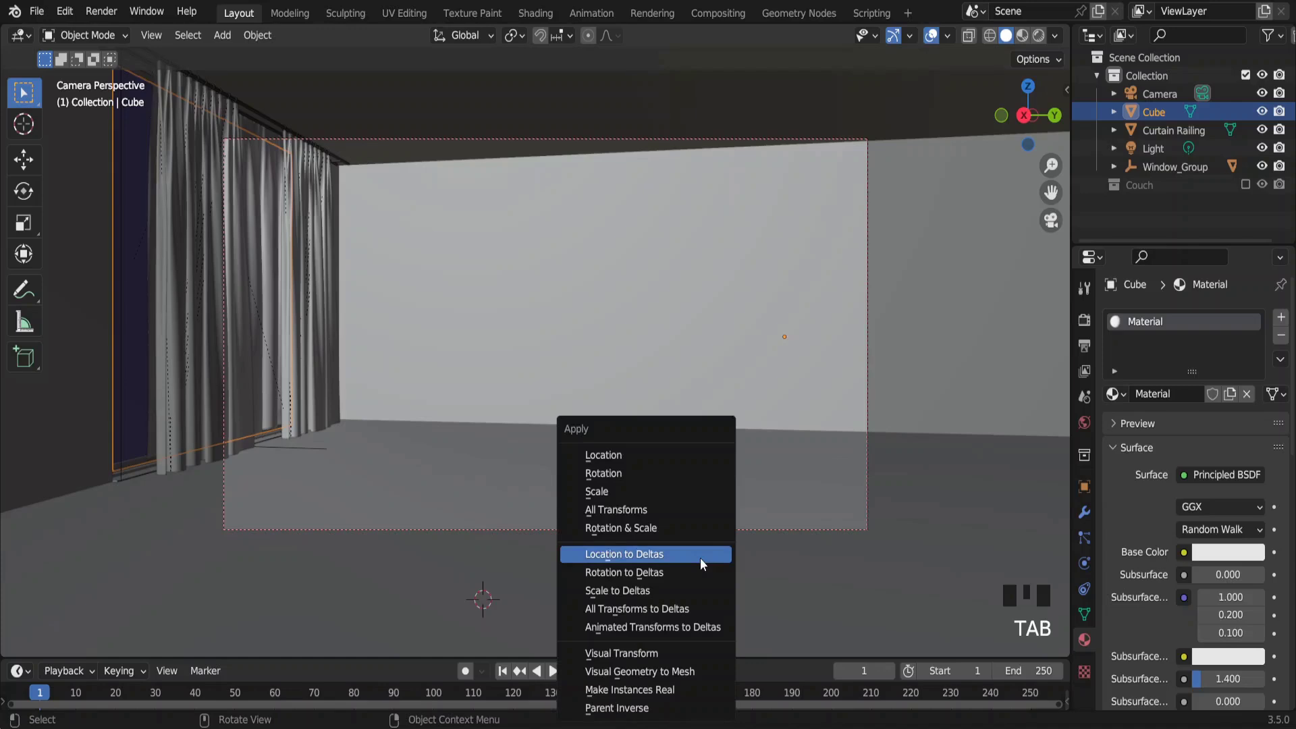
click(617, 491)
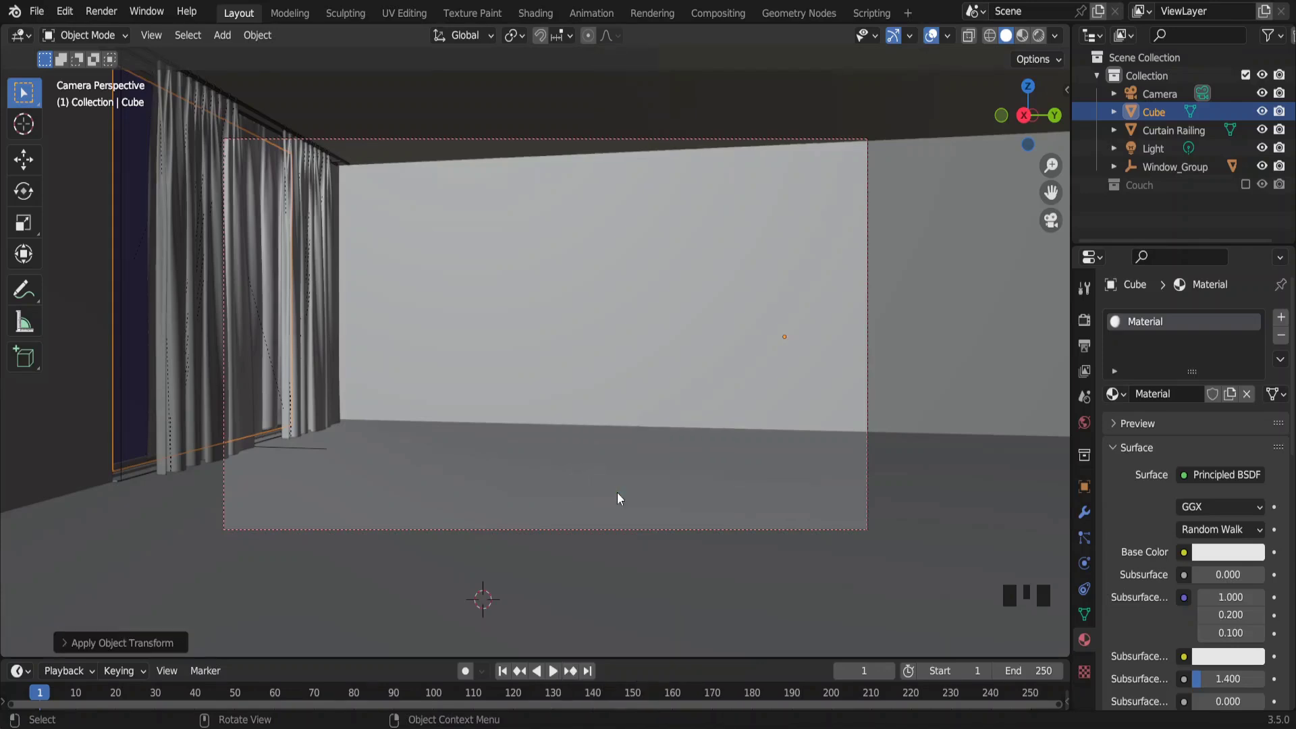
key(Tab)
key(u)
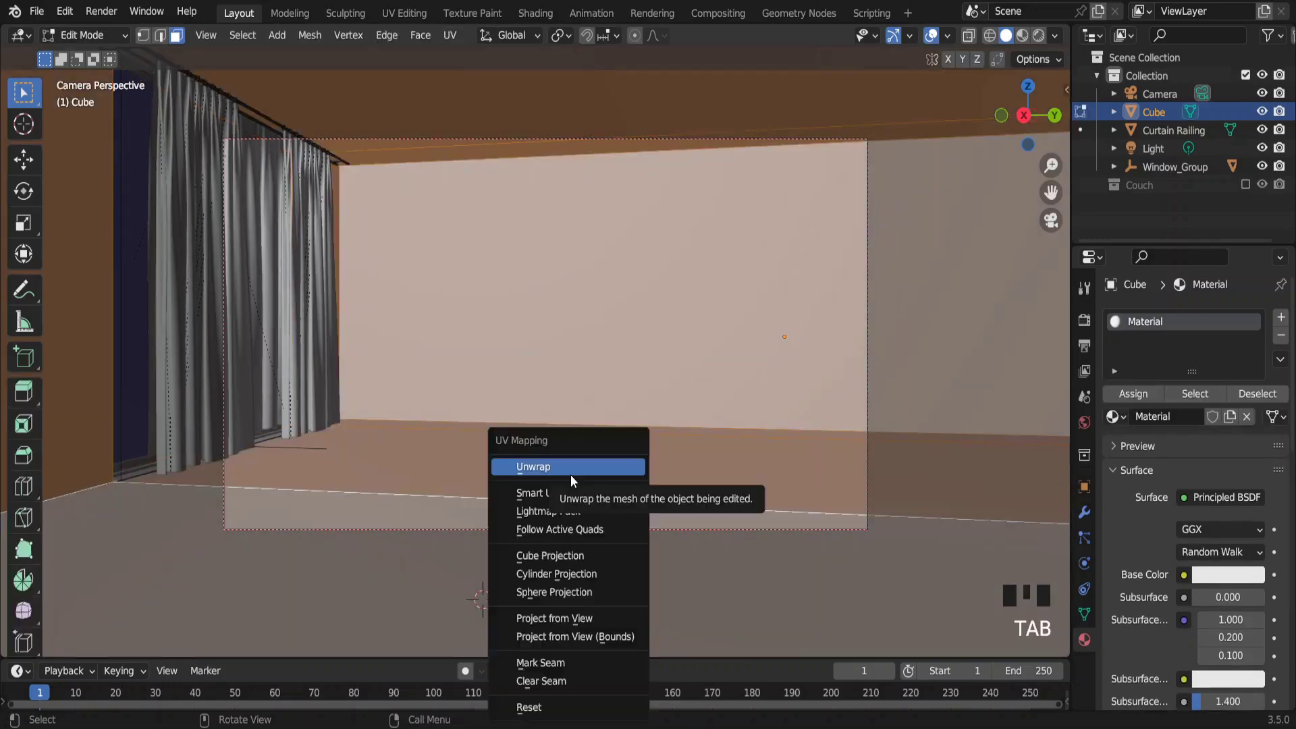
click(569, 492)
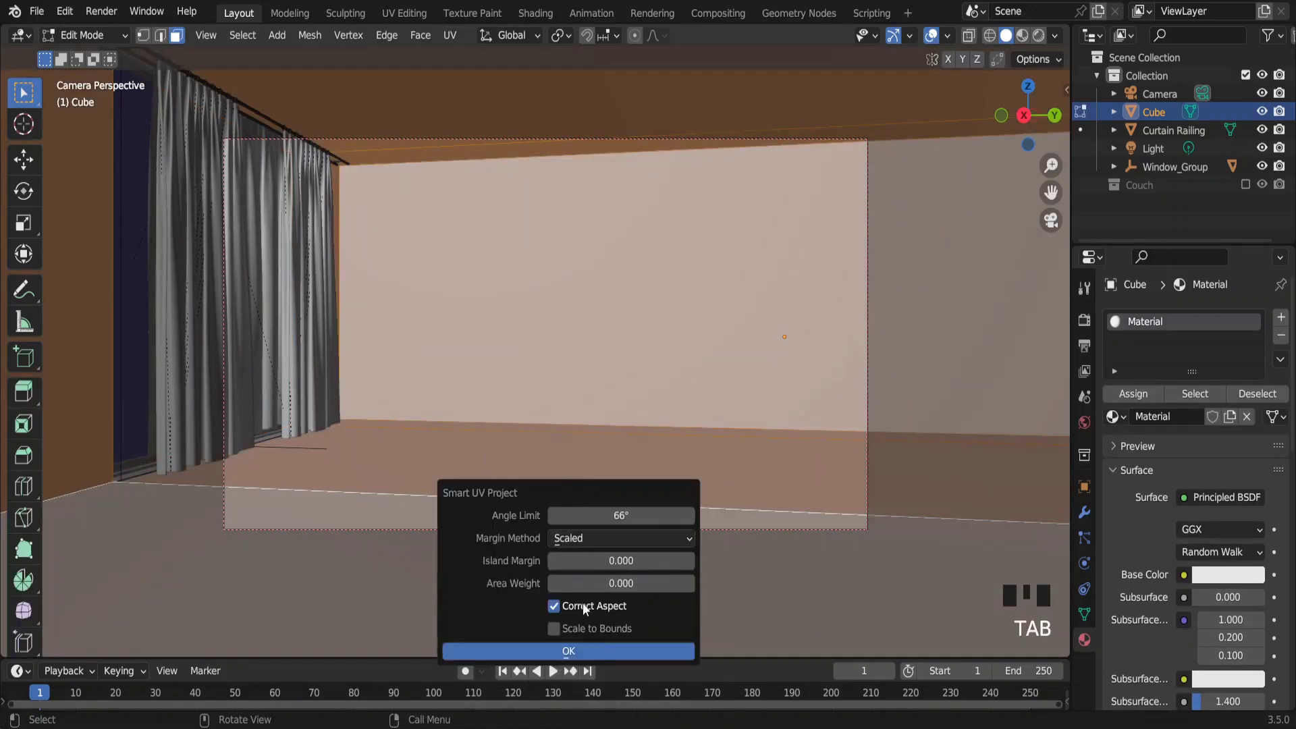
click(586, 652)
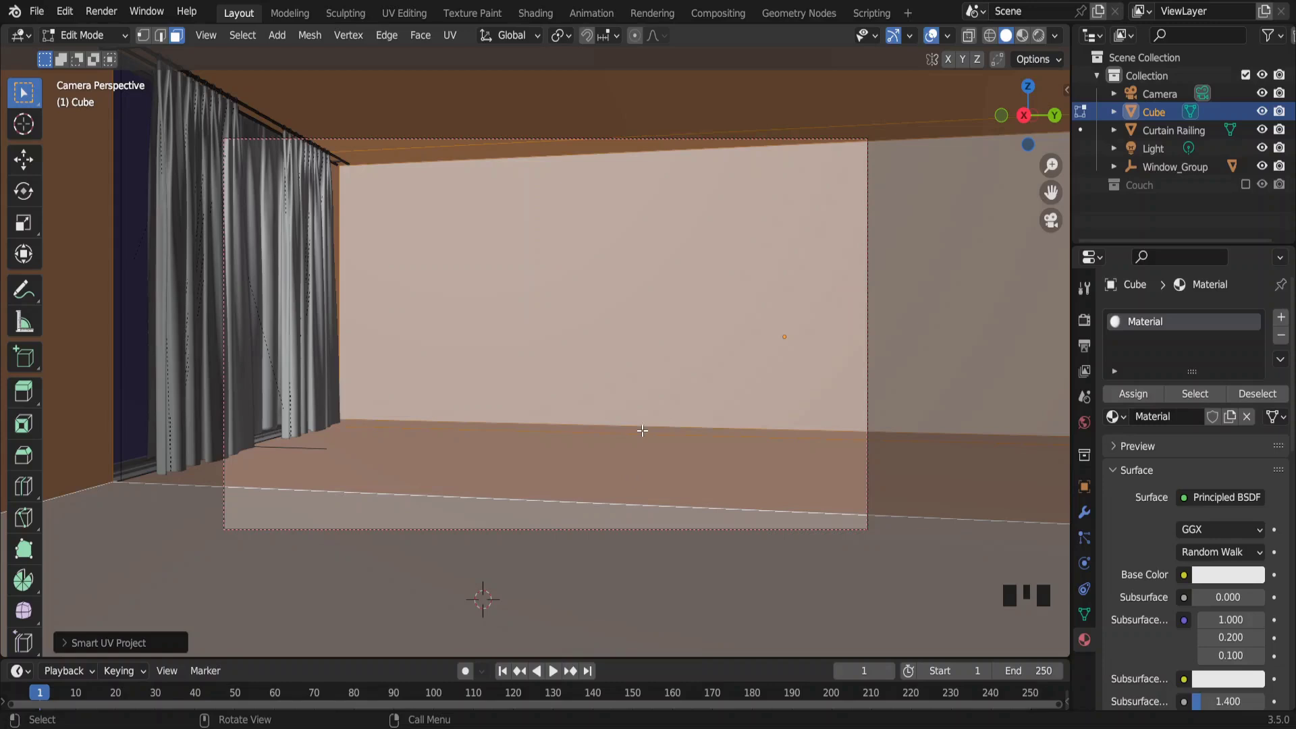
key(Tab)
key(Tab)
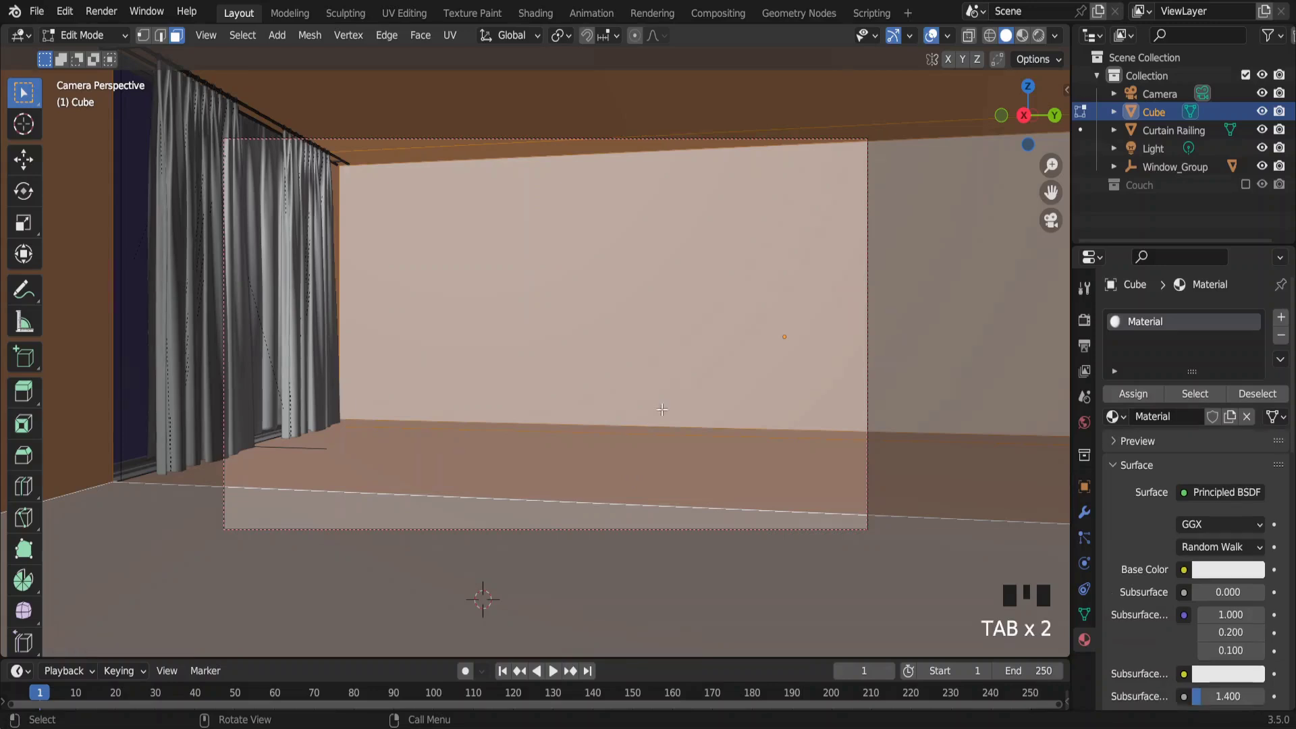
Flip the normals of all the room cube's faces, with the Face Orientation overlay switched on only for this check.
click(949, 35)
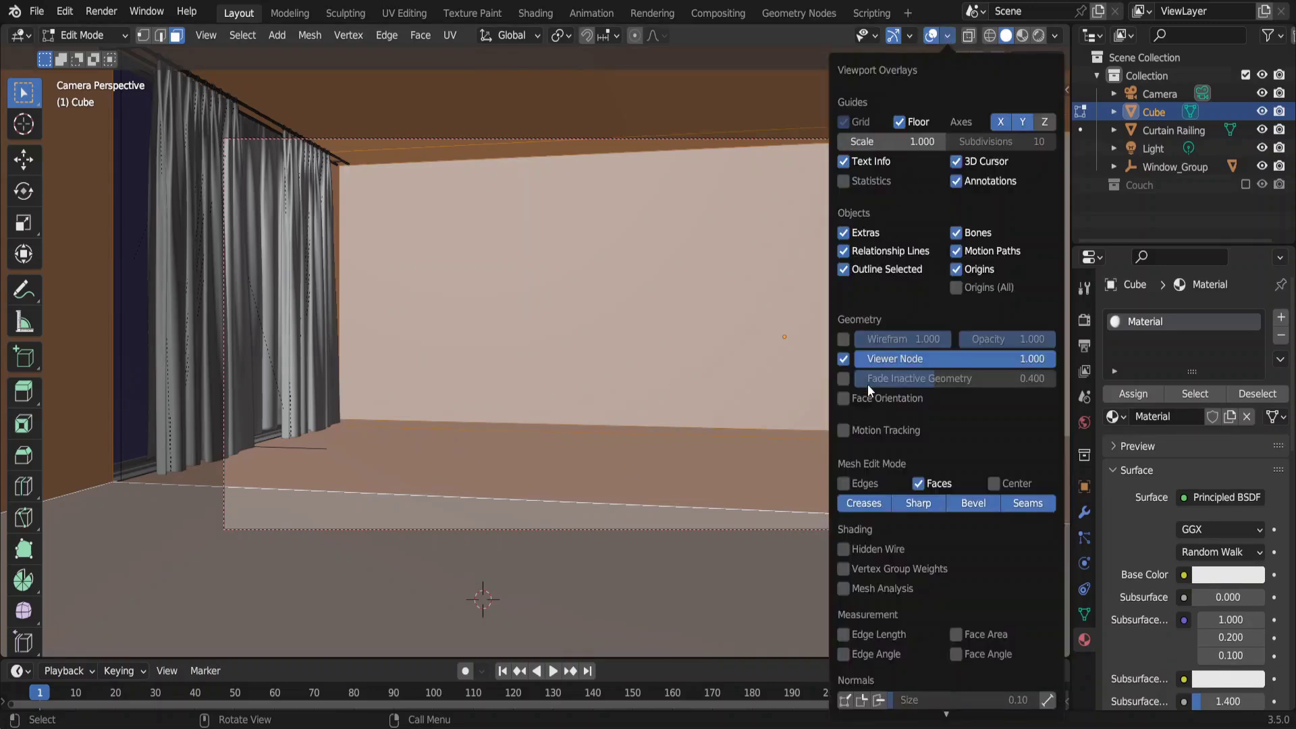
click(844, 399)
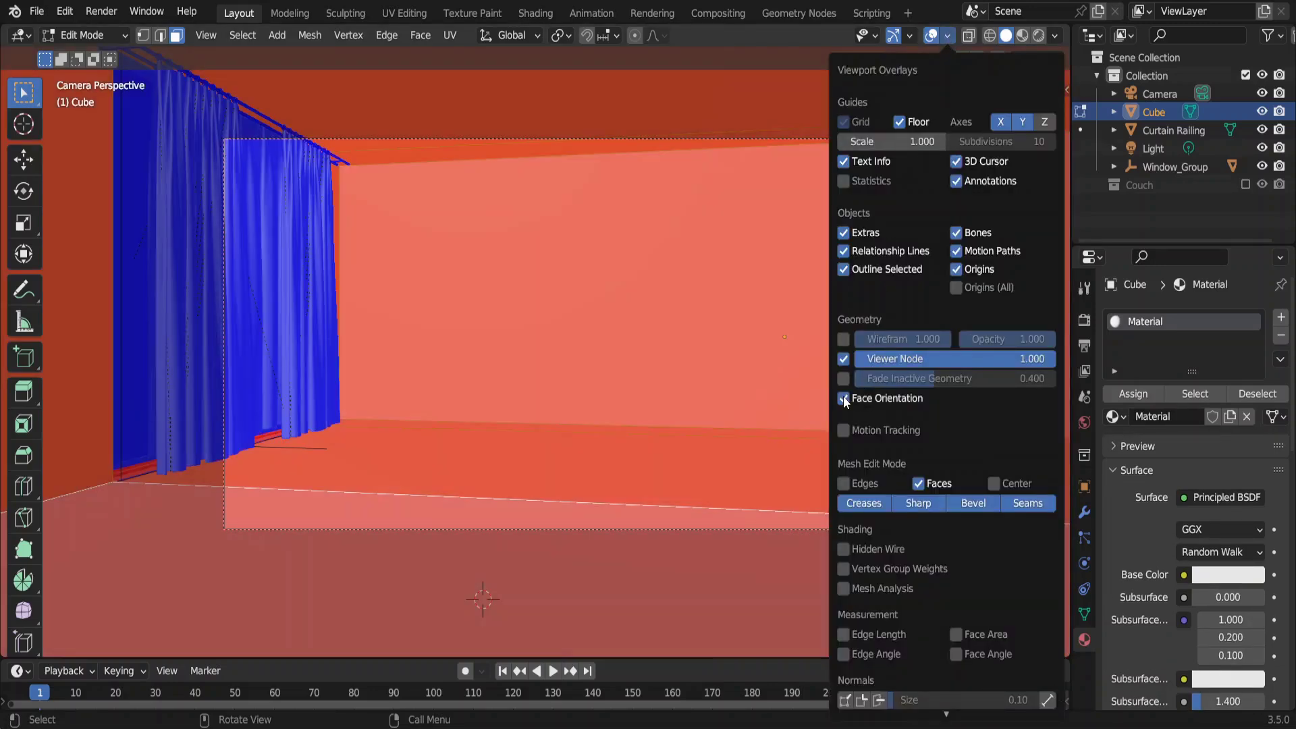
key(alt+n)
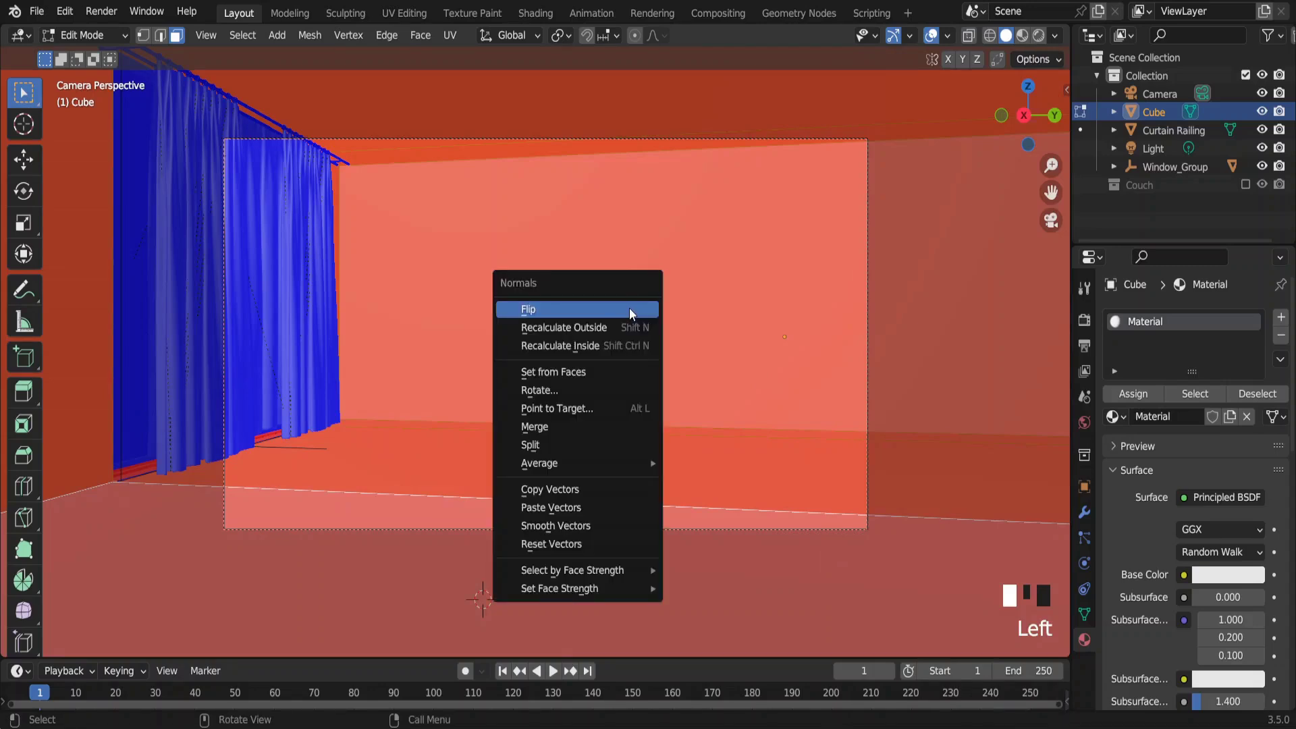
click(630, 307)
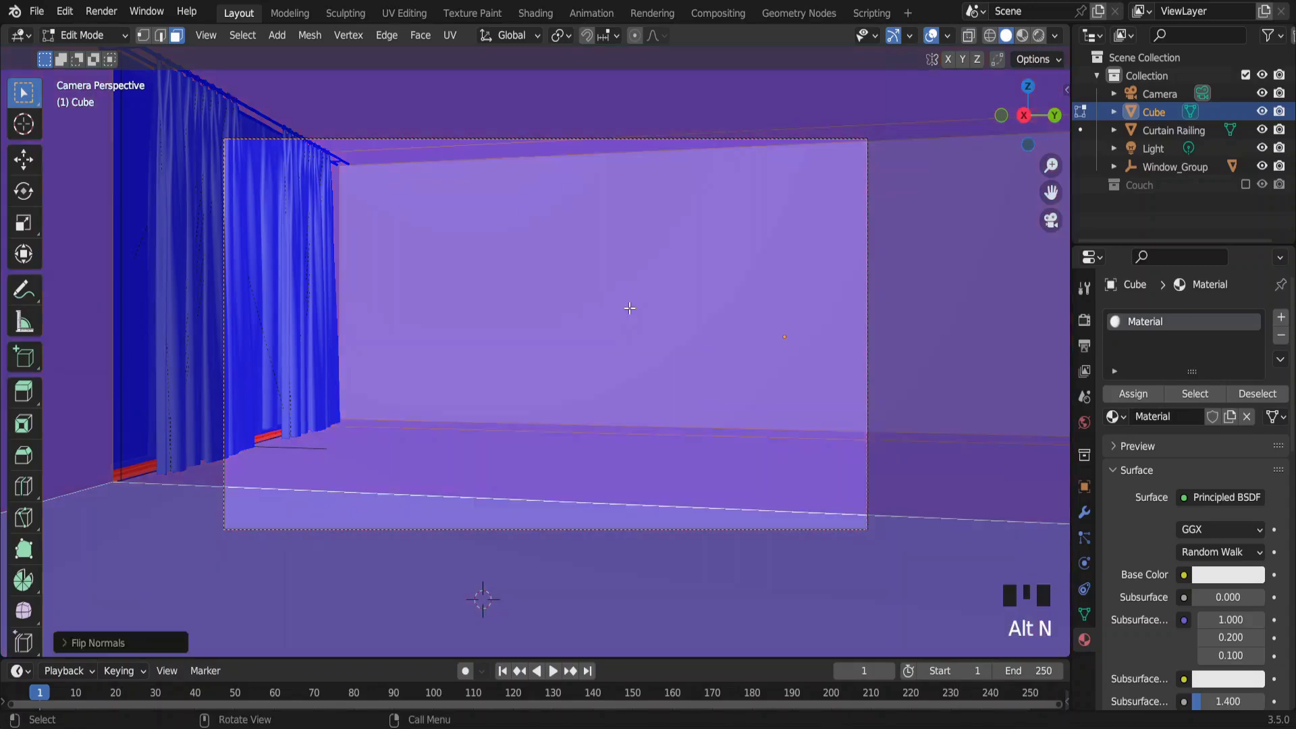
key(Tab)
click(947, 36)
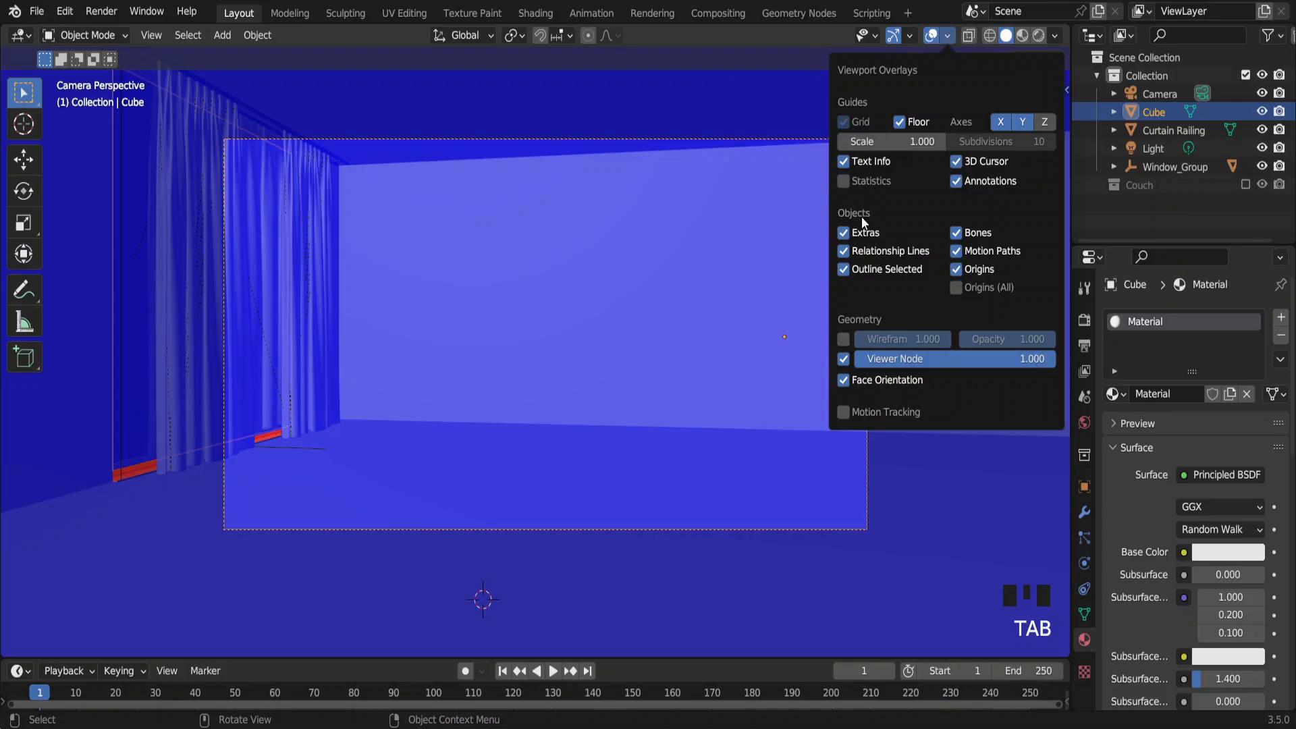
click(844, 379)
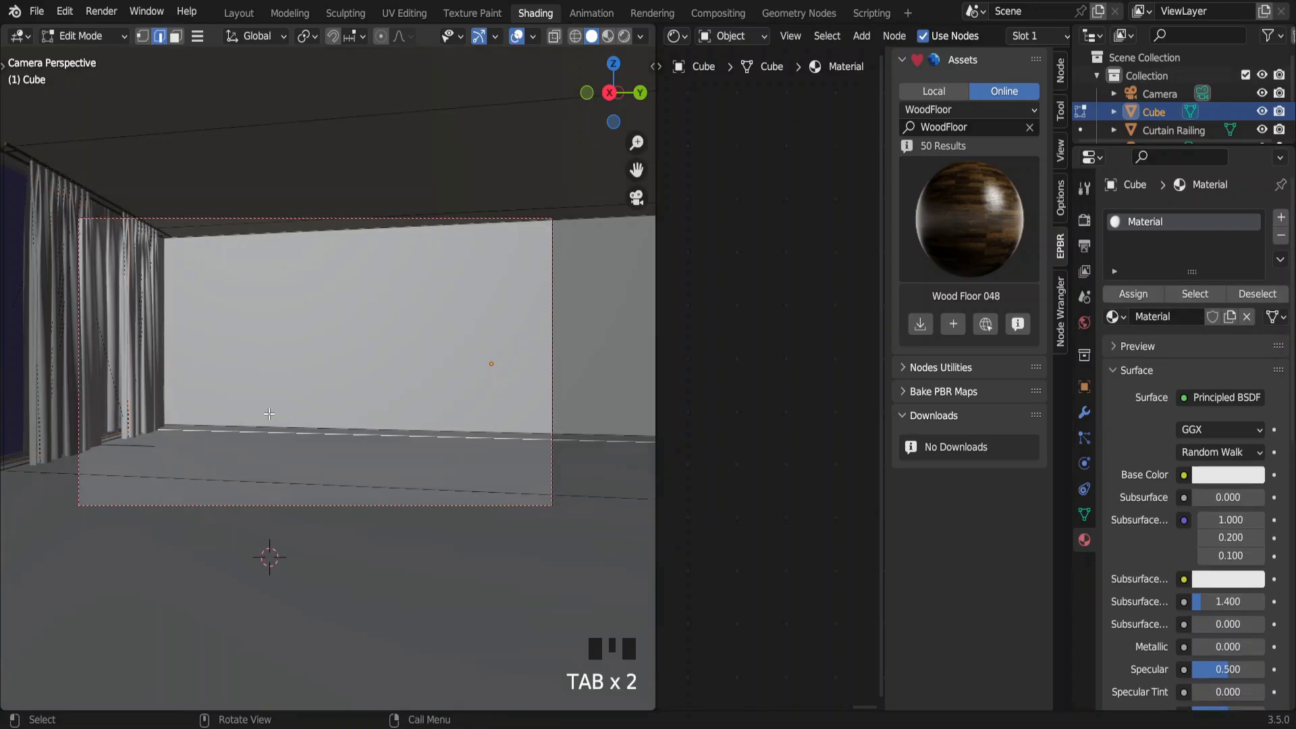
Select the floor face of the room cube in face mode and extend the selection to faces with a similar normal.
key(3)
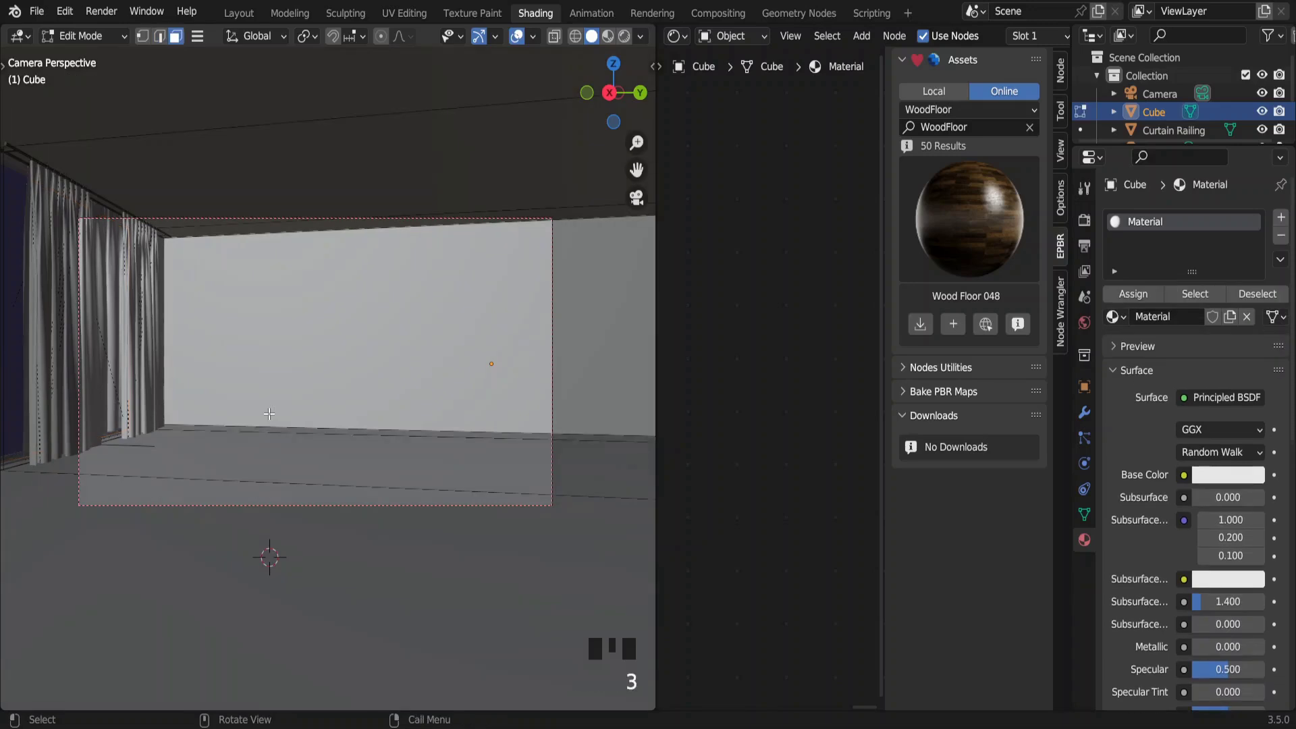
click(270, 534)
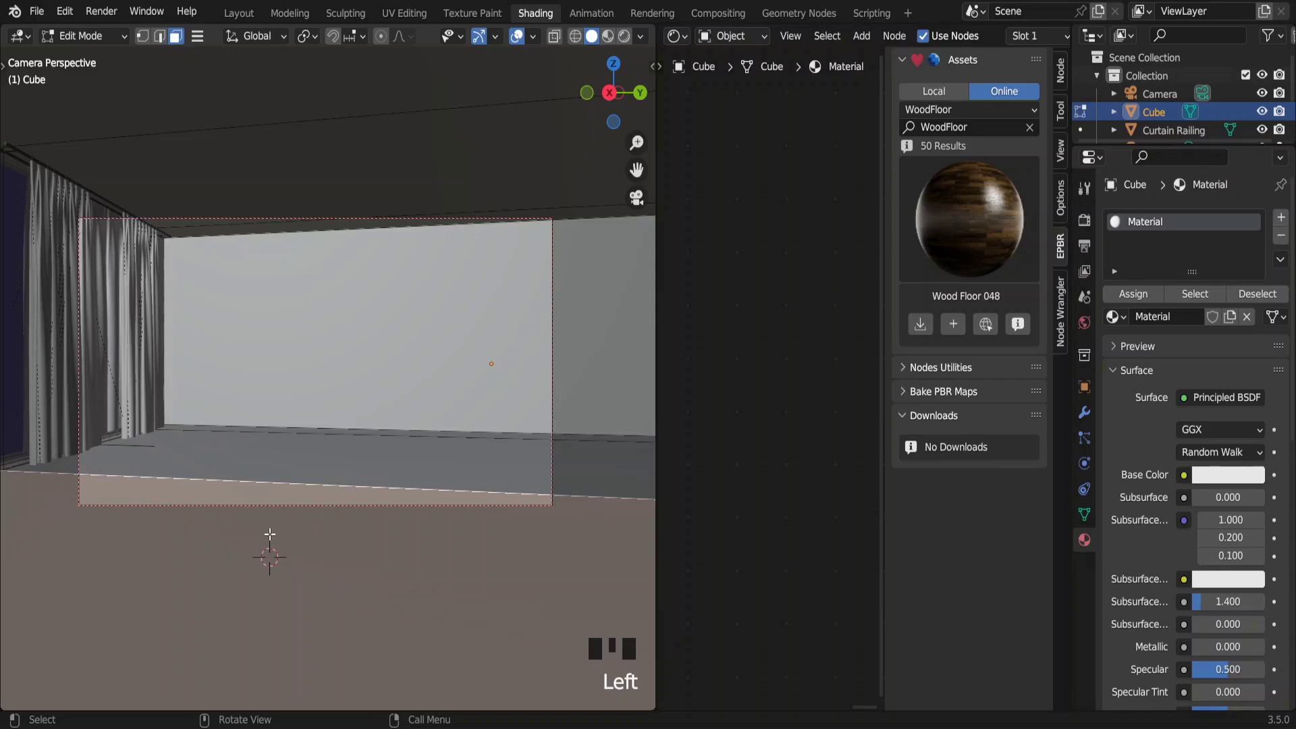
key(shift)
key(shift+g)
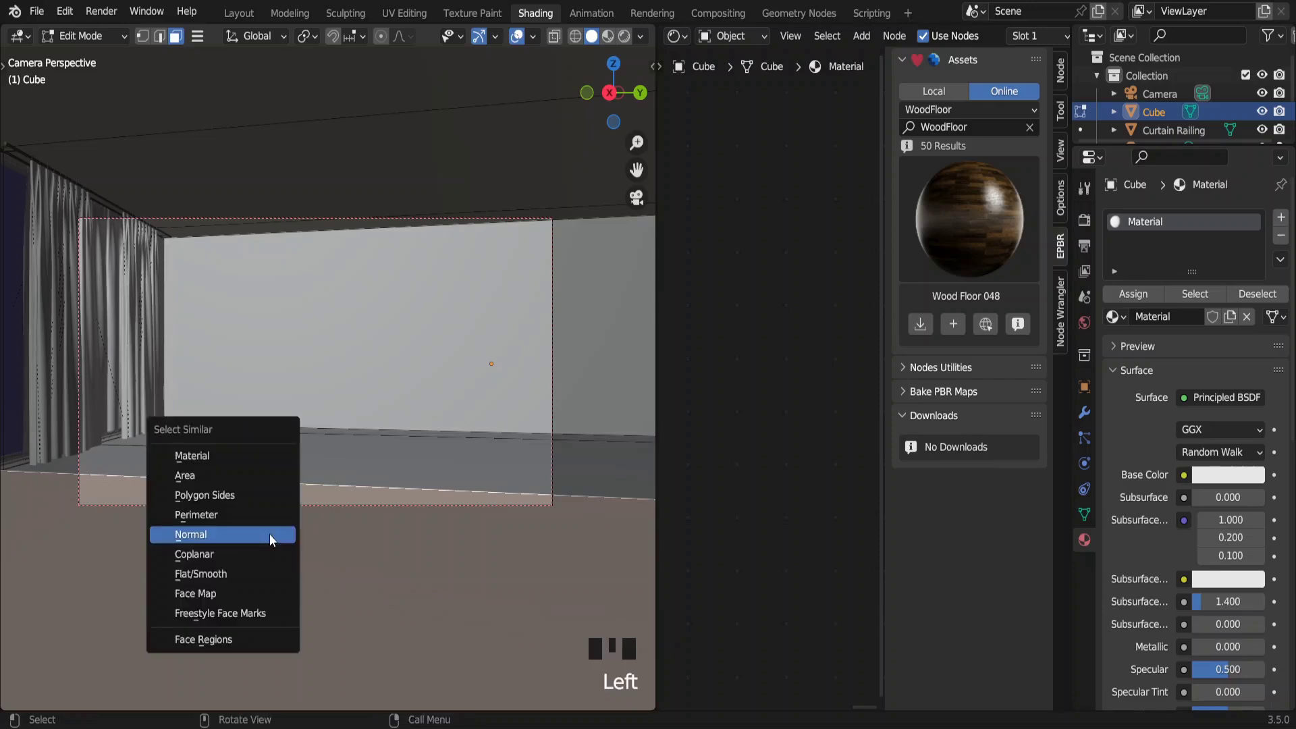
click(269, 534)
Choose Wood Floor 048 from the online WoodFloor assets and download its 1K-JPG shader, overwriting the existing copy.
click(988, 193)
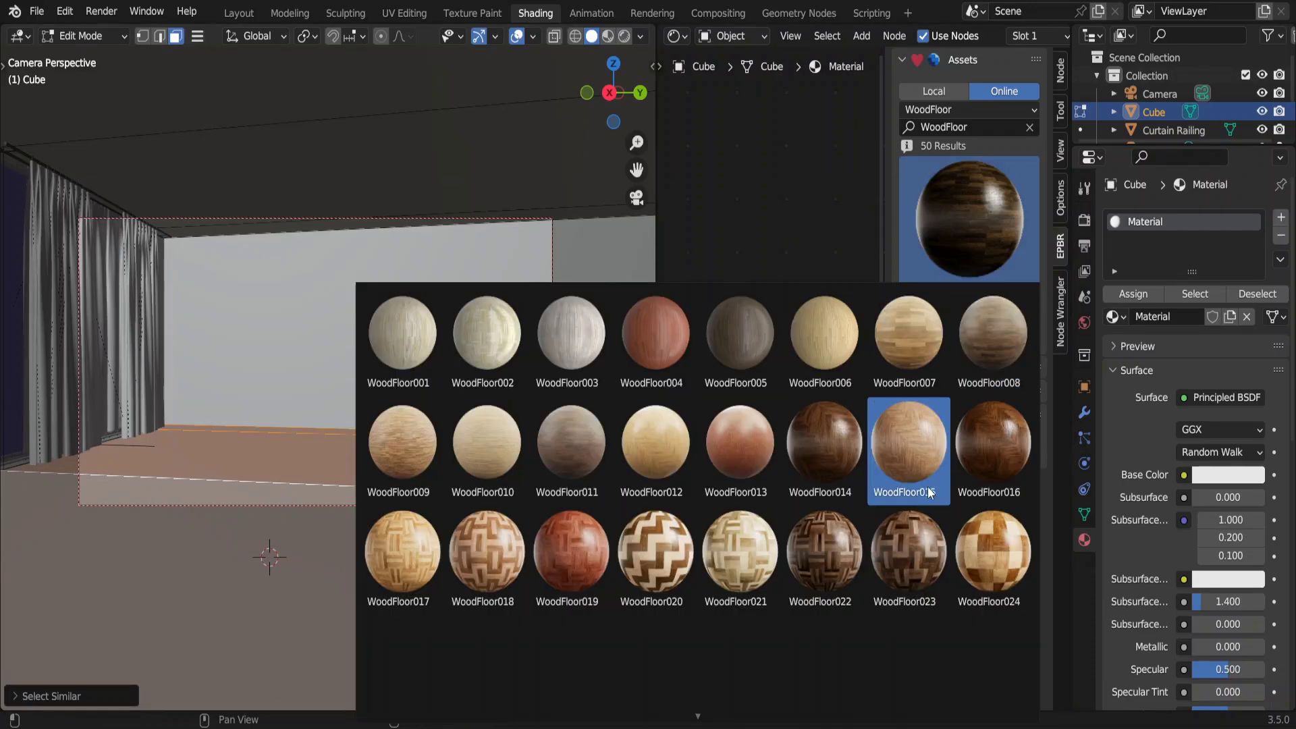
scroll(928, 486, down, 9)
scroll(927, 486, down, 6)
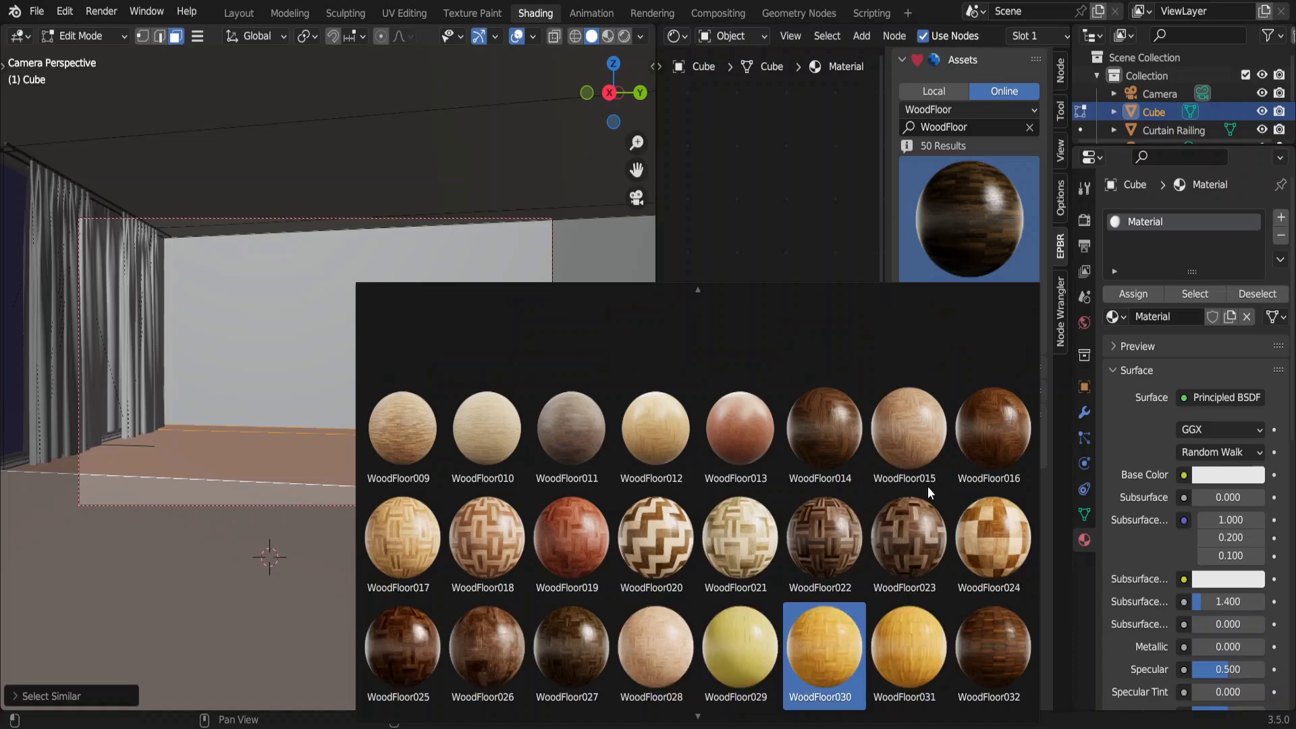
scroll(927, 486, down, 2)
scroll(927, 486, down, 2)
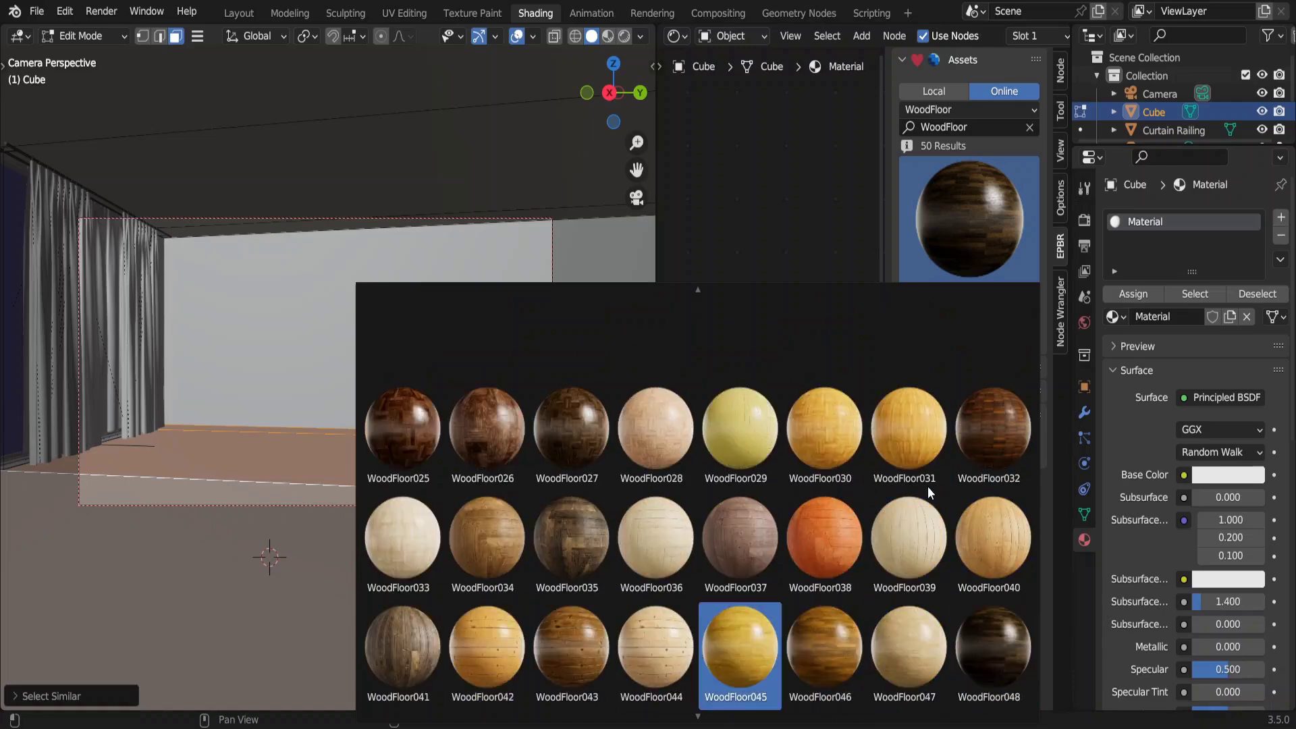
scroll(928, 486, down, 3)
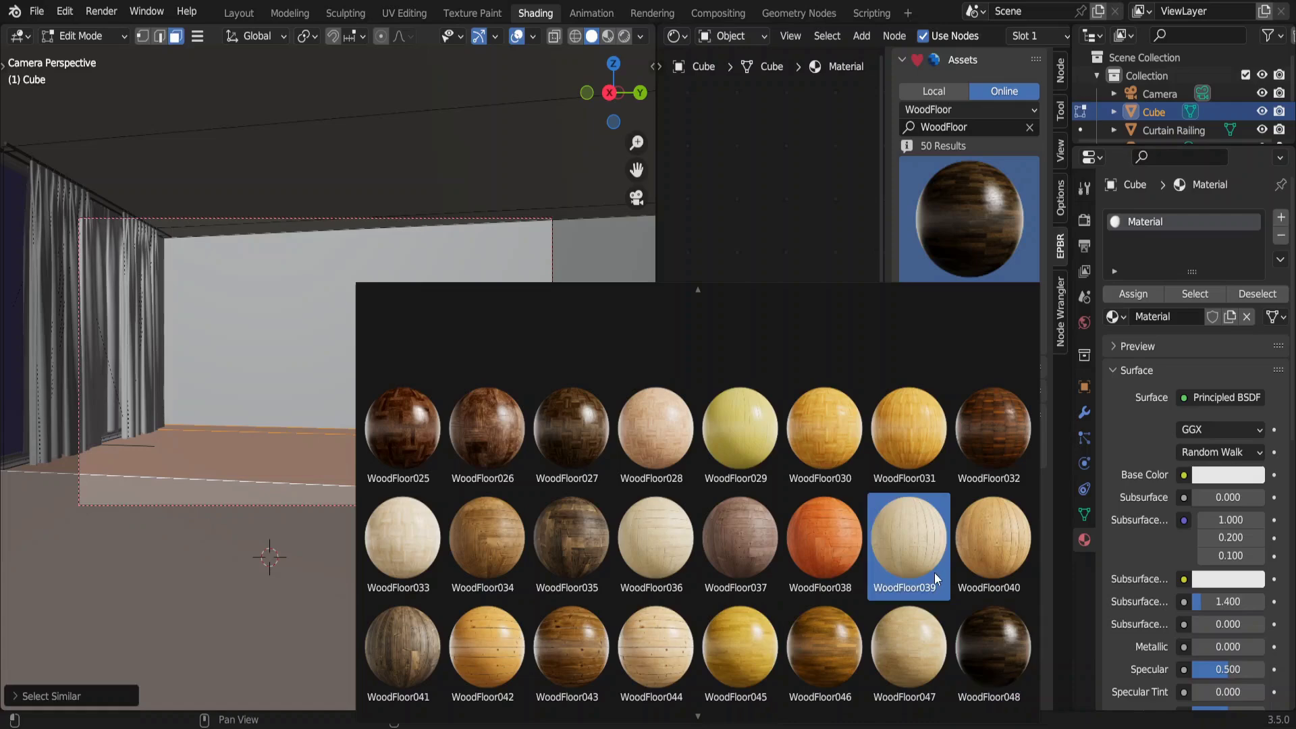
click(981, 646)
click(921, 324)
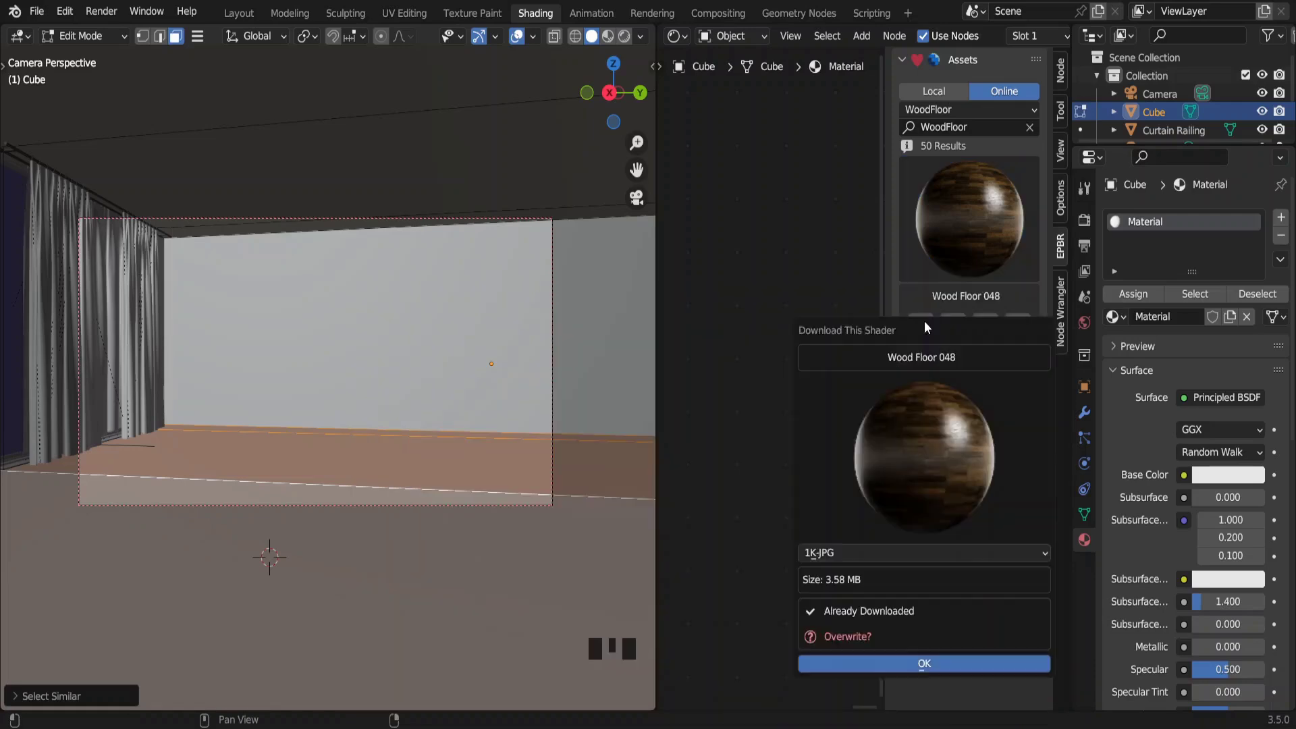
click(906, 666)
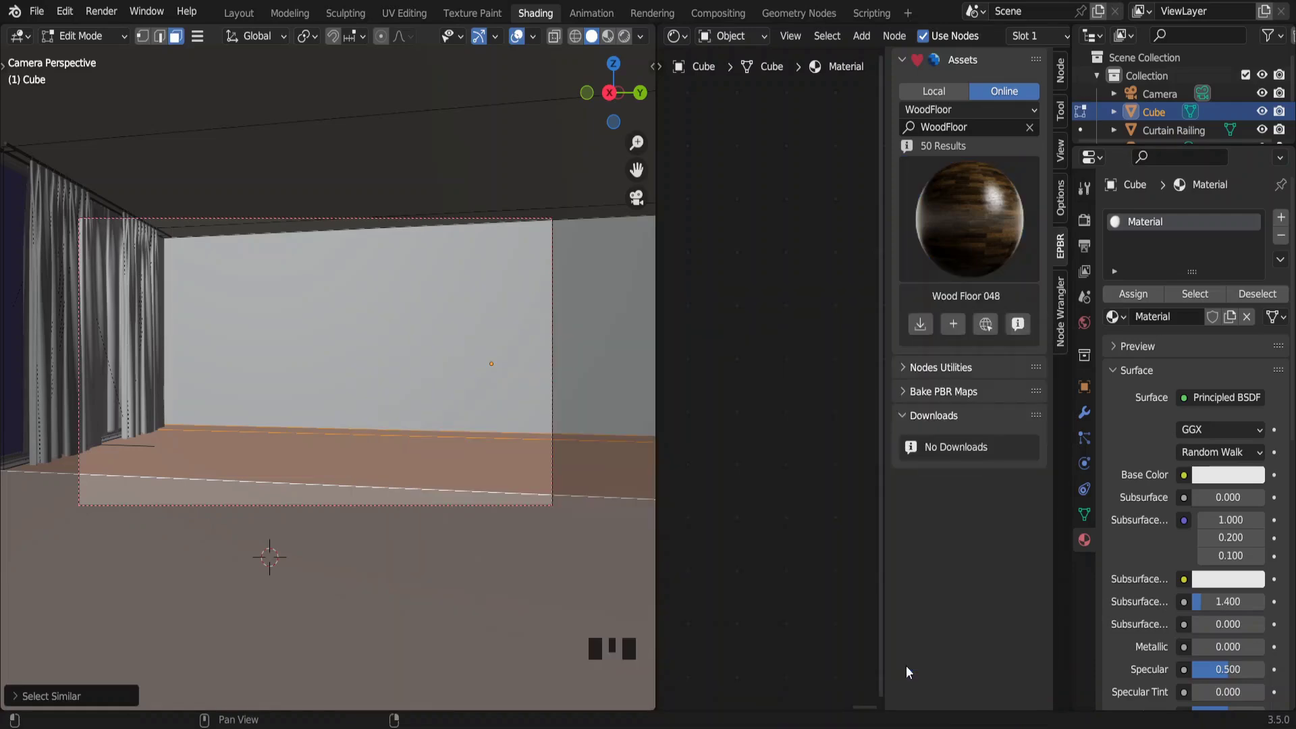
Add the Wood Floor 048 material to the room cube and assign it to the selected floor faces, shown in Material Preview.
click(951, 325)
click(949, 623)
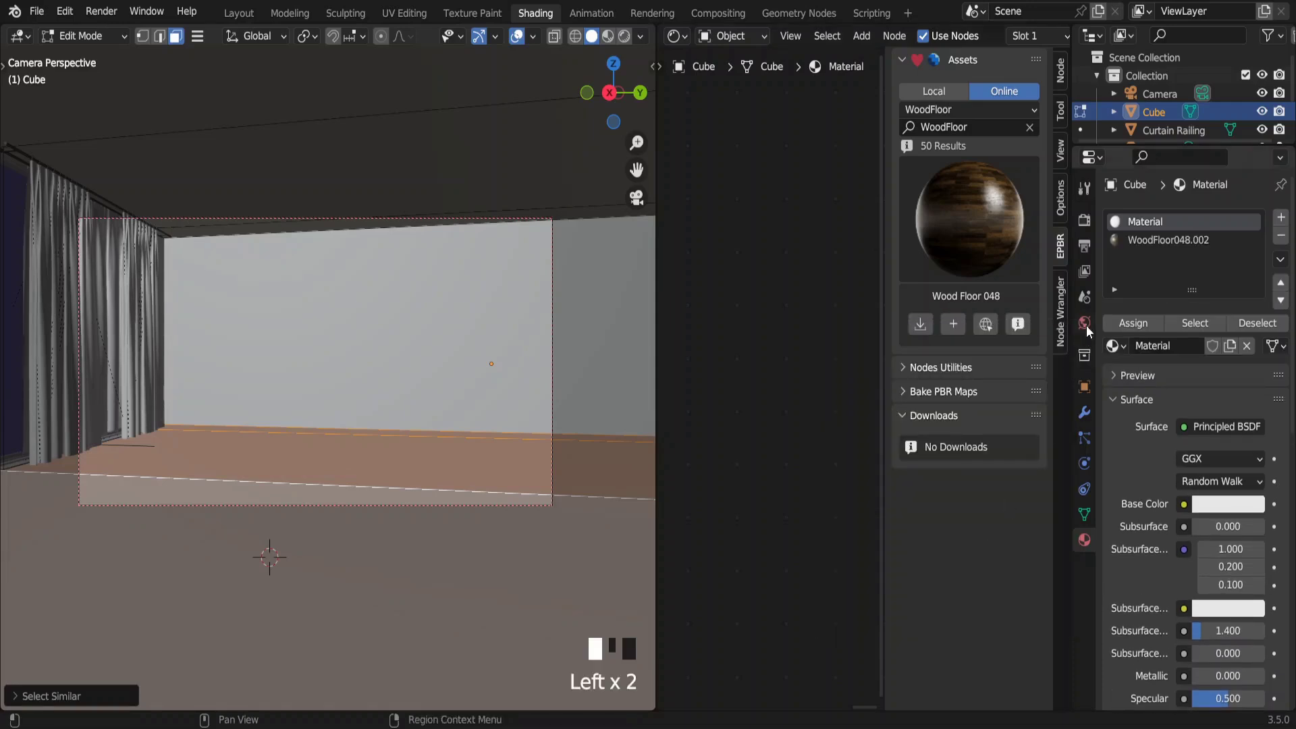
click(1154, 238)
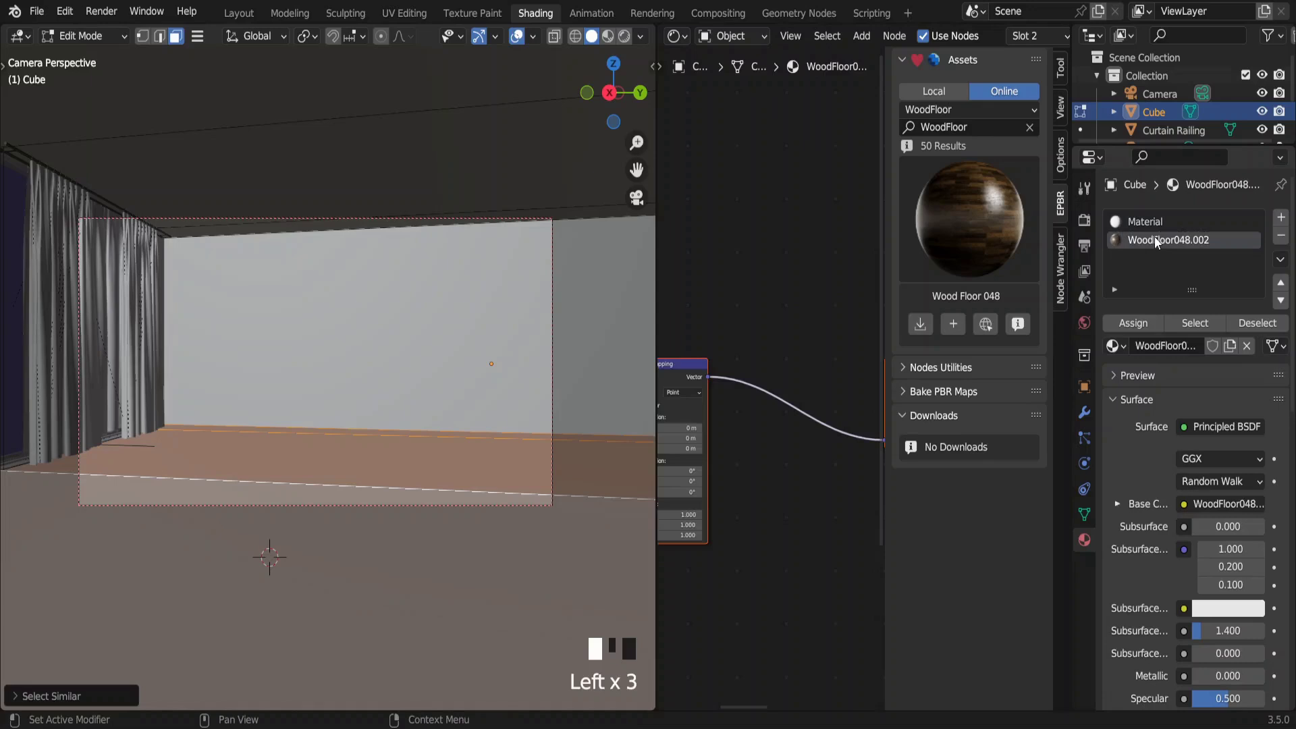
click(1126, 327)
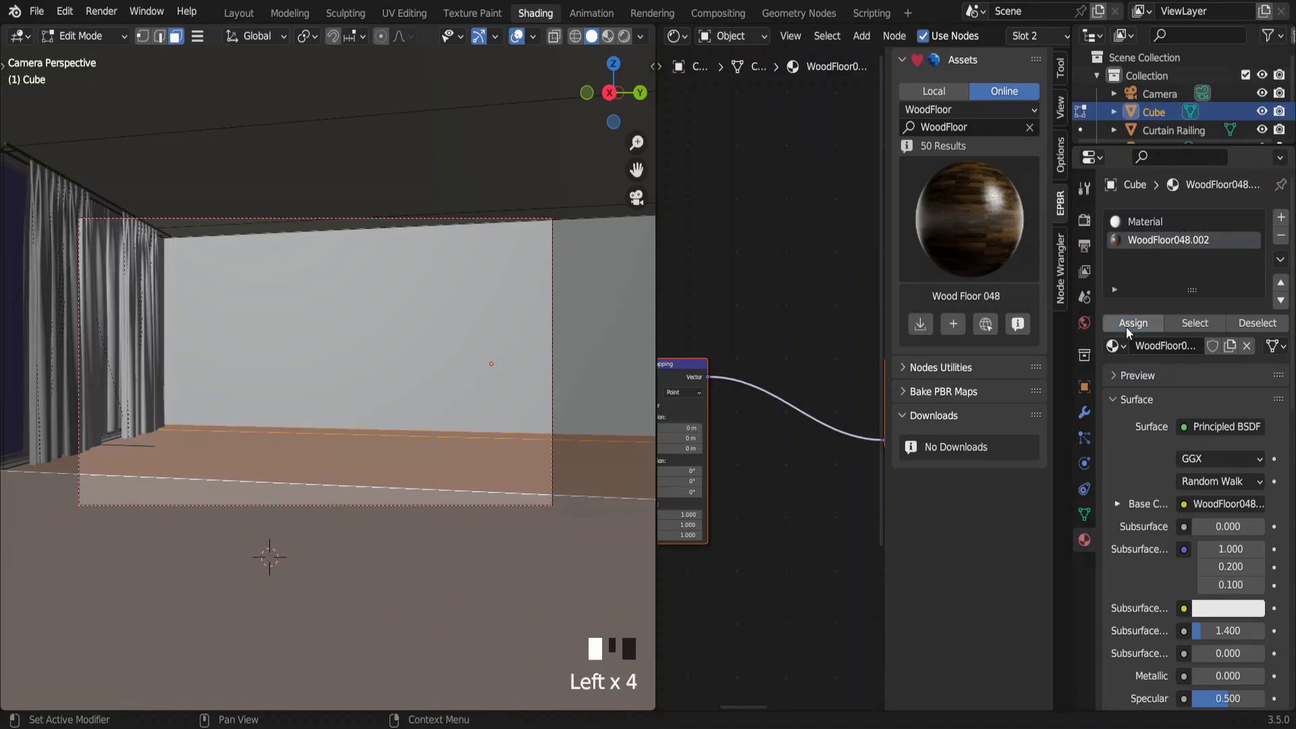
key(Tab)
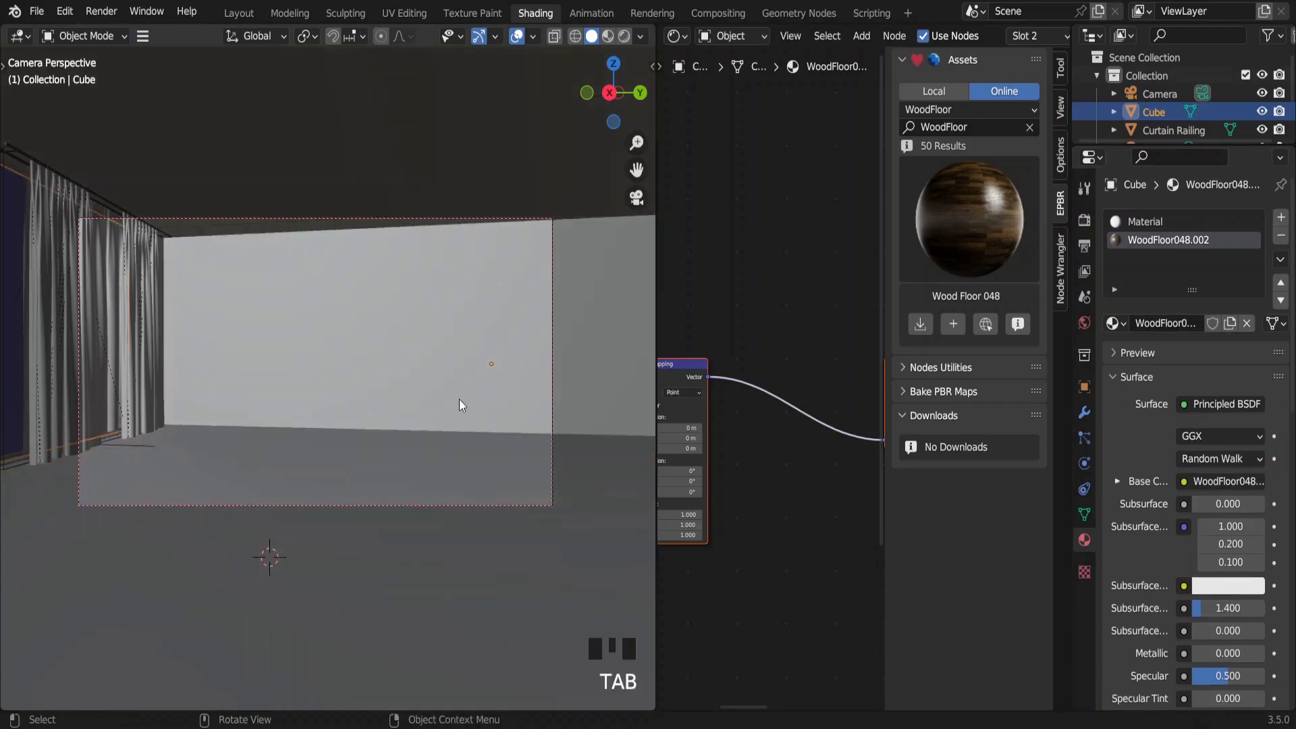
click(608, 36)
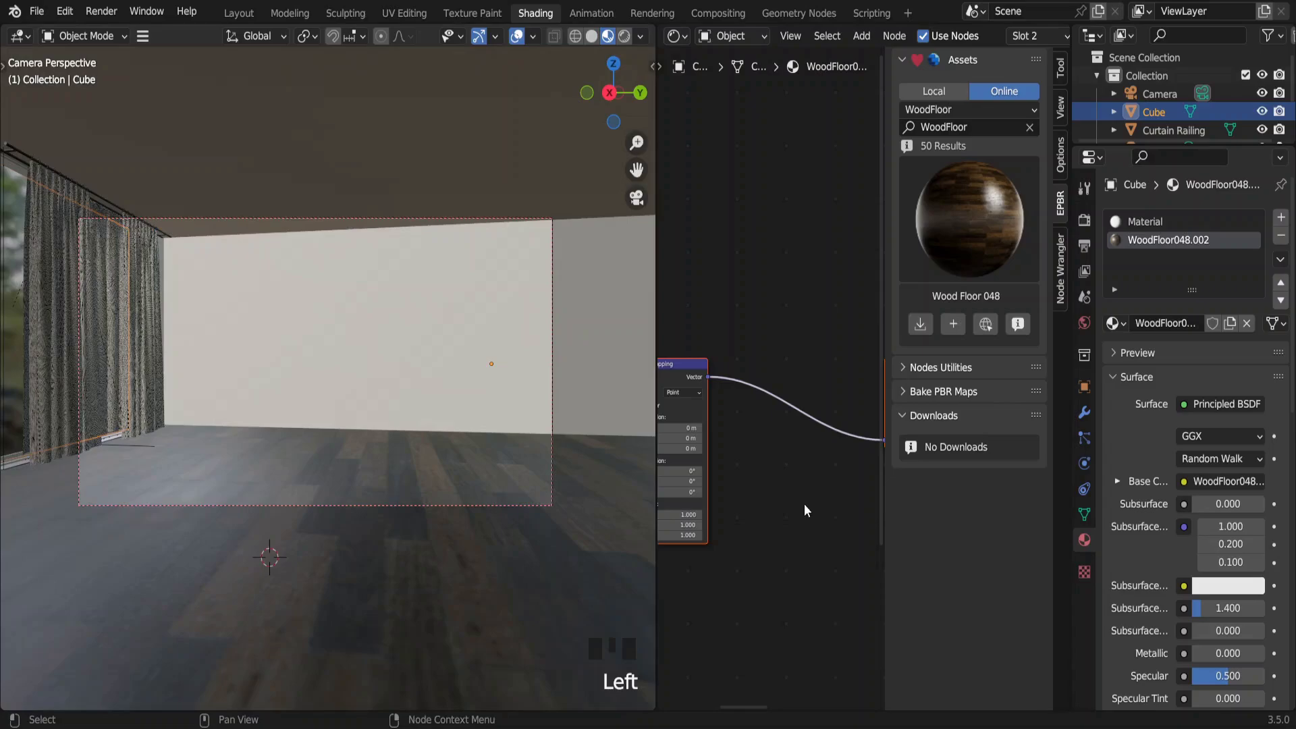
Set the wood floor material's mapping scale to 2.5 on X, Y and Z.
key(KP_Decimal)
drag(770, 563, 770, 625)
text(2.)
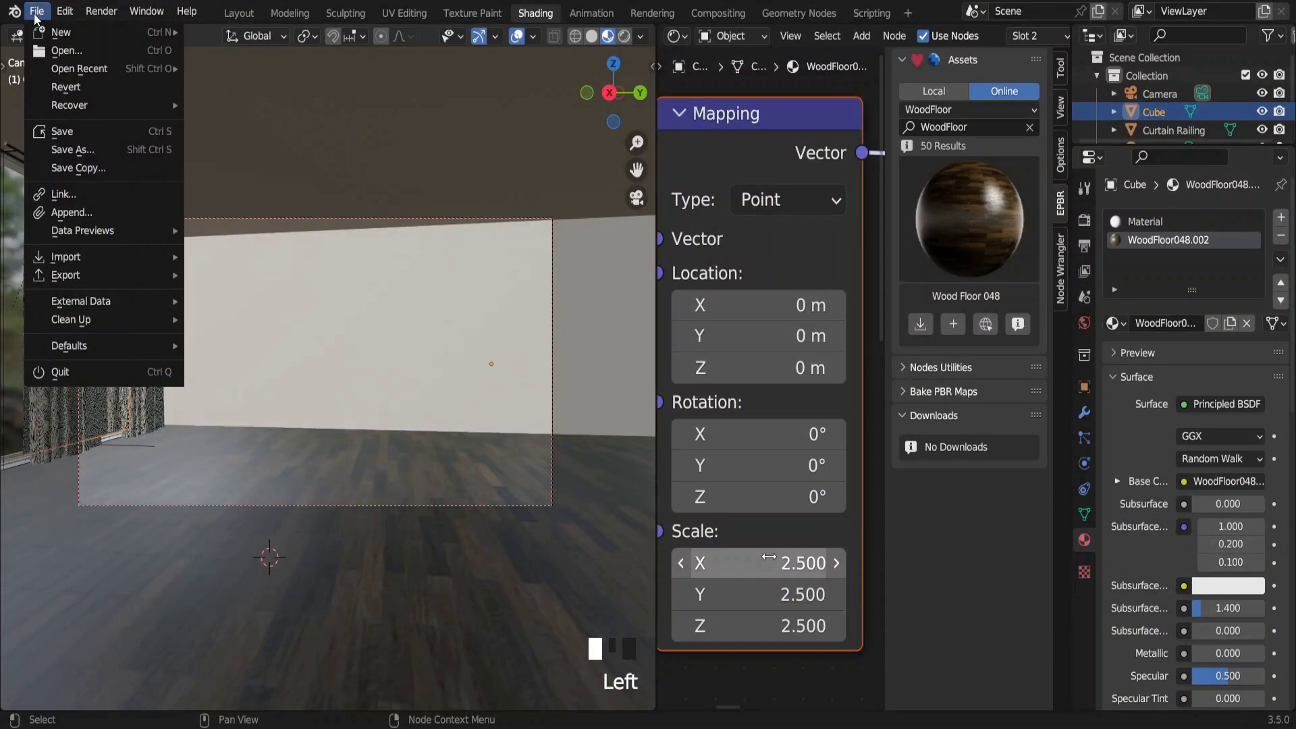
Import the couch model neapol.fbx from the Two seater folder.
mouse_move(92, 256)
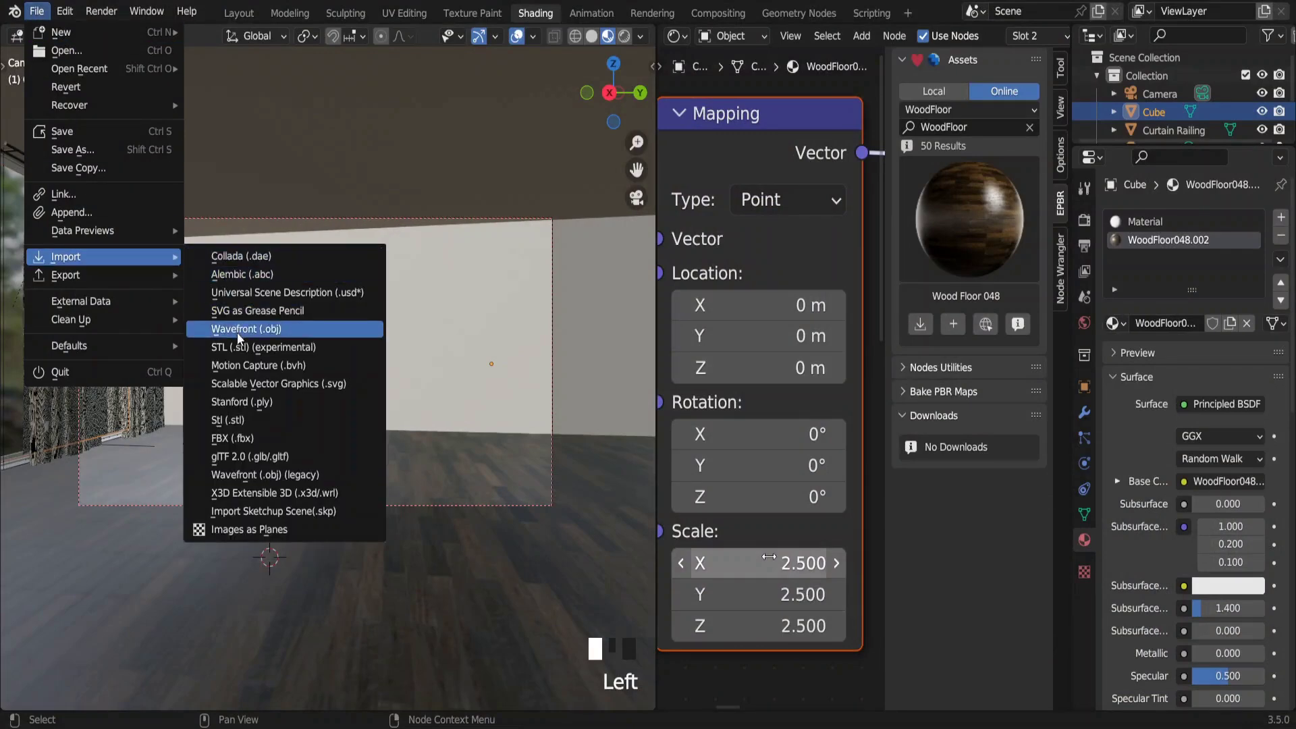
click(232, 438)
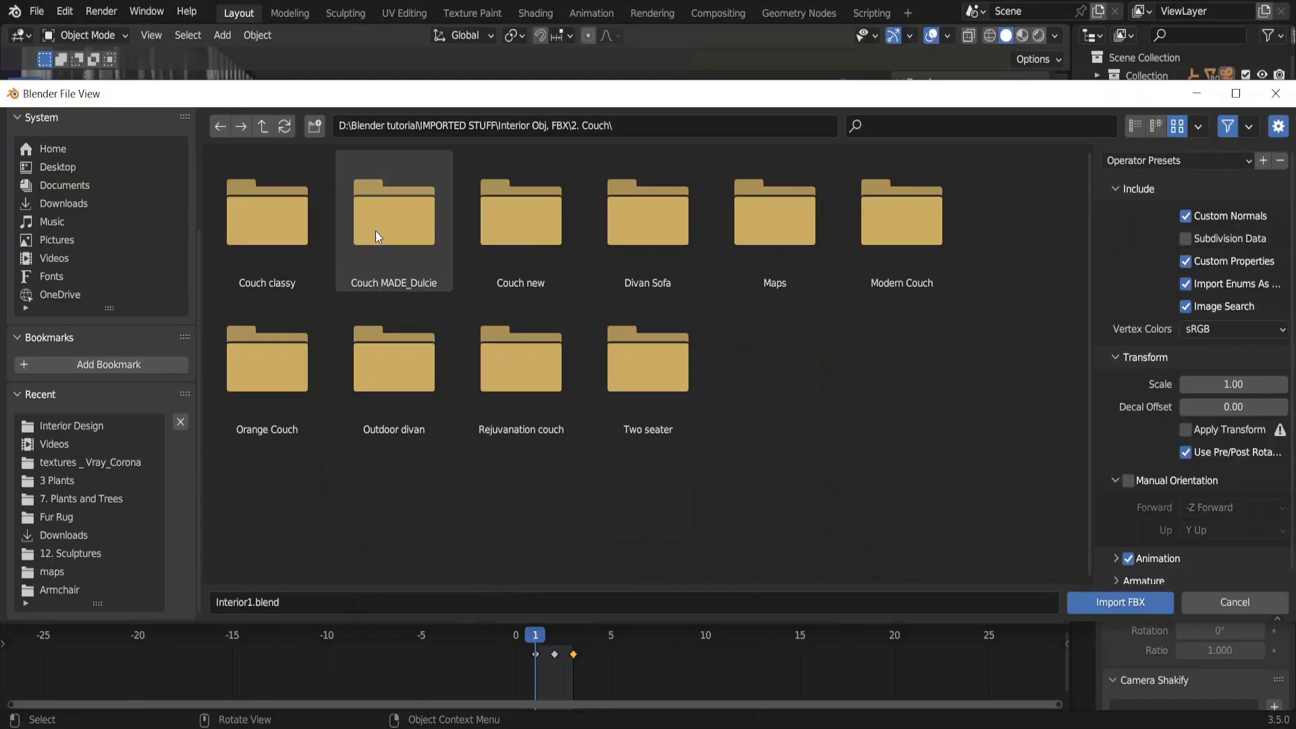
double_click(648, 351)
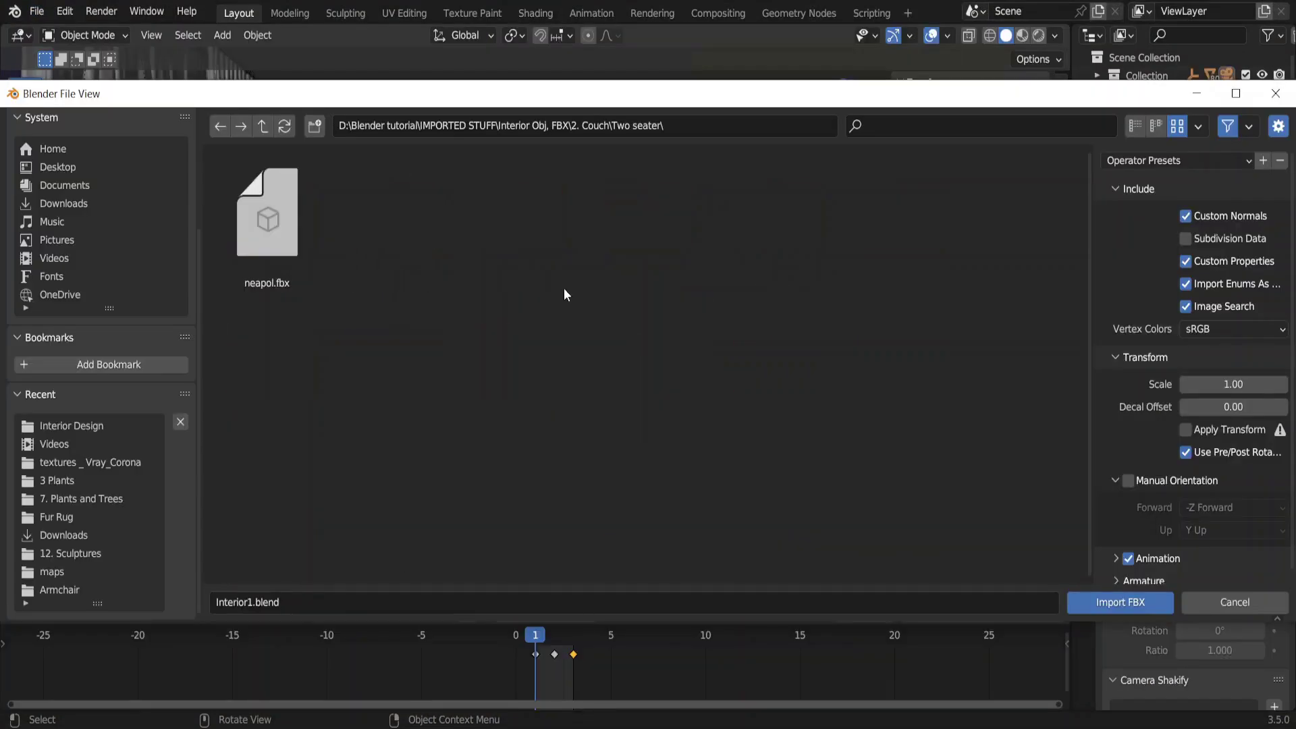
click(267, 212)
click(1120, 601)
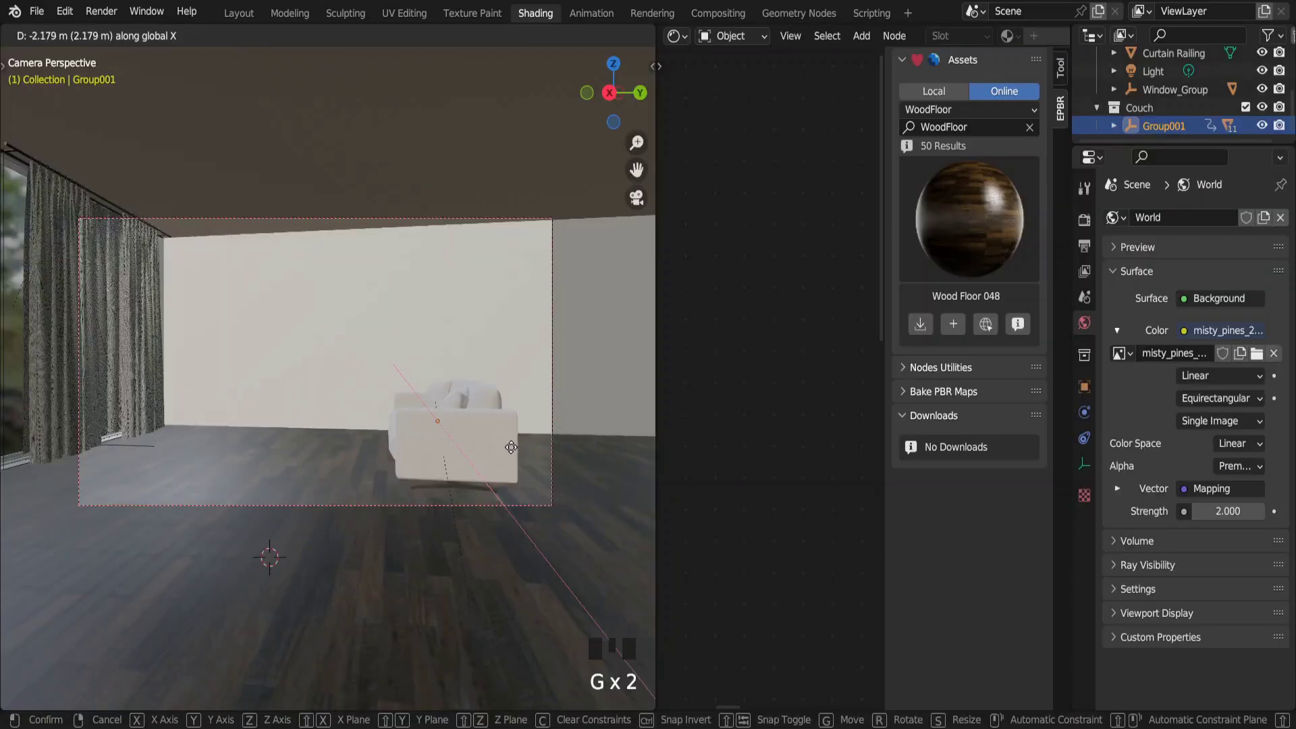
Rotate the imported couch about Z to face the camera and move it in front of the back wall.
key(r)
key(z)
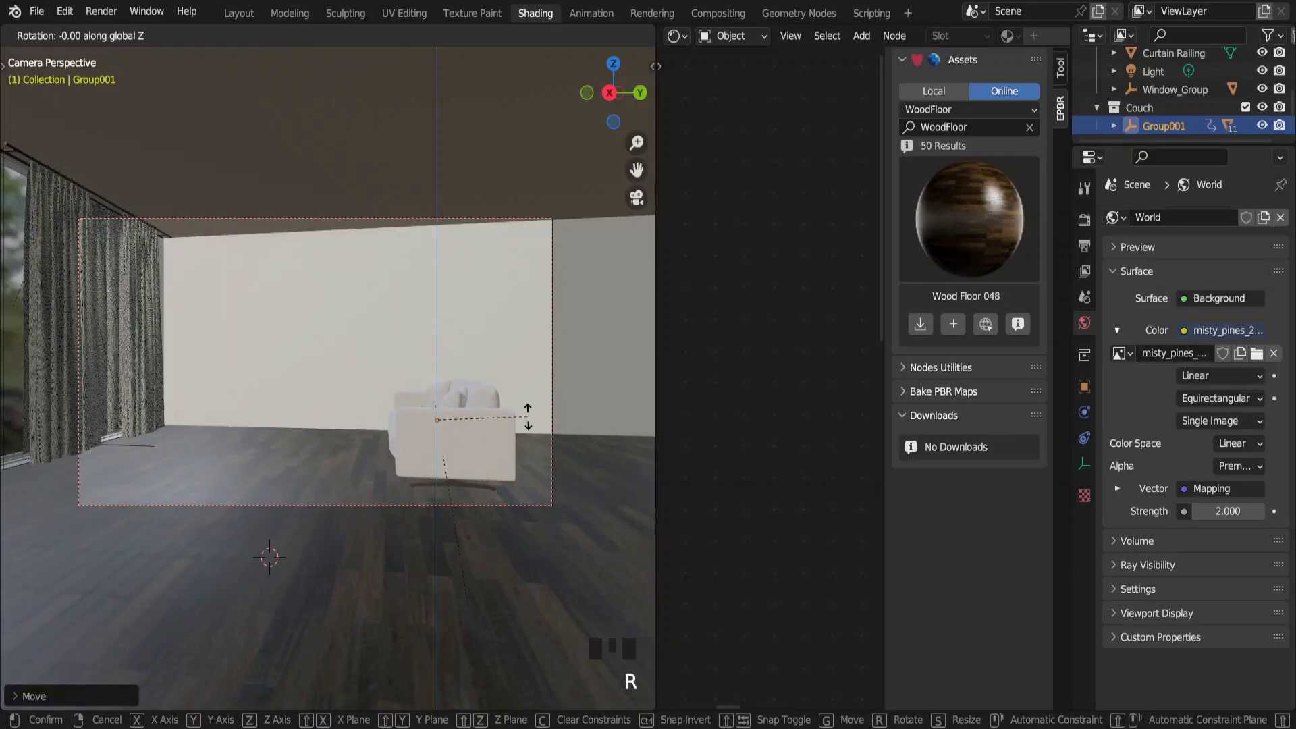
key(g)
key(g)
Move the human reference figure along X to stand beside the couch.
key(g)
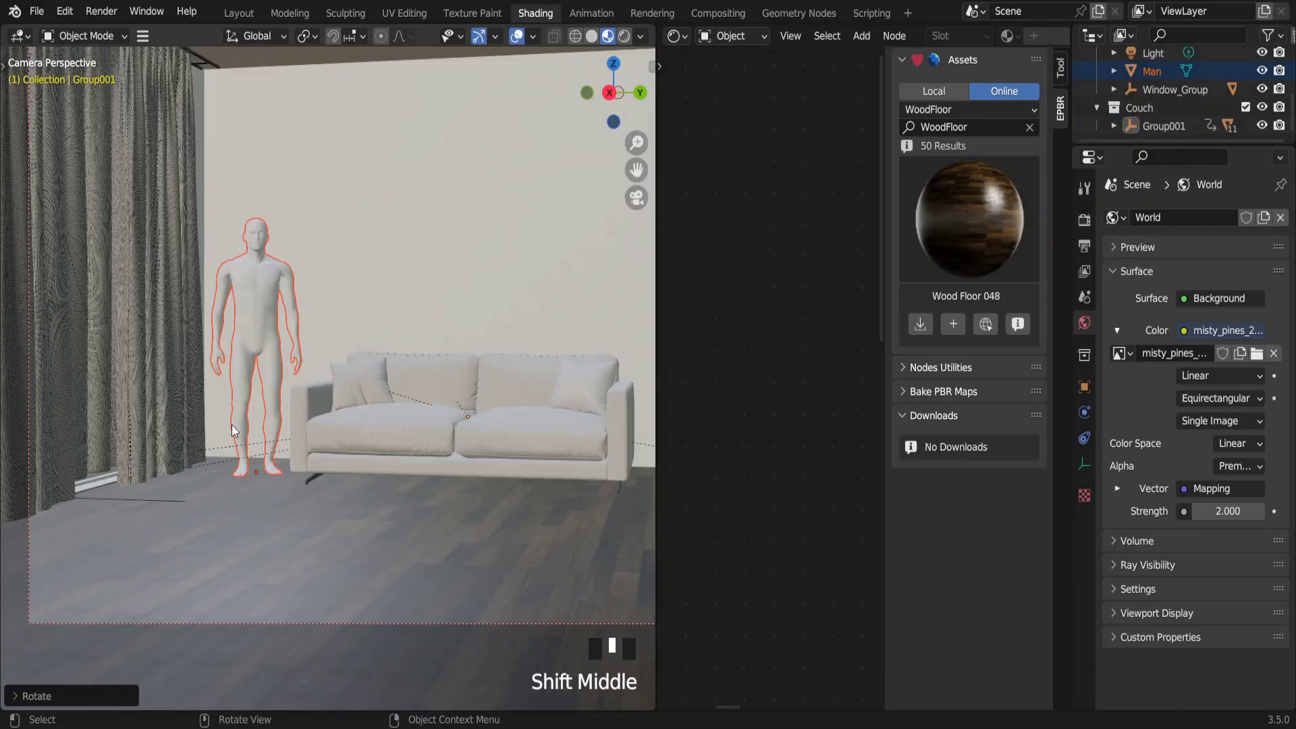
key(g)
key(x)
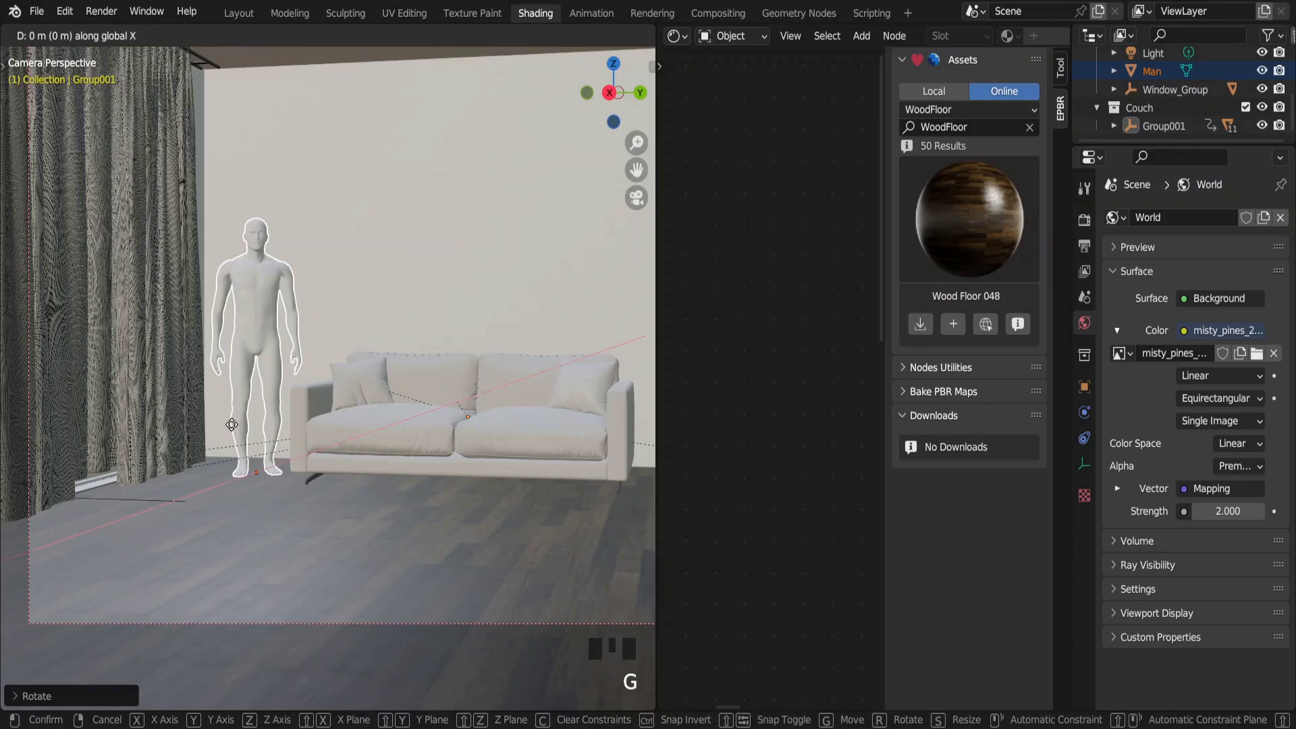
click(303, 457)
scroll(302, 456, down, 4)
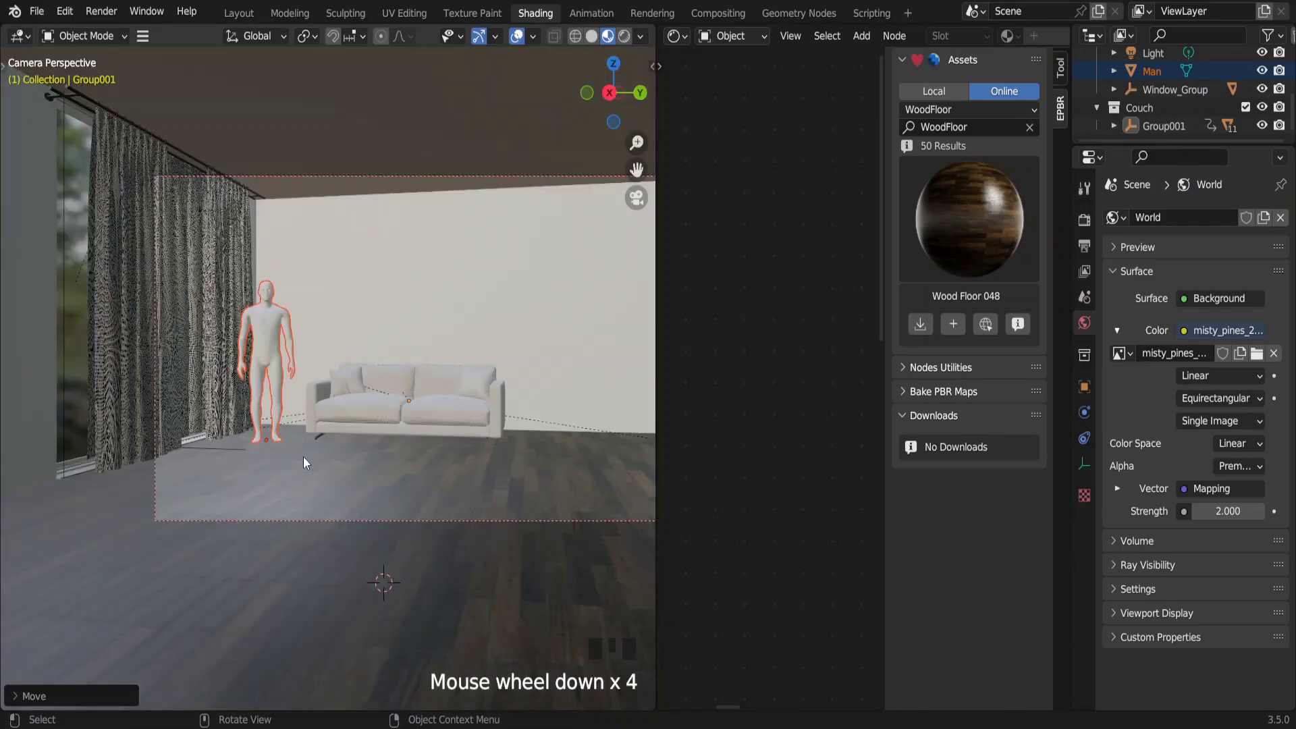
shift+middle_drag(303, 457, 210, 456)
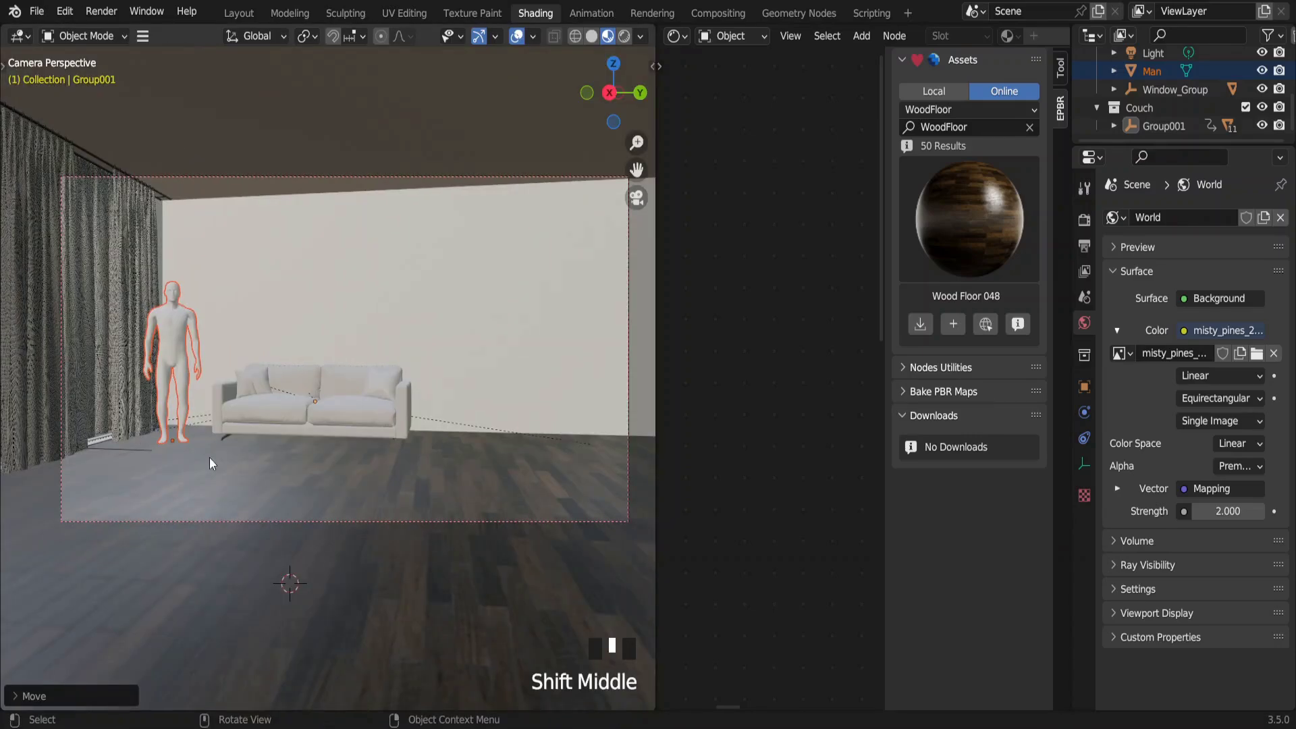
Place the rug on the floor in front of the couch and rotate it 90° about Z.
key(g)
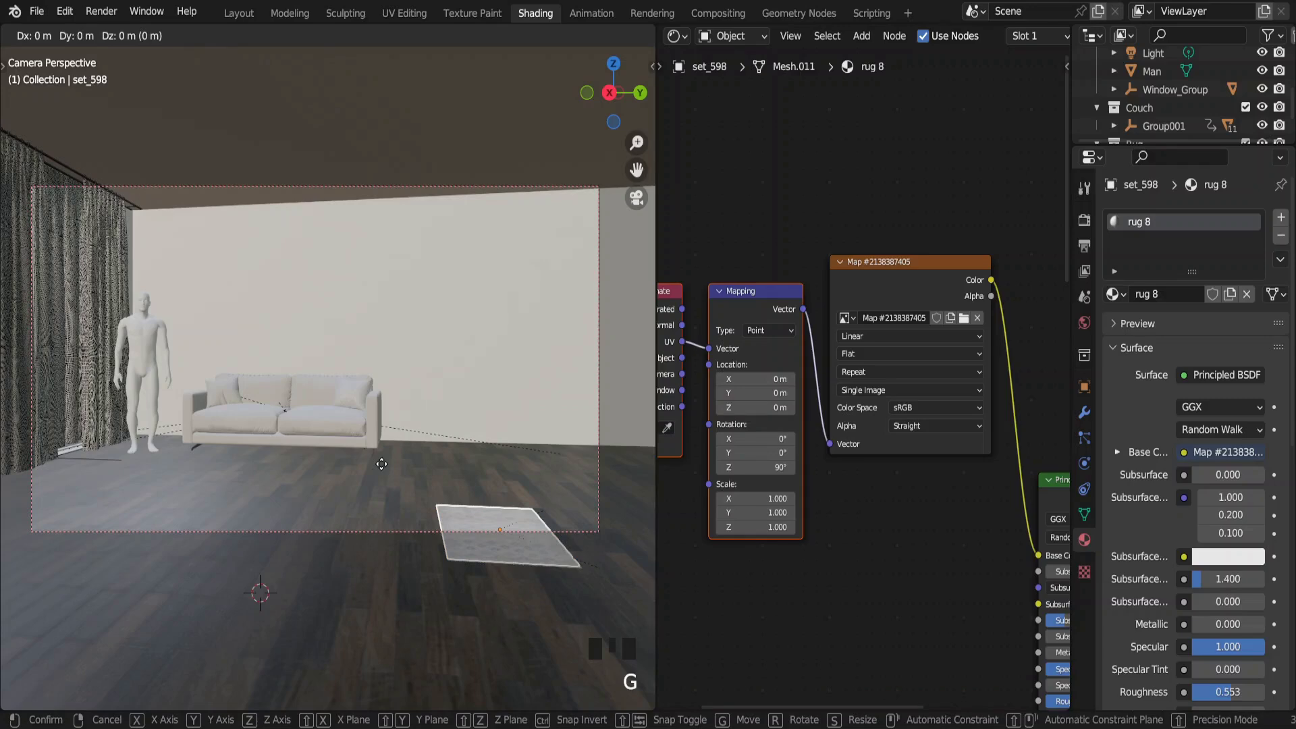
key(shift+z)
click(157, 398)
text(r)
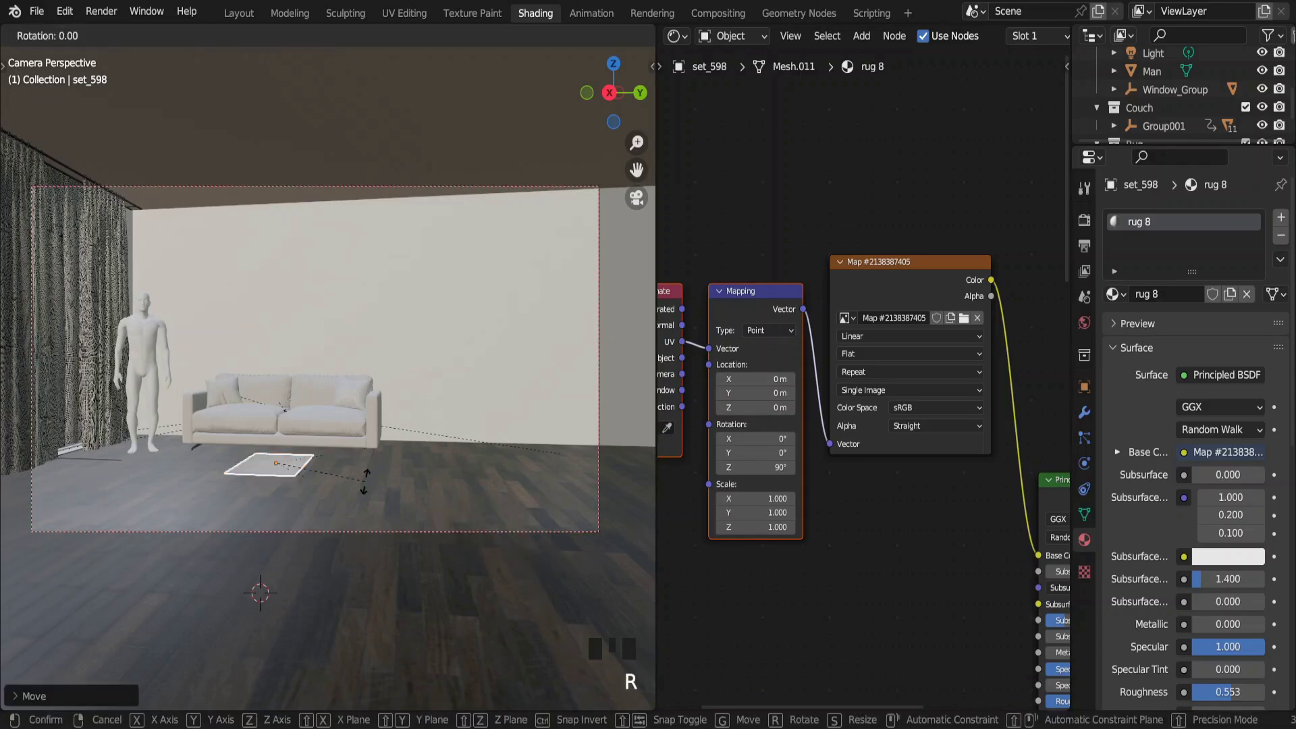
text(z90)
key(Return)
Scale the rug by 3 and shift it across the floor plane in front of the couch.
text(s2)
key(BackSpace)
text(3)
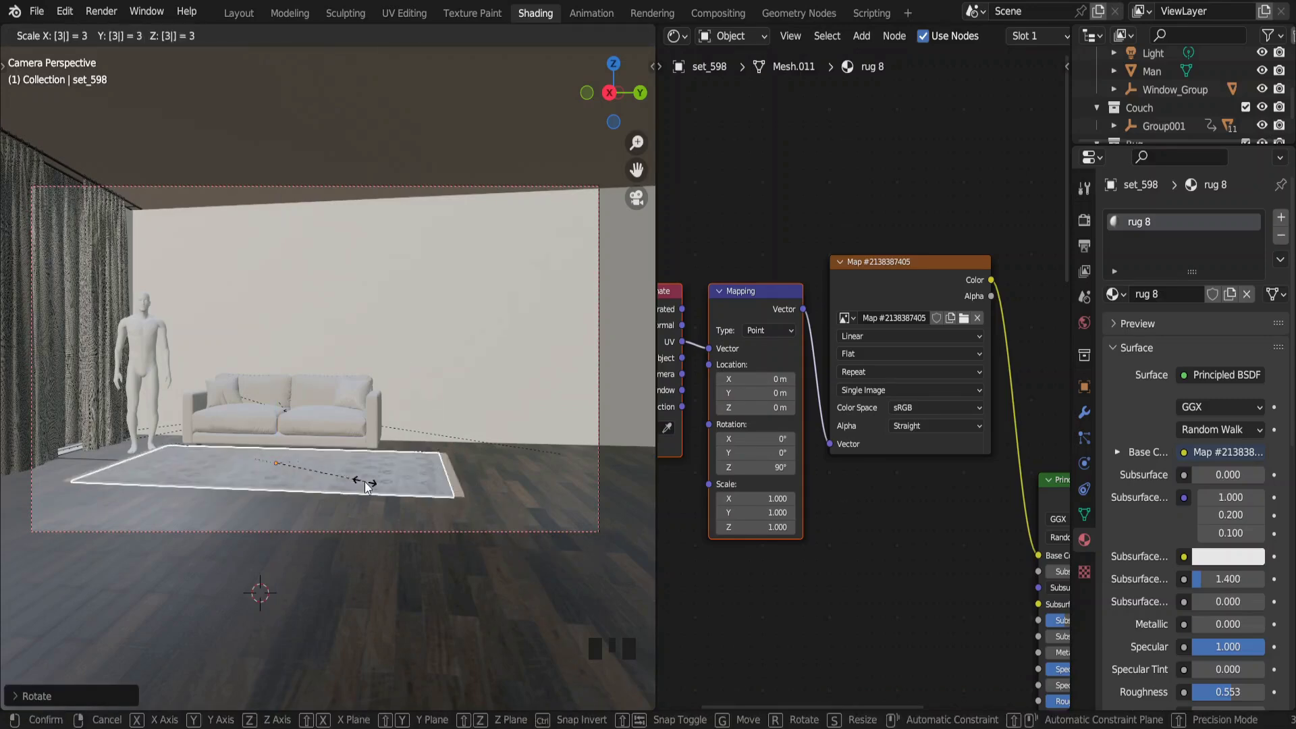
key(Return)
scroll(366, 483, up, 1)
key(g)
key(shift+z)
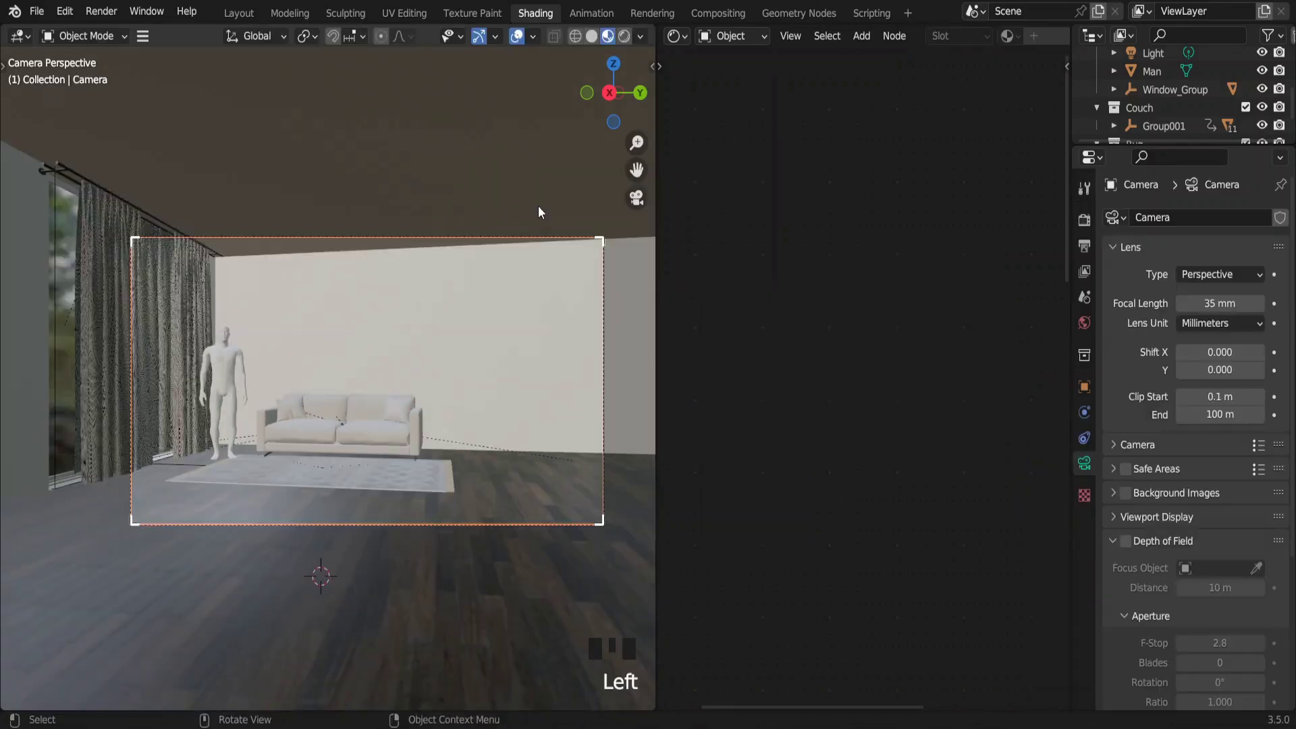
Set the camera's Z rotation to 90° and move it along Y by about -1.2 m to frame the couch.
key(n)
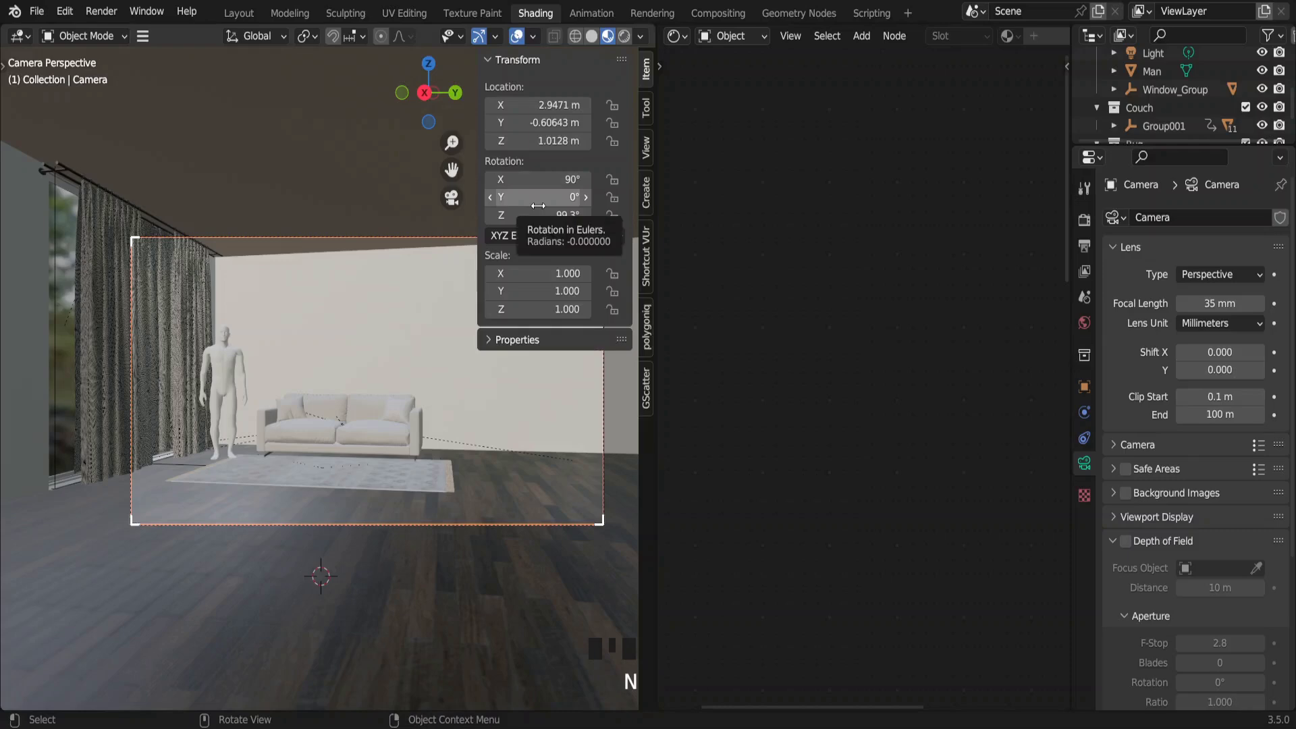
double_click(541, 215)
text(90)
key(Return)
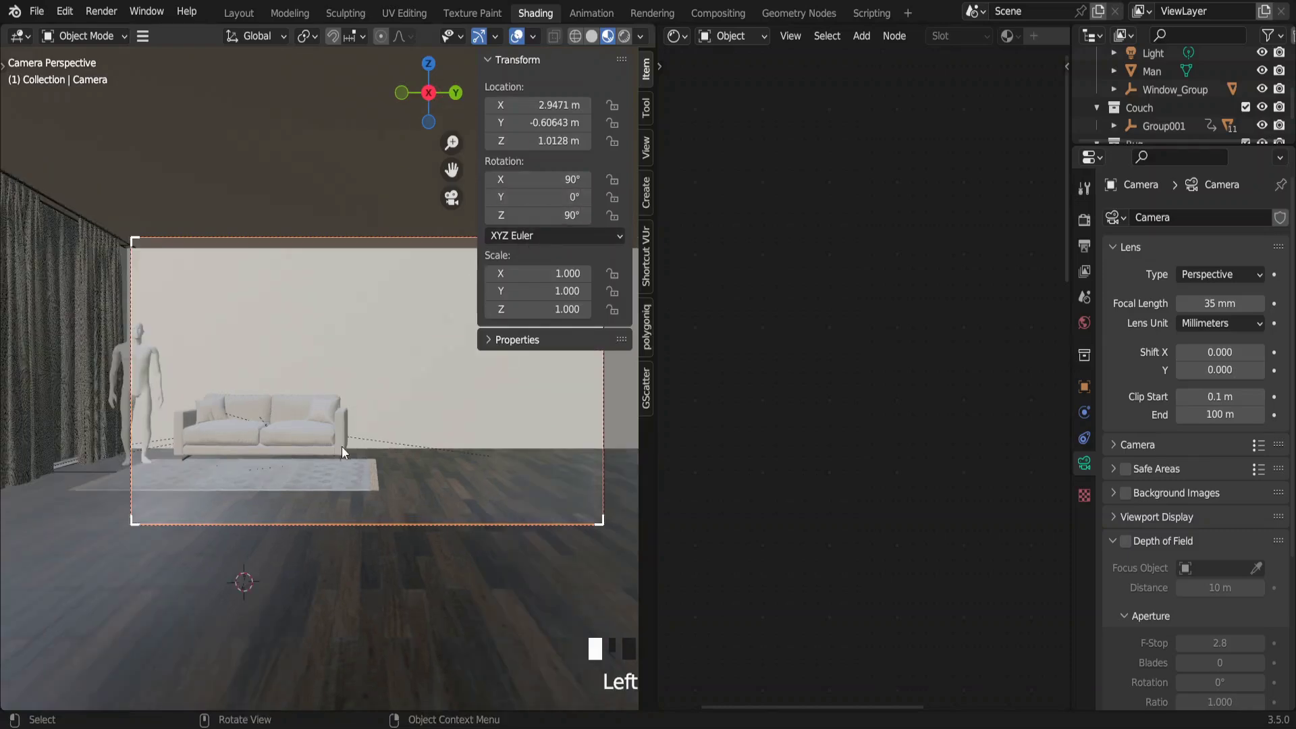
key(g)
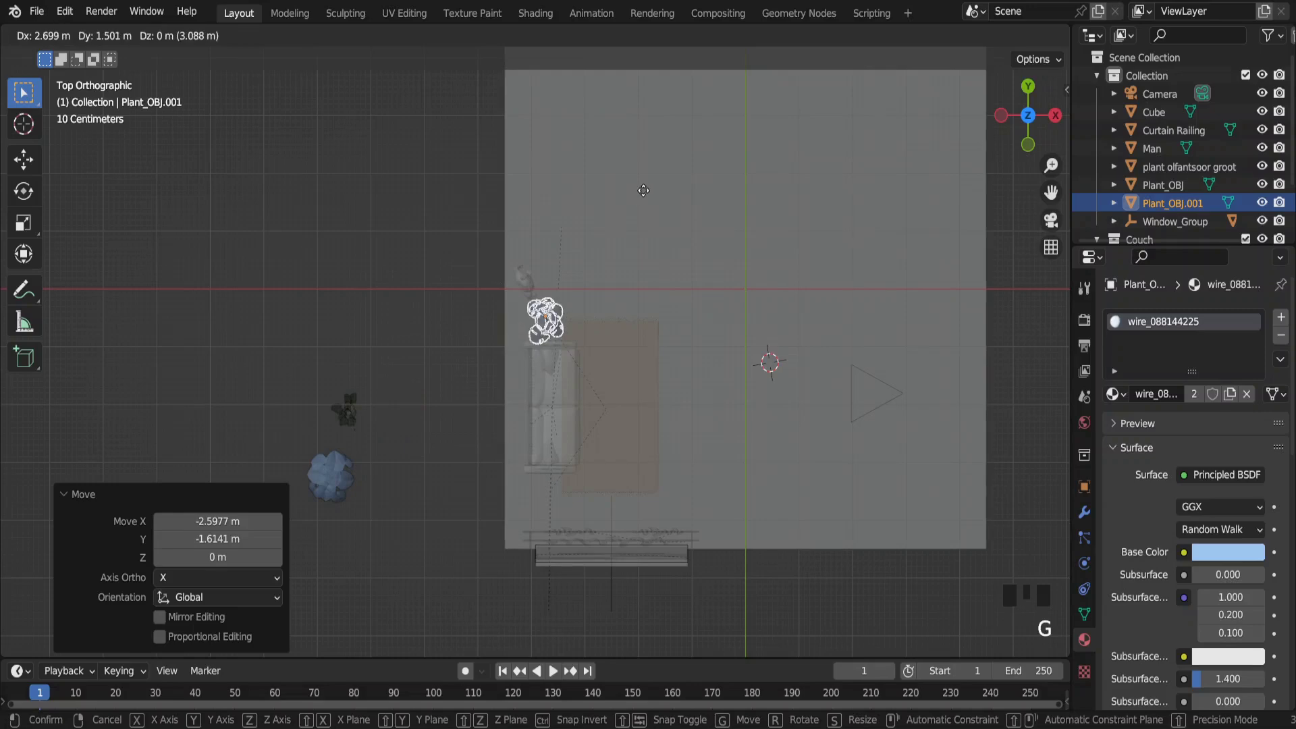
click(414, 379)
Move the large green plant along X toward the camera and shift the blue potted plant along Y beside the couch.
drag(320, 363, 399, 431)
key(g)
click(536, 498)
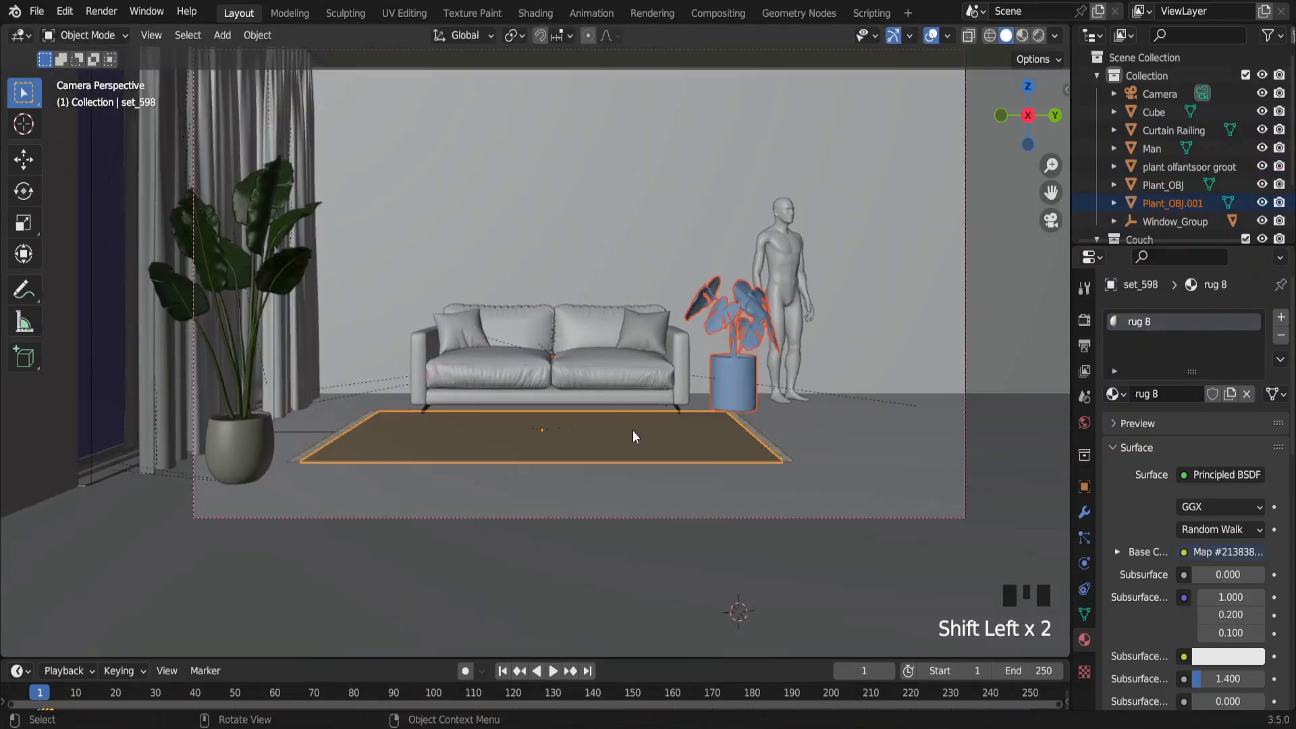
key(g)
key(y)
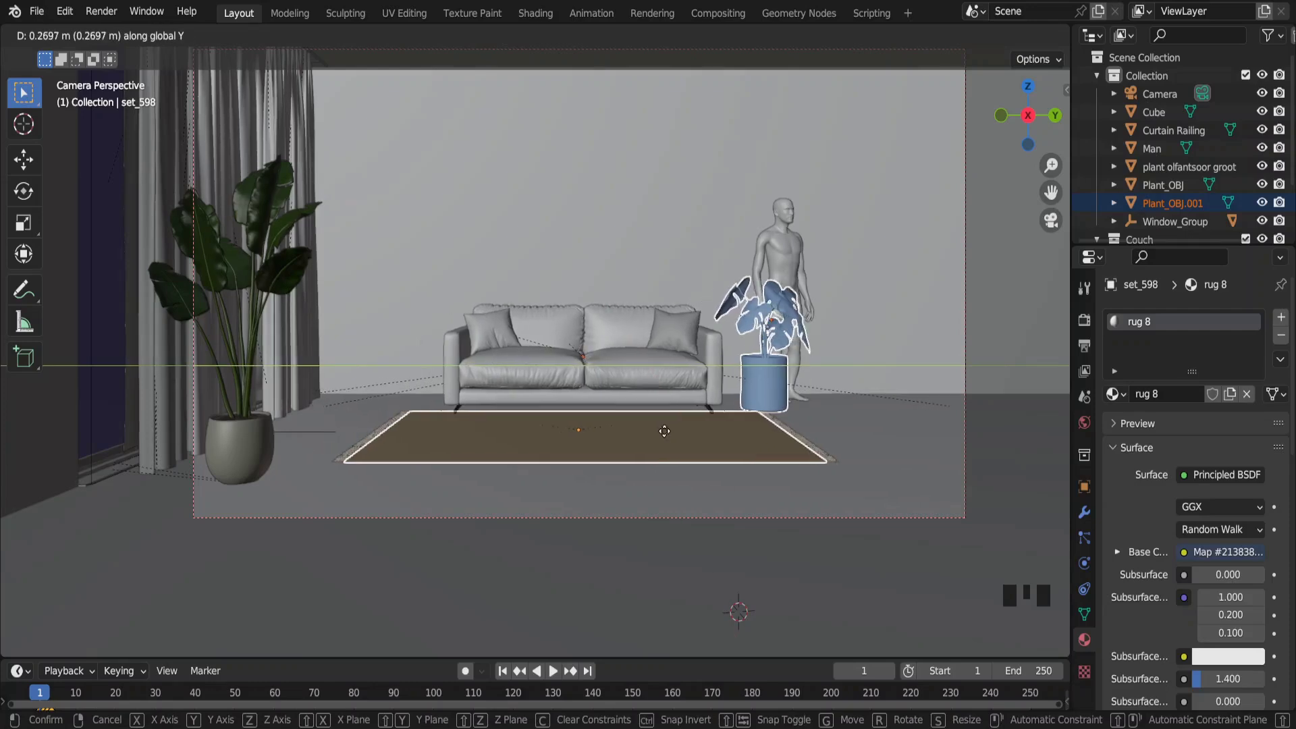
click(664, 437)
Position the pasted floor lamp at the couch's curtain-side end and shift the blue potted plant along Y toward the couch.
key(g)
key(y)
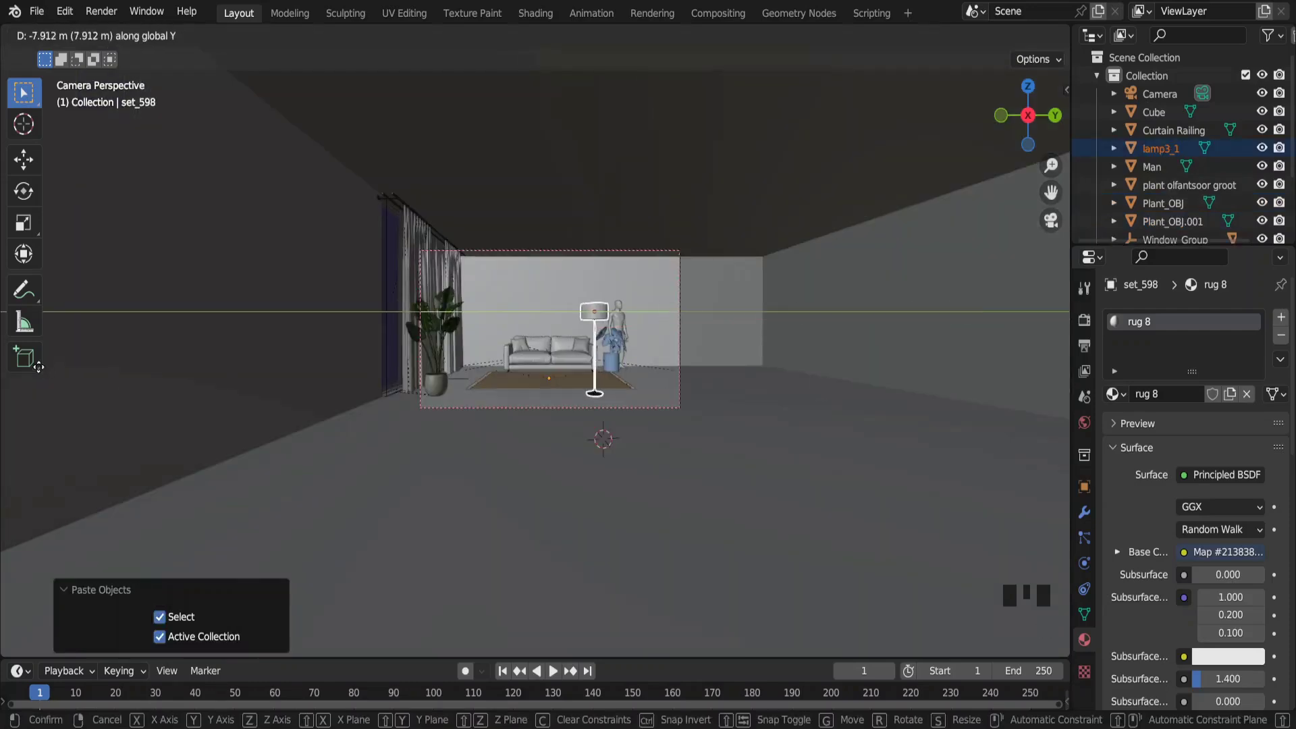
click(1047, 366)
scroll(599, 338, up, 5)
key(g)
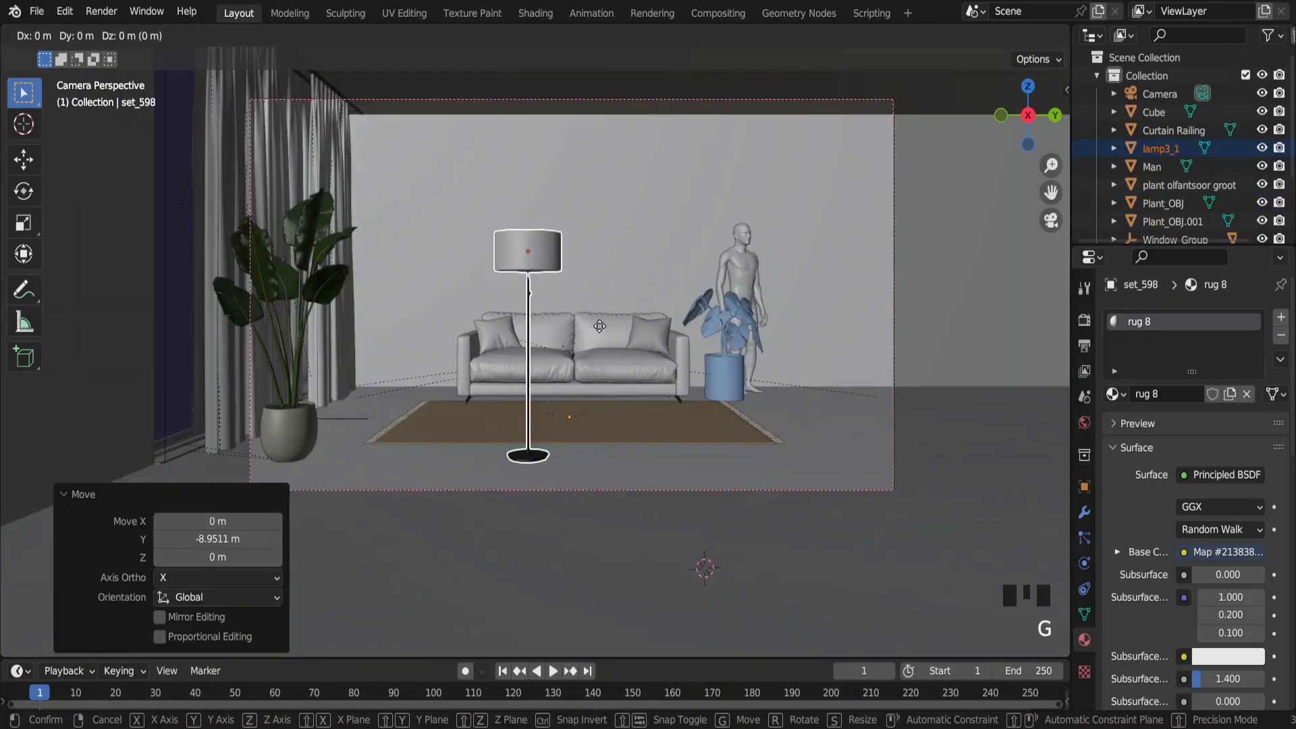
key(shift+z)
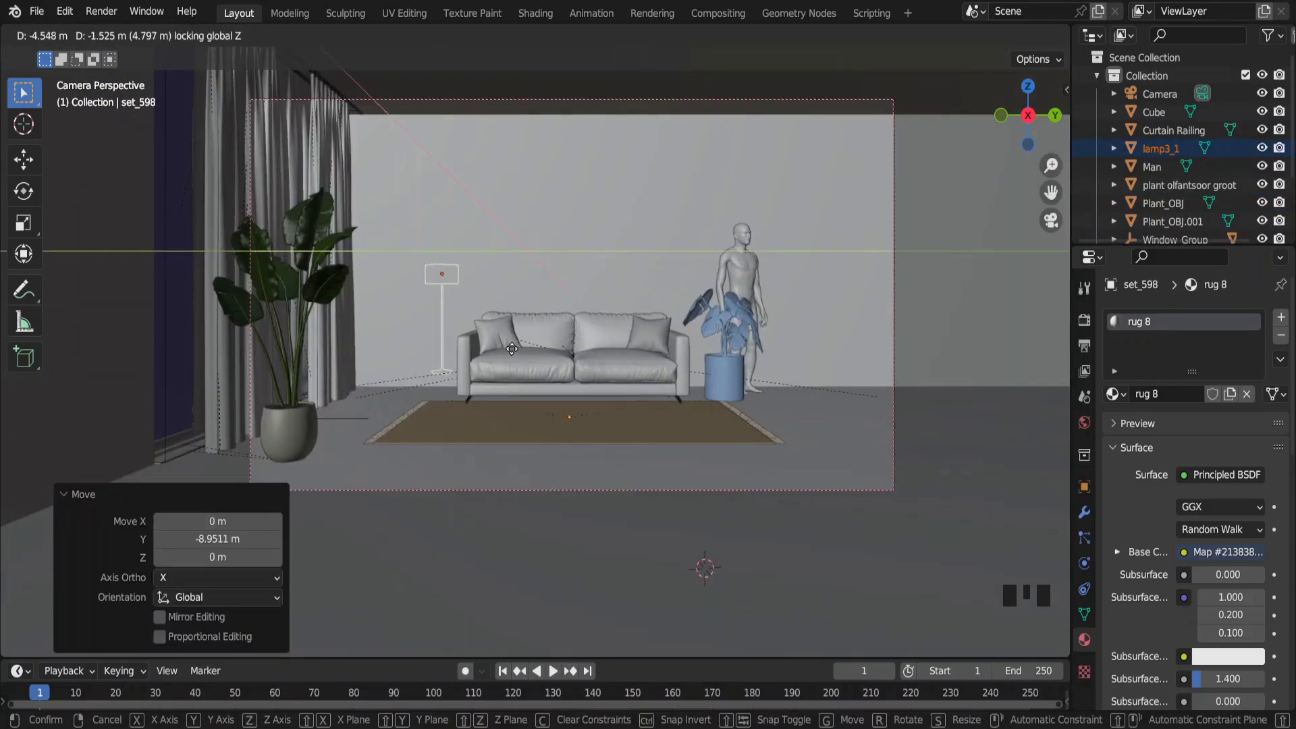
click(510, 347)
key(g)
key(y)
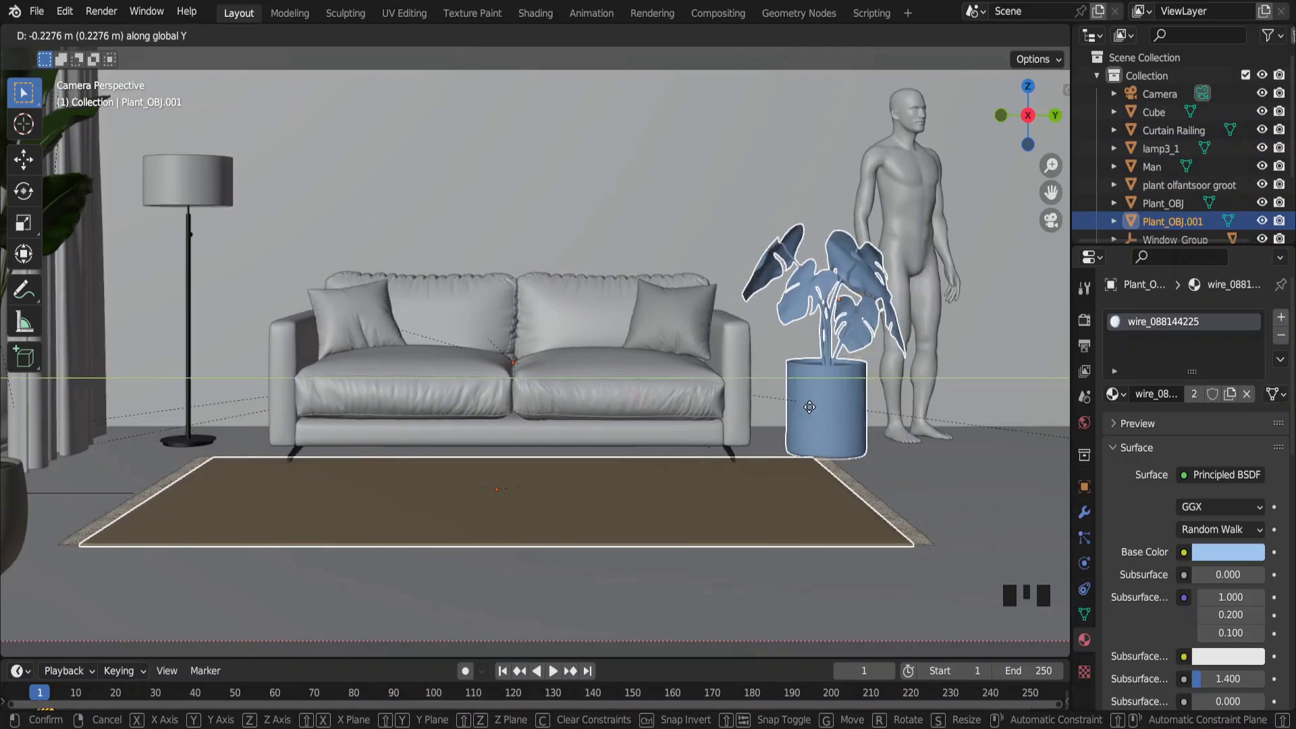
Rotate the coffee table 90° about Z and move it along Y and X onto the rug in front of the couch.
text(r)
text(z)
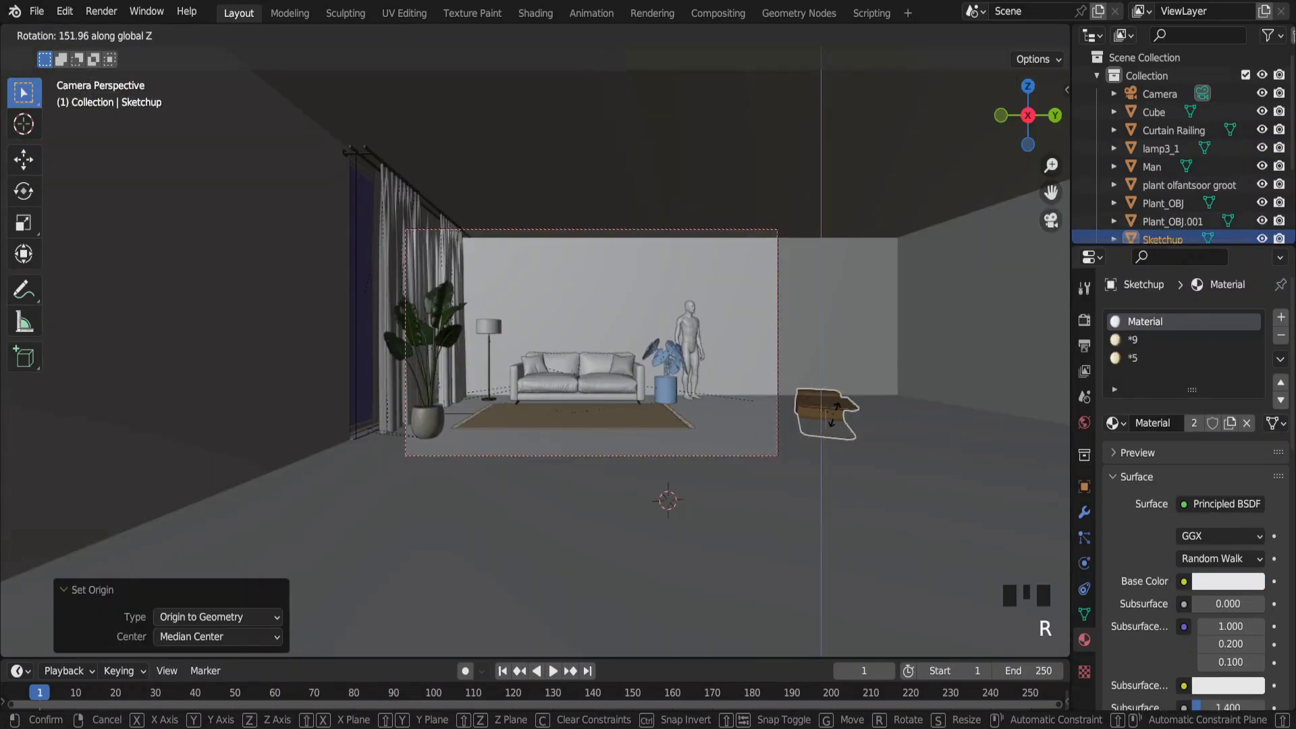
text(90)
key(Return)
key(g)
key(y)
click(594, 416)
key(g)
key(y)
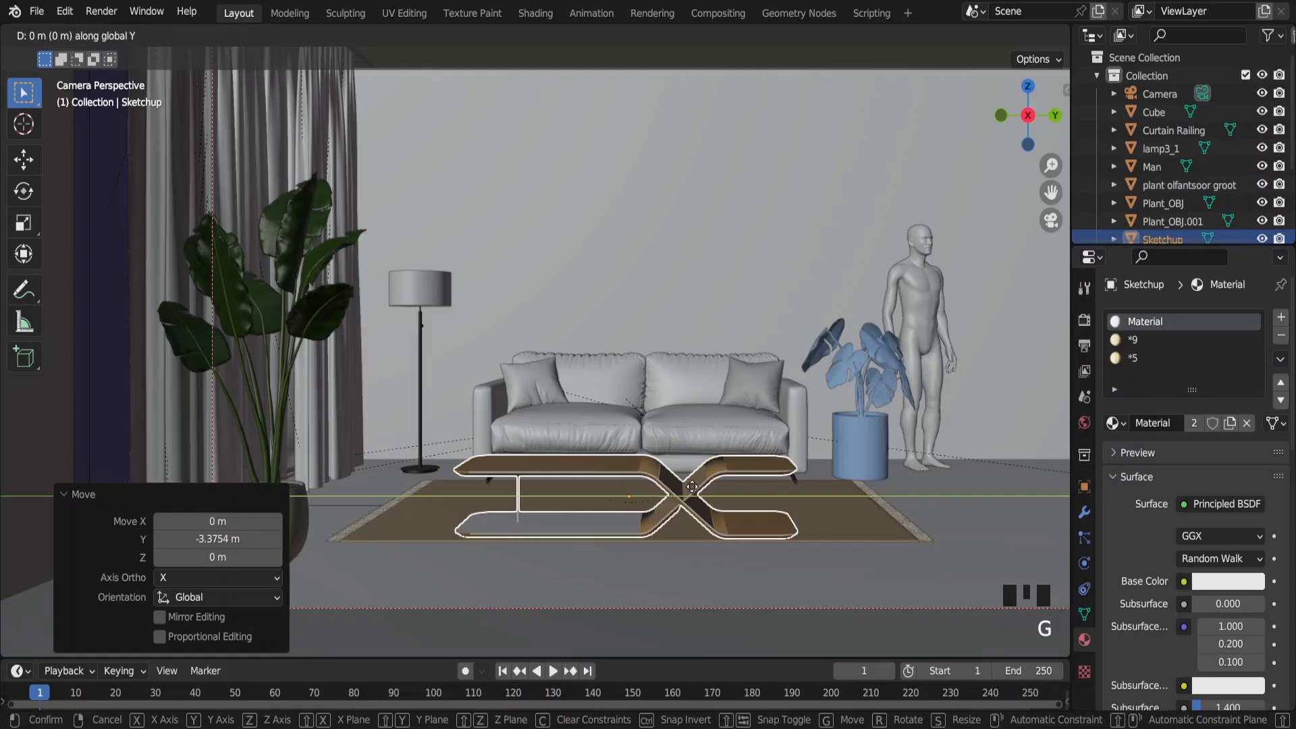
key(x)
click(702, 413)
Move the blue potted plant forward along X by about 1 m, then along Y to the curtain side.
scroll(749, 432, down, 1)
click(800, 443)
key(g)
key(x)
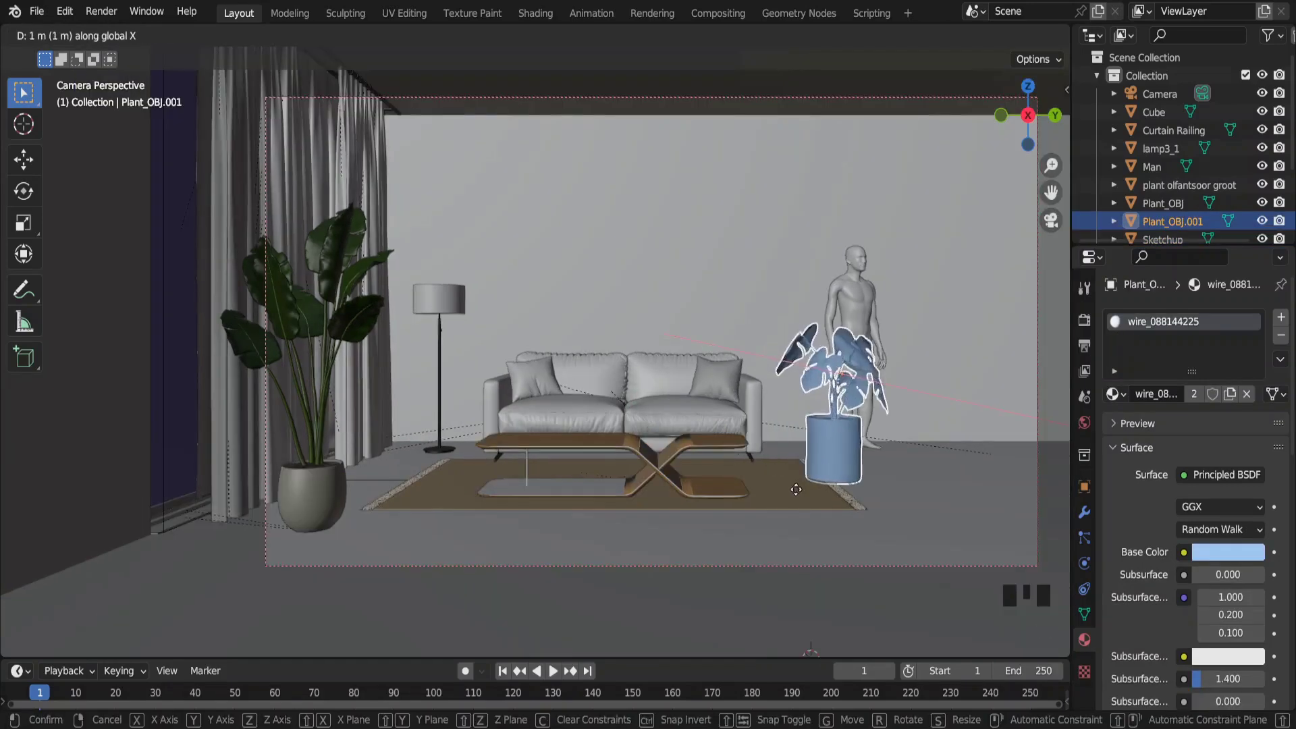
click(837, 496)
key(g)
key(y)
click(317, 496)
Move the large green plant along Y to the couch's other side and back along X next to the human figure.
click(338, 496)
key(g)
key(y)
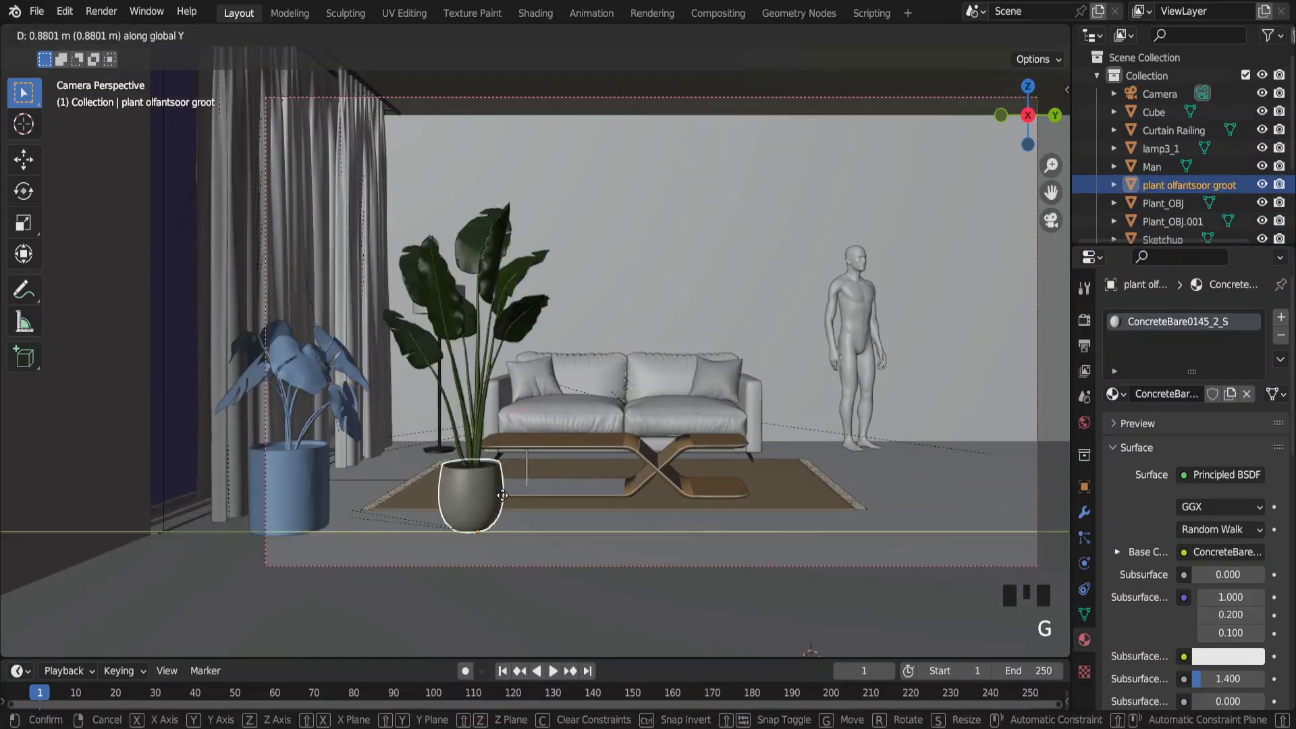
click(981, 496)
key(g)
key(x)
Select the blue plant's whole pot mesh in Edit Mode and scale it to about 0.69 in X and Y only.
drag(260, 474, 280, 511)
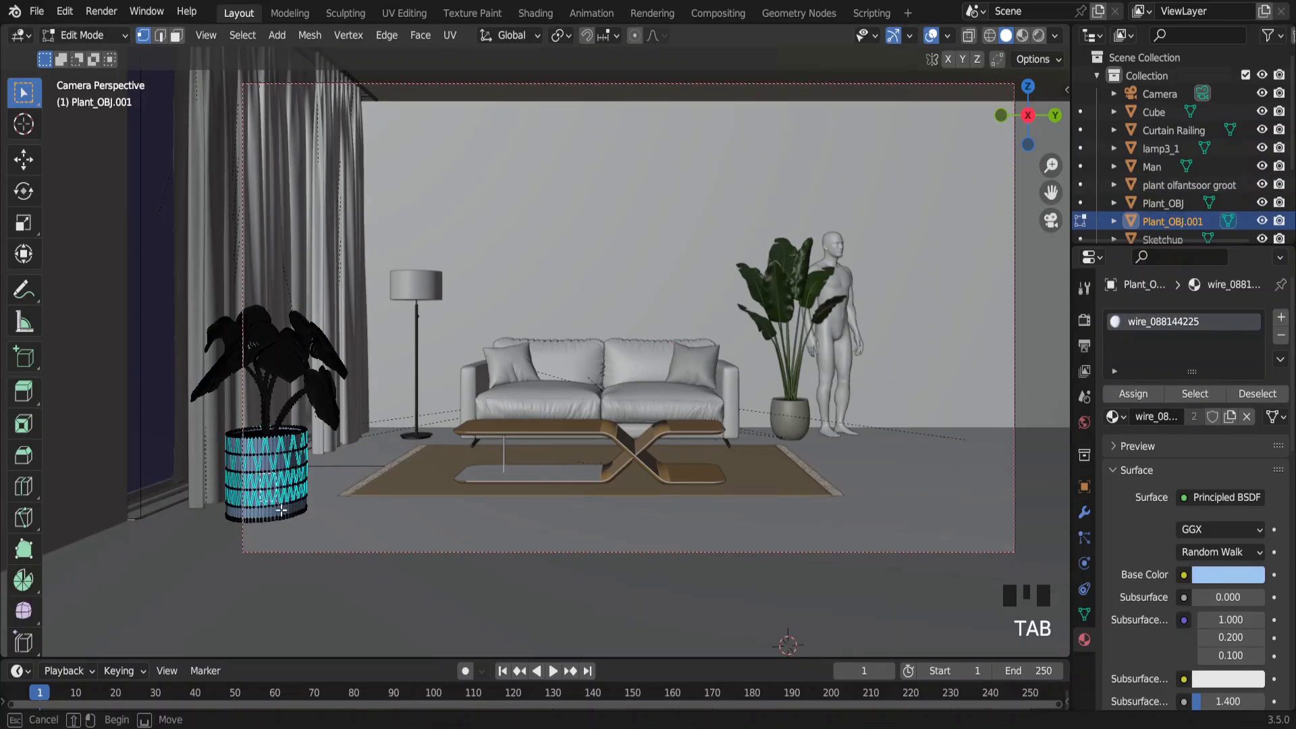
click(281, 511)
key(ctrl+l)
key(s)
key(shift+z)
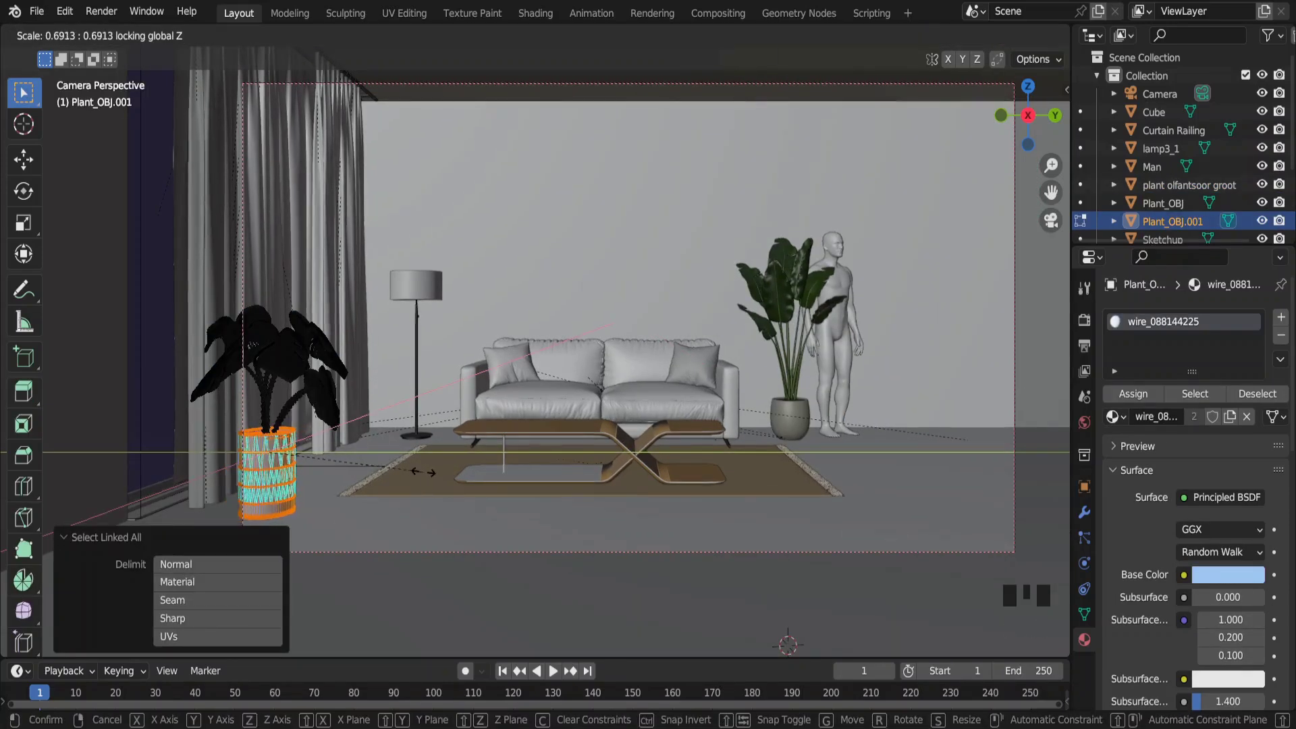
click(425, 472)
key(Tab)
Move the brown leather pouf along X and Y to stand at the rug's edge, in front of the human figure.
key(g)
key(x)
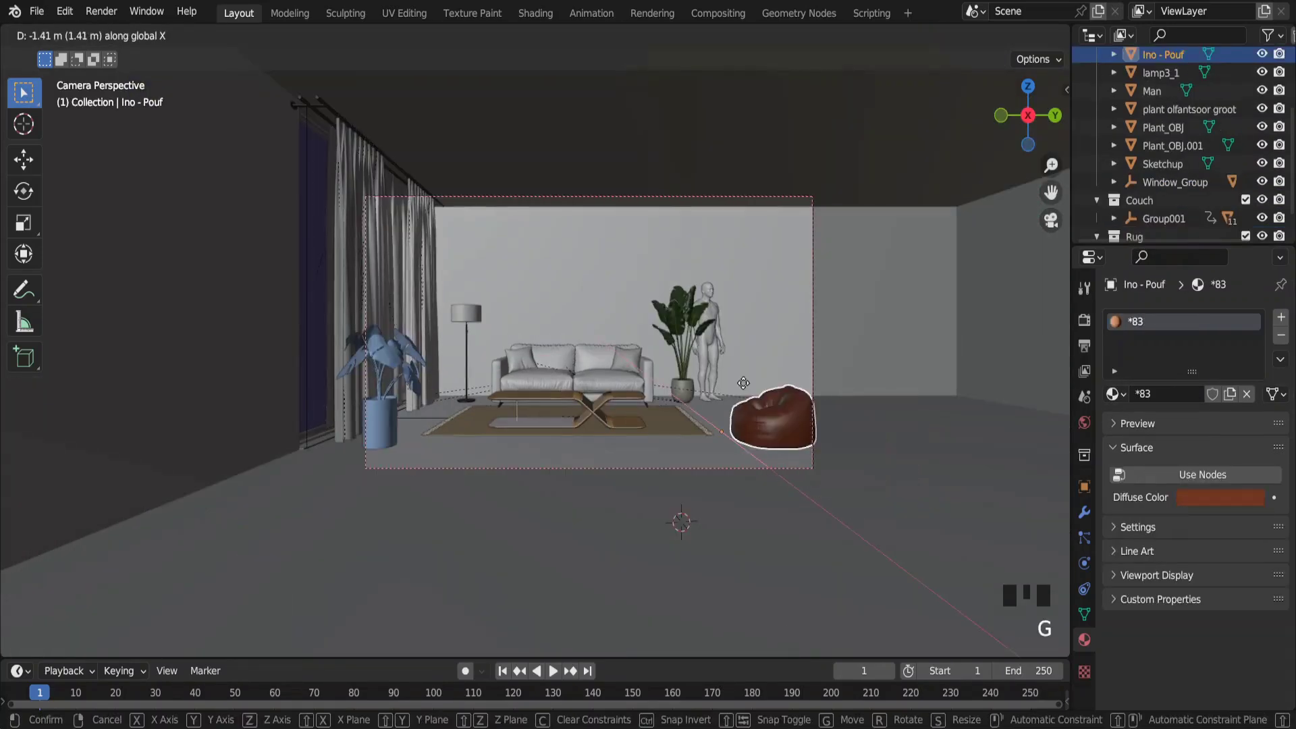
click(726, 371)
scroll(727, 370, up, 2)
key(g)
key(x)
key(y)
click(865, 386)
Rotate the leather pouf 23° about Z.
key(r)
key(z)
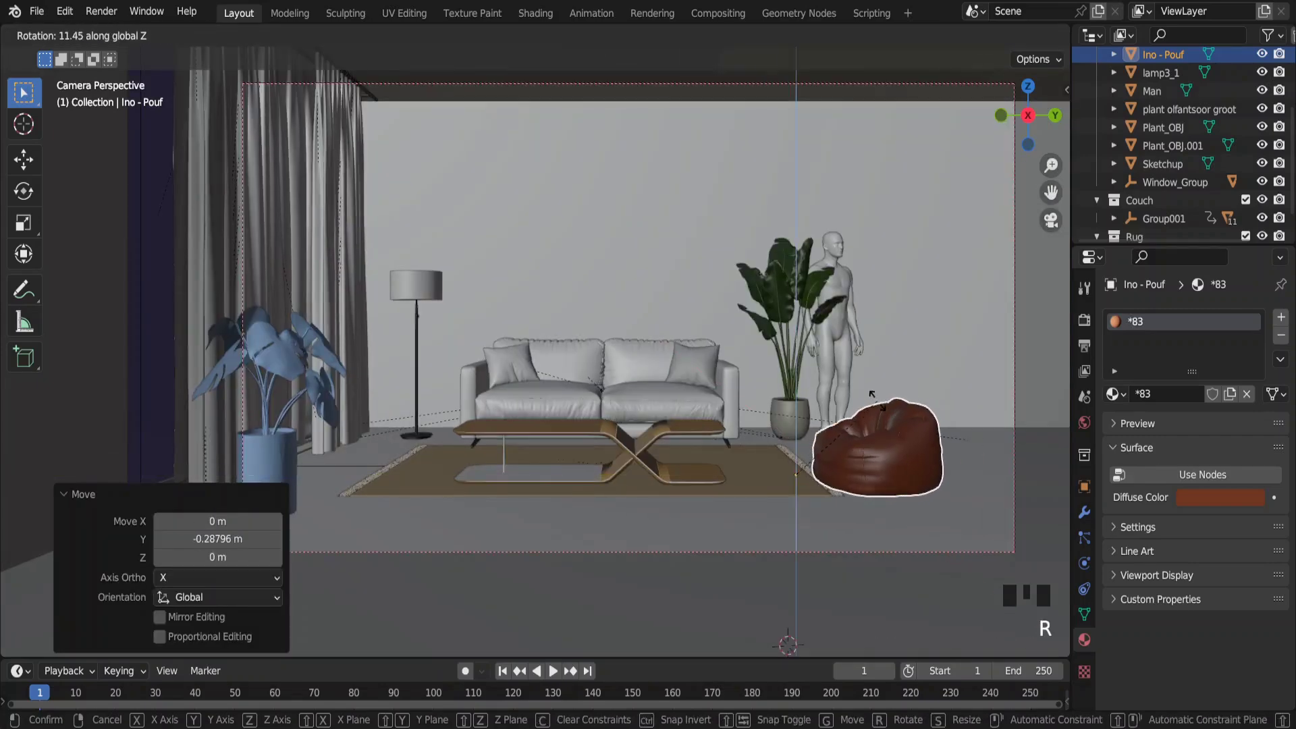
click(859, 395)
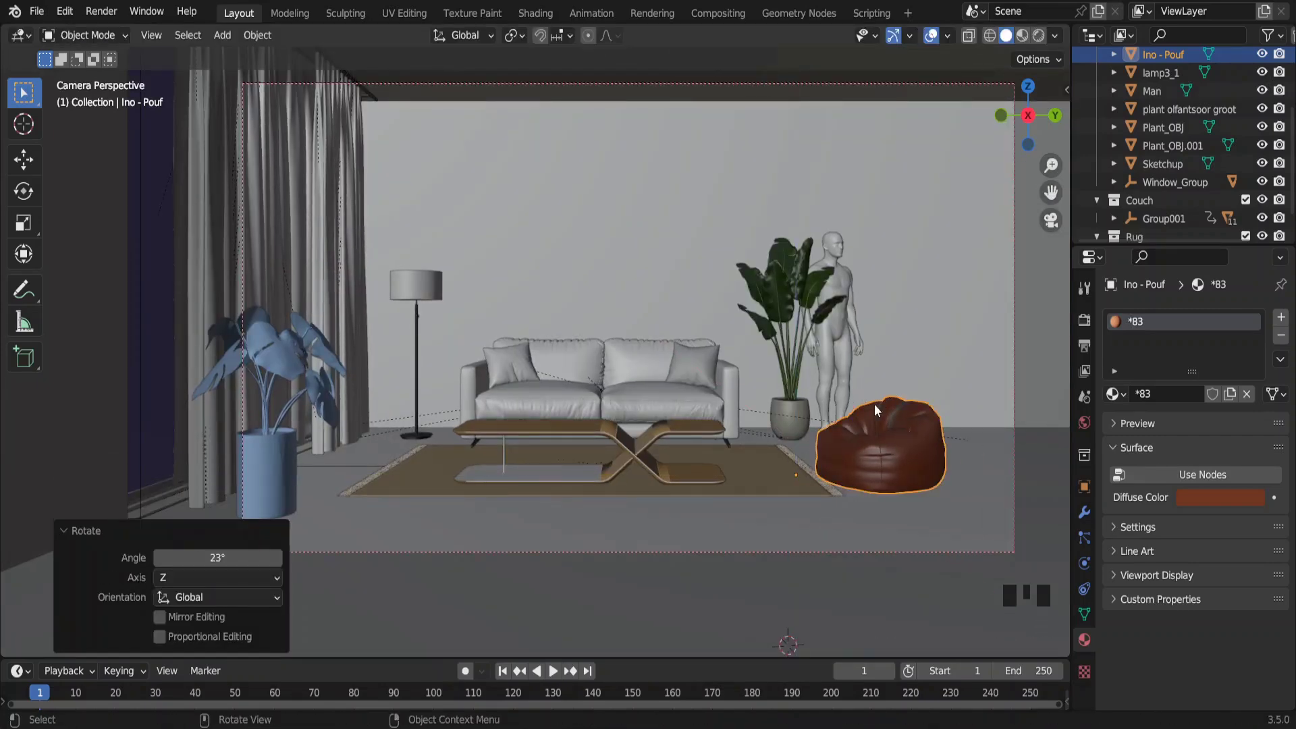
Scale the rug up by about 1.226 and move it about -0.152 m along X toward the couch.
click(744, 460)
key(s)
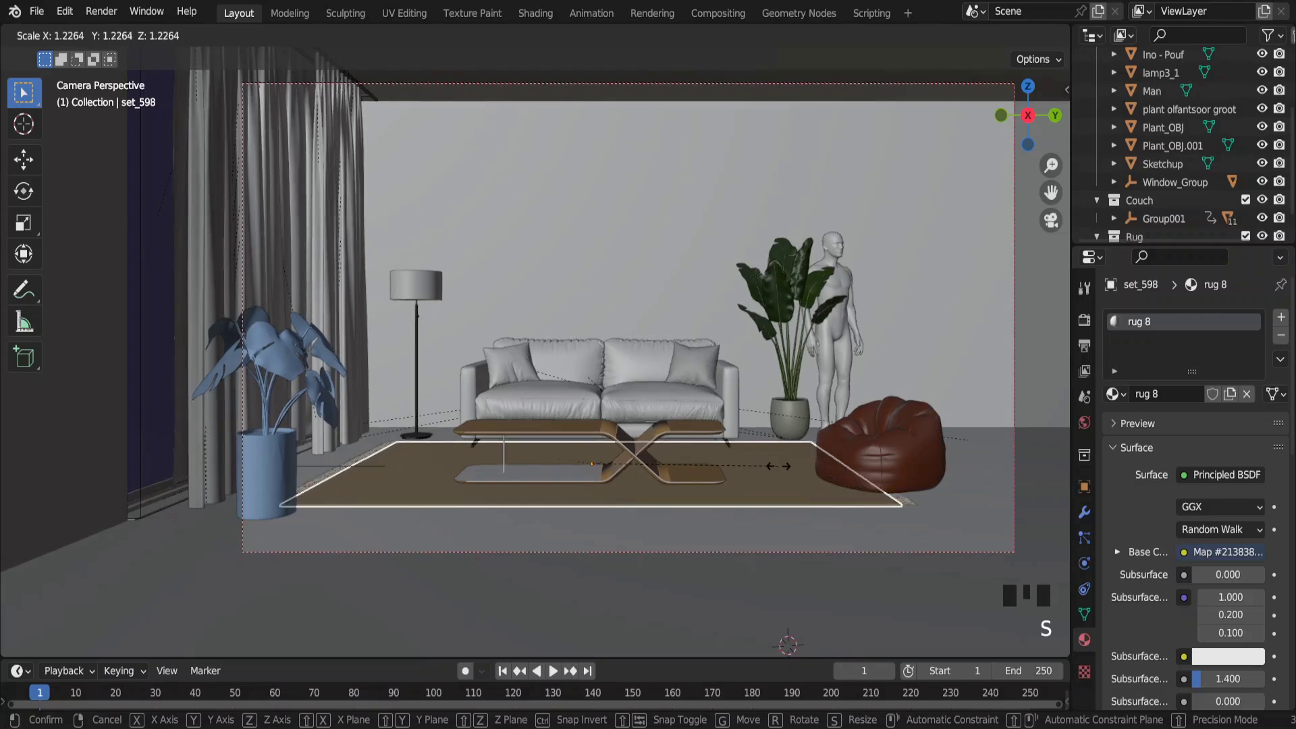
click(778, 465)
key(g)
key(x)
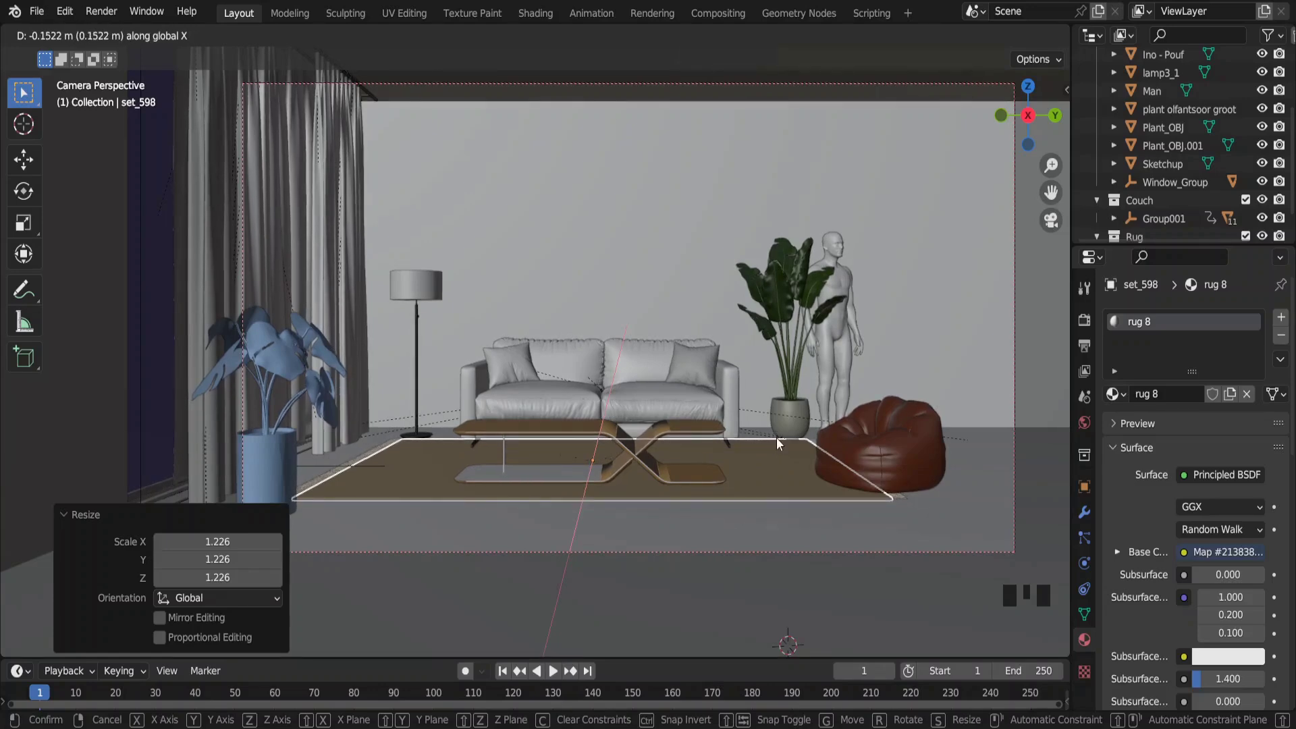
click(777, 440)
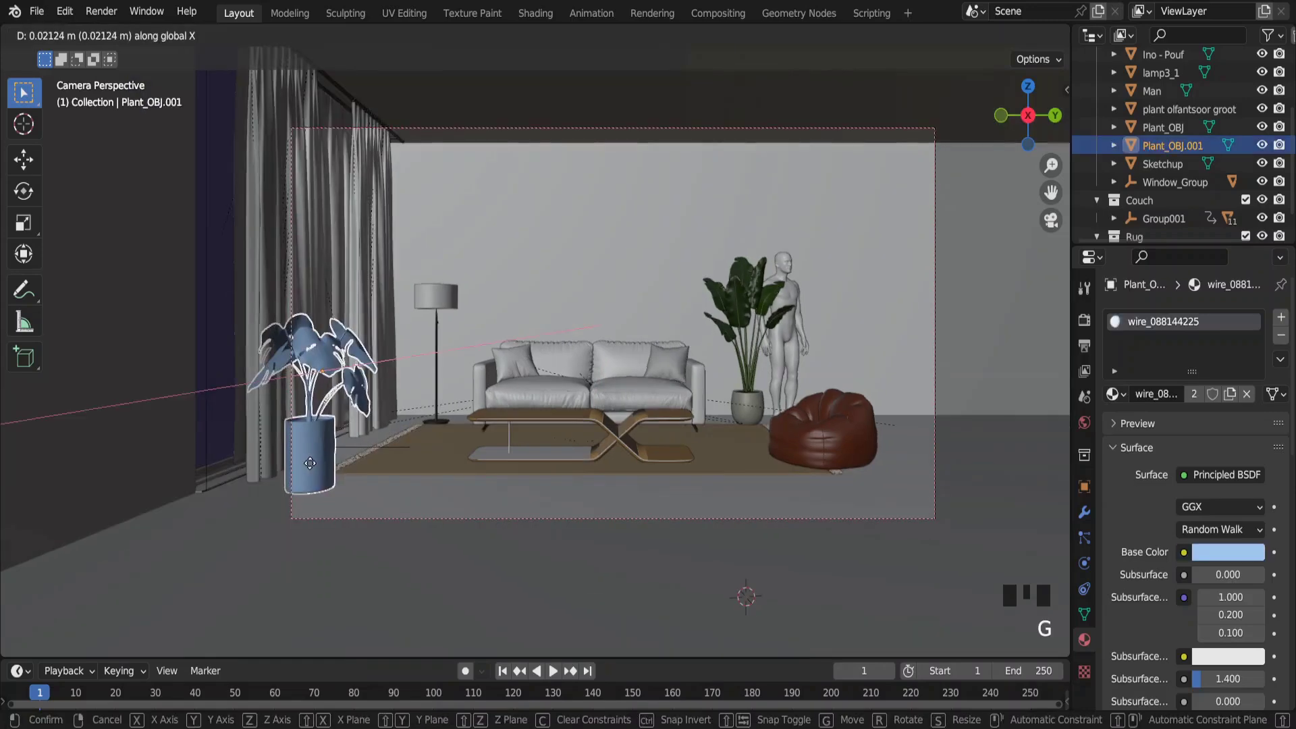
Move the flower vase along Y to the coffee table and raise it about 0.388 m along Z.
key(Return)
key(g)
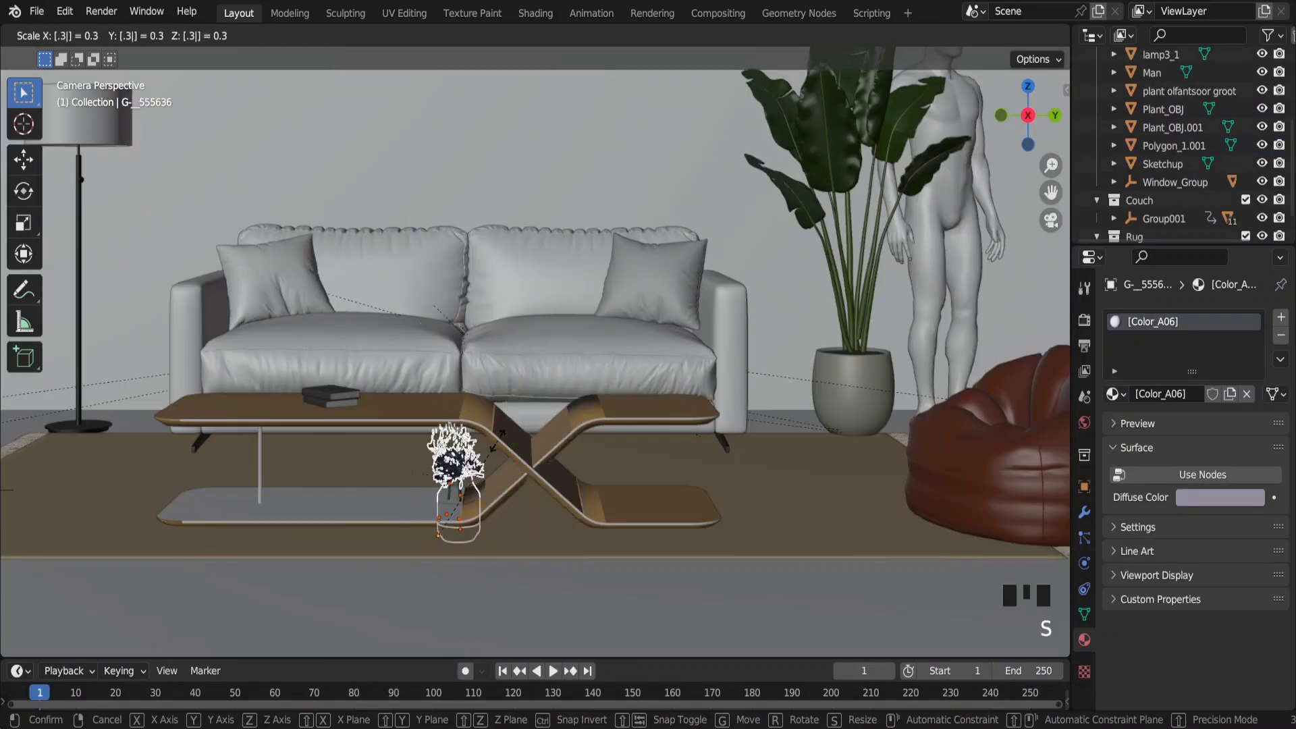
key(g)
key(z)
click(497, 427)
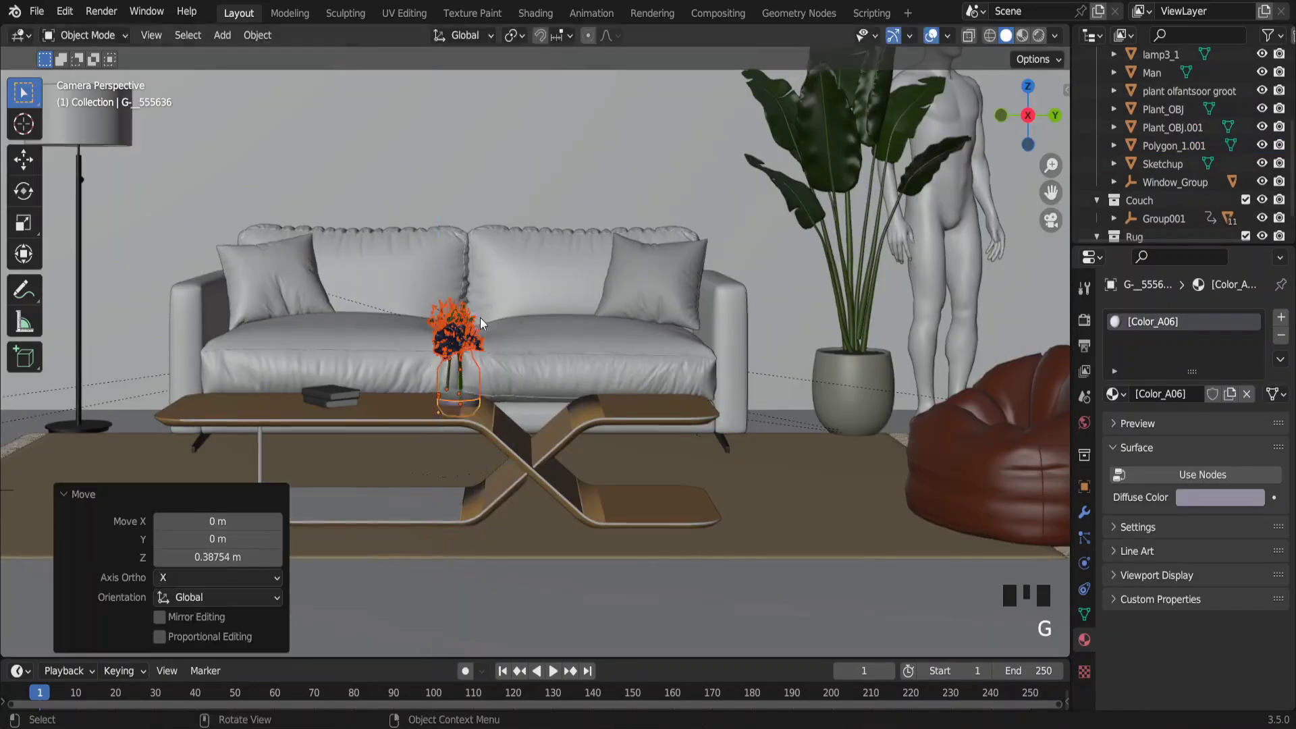
Raise the flower vase about 0.032 m along Z so it rests on the coffee table's top.
key(g)
key(z)
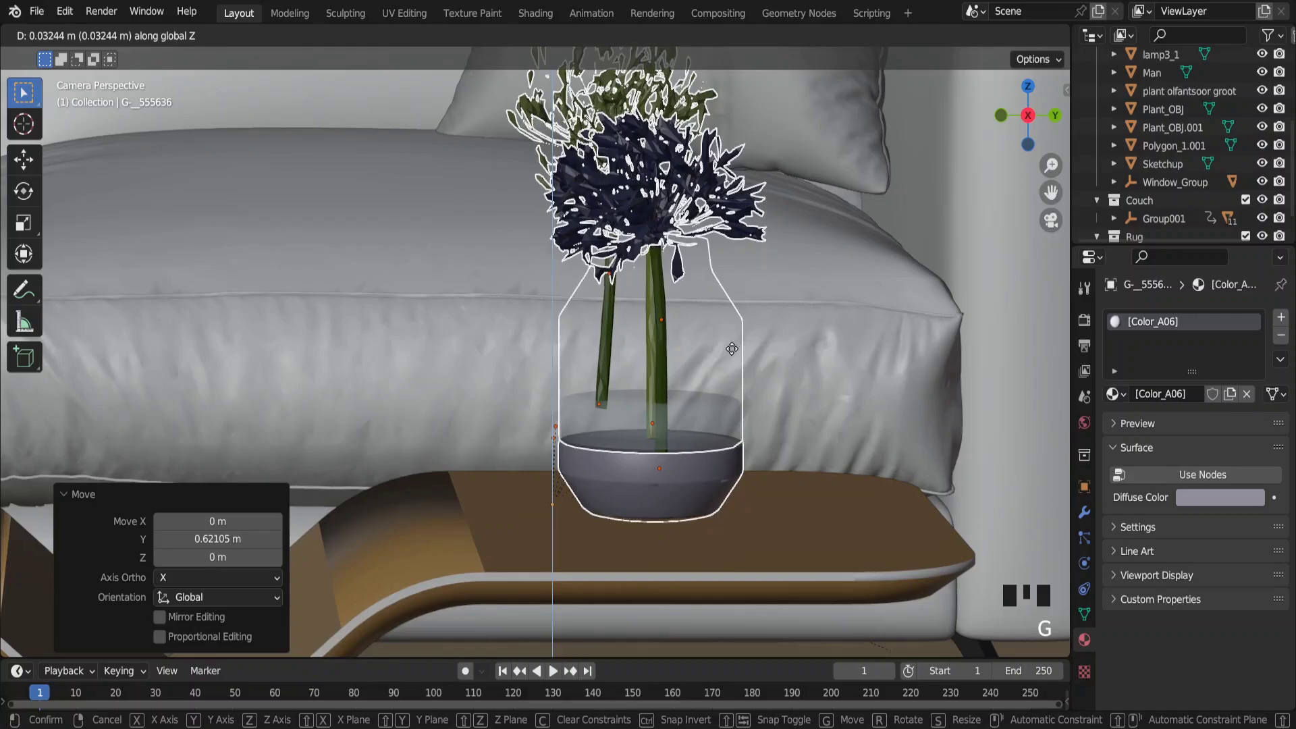
click(731, 348)
scroll(618, 363, down, 9)
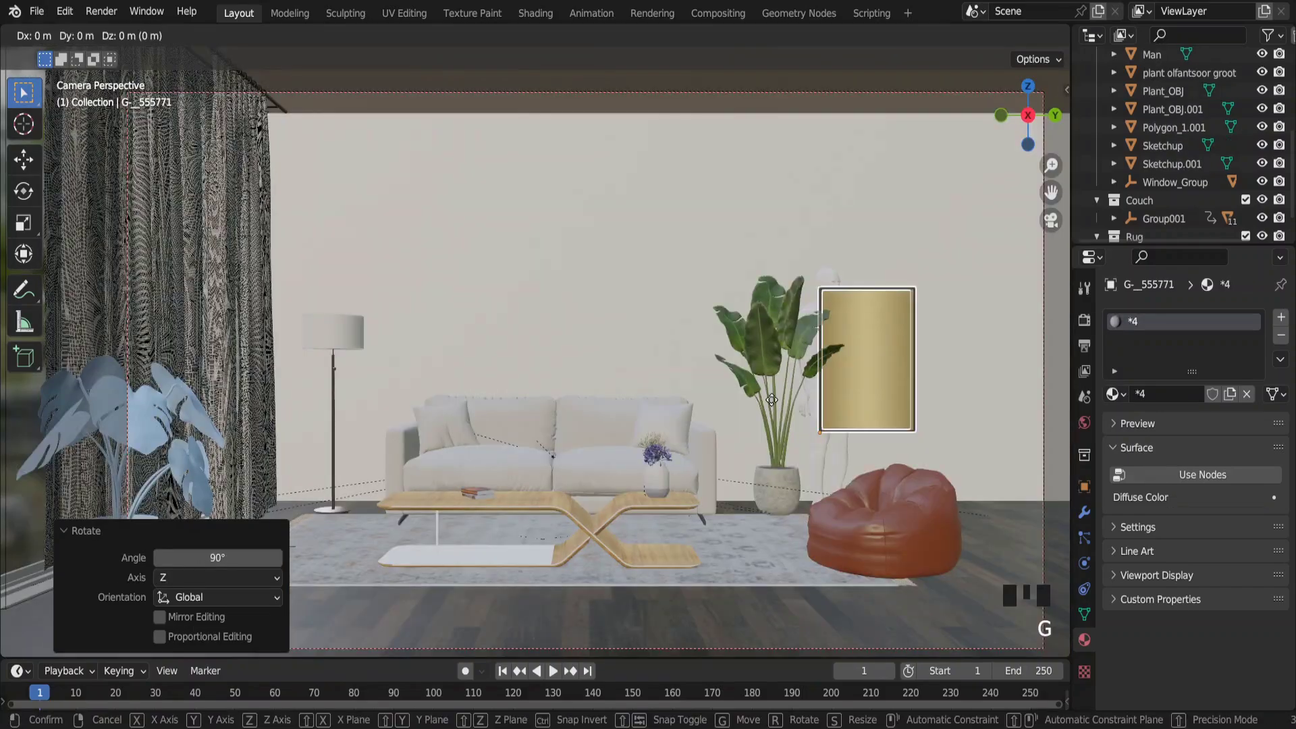
Move the framed picture about -2.546 m along Y and about 0.468 m up along Z onto the wall above the couch.
key(g)
key(y)
click(431, 372)
key(g)
key(z)
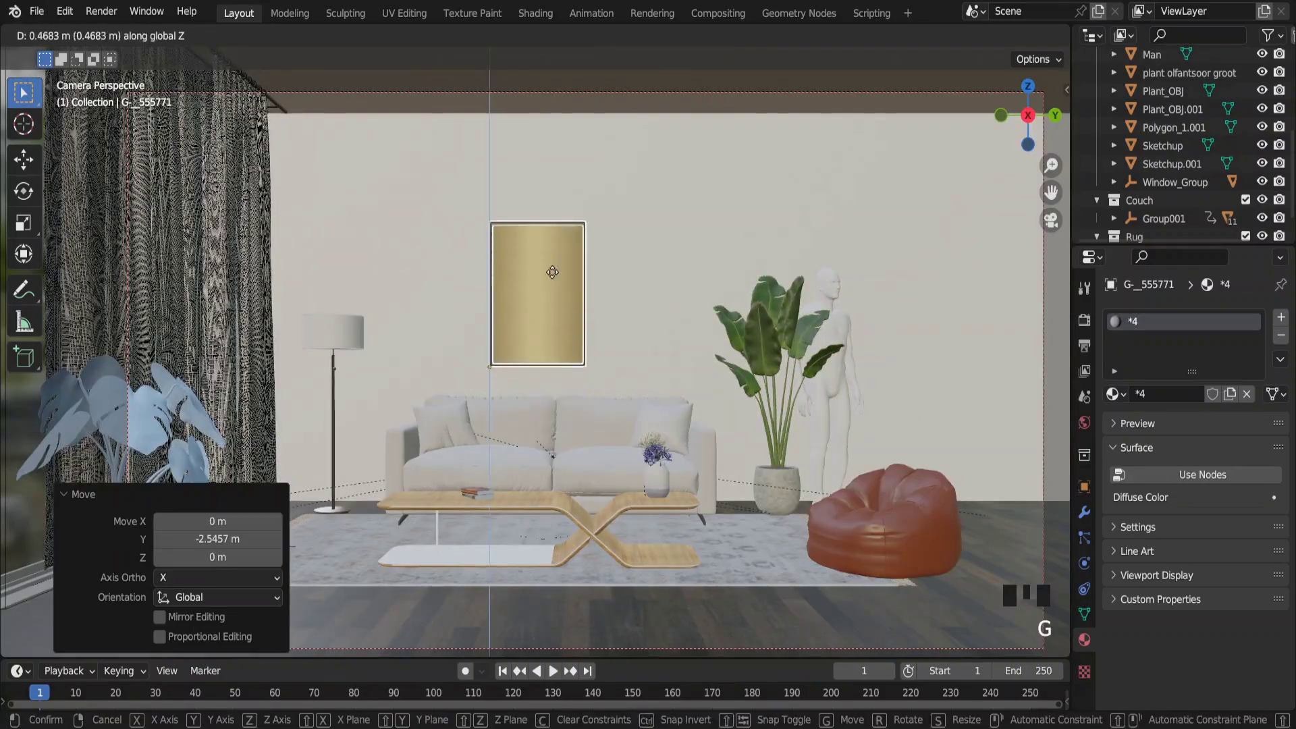
click(553, 271)
Rotate the framed picture 90° about X into landscape orientation.
text(rx90)
key(Return)
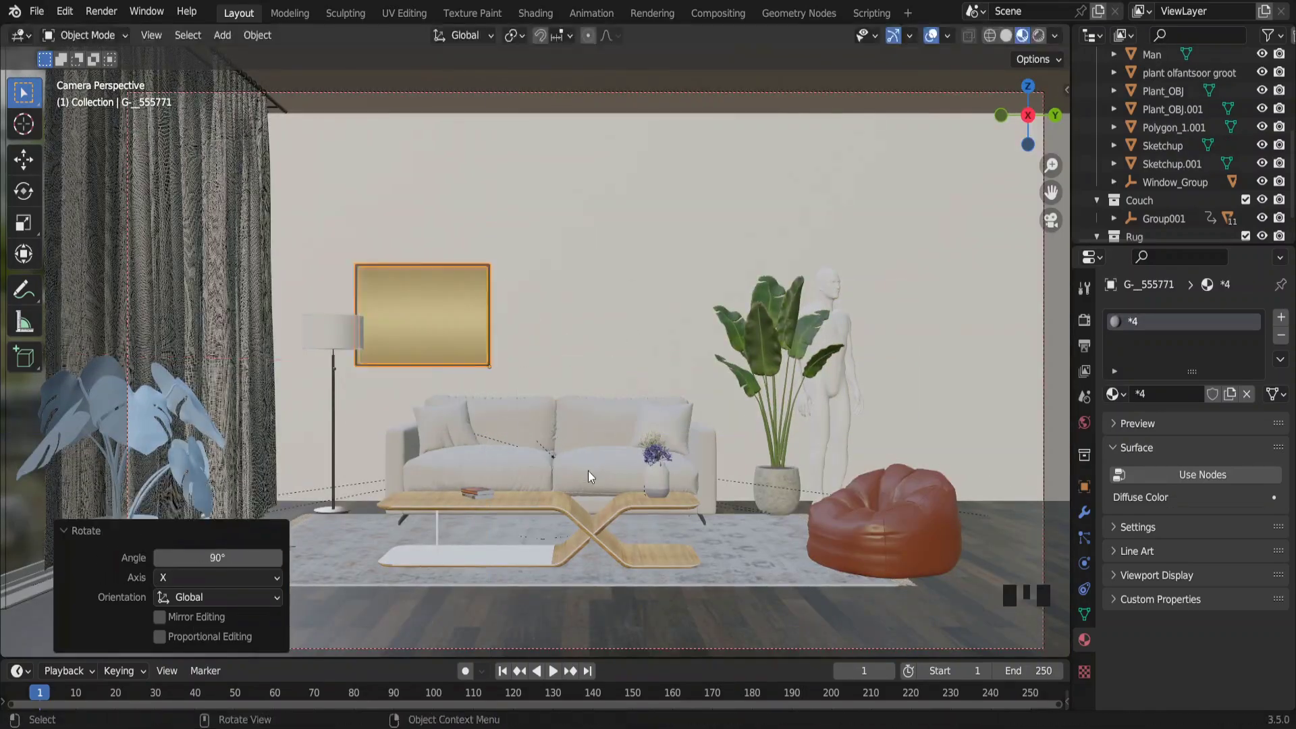
Move the framed picture in the Y-Z plane to above the couch, enlarge it along Y and Z, and readjust its position.
key(g)
key(shift+x)
click(622, 280)
key(s)
key(shift+x)
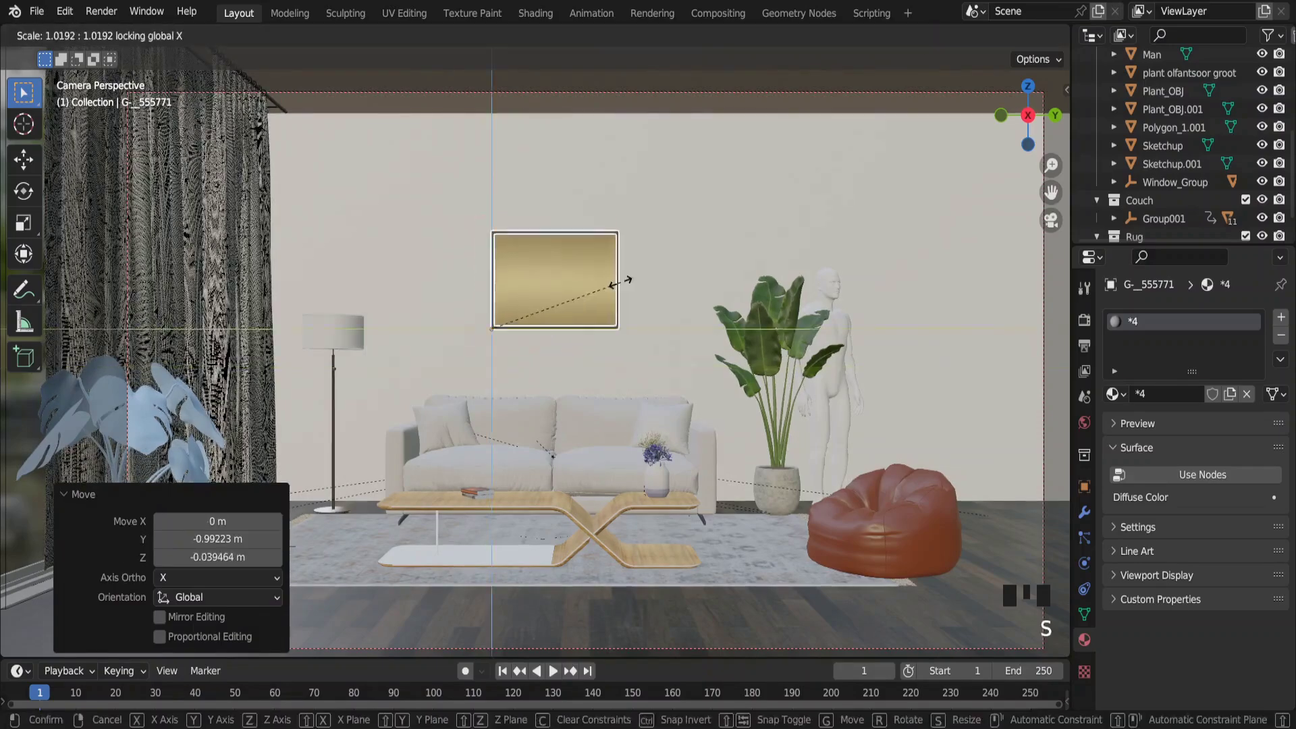
click(638, 281)
key(g)
key(shift+x)
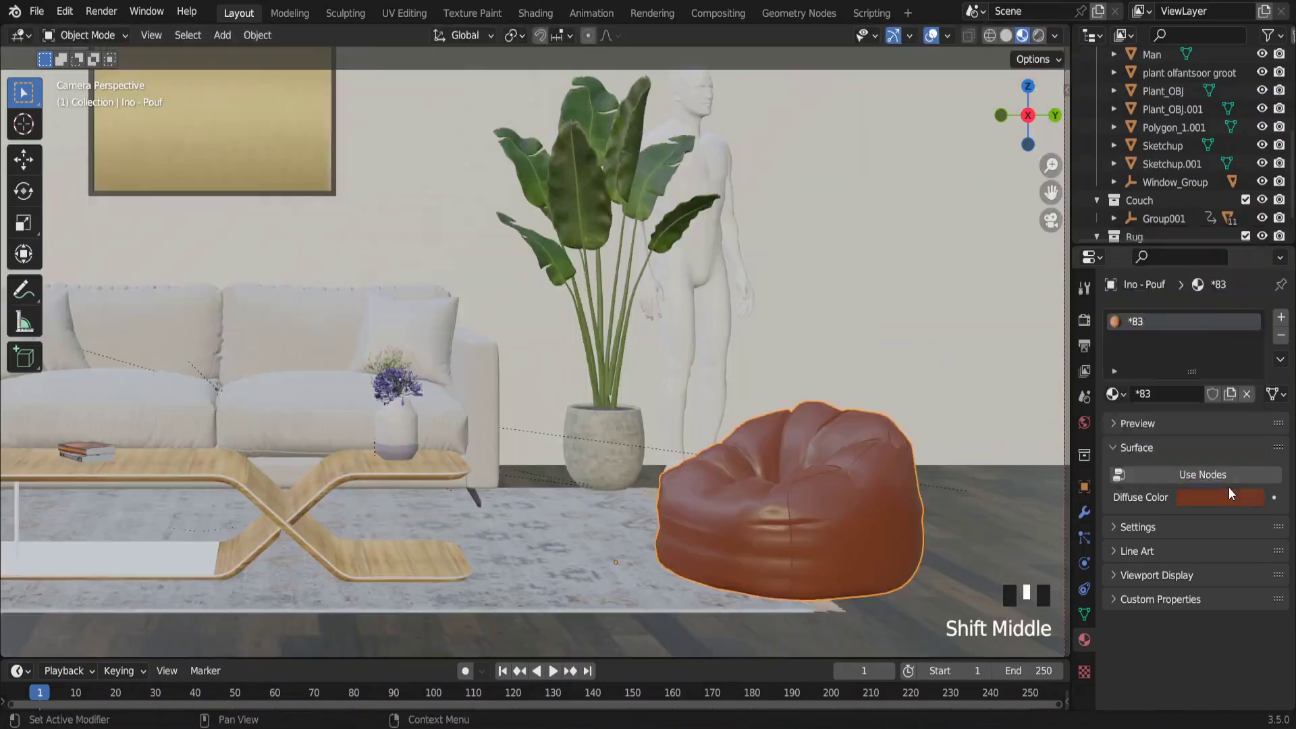
Enable nodes for the bean bag's material and set its base colour to pale pink with hue 0.027 and value 0.800.
click(1196, 476)
click(1226, 553)
drag(1176, 359, 1167, 401)
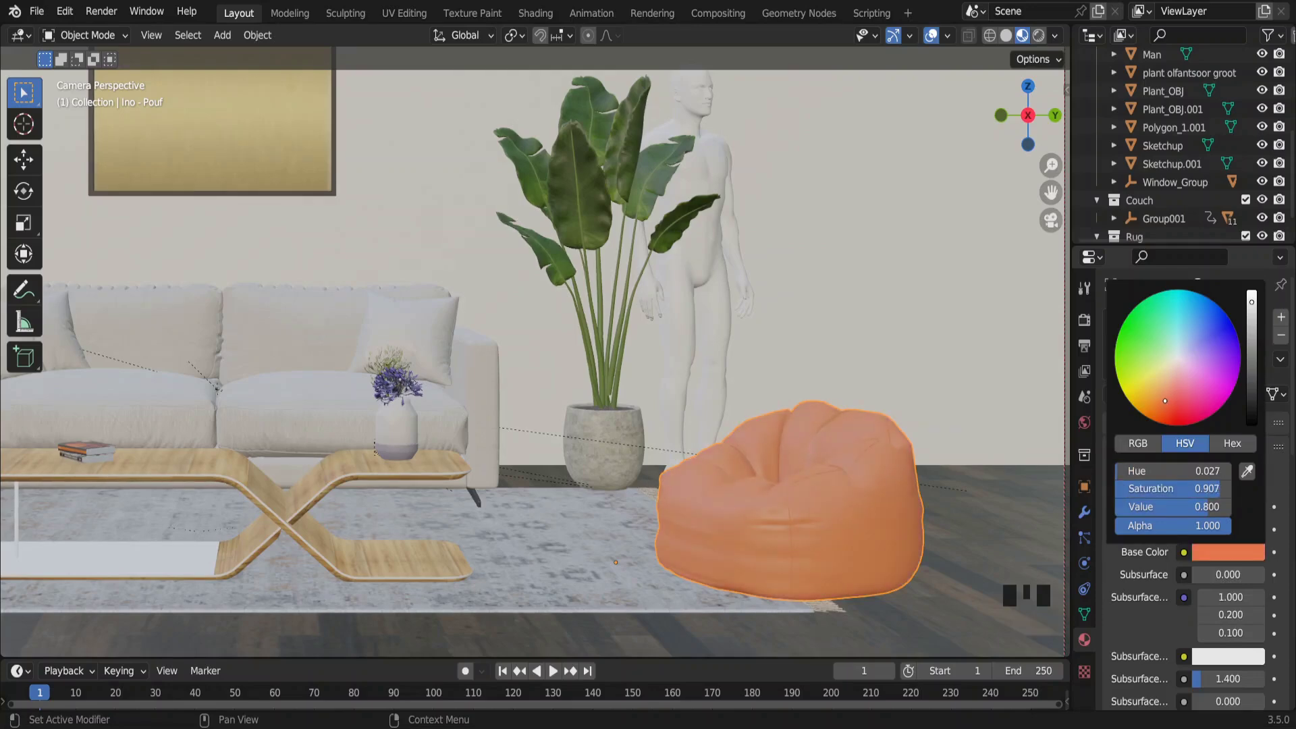
drag(1208, 488, 1150, 488)
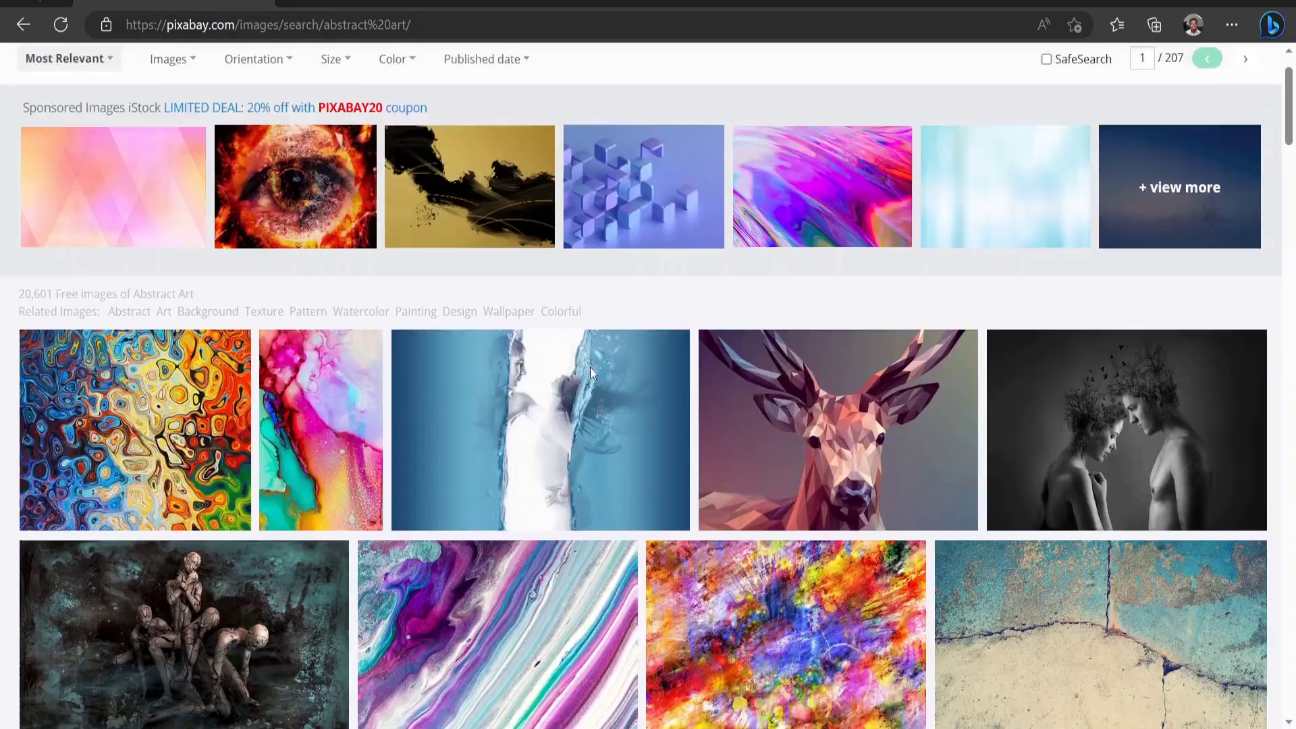
Switch to the browser and look through Pixabay's abstract art images for artwork for the wall frames.
scroll(592, 371, down, 10)
scroll(592, 373, down, 5)
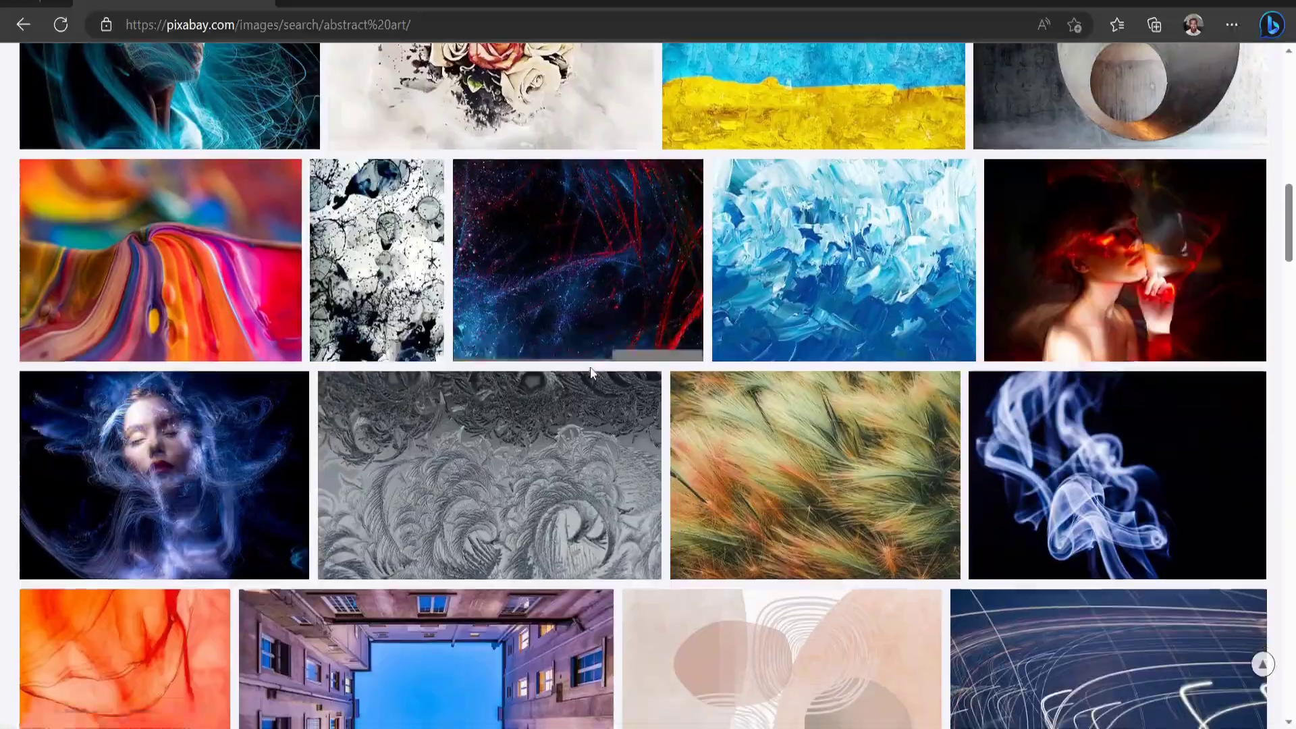
scroll(591, 374, up, 3)
scroll(591, 374, down, 6)
scroll(592, 373, down, 8)
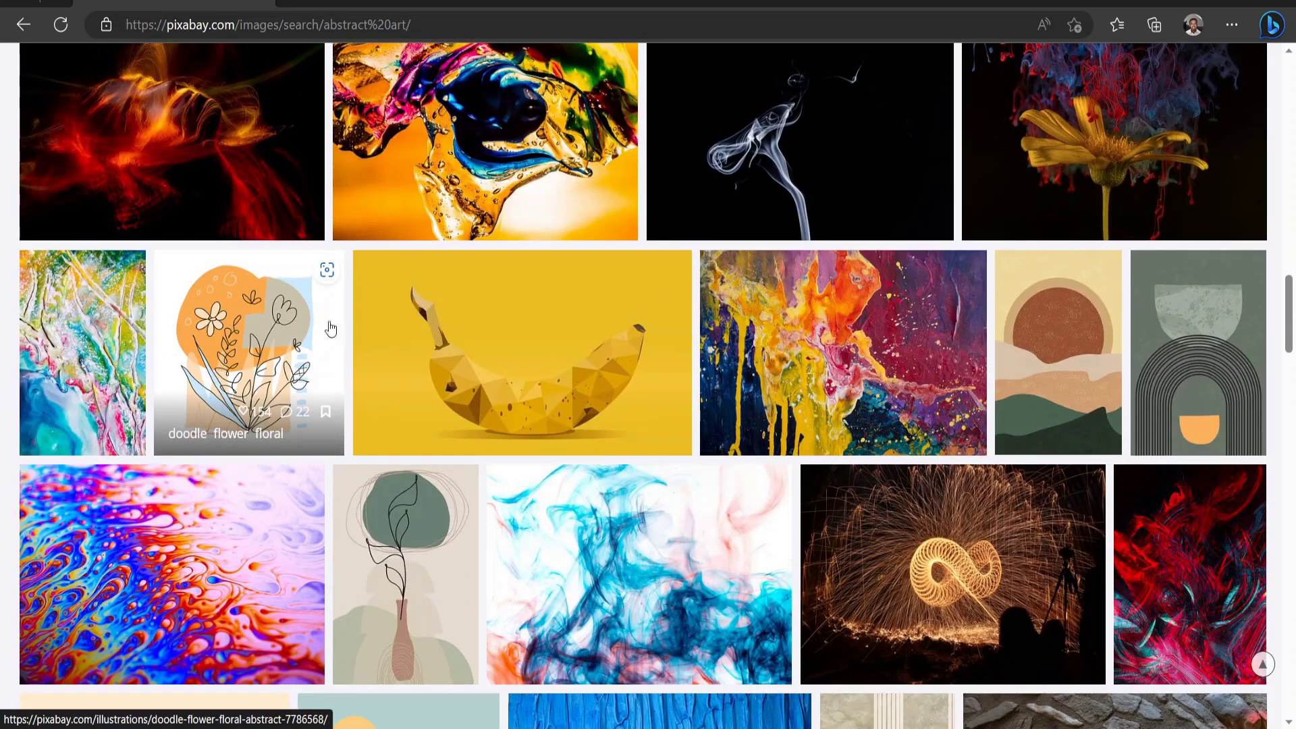
scroll(618, 453, down, 20)
scroll(621, 454, down, 8)
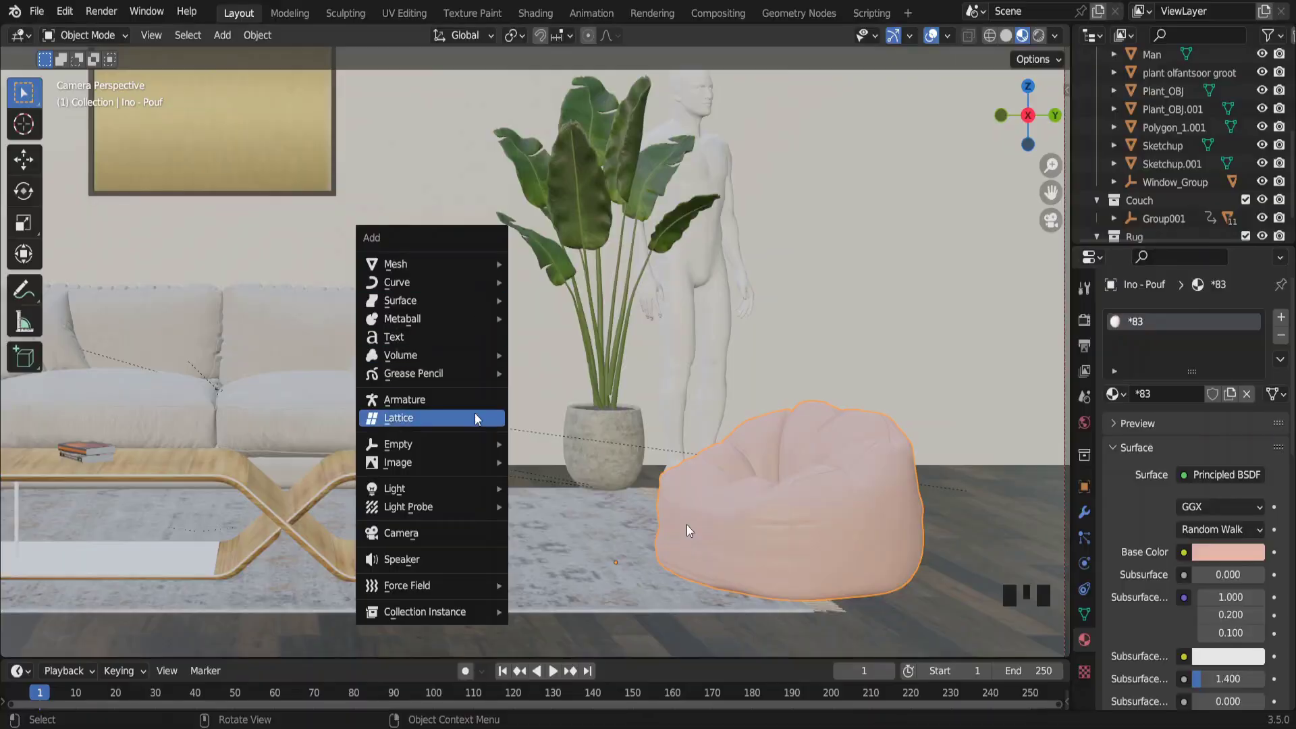
Import girl-2242858_1920.jpg from the Photo frames folder into Blender as an image plane.
mouse_move(378, 457)
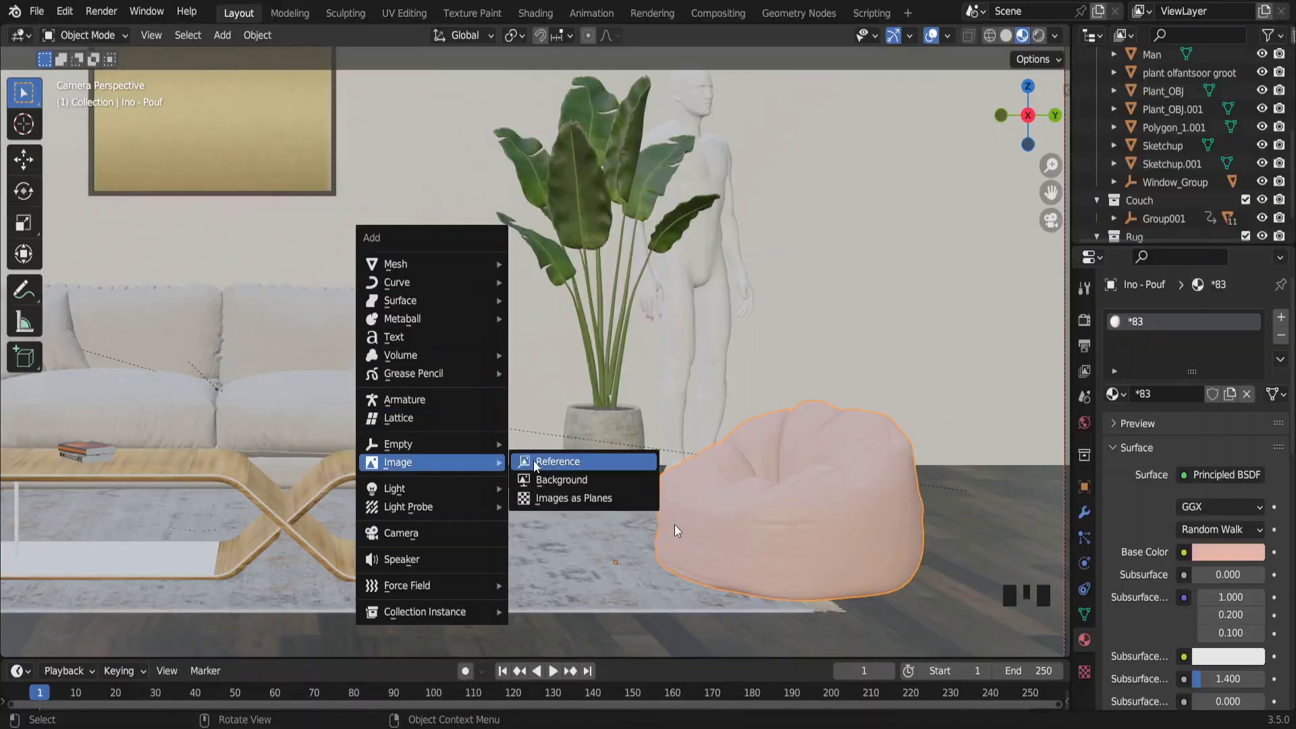
click(578, 497)
click(763, 240)
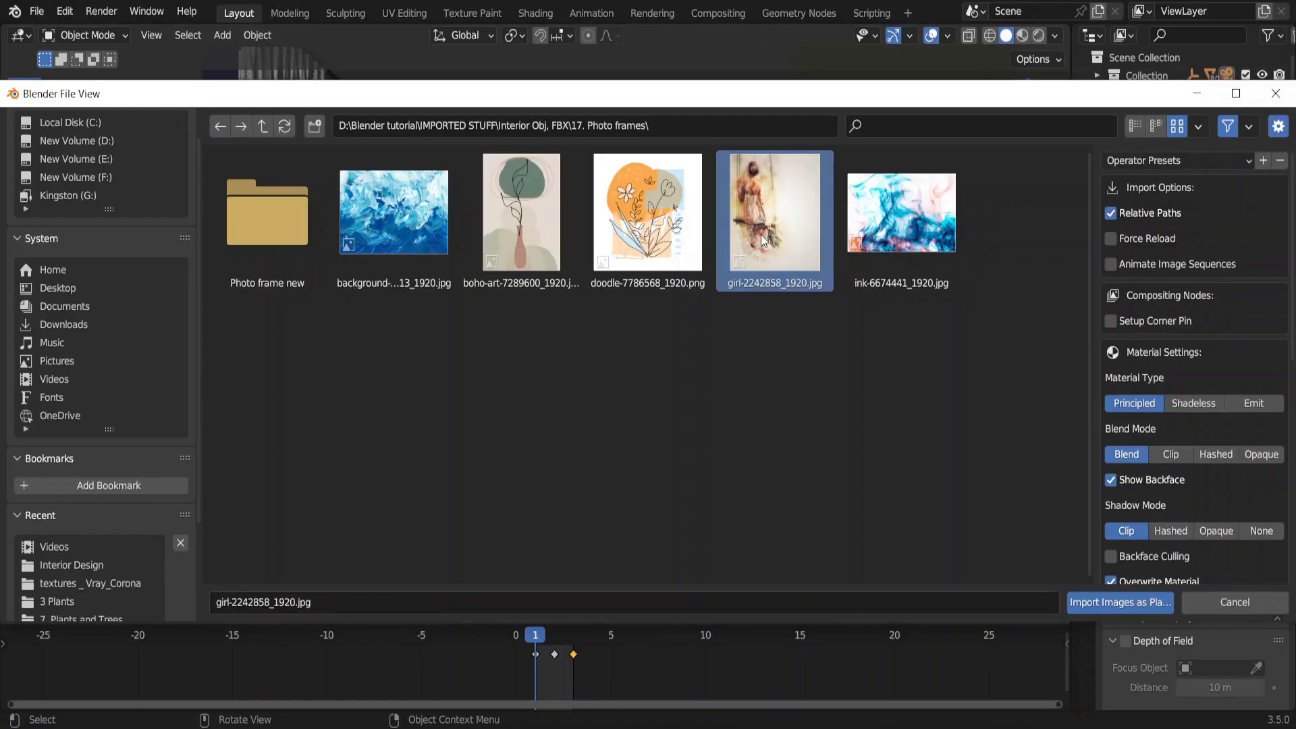
click(1080, 602)
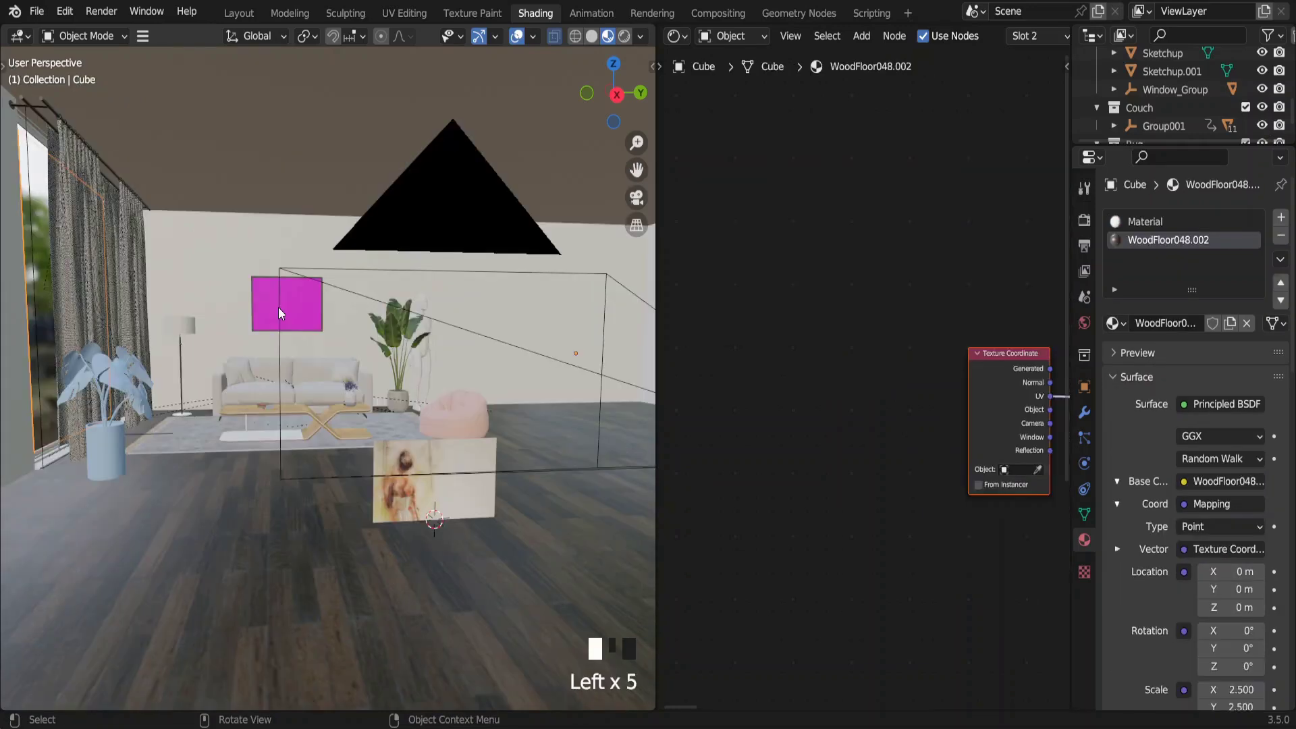
Assign the girl-2242858_1920 material to the Material.002 slot of the framed picture on the wall.
click(278, 307)
click(1113, 323)
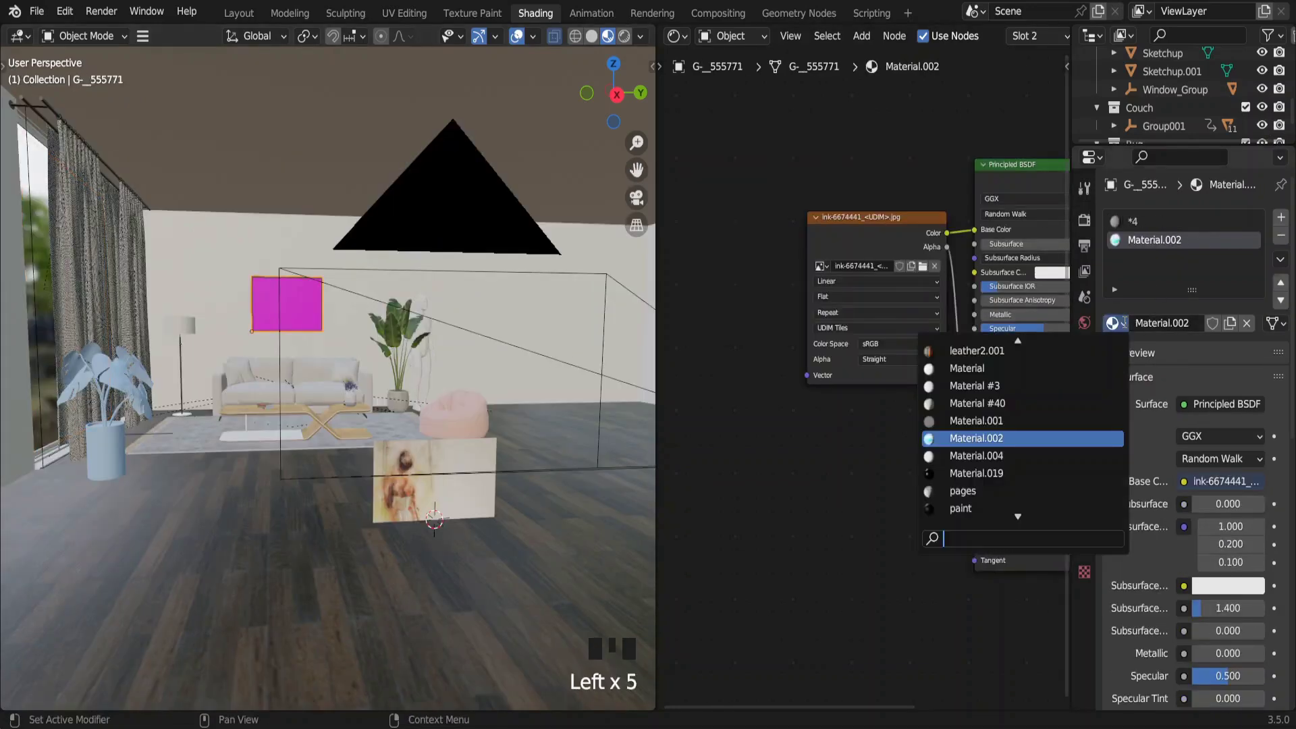
text(gir)
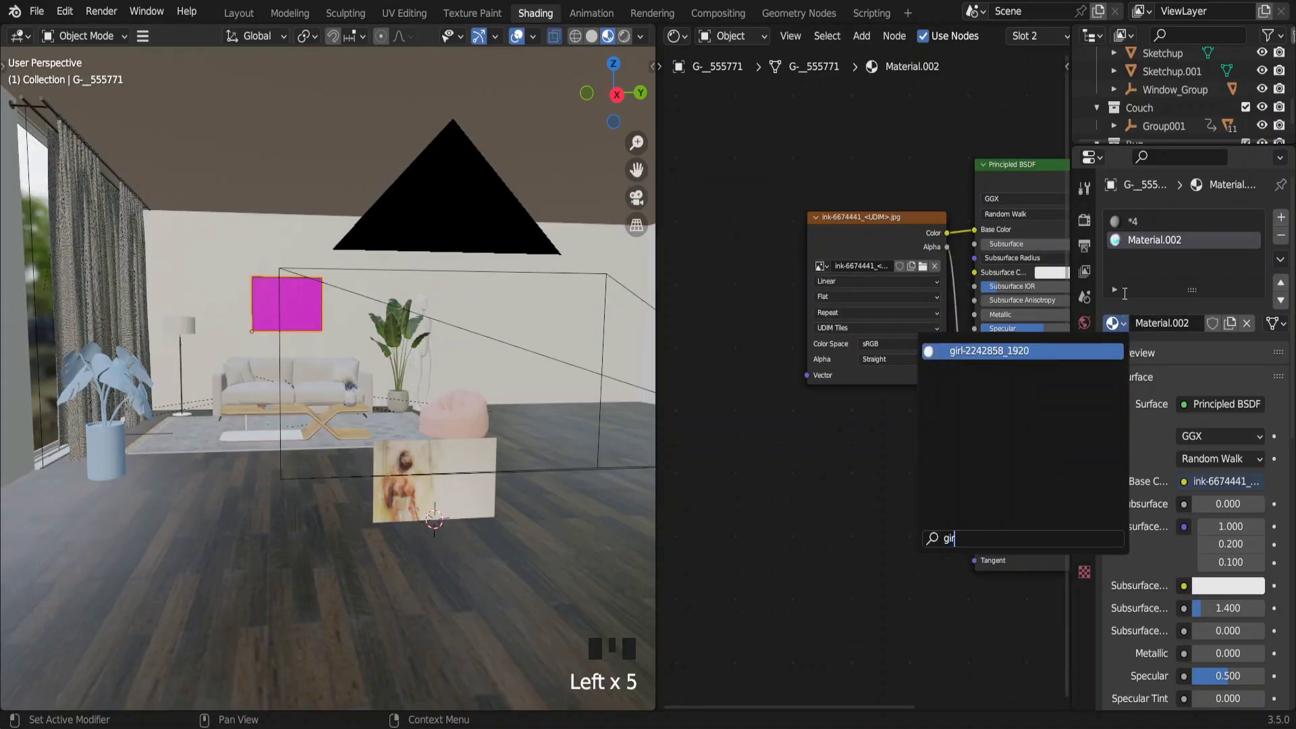
key(Return)
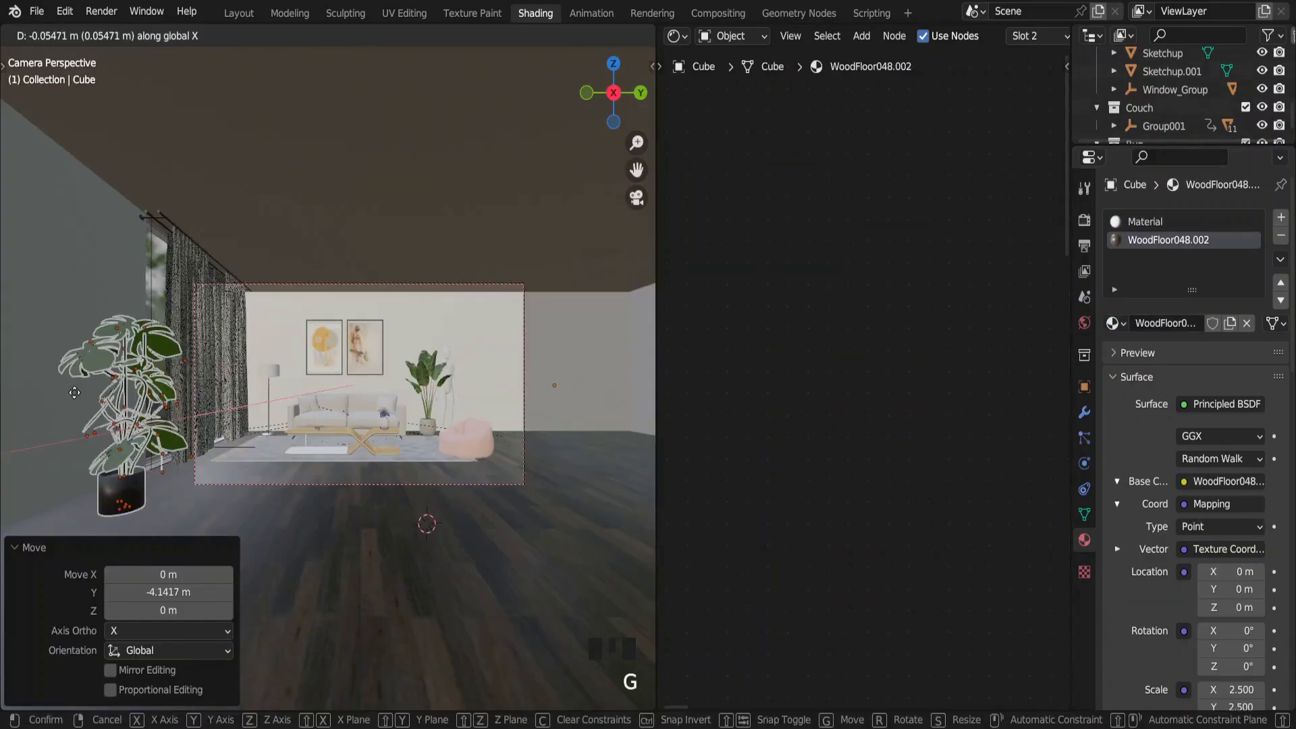
Move the potted plant about -1.035 m along X beside the curtain and toggle the viewport overlays off.
click(114, 349)
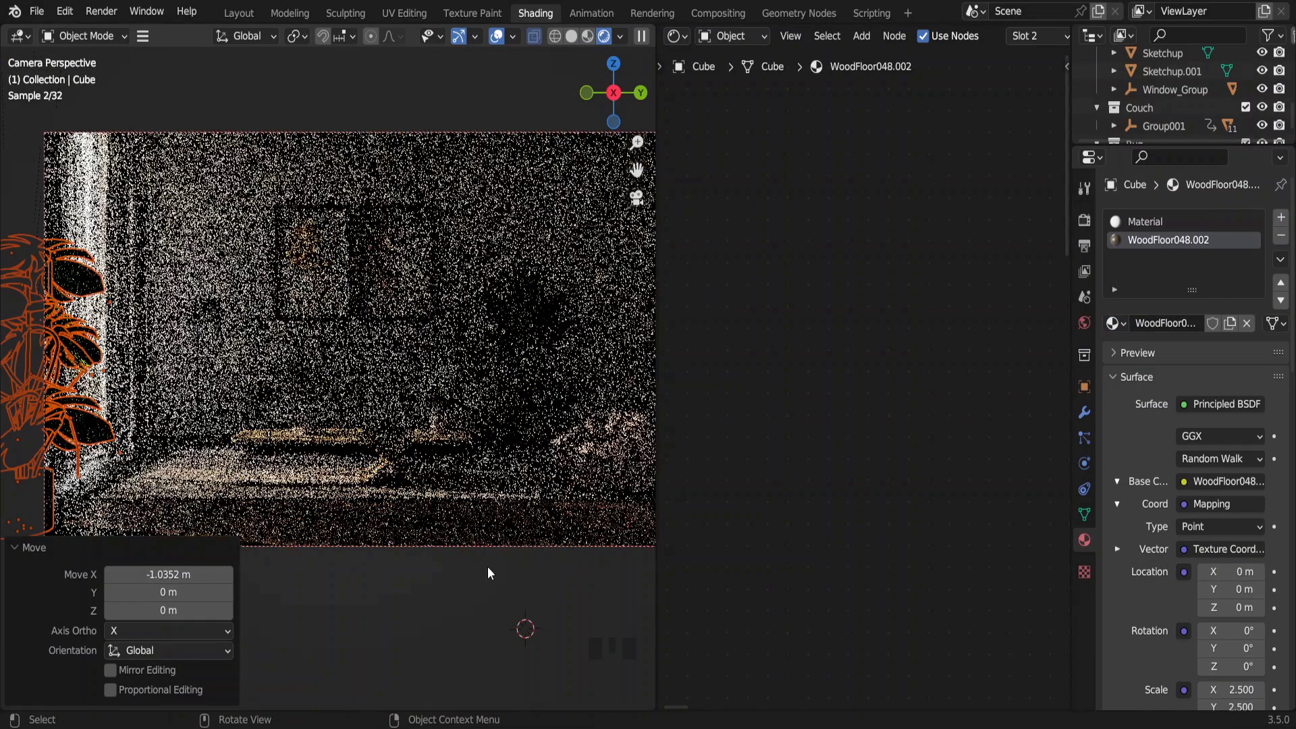
click(496, 36)
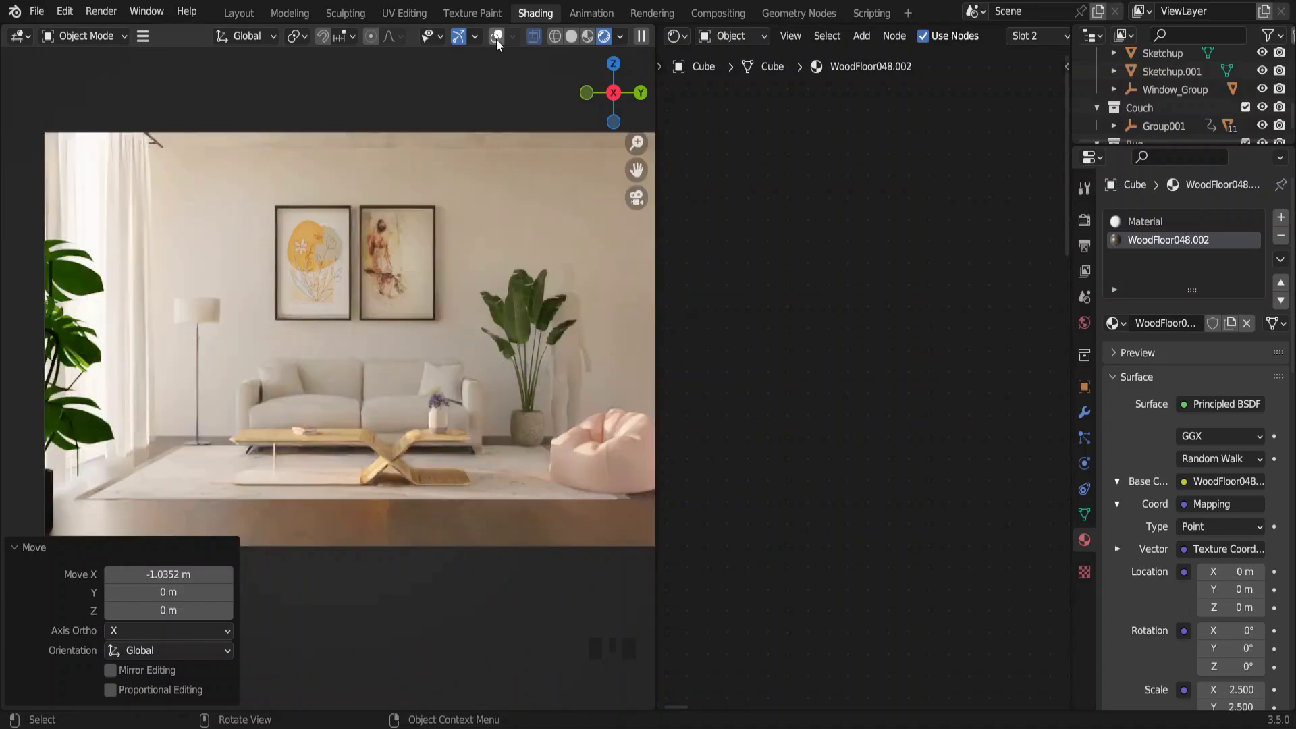
Set the Color Management look in the render settings to Very High Contrast.
click(1085, 222)
scroll(1163, 537, down, 4)
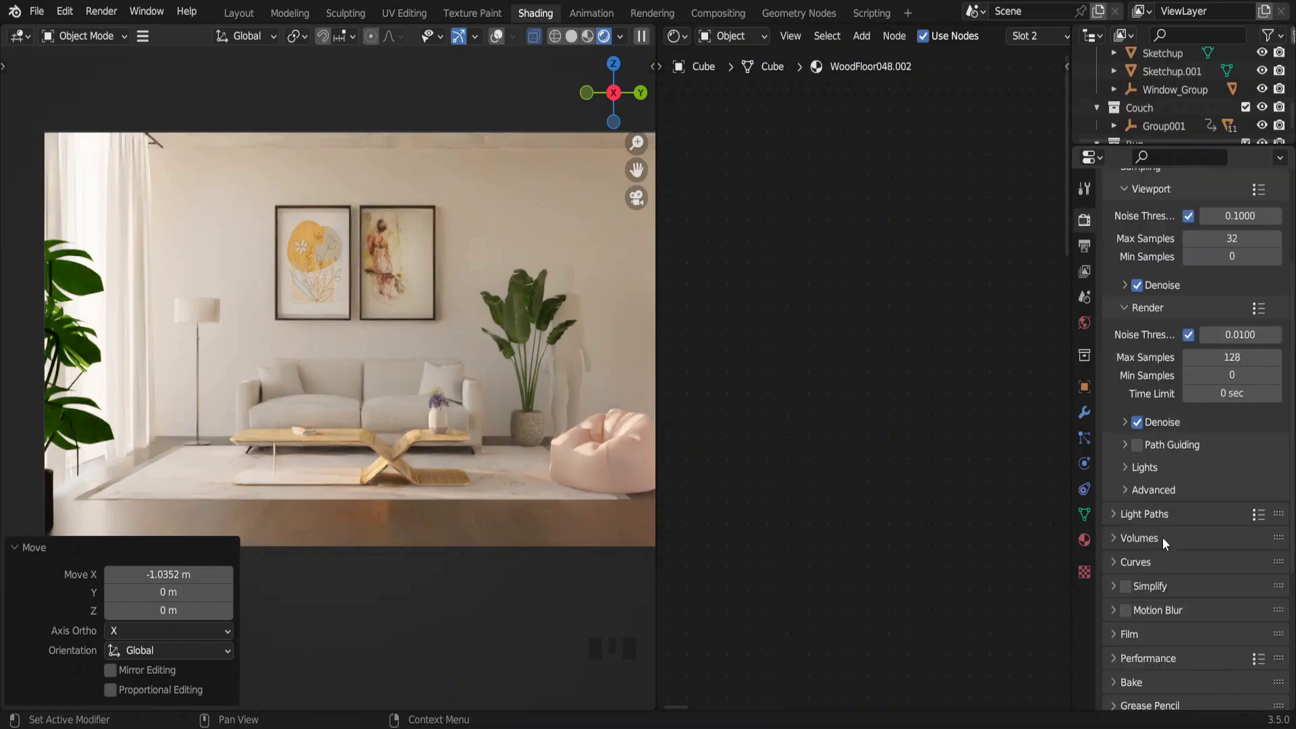
scroll(1175, 628, down, 6)
click(1229, 609)
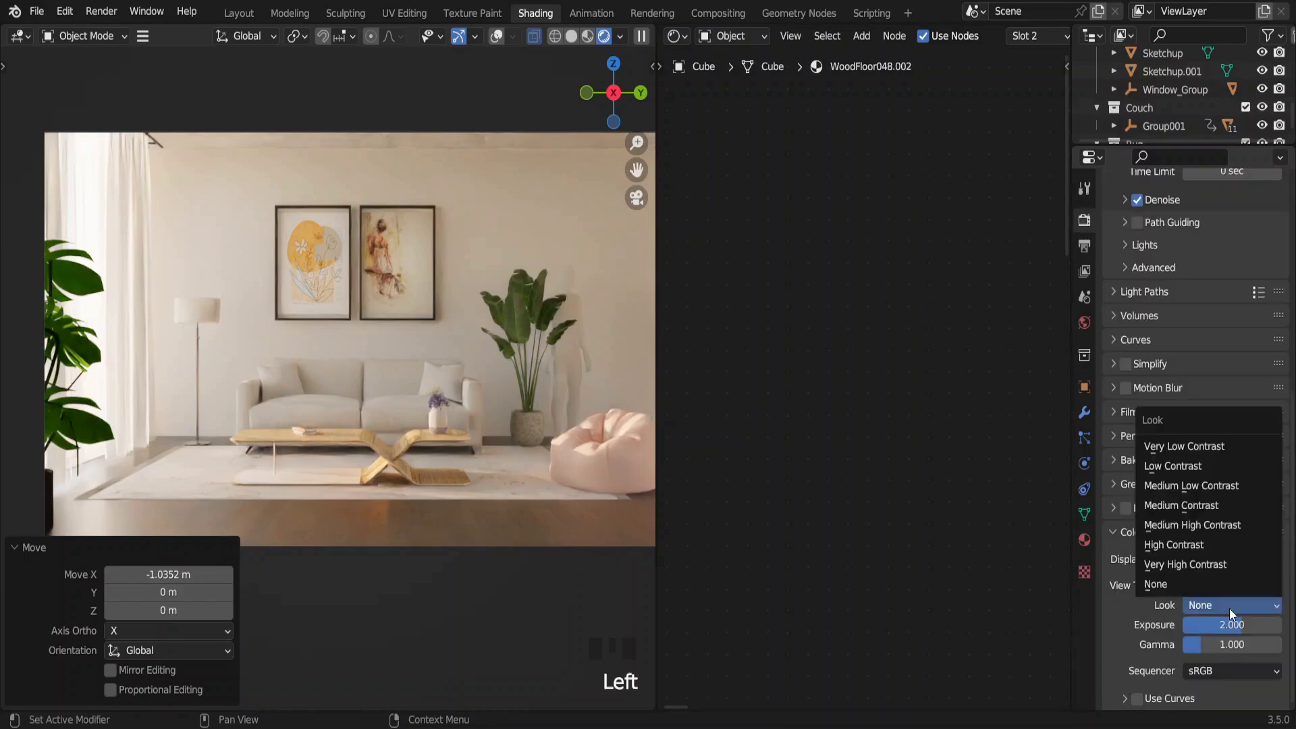
click(1190, 541)
click(1242, 602)
click(1184, 558)
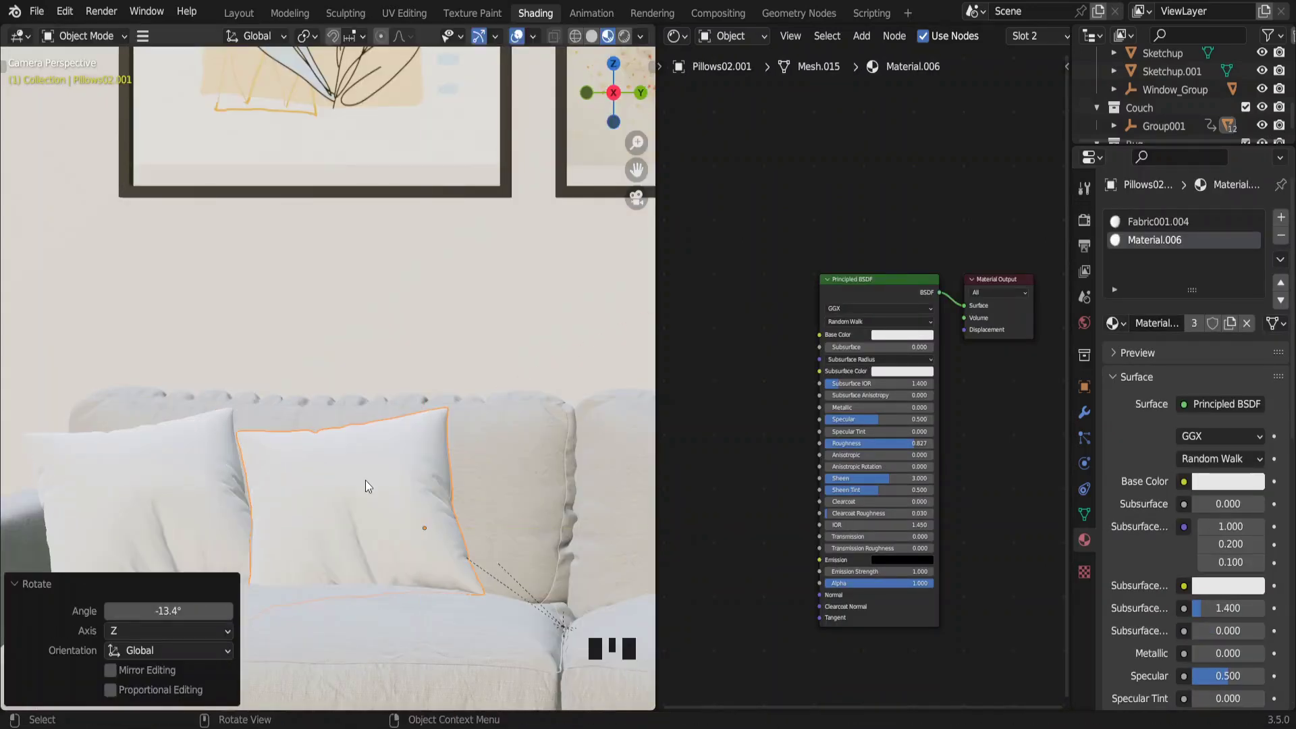
Adjust the second couch pillow's position along Y and its rotation about Z, and make its material single-user.
key(g)
key(y)
click(361, 468)
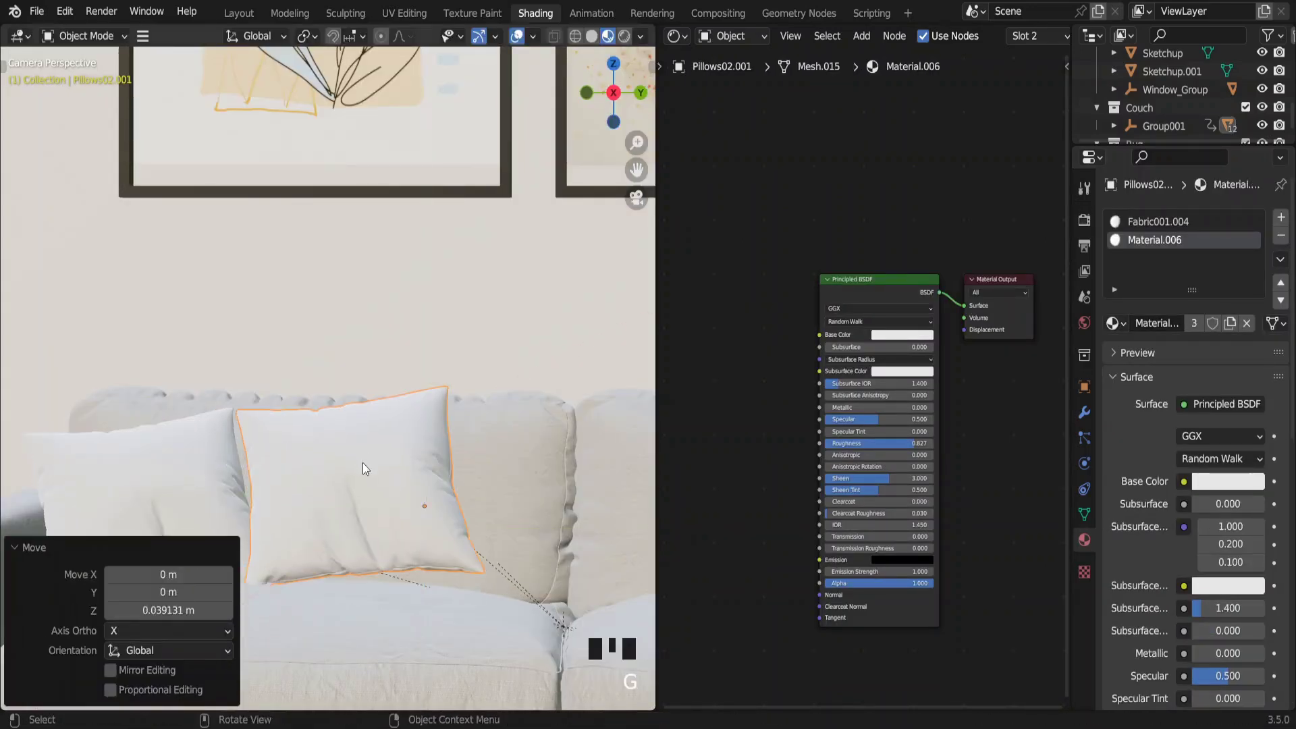
key(r)
key(z)
click(368, 454)
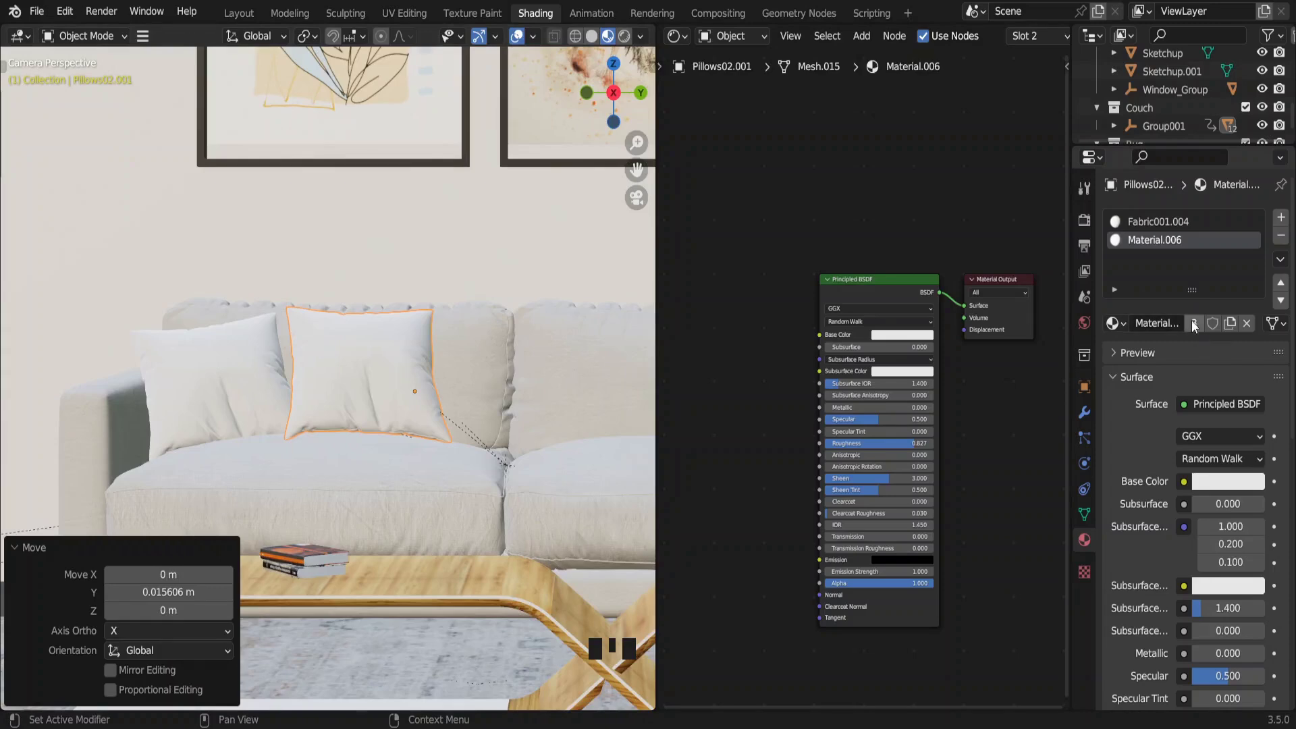
click(1194, 324)
Add an Image Texture node to the outermost pillow's Material.006 and connect its Color to the Principled BSDF's Base Color.
click(234, 386)
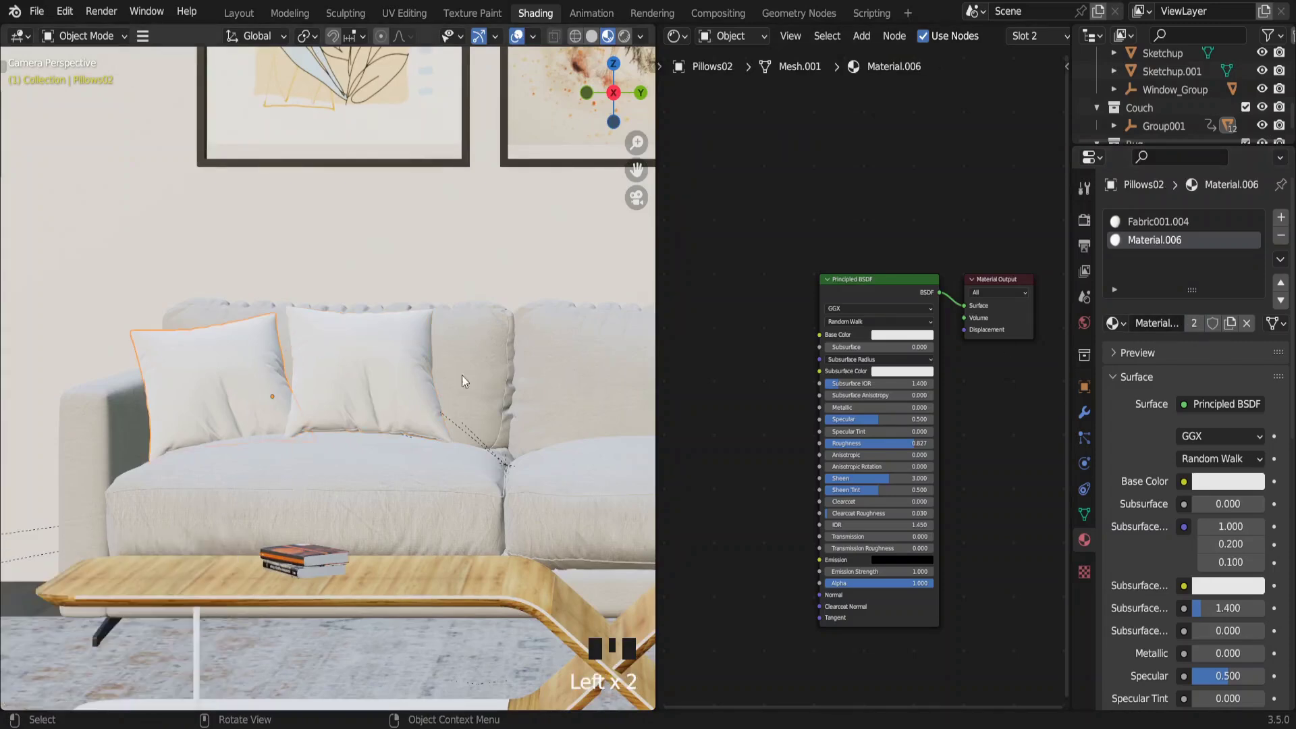
click(751, 302)
key(shift+a)
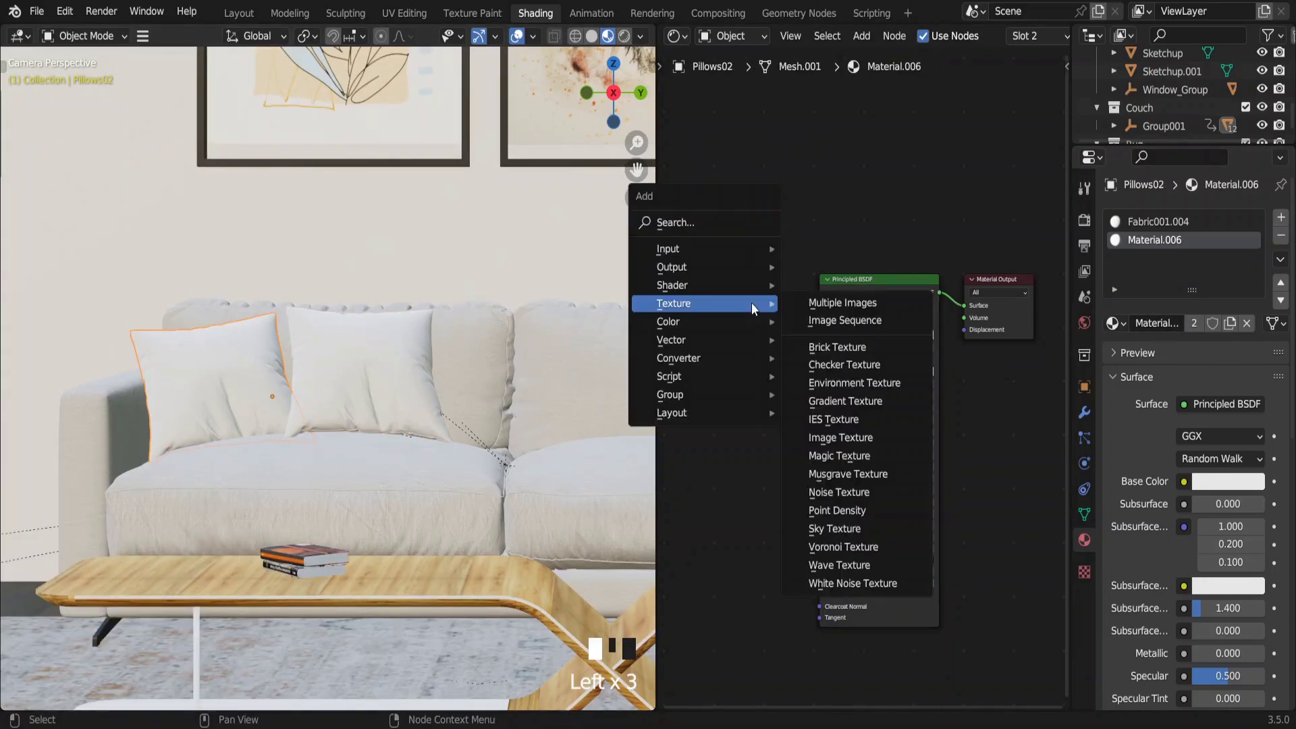
click(840, 437)
click(691, 287)
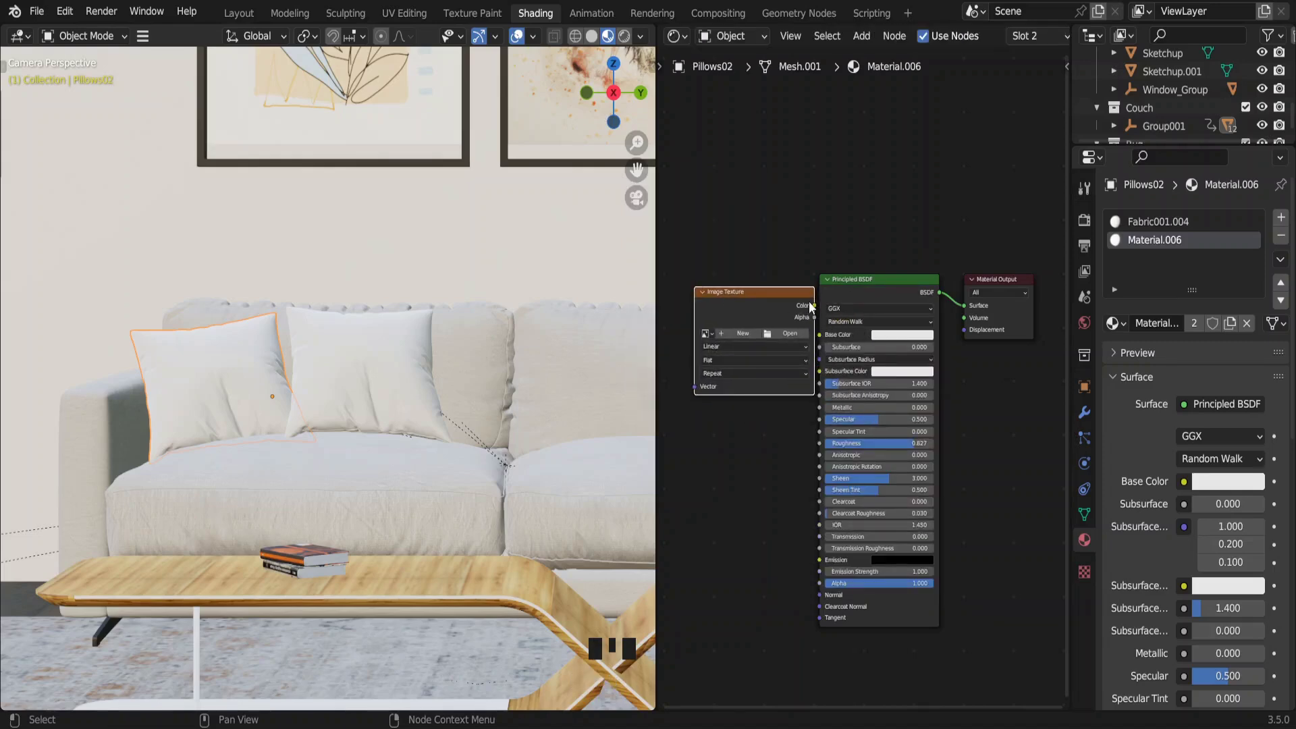
drag(810, 307, 819, 334)
Load Fabric Seamless Texture #2533.jpg into the pillow material's Image Texture node.
click(762, 325)
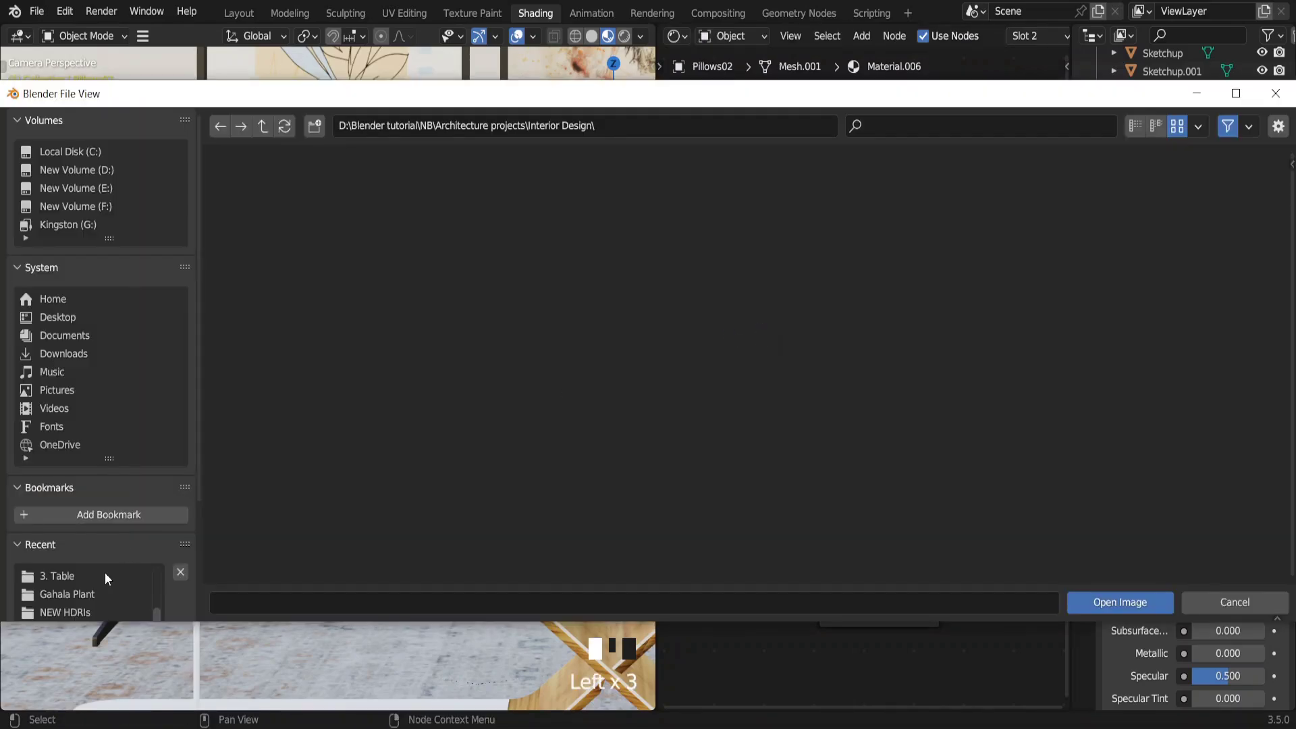
click(101, 575)
double_click(268, 500)
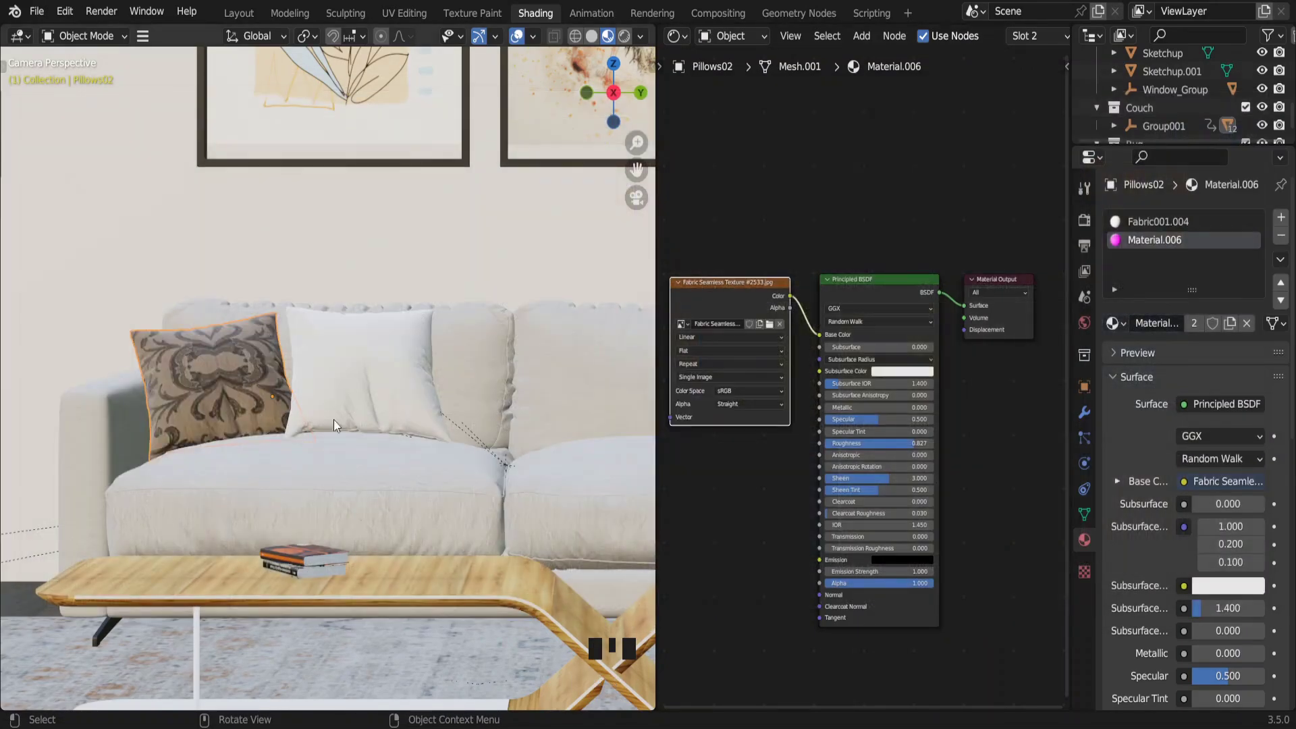
Add Mapping and Texture Coordinate nodes to the pillow's fabric texture and set the mapping scale to 2 on all axes.
middle_drag(723, 301, 862, 359)
key(ctrl+t)
scroll(820, 359, up, 2)
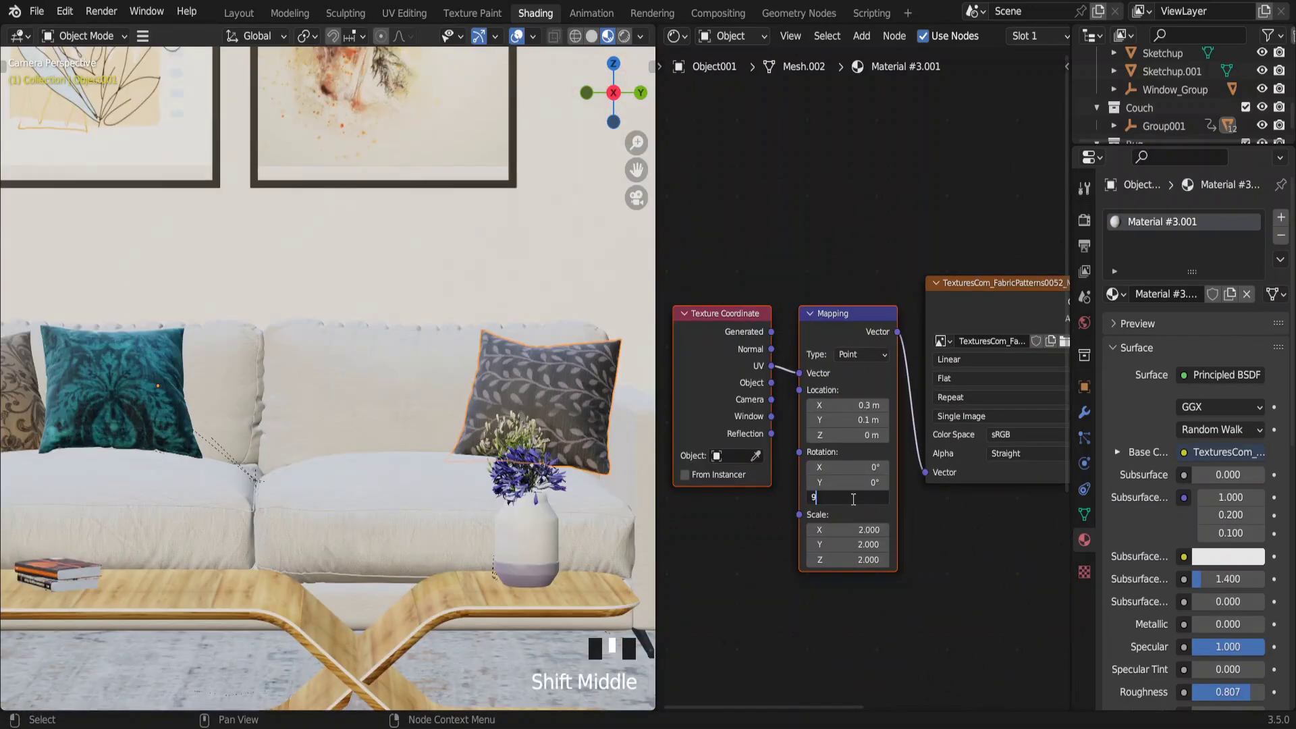
text(0)
click(853, 499)
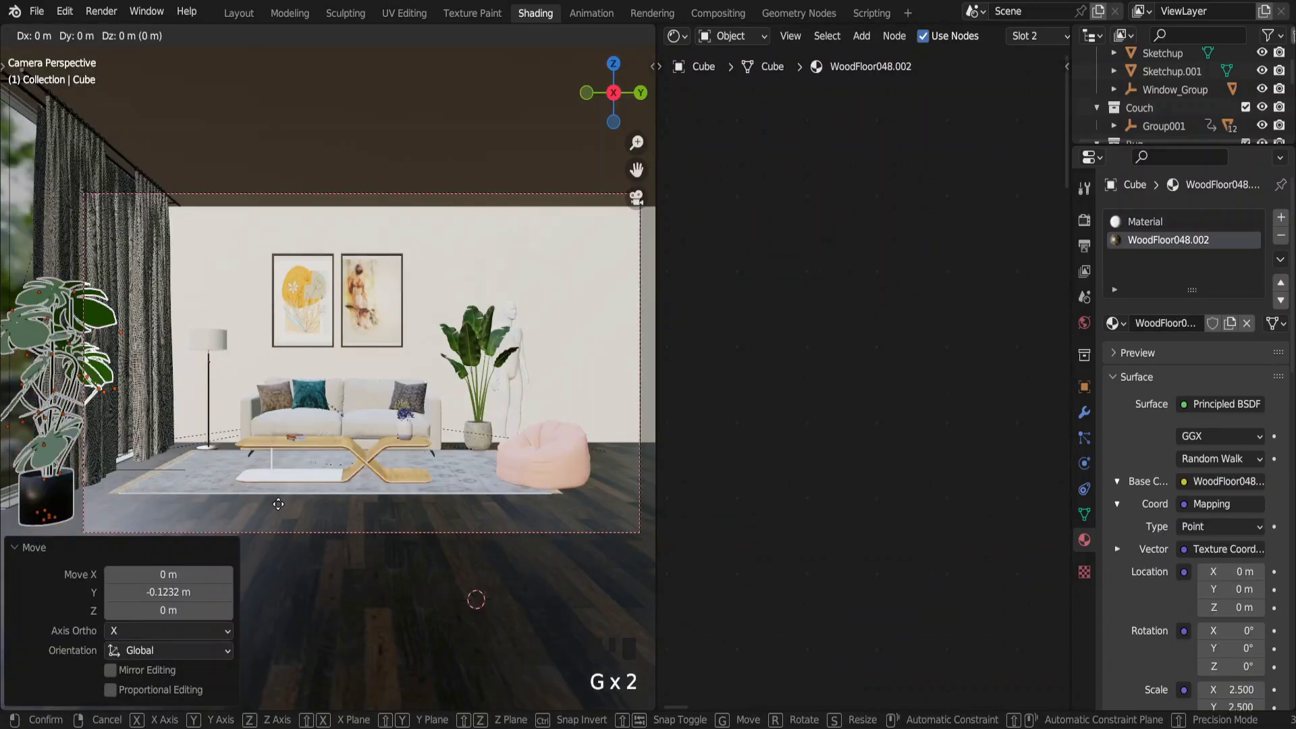
Move the tall potted plant by the curtain about -0.36 m along X.
key(x)
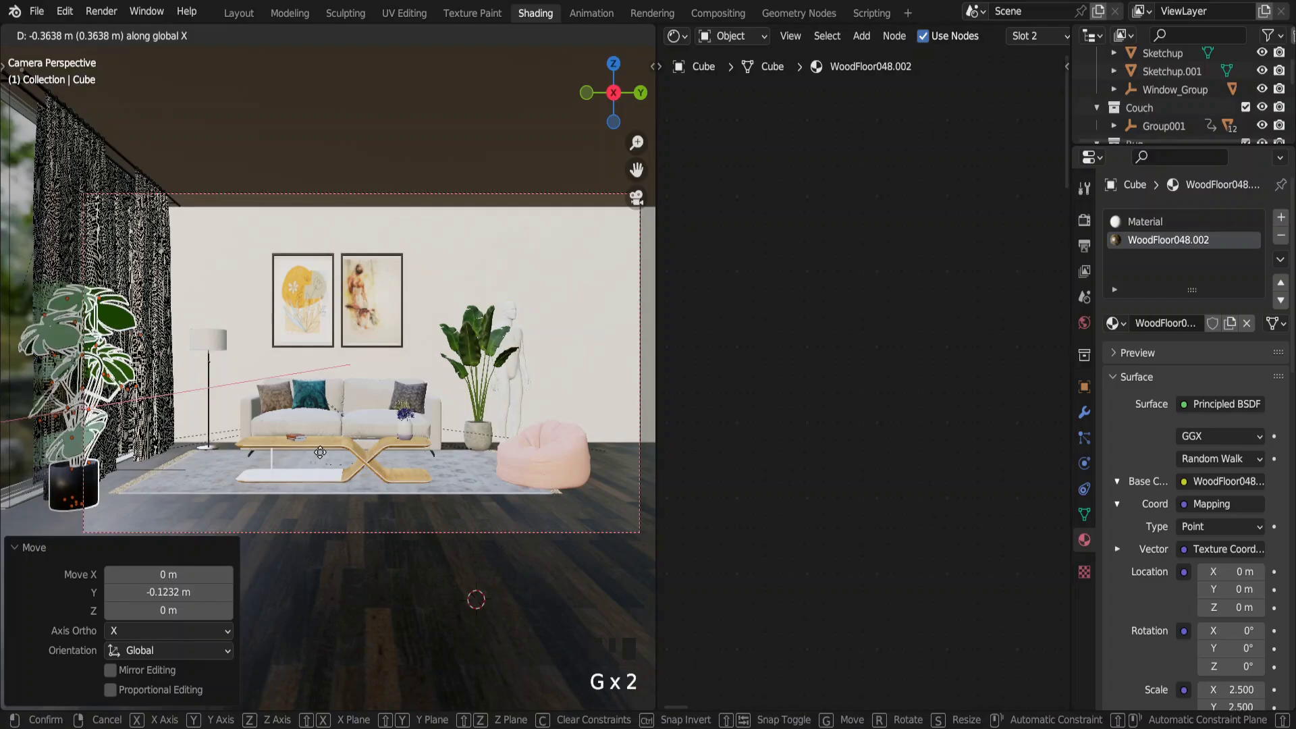
click(321, 450)
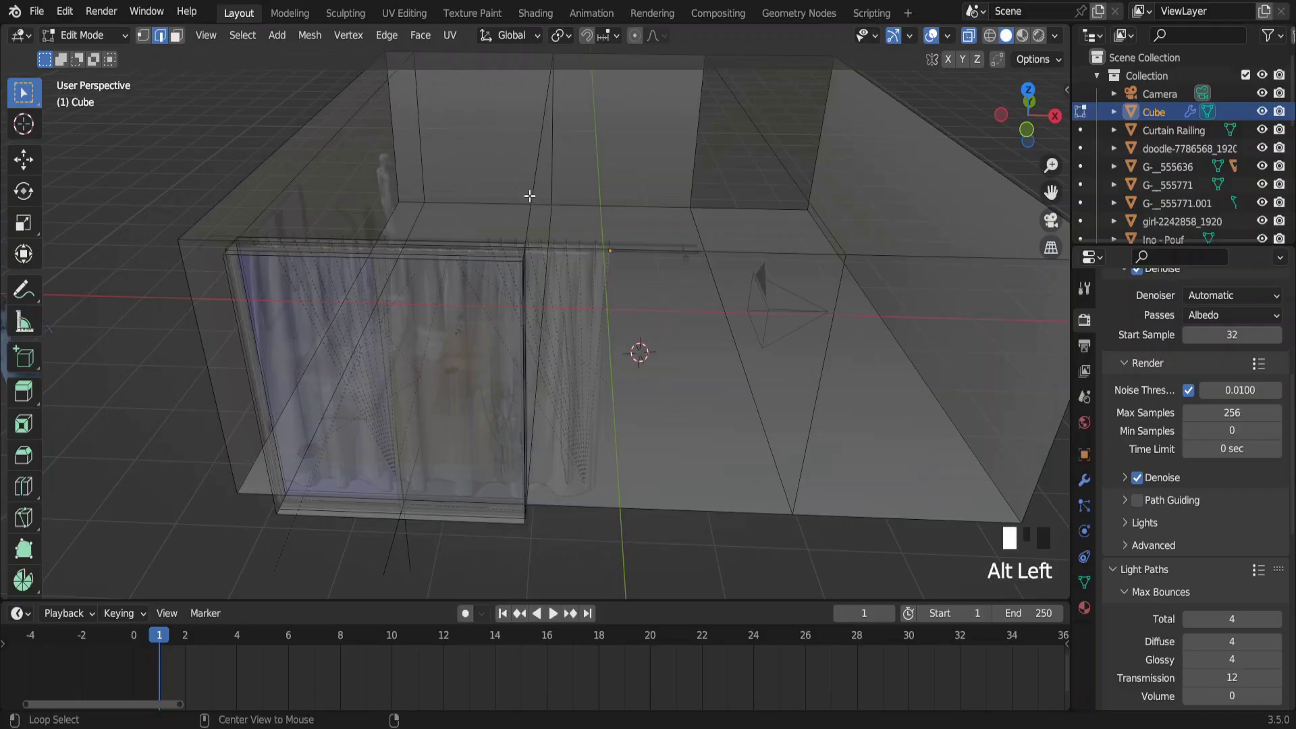
Select the window opening's edges in the room mesh, and box-select the outer side section of the window frame.
alt+click(530, 196)
scroll(524, 232, up, 3)
shift+click(319, 333)
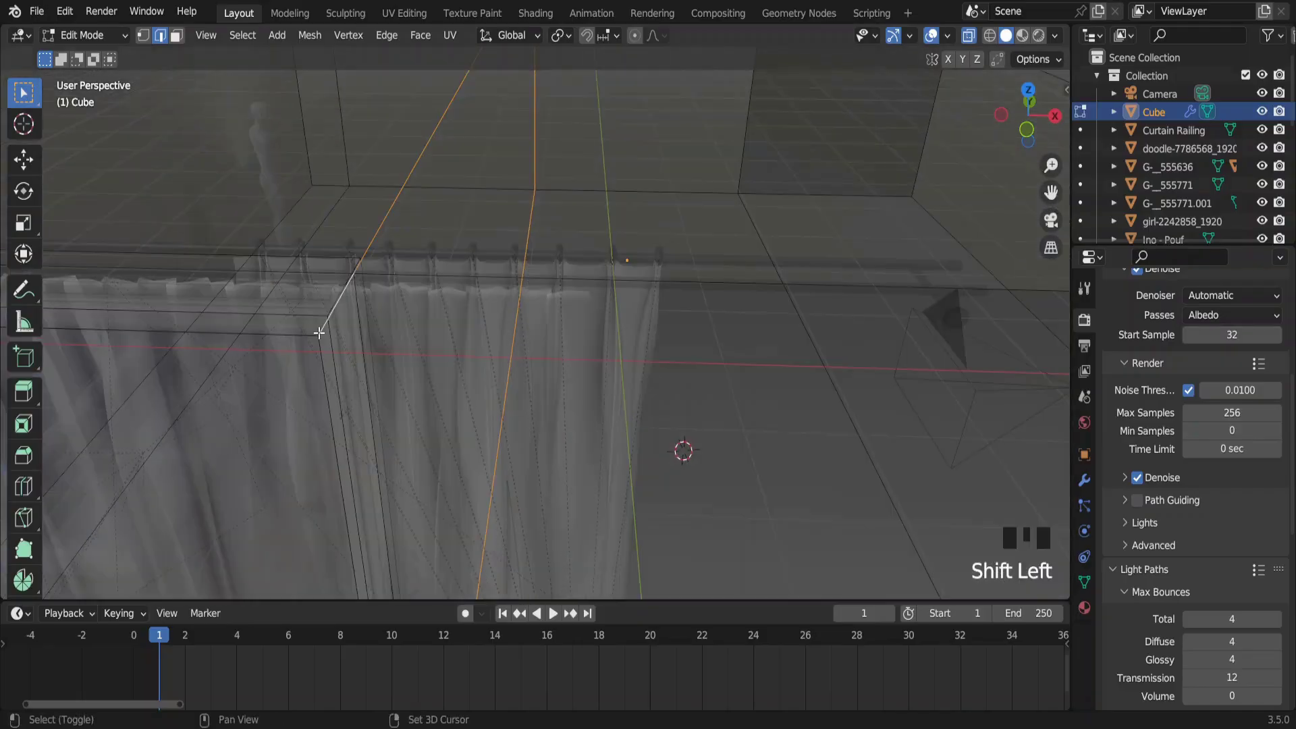
shift+click(328, 416)
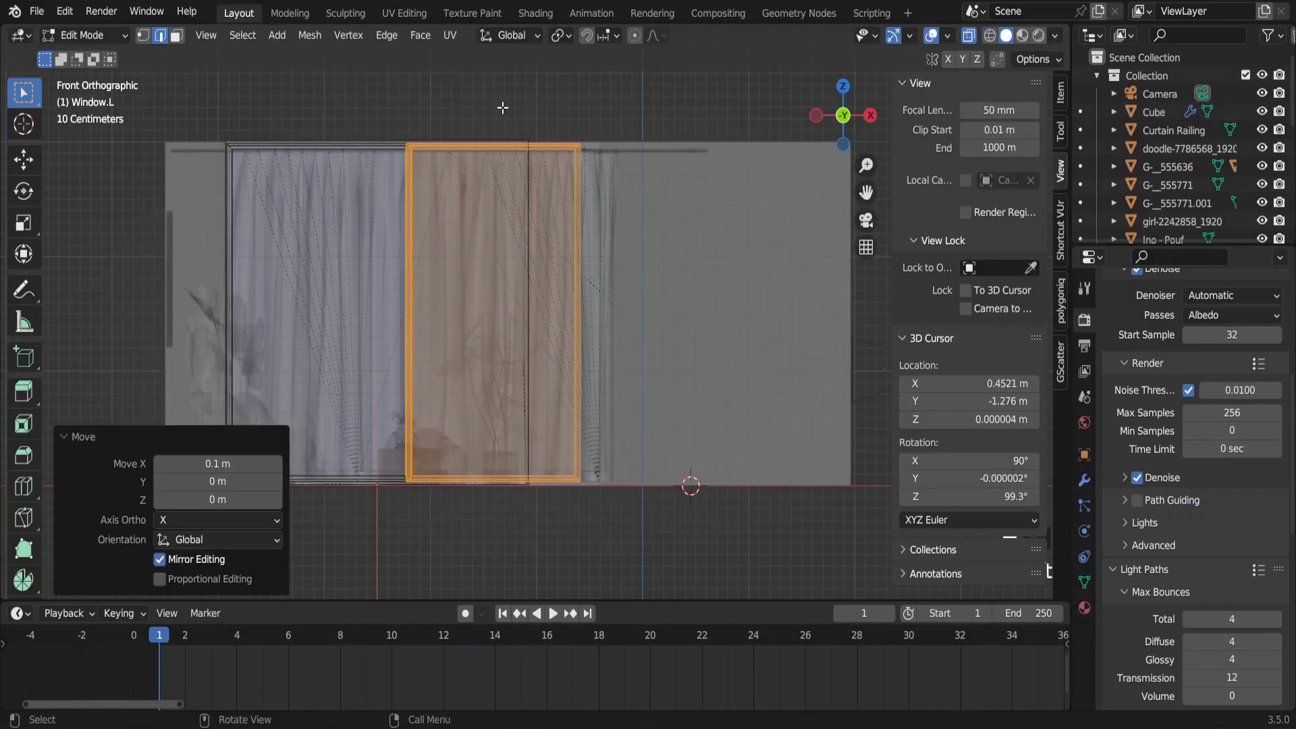
drag(503, 108, 699, 540)
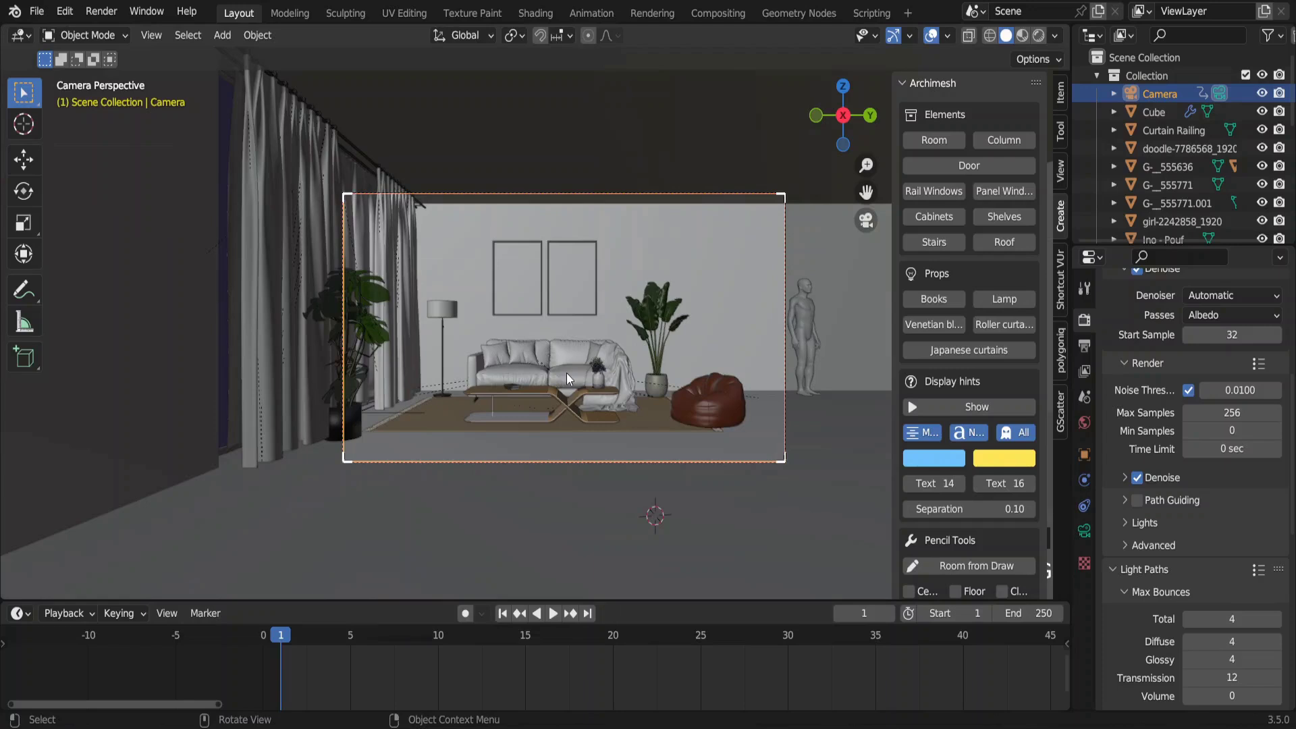
Keyframe the camera's location and rotation on frame 1, then on frame 2 with Z rotation 112° and a move of about 1.55 m along Y.
key(i)
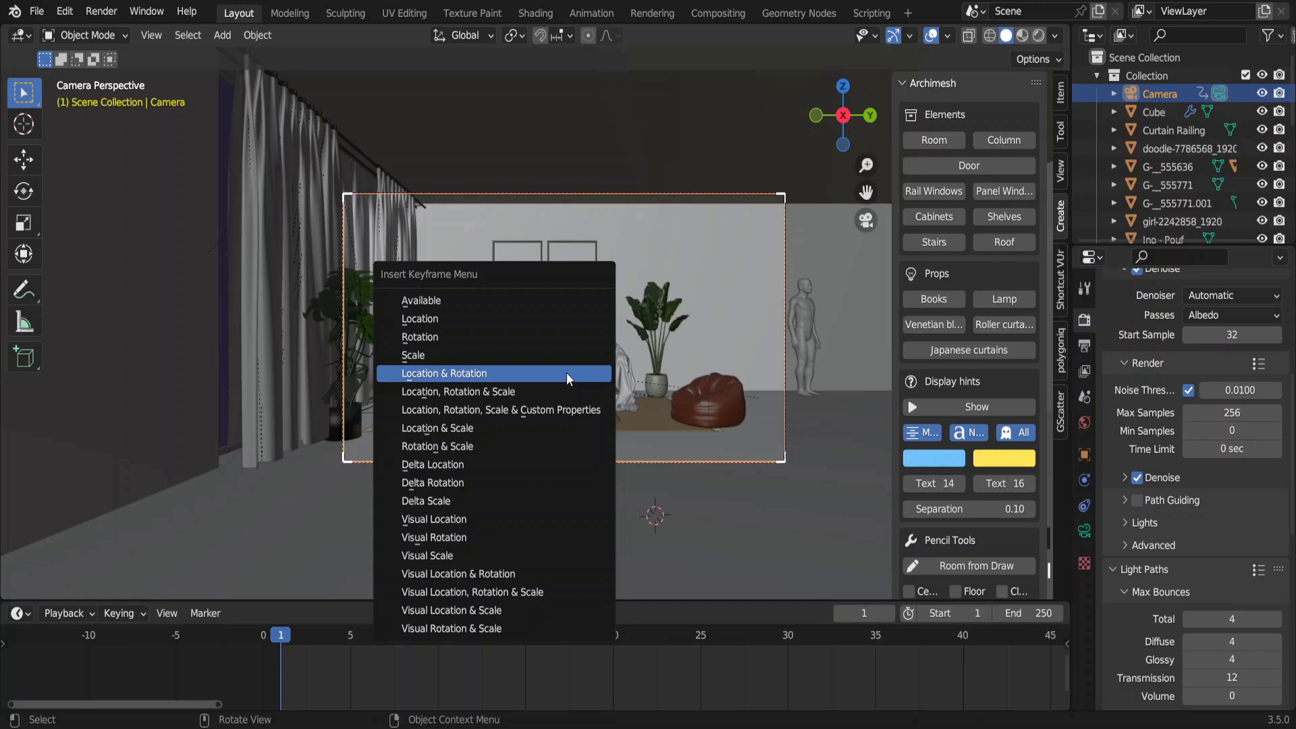
click(566, 372)
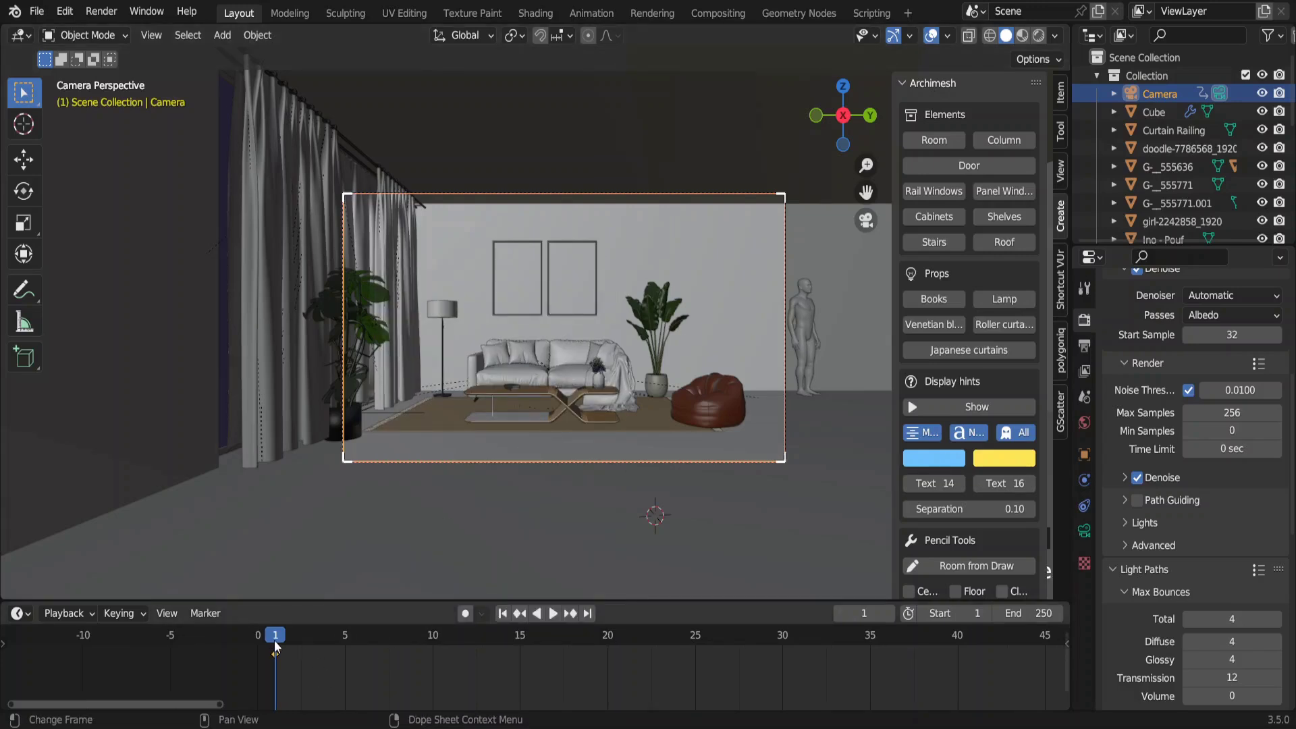
key(Right)
click(1060, 93)
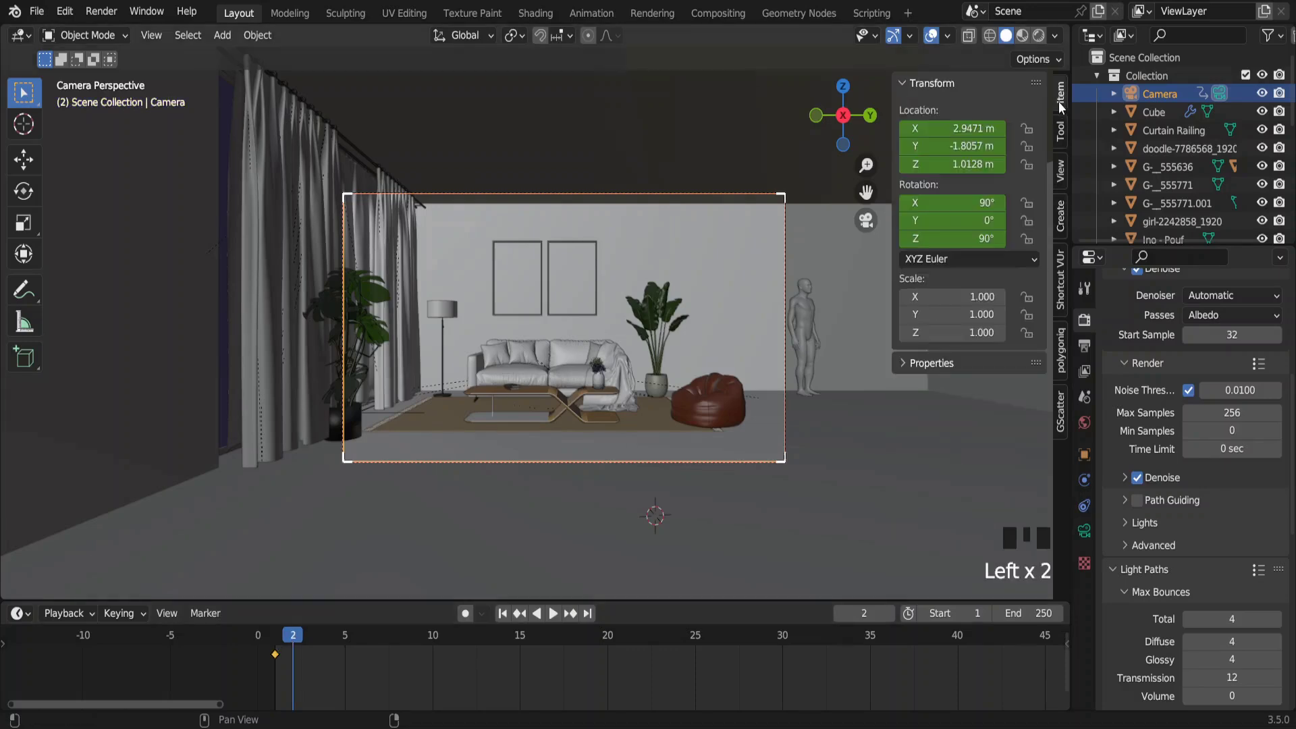
drag(977, 203, 1000, 239)
key(g)
key(y)
click(709, 373)
key(i)
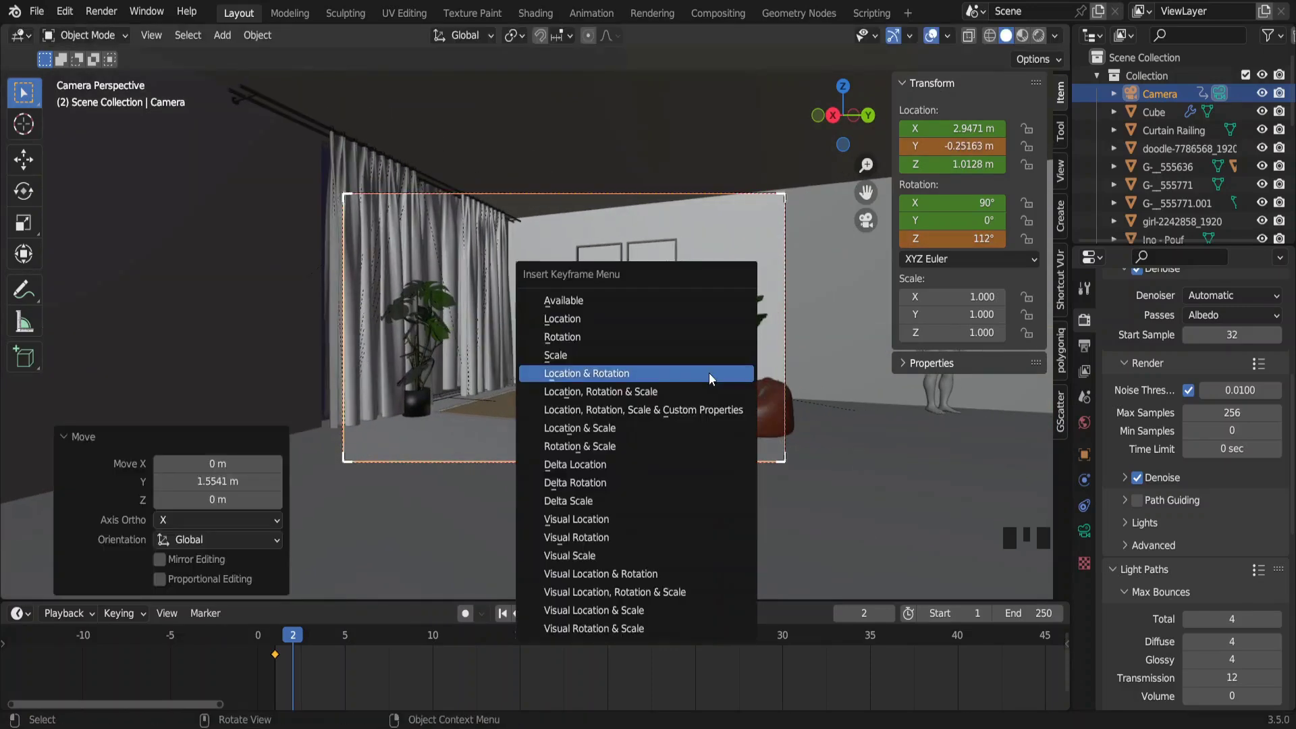
click(708, 372)
key(g)
key(x)
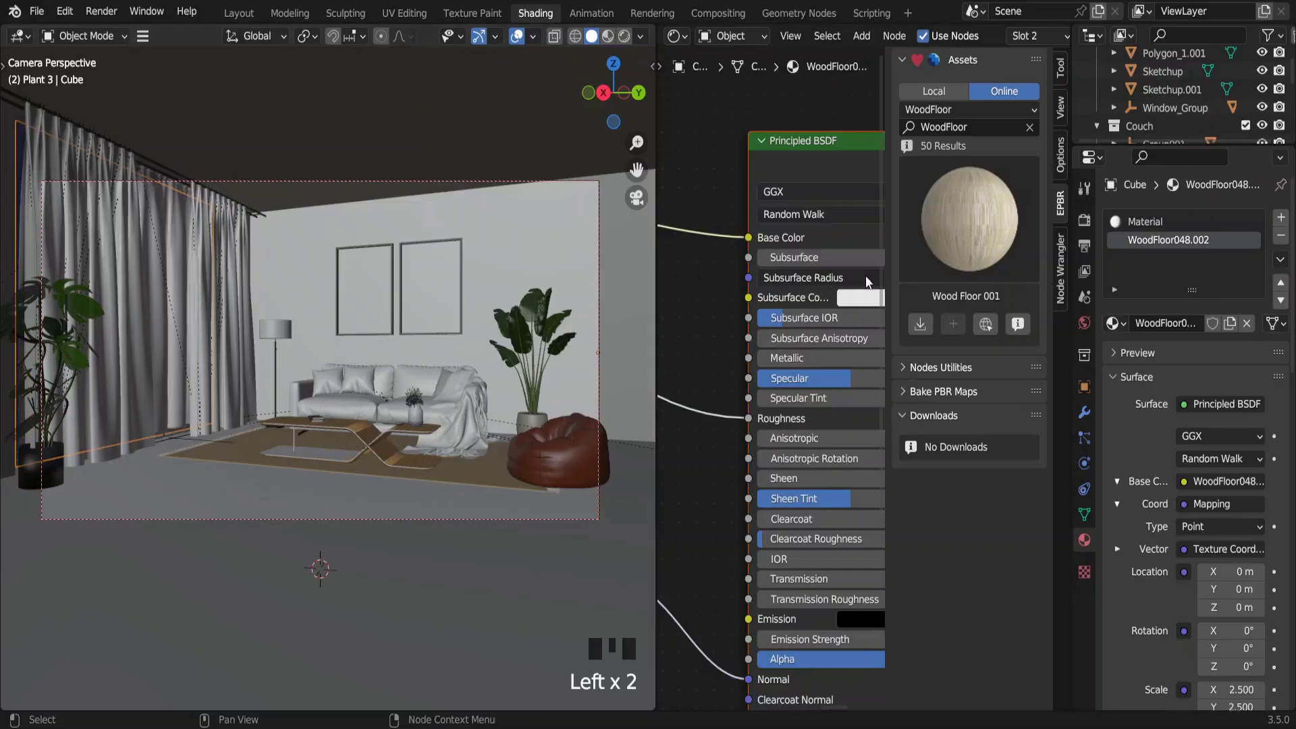
Pick WoodFloor039 from the online wood floor textures and add it as a material on the room mesh.
click(953, 226)
scroll(900, 634, down, 3)
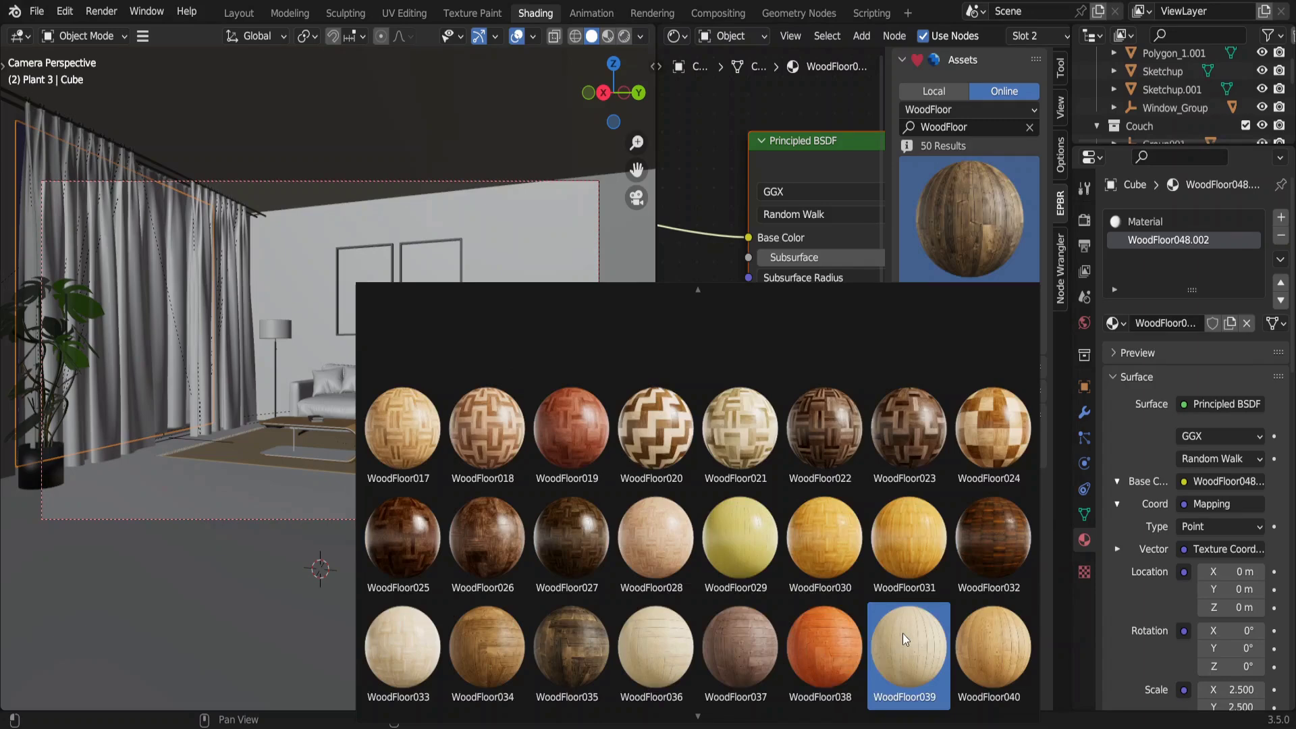
click(902, 633)
click(950, 323)
click(972, 620)
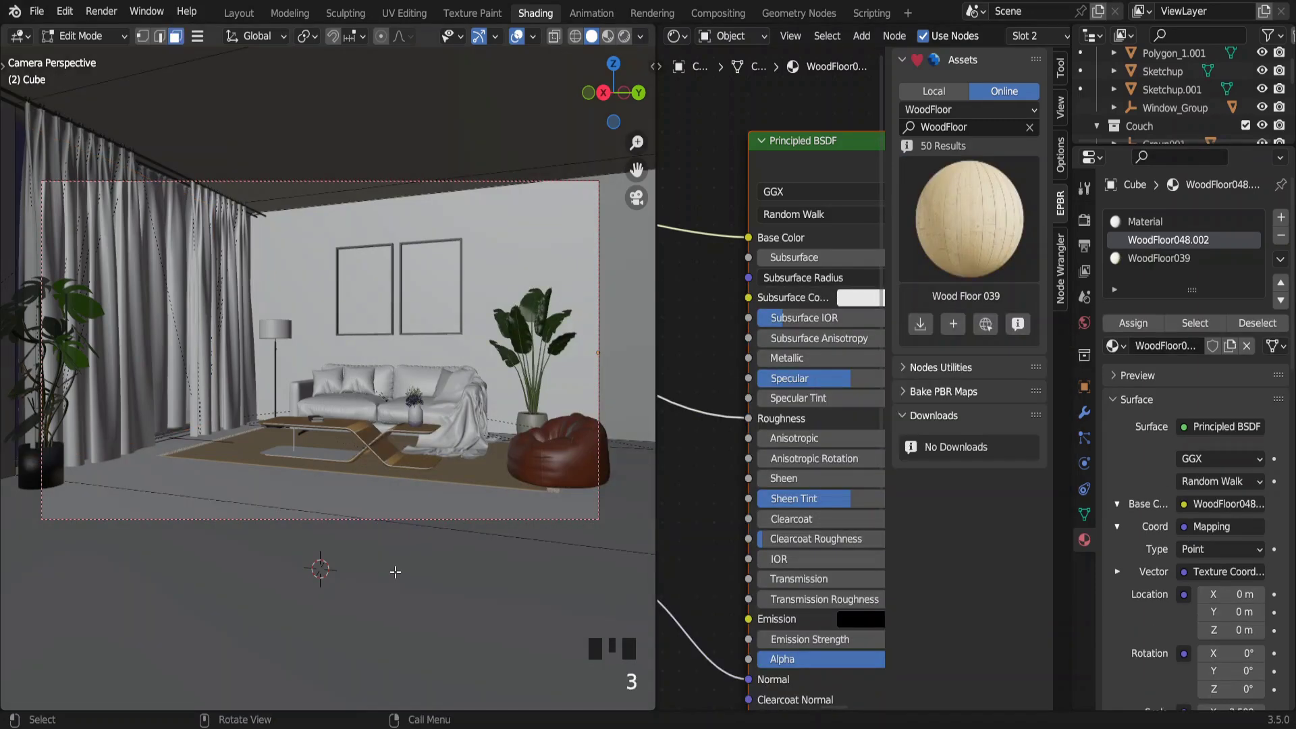
Select the room's floor faces by similar normals and assign the WoodFloor039 material to them.
click(396, 572)
key(shift+g)
click(398, 574)
click(1151, 258)
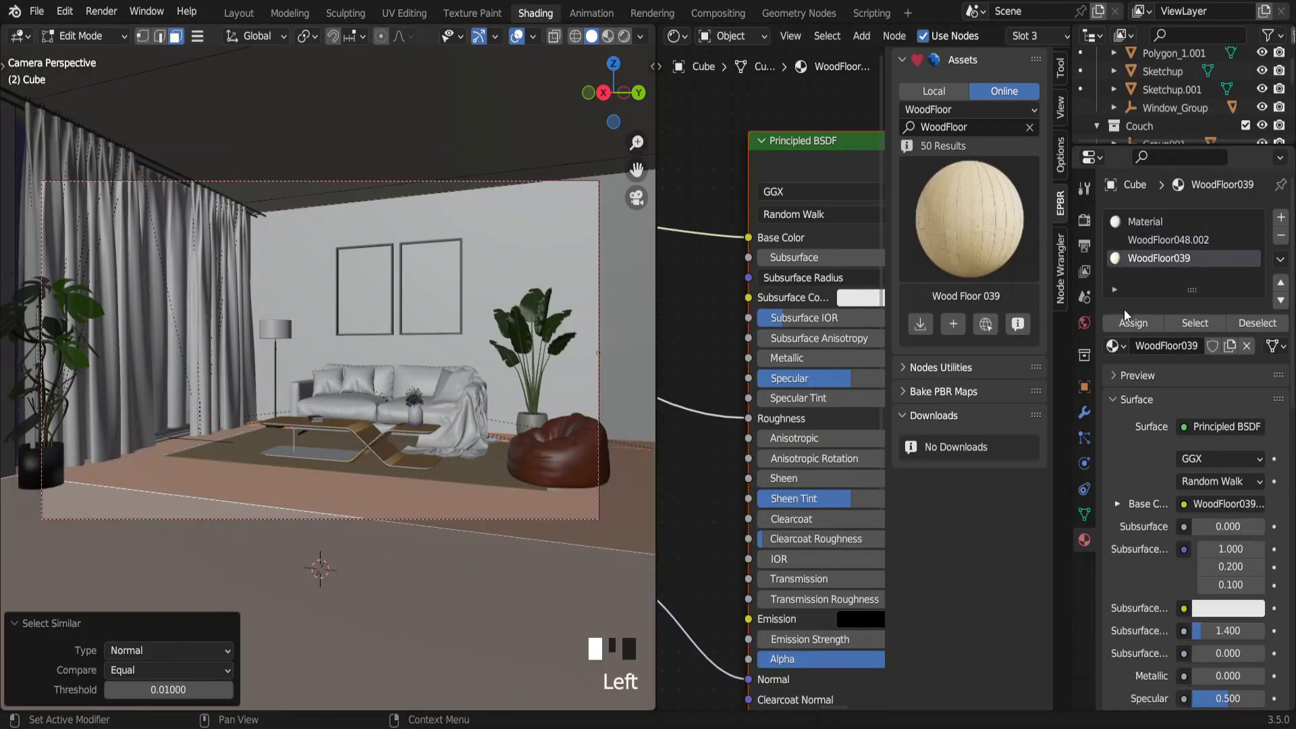
click(1125, 315)
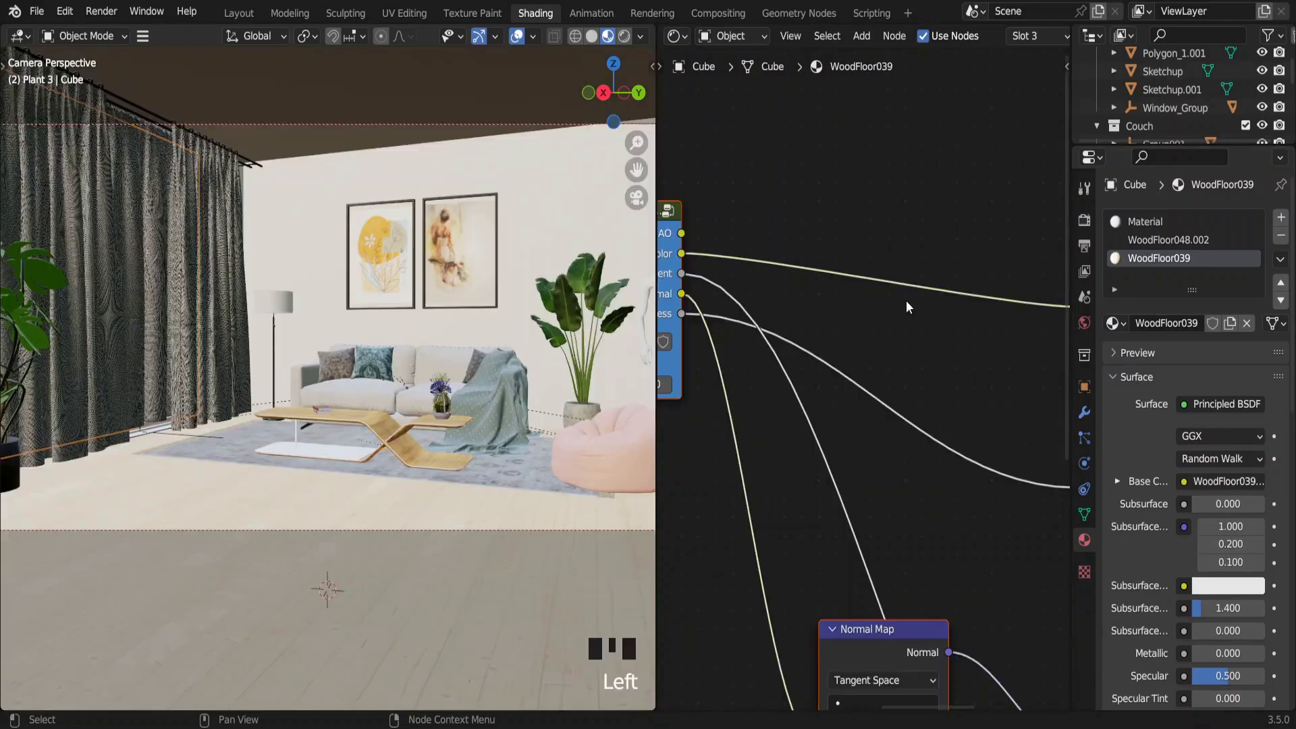
Insert a Hue Saturation Value node before the floor material's Base Color and set its Value to 0.1.
key(shift+a)
mouse_move(905, 301)
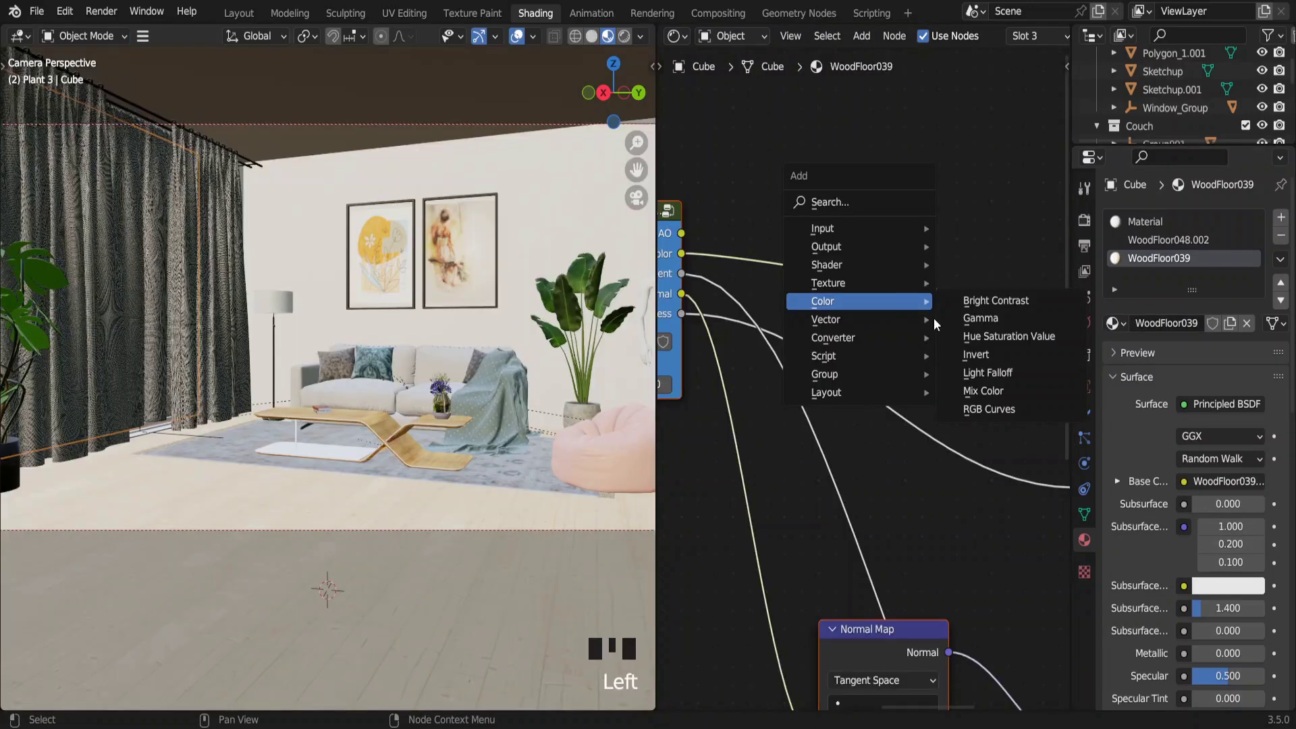
click(1009, 336)
click(912, 307)
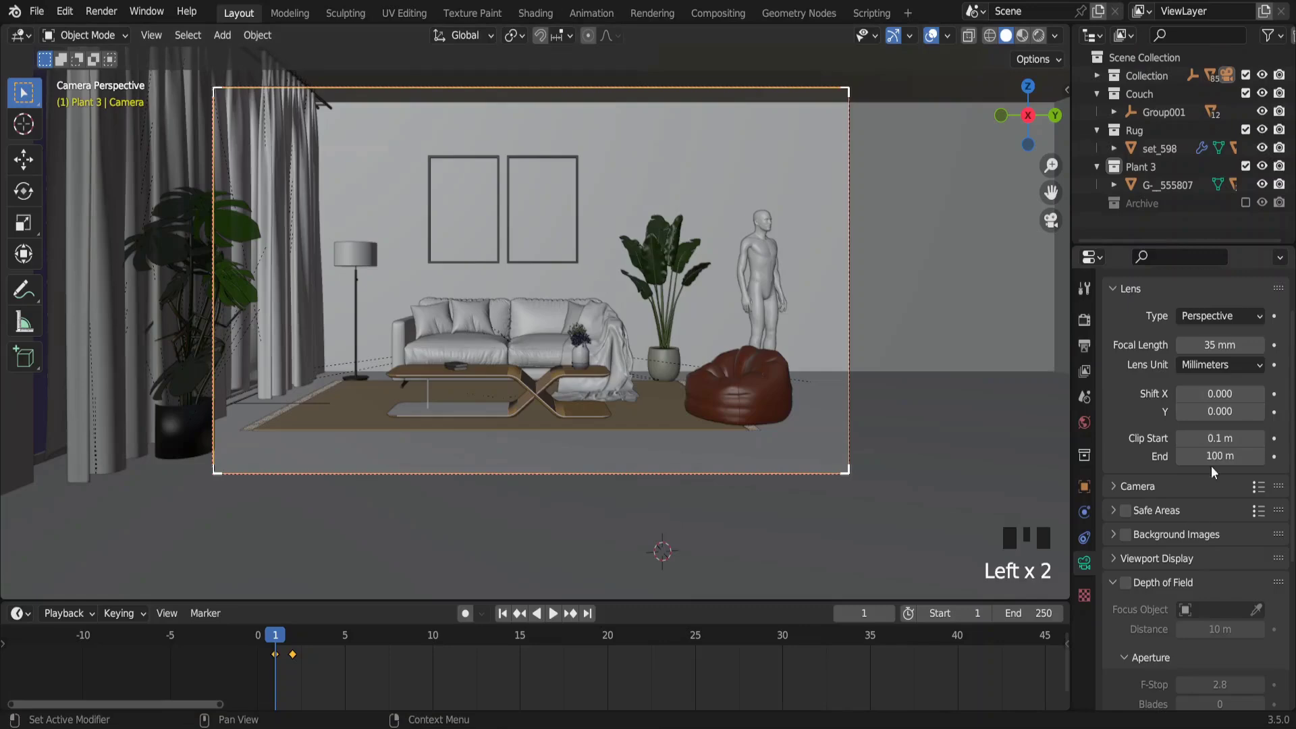
Set the camera's focal length to 50 mm, reposition it along its local Z axis and keyframe it on frame 1.
double_click(1221, 345)
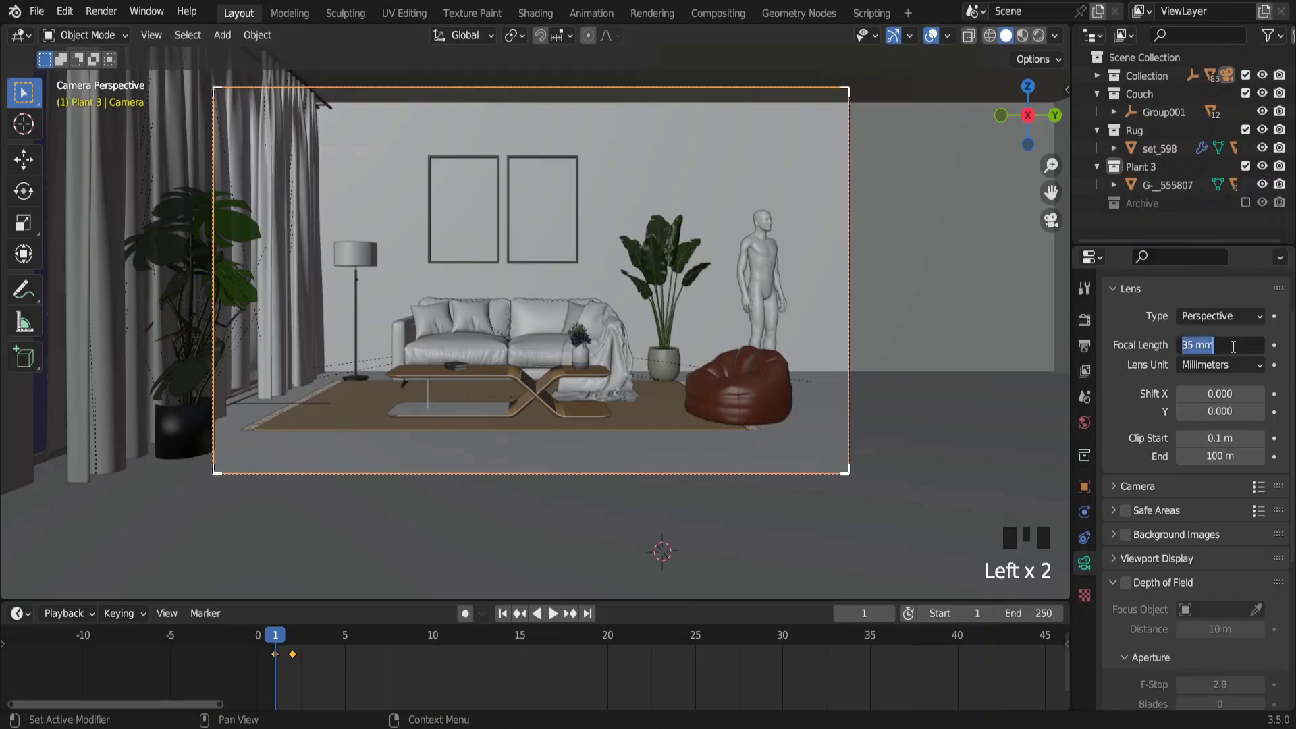
text(50)
key(Return)
key(g)
key(z)
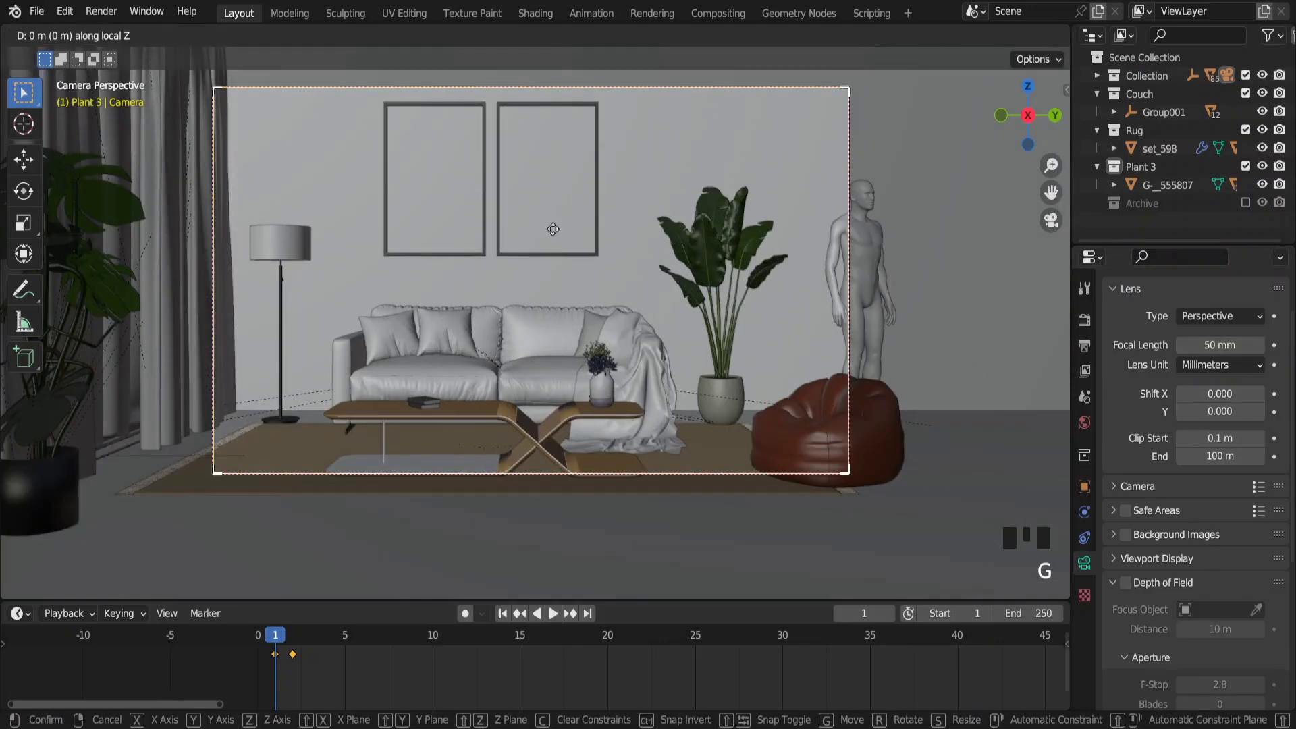
click(578, 288)
key(i)
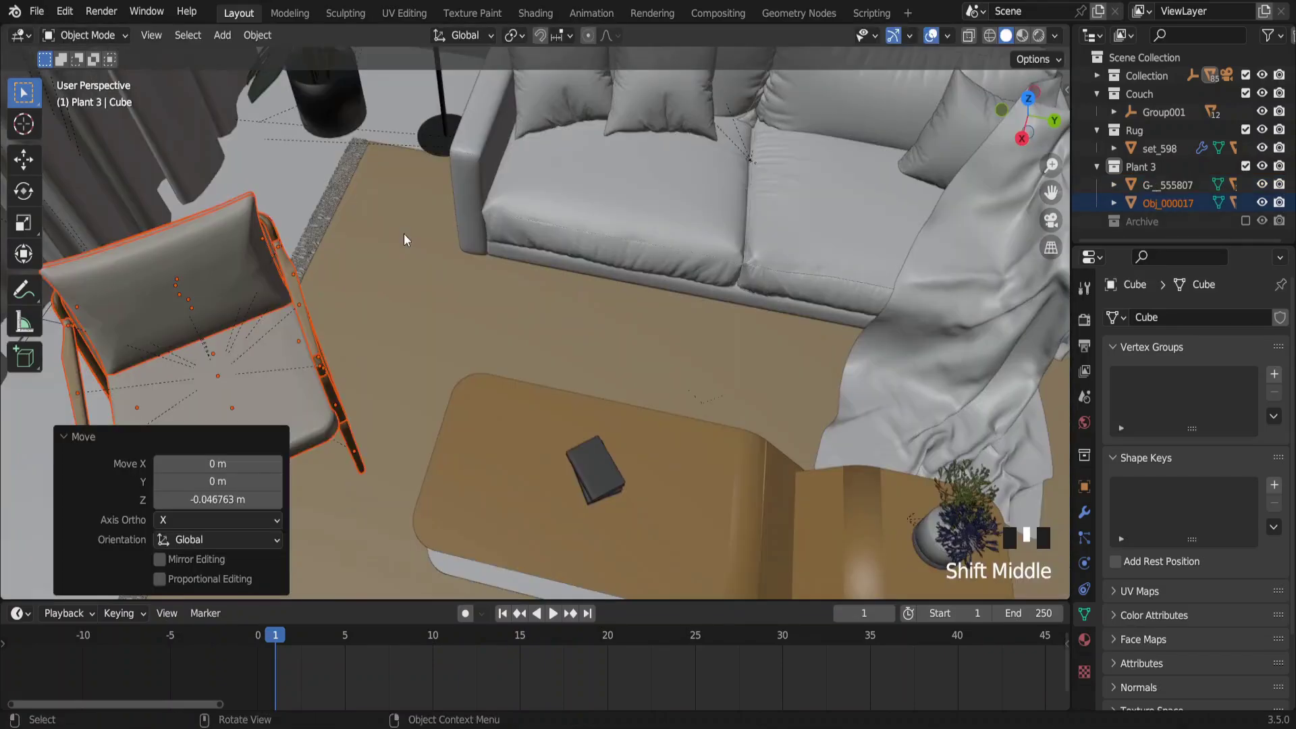
Rotate the armchair beside the rug about Z, then rotate the framed pouf about Z and move it along Y.
key(r)
key(z)
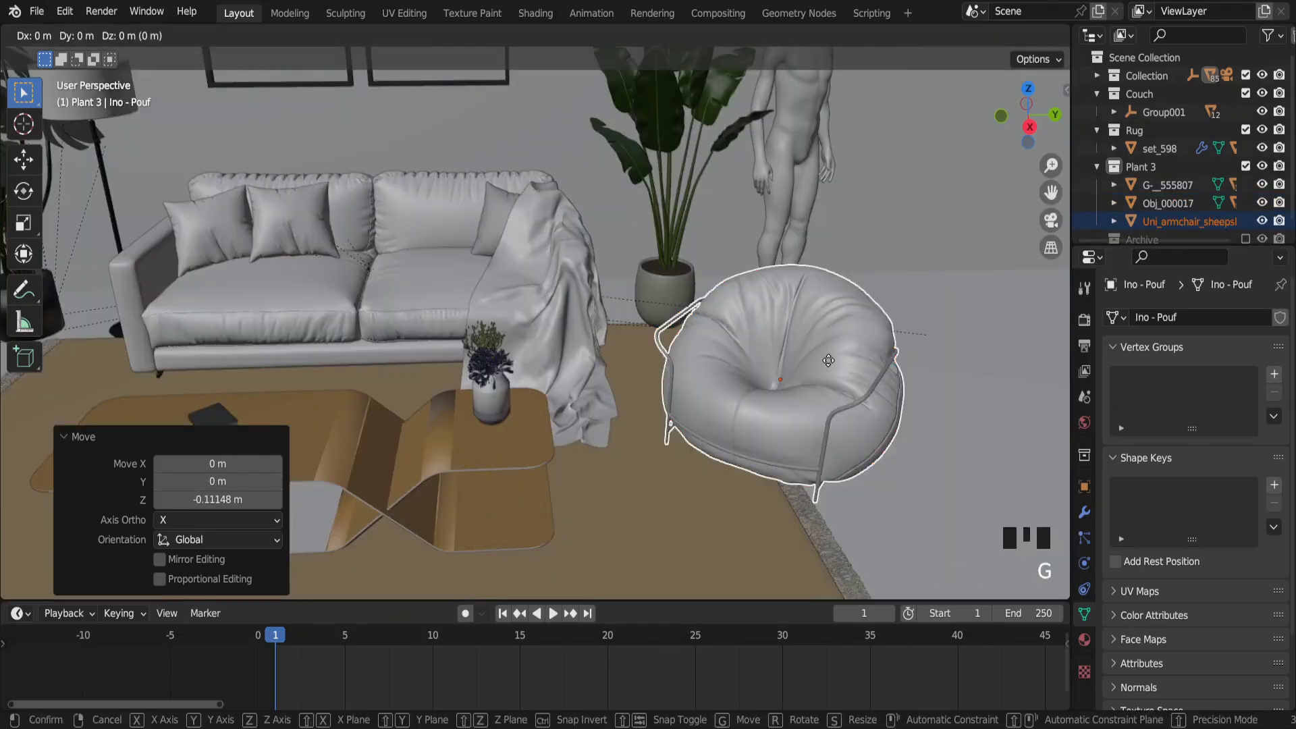
key(r)
key(z)
key(g)
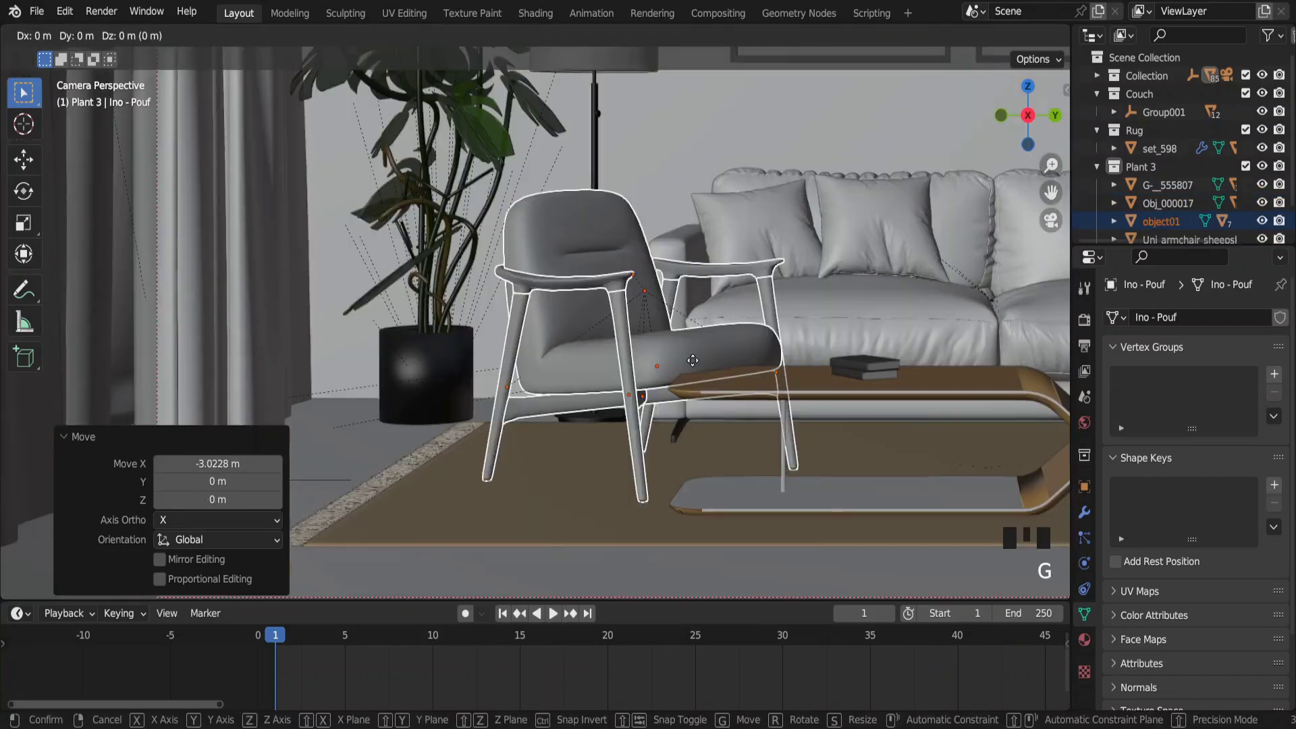
key(y)
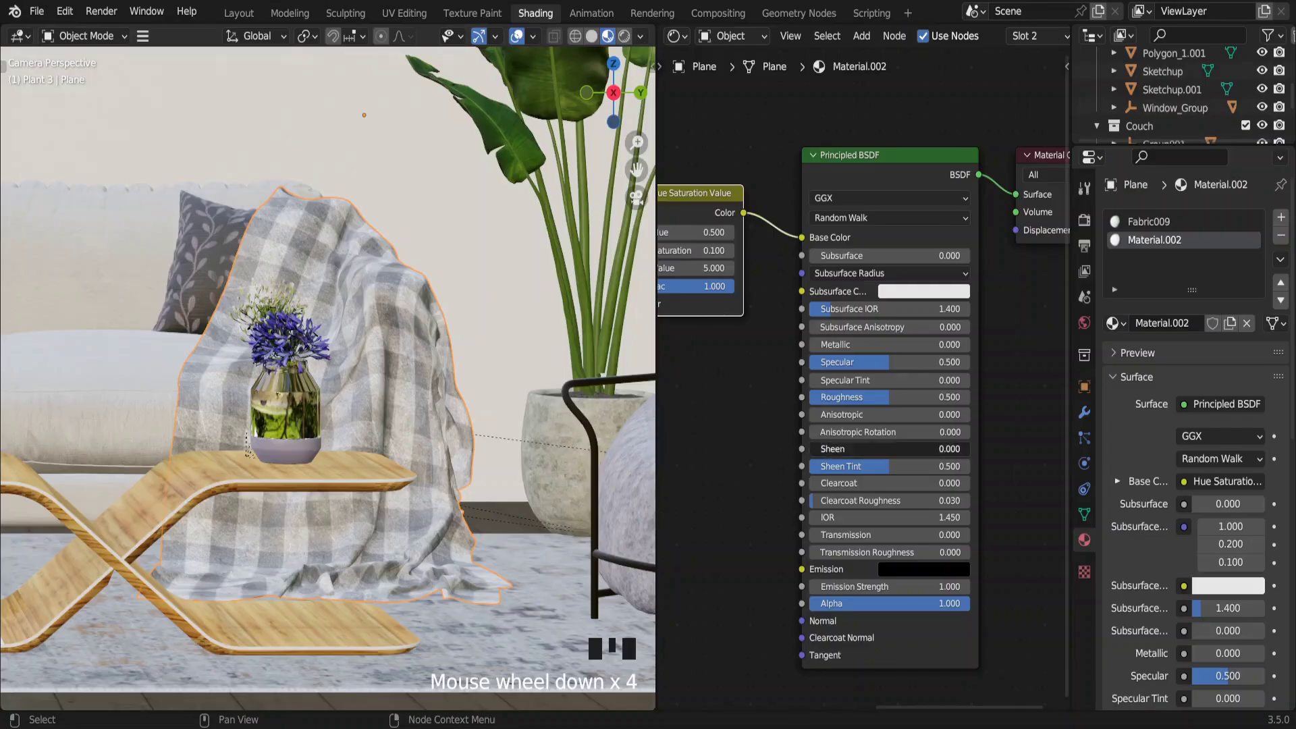
Raise the sheen and roughness of the checkered throw blanket's material.
click(877, 449)
drag(877, 397, 968, 397)
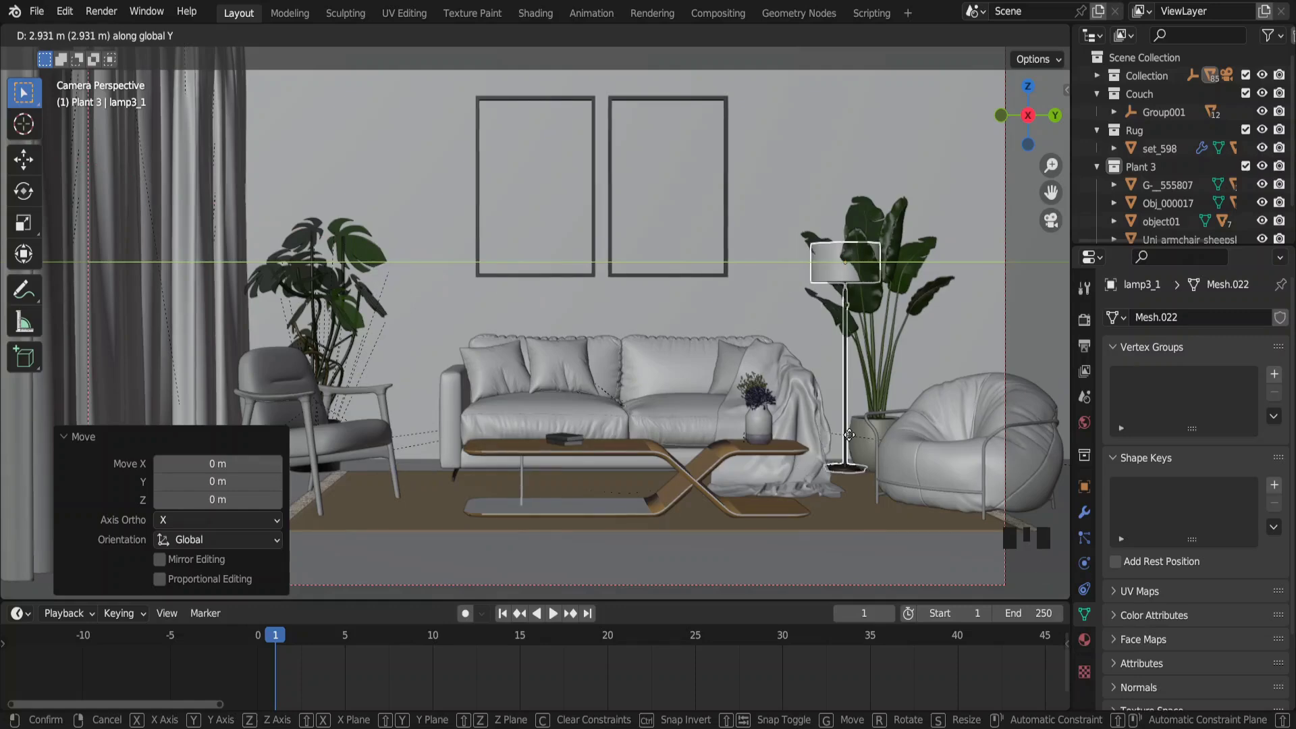
Move the floor lamp about 2.9 m along Y beside the pouf, and move the tall potted plant along Y behind the armchair.
click(861, 449)
click(867, 446)
key(g)
key(x)
key(y)
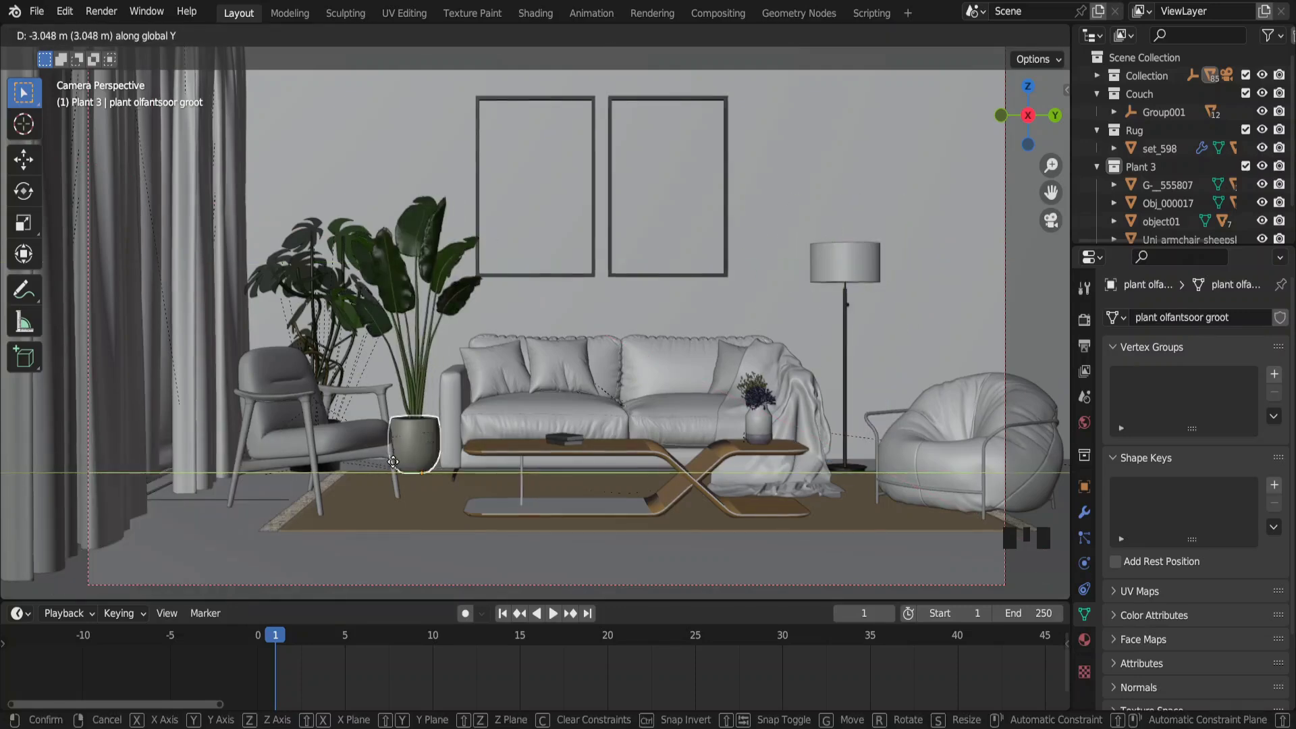
click(291, 461)
Move the plant in the black pot along Y toward the sofa's armrest.
click(365, 438)
key(g)
key(y)
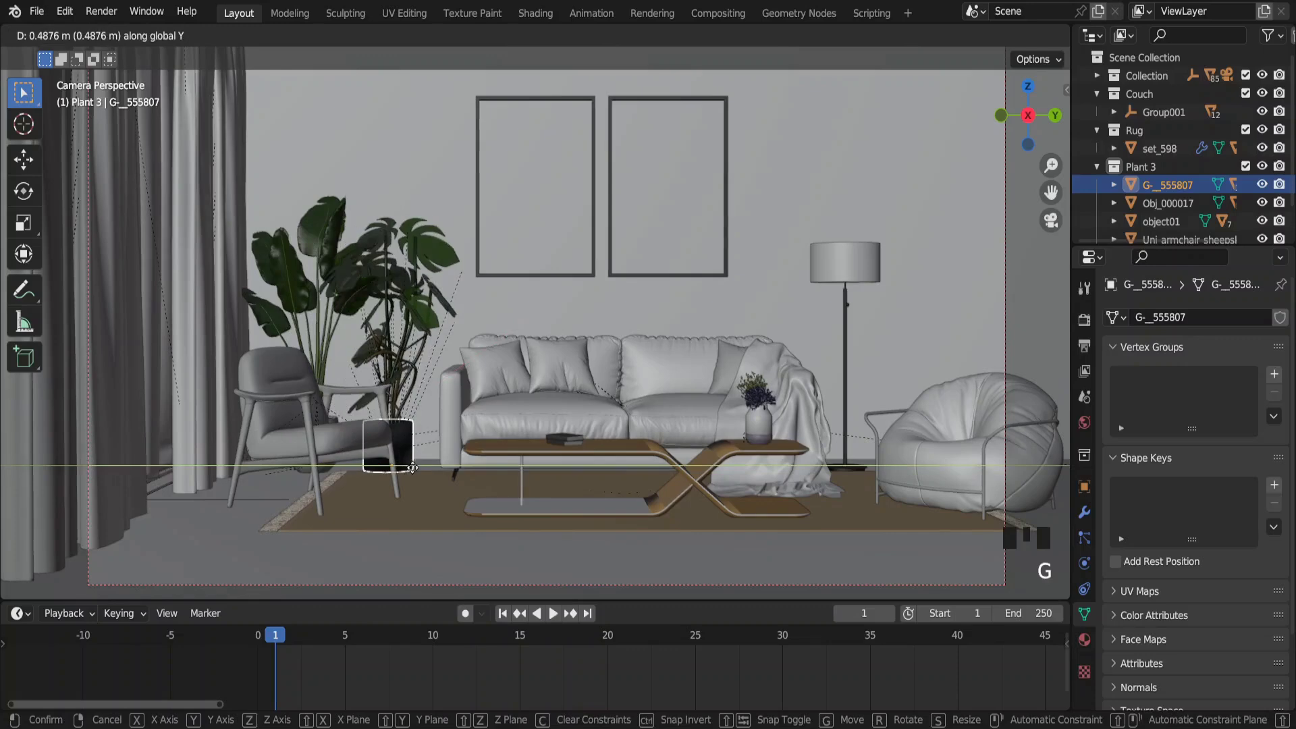
click(458, 409)
text(s.)
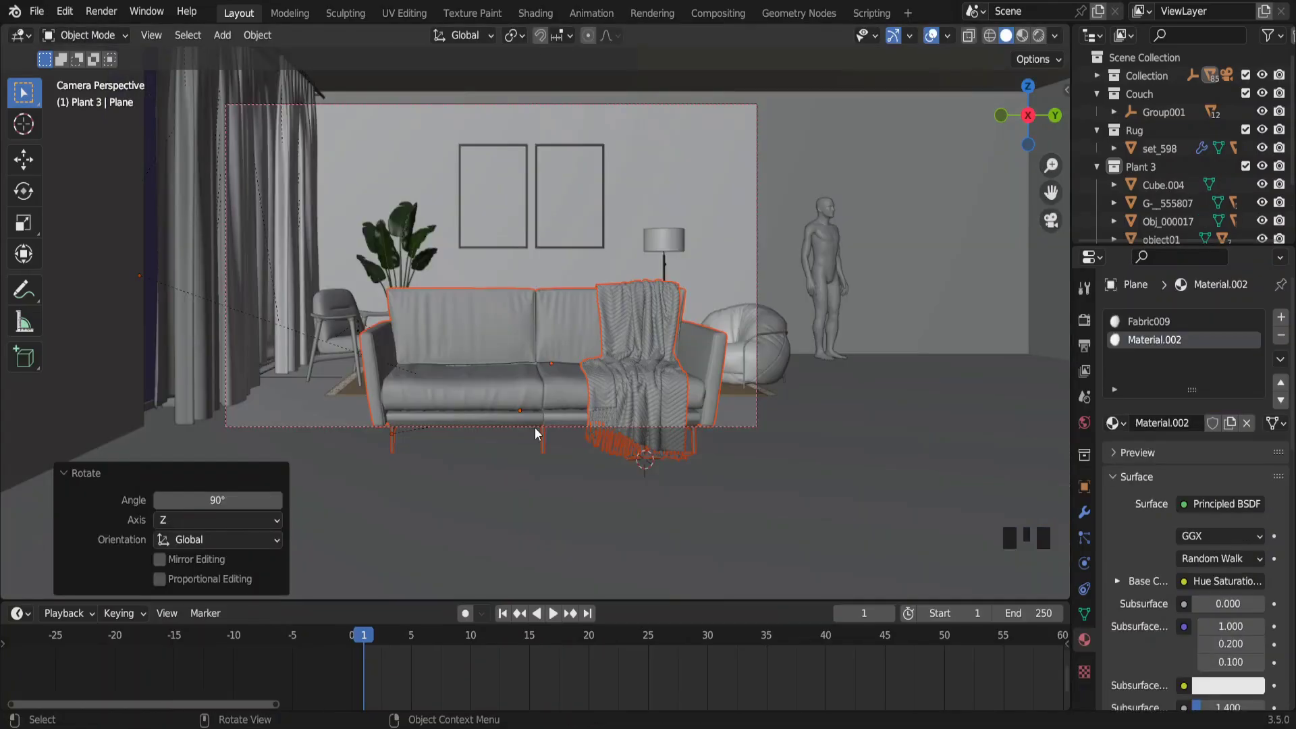
key(g)
key(y)
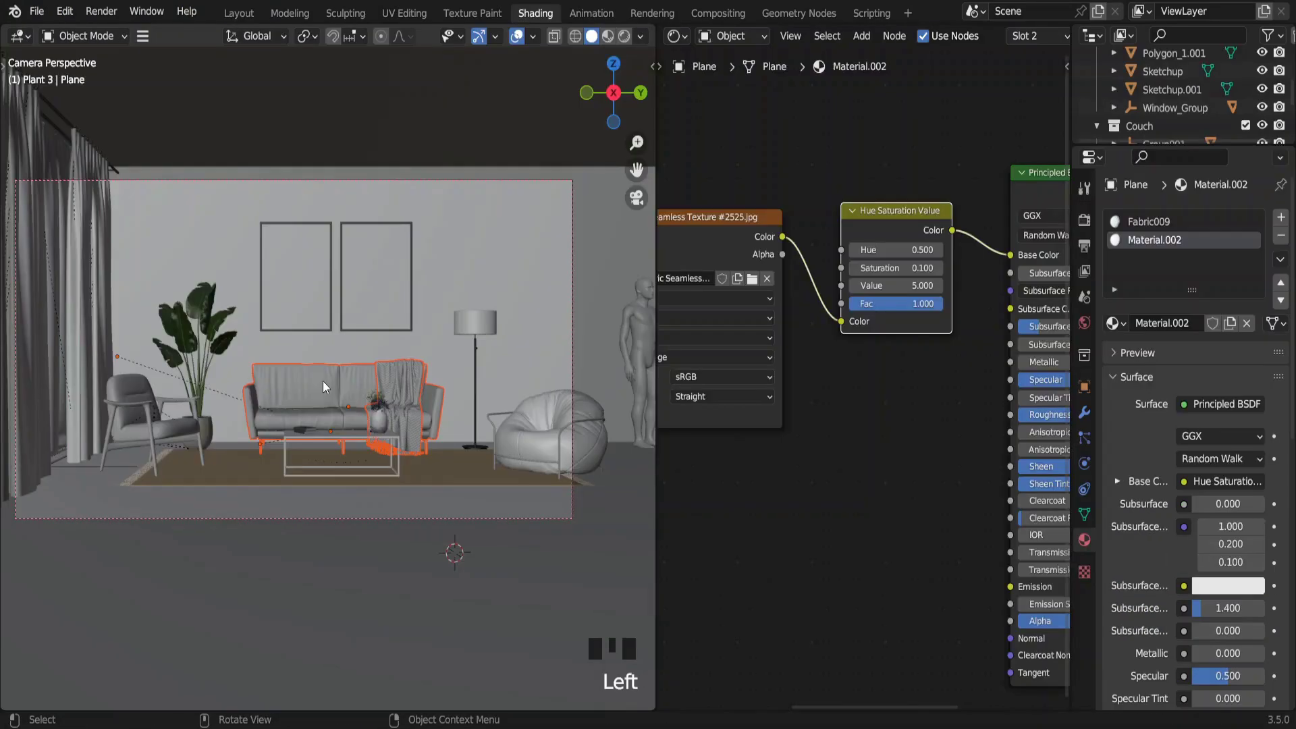
Set the sofa material's RGB color to white with saturation 0 and value 1, and show the material preview.
click(323, 380)
scroll(813, 384, up, 3)
click(813, 386)
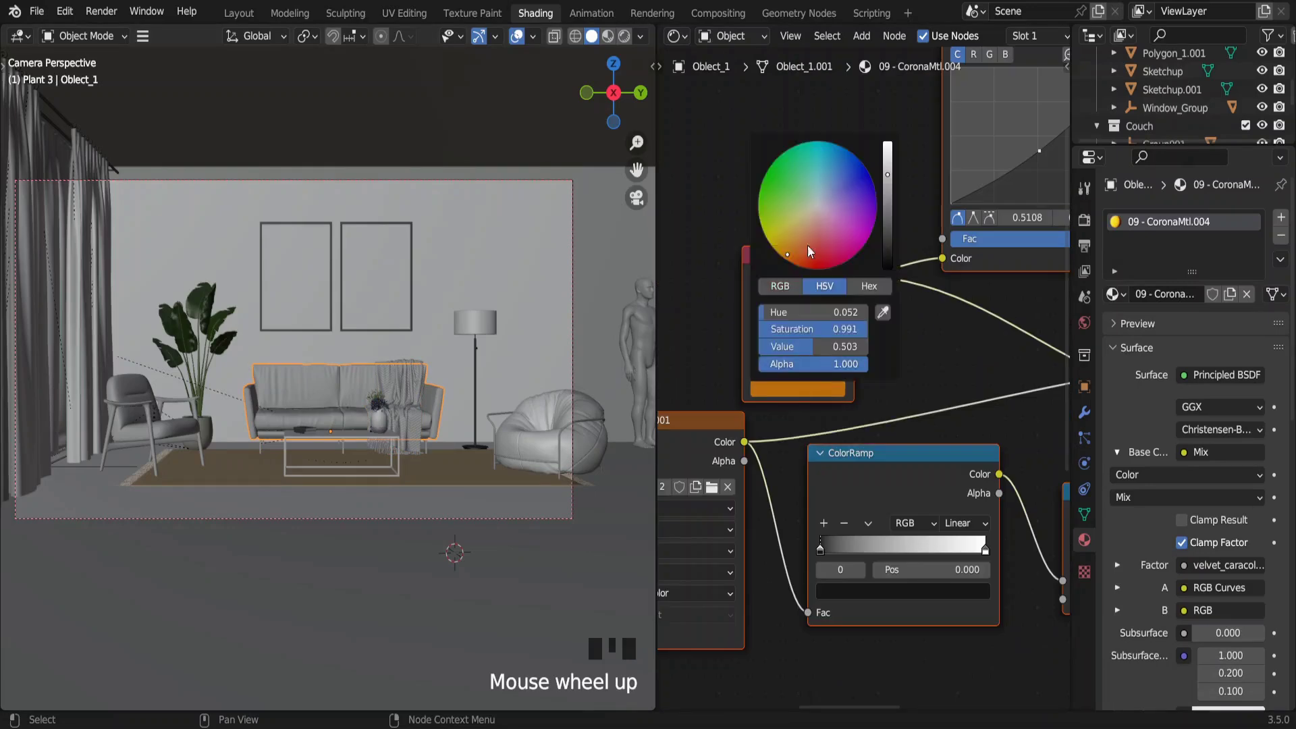
click(813, 211)
drag(830, 331, 790, 331)
drag(830, 347, 828, 347)
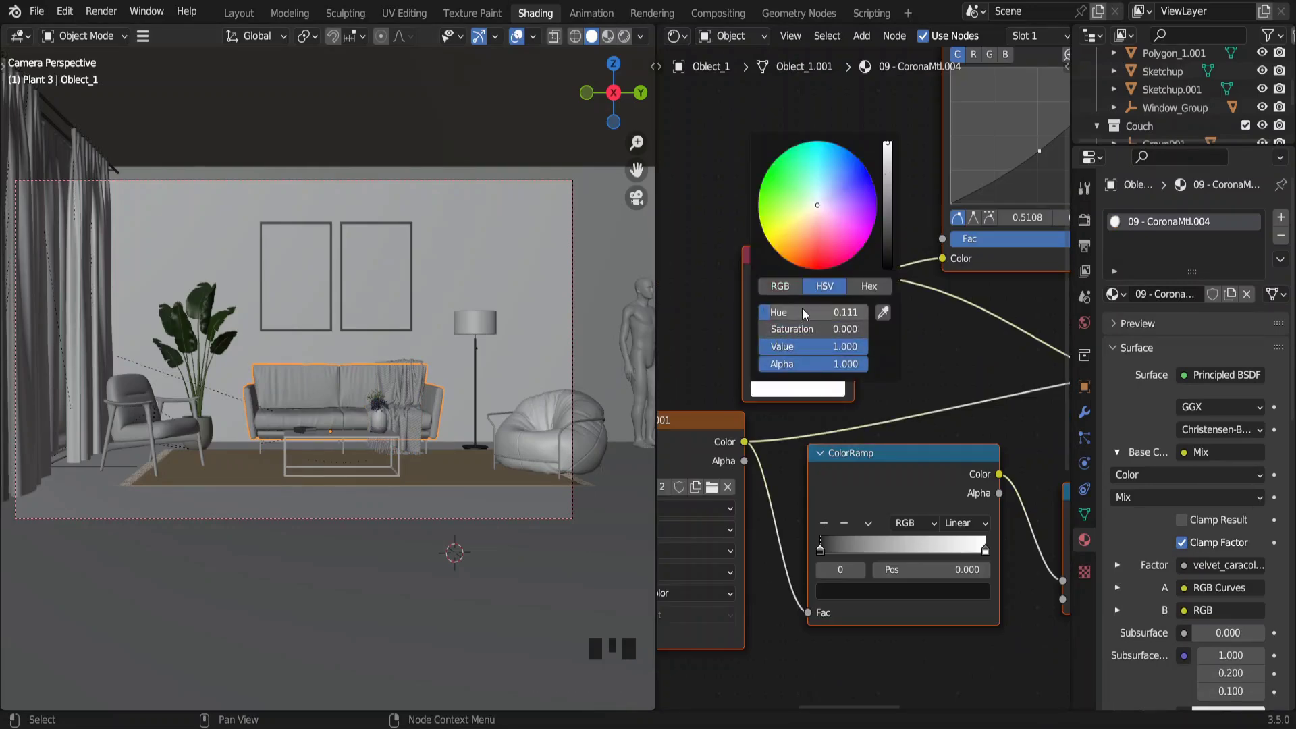
click(607, 35)
On frame 3, align the camera to an angled view facing the curtains and sofa, and move it back about 1.6 m along local Z.
key(Left)
key(Left)
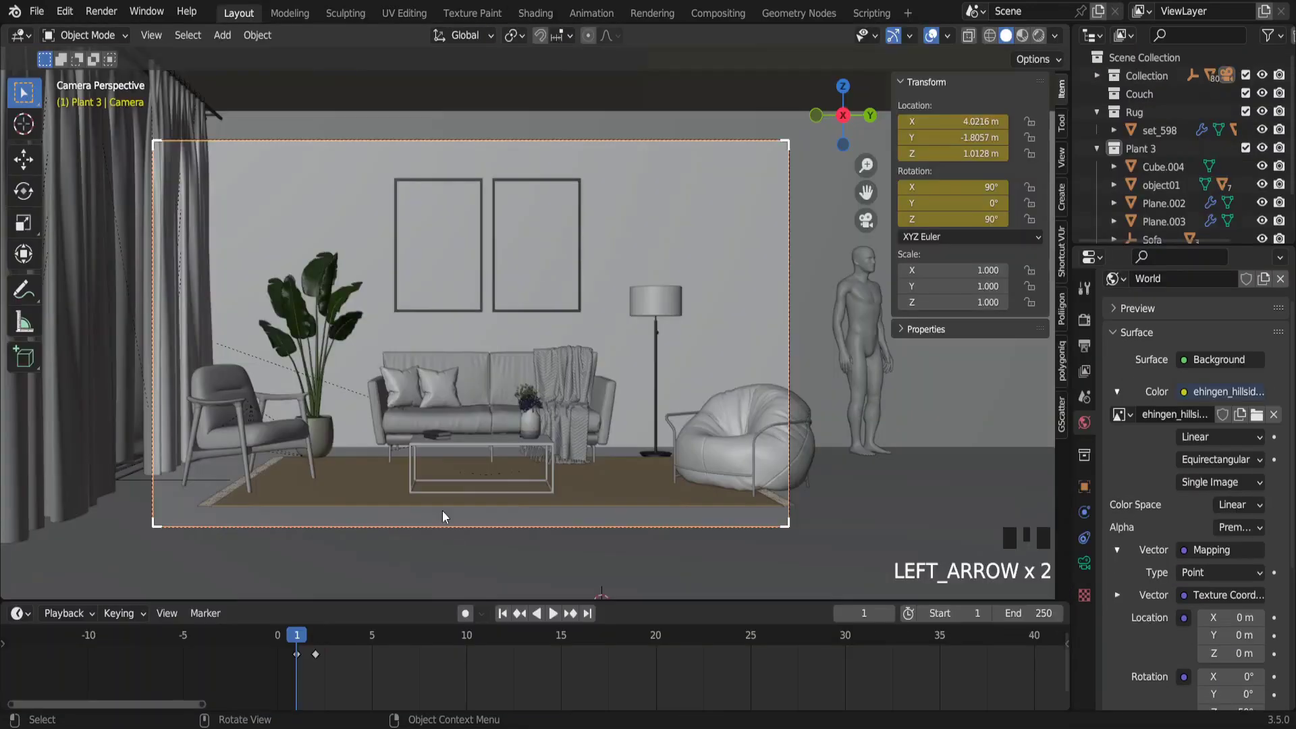
key(Right)
key(Right)
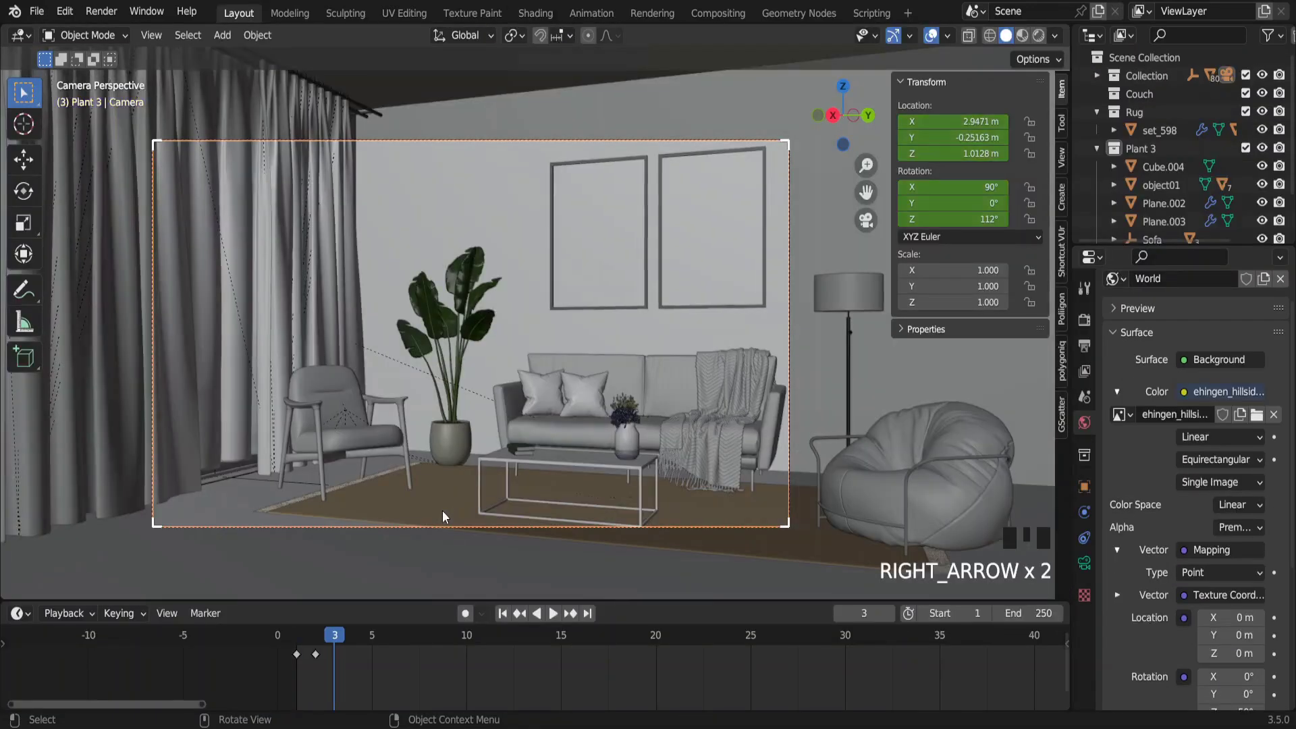
middle_drag(442, 511, 501, 460)
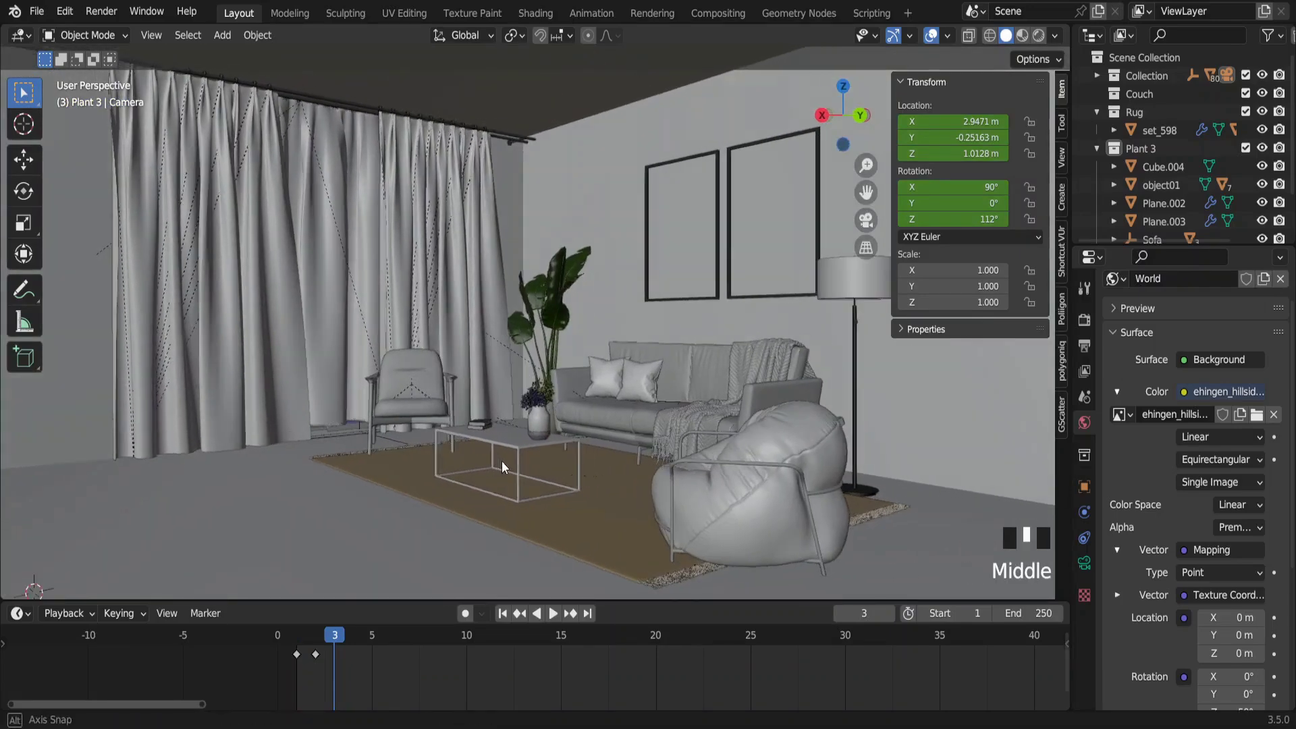
key(ctrl+alt+KP_0)
key(g)
key(z)
key(z)
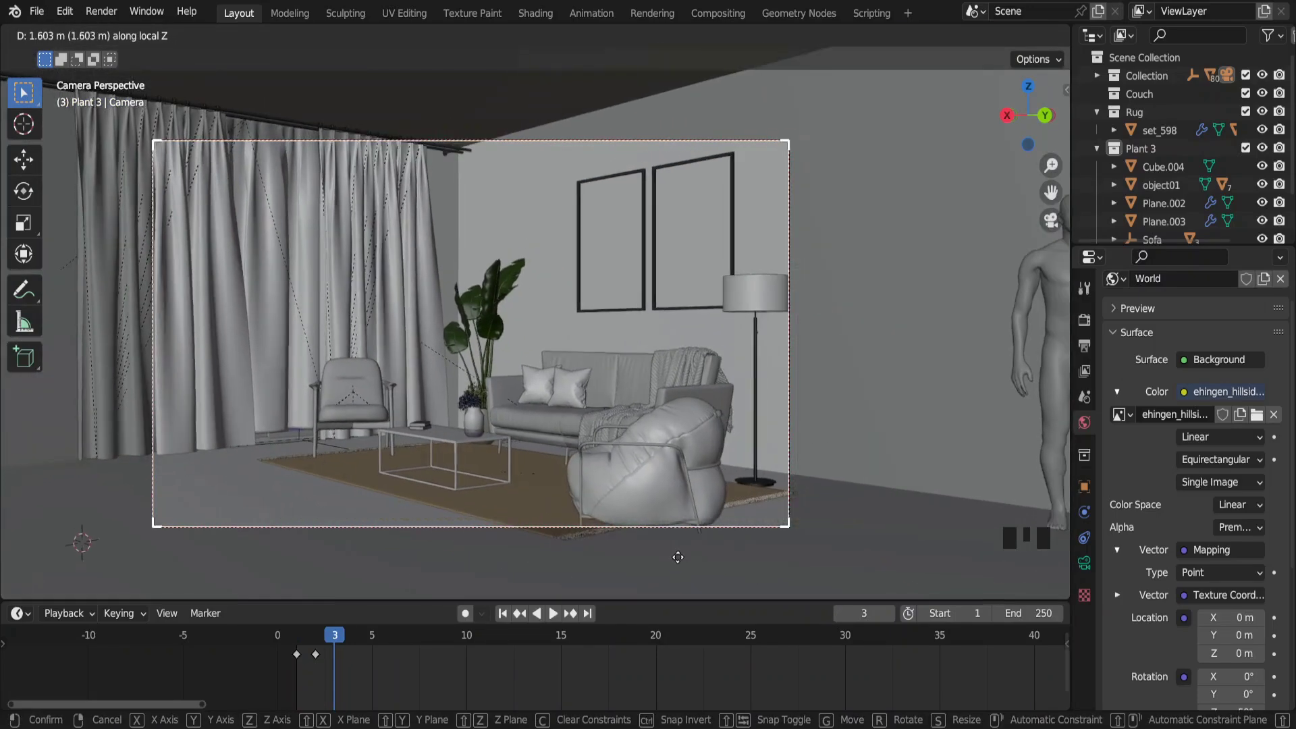
click(677, 556)
Move the camera along Z and rotate it about Z to frame the seating area.
key(g)
key(z)
click(607, 304)
key(r)
key(z)
click(597, 282)
Move the camera about -0.1 m along its local Z axis and insert a camera keyframe on frame 3.
scroll(597, 281, down, 1)
key(g)
key(z)
key(z)
click(538, 438)
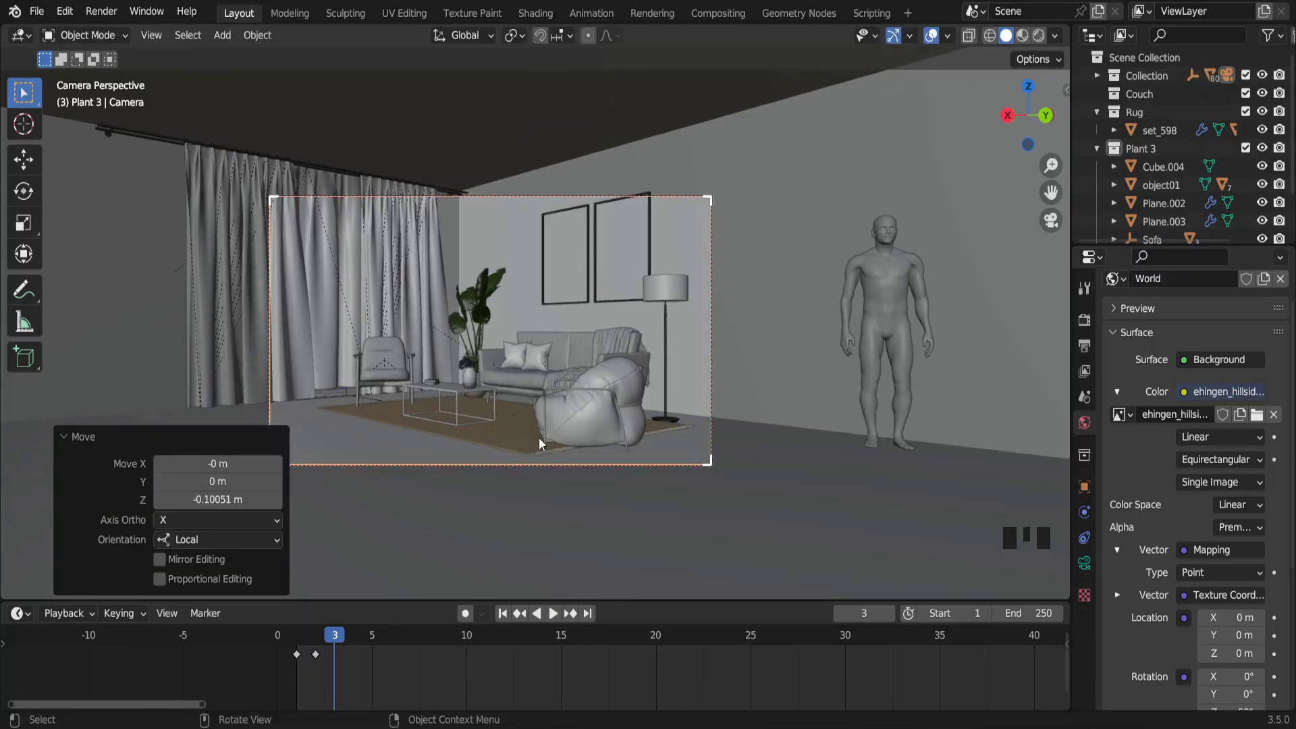
key(i)
click(539, 437)
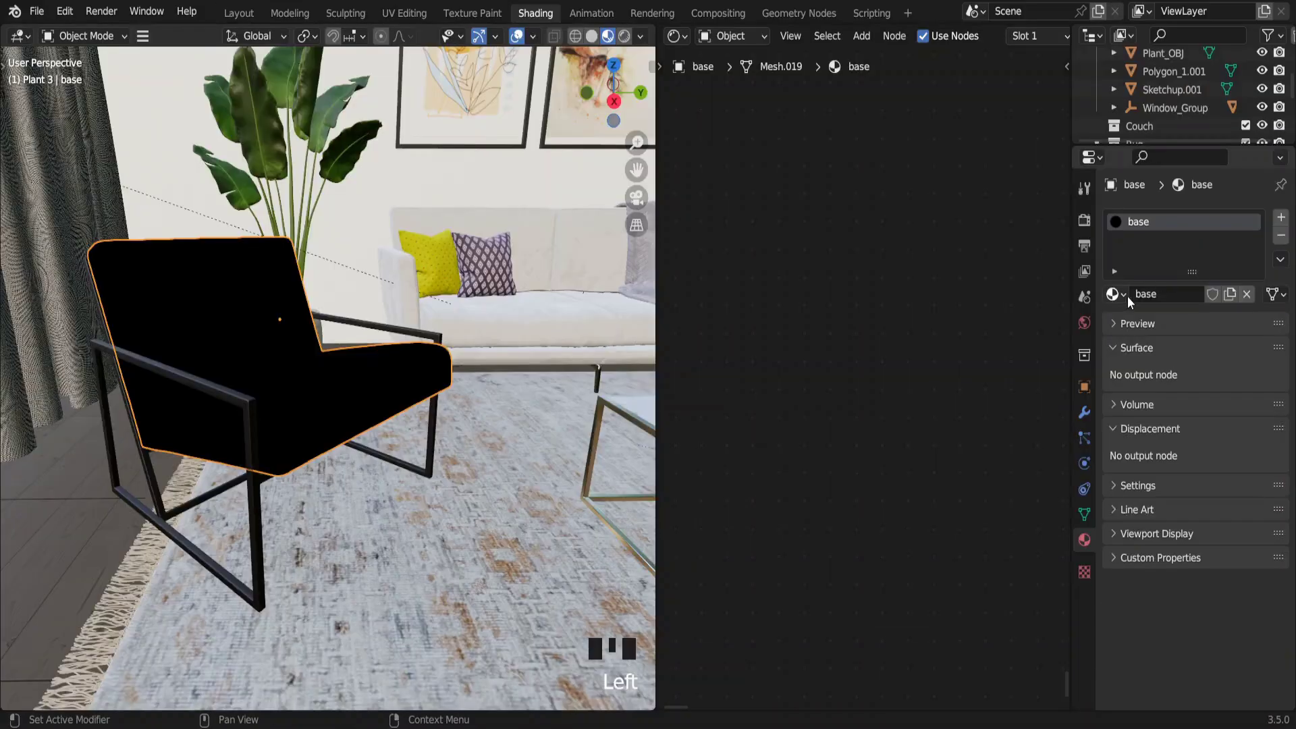
Assign Couch Material to the black-framed armchair's cushions and make it an independent copy.
click(1126, 297)
text(couch)
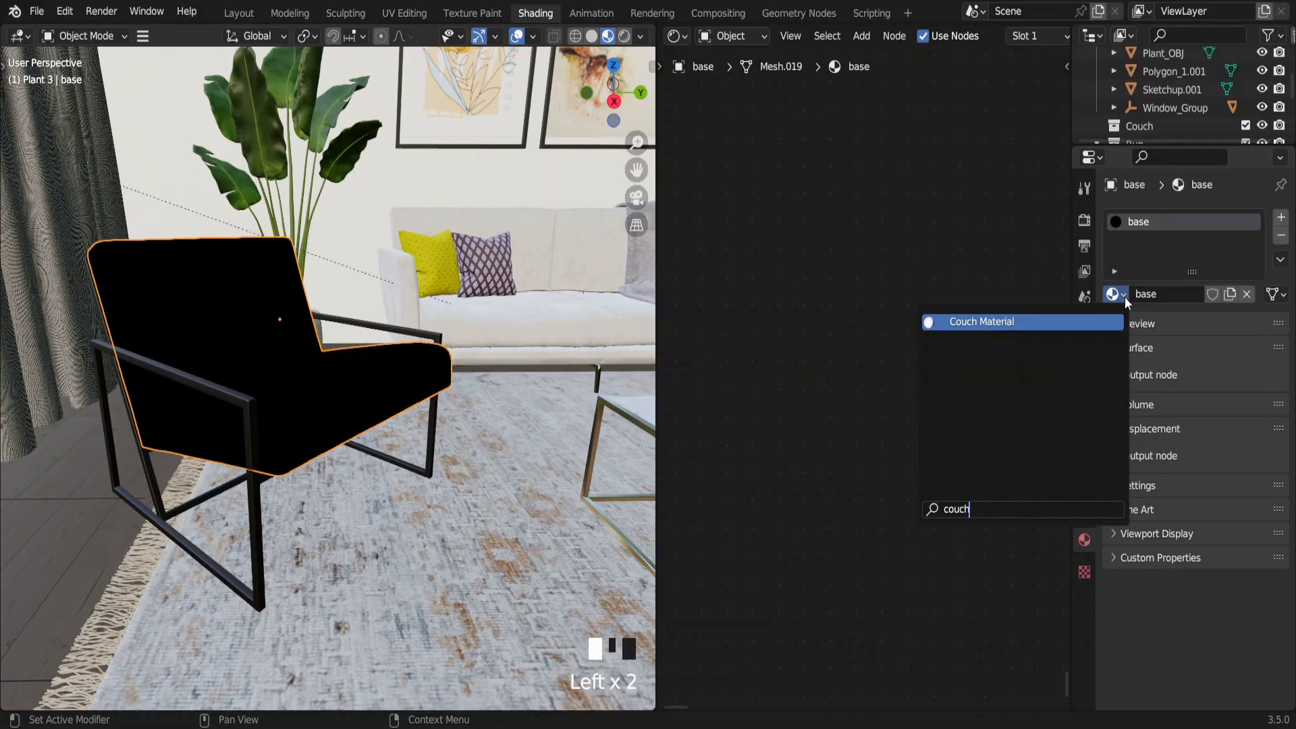
click(986, 322)
click(1230, 294)
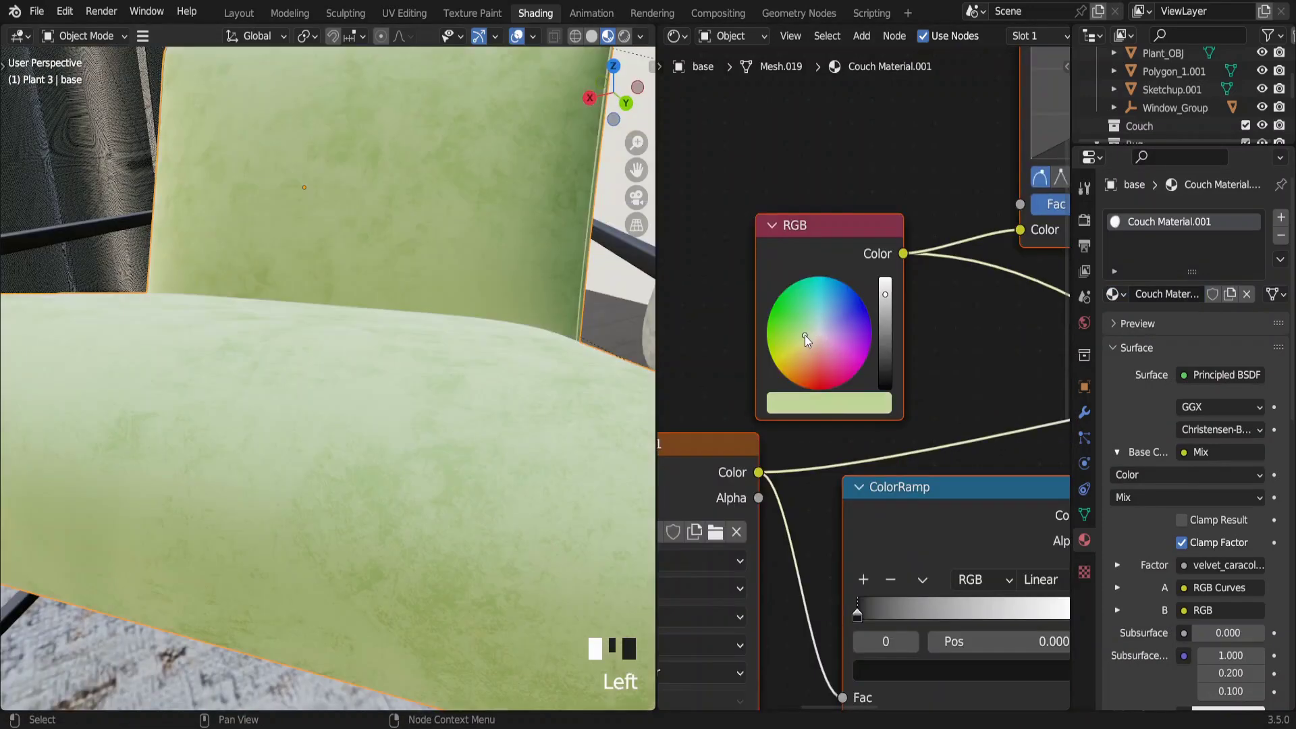
Tint the armchair material's RGB color beige with hue 0.131, saturation about 0.21 and value about 0.53.
click(829, 403)
drag(820, 162, 792, 210)
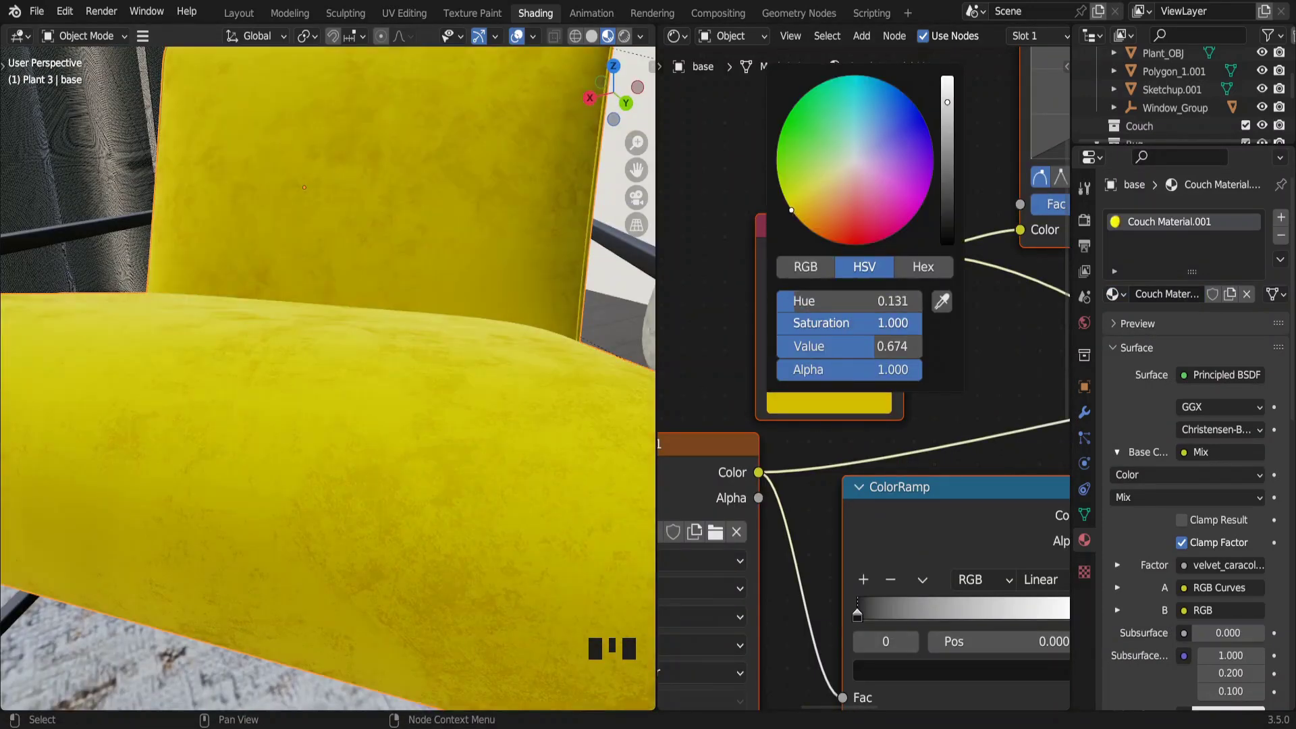
drag(803, 322, 690, 322)
drag(861, 343, 902, 346)
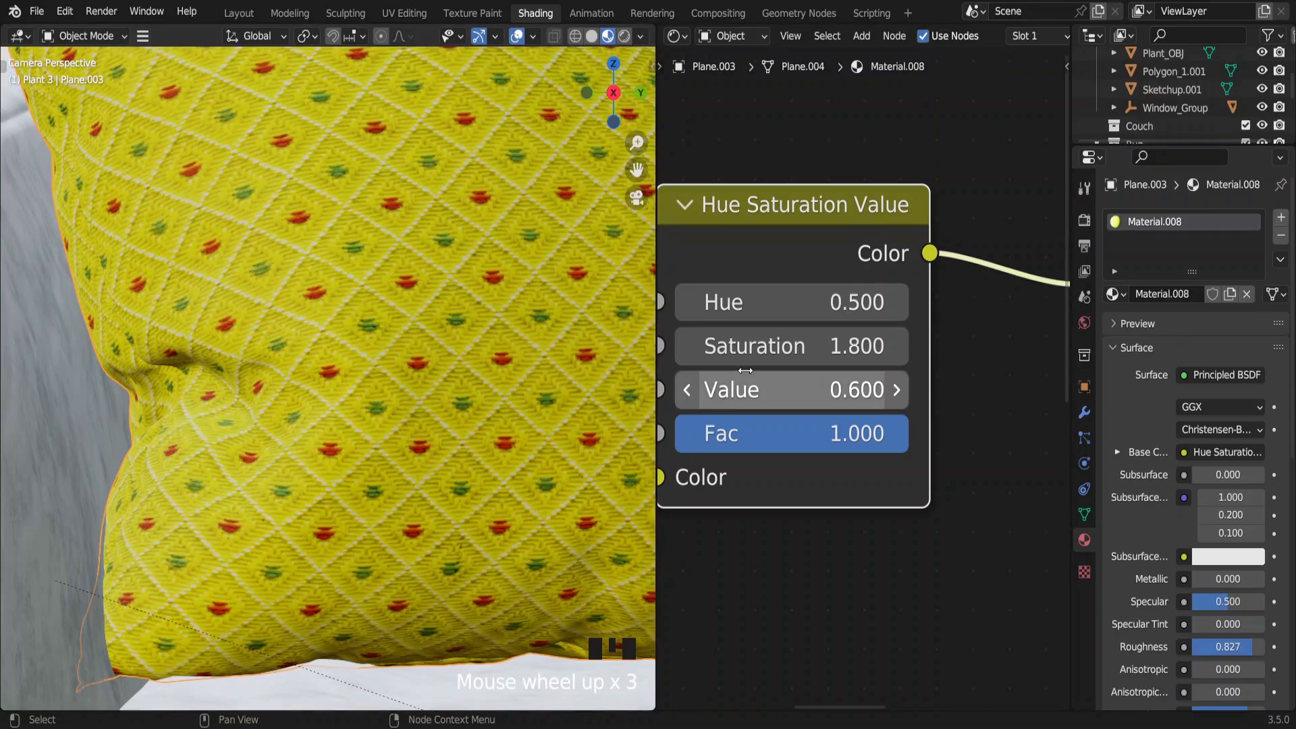
Set the Saturation of the yellow pillow's Hue Saturation Value node to 1.
click(760, 356)
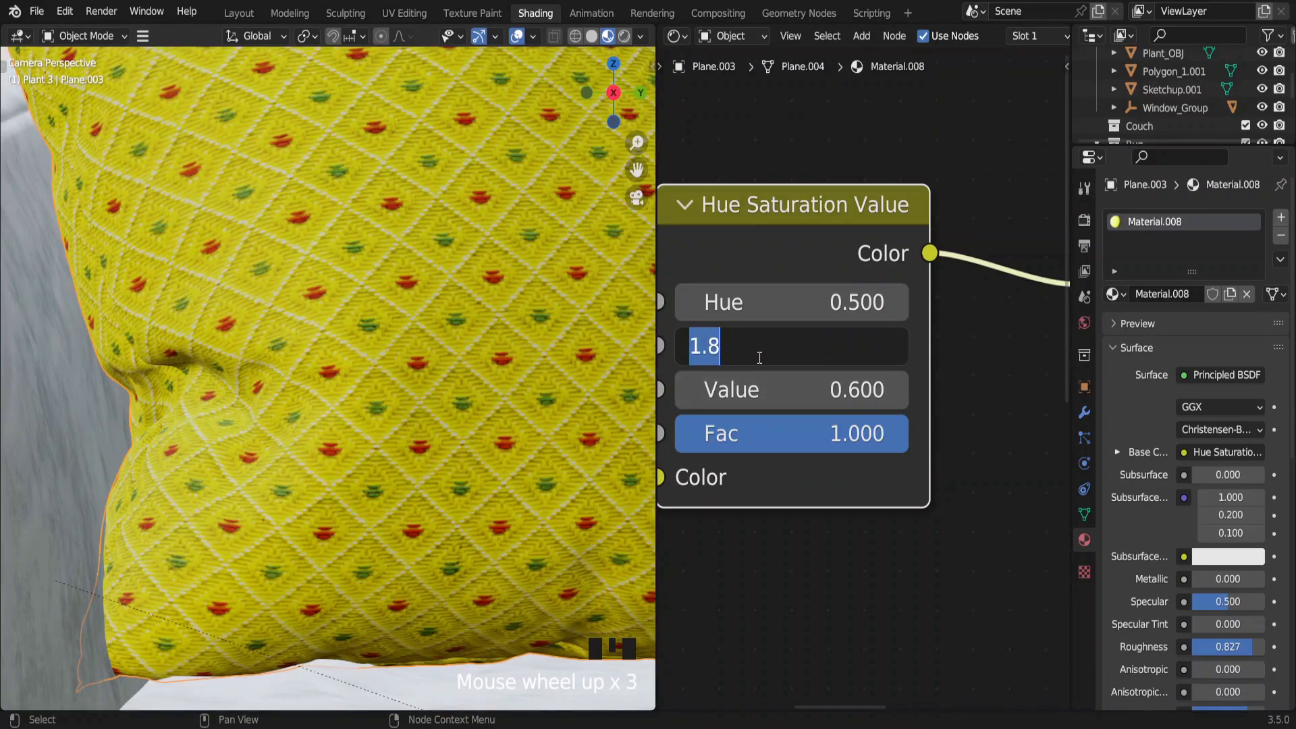
text(1)
click(759, 356)
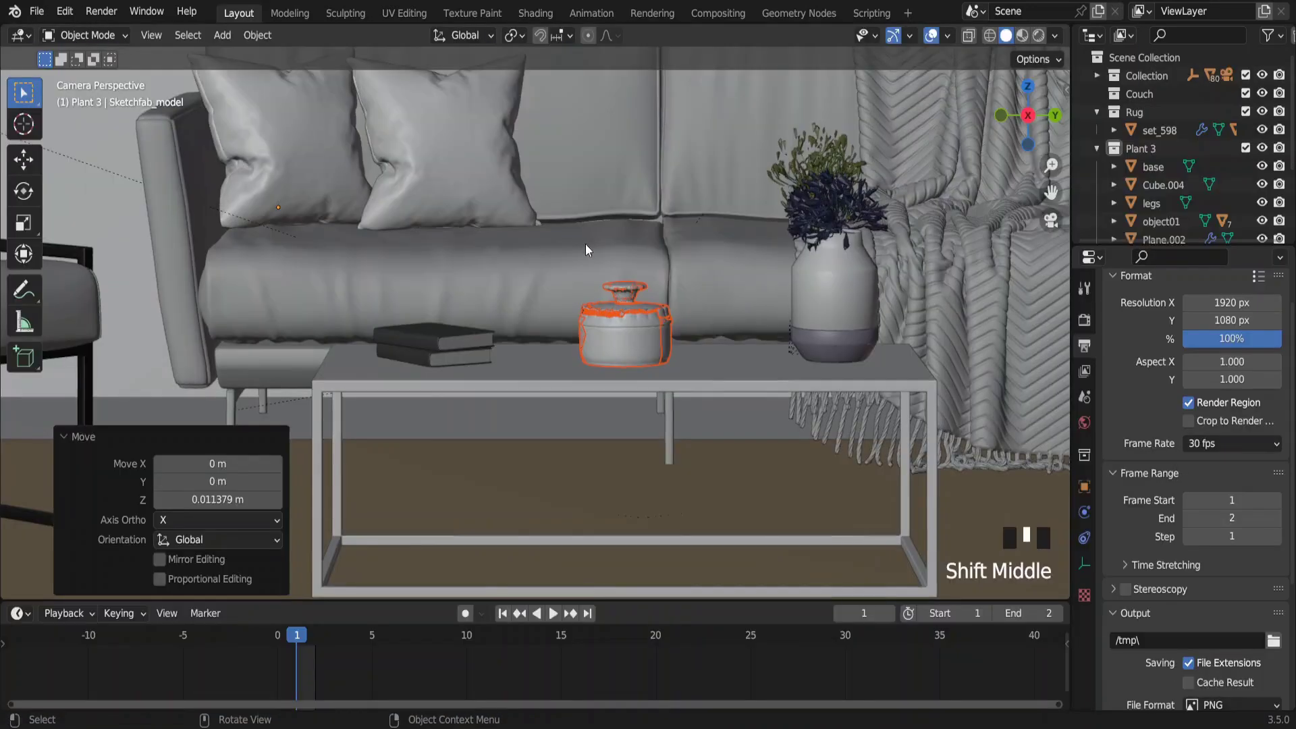
Move the lidded pot along Y on the coffee table, closer to the flower vase.
key(g)
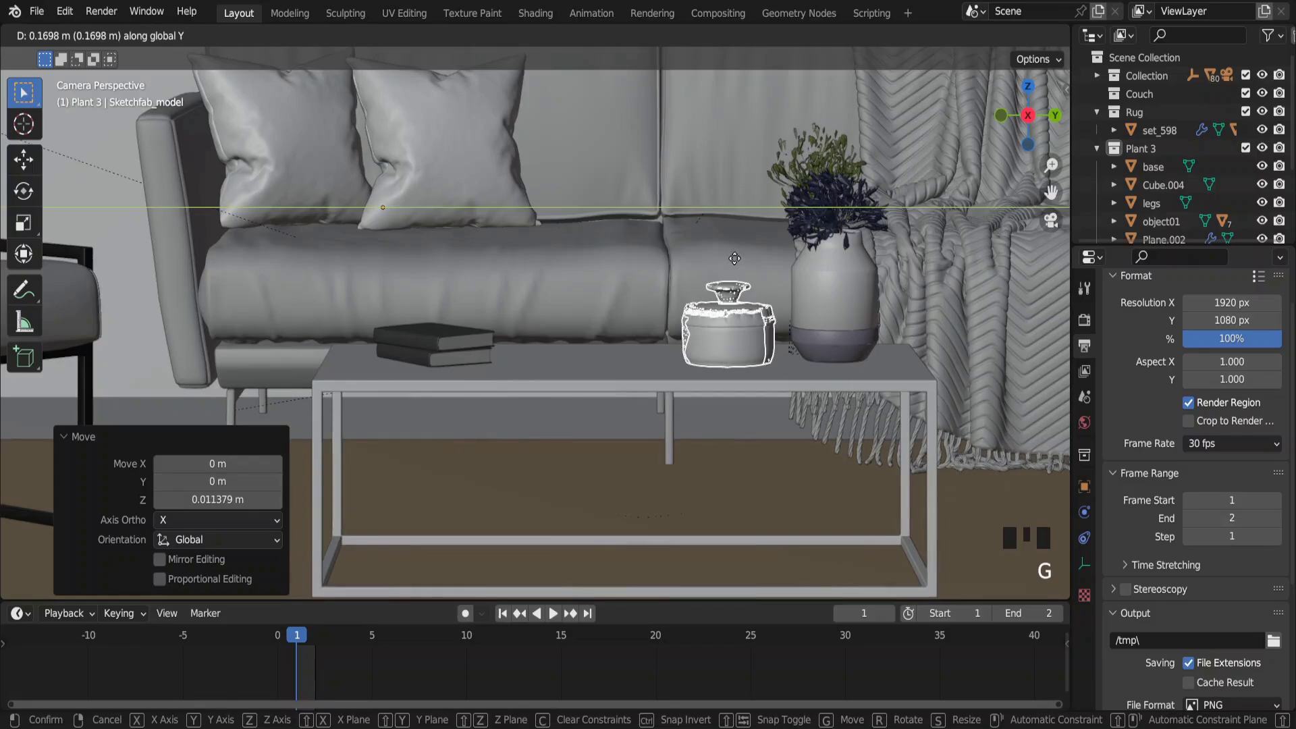
click(702, 286)
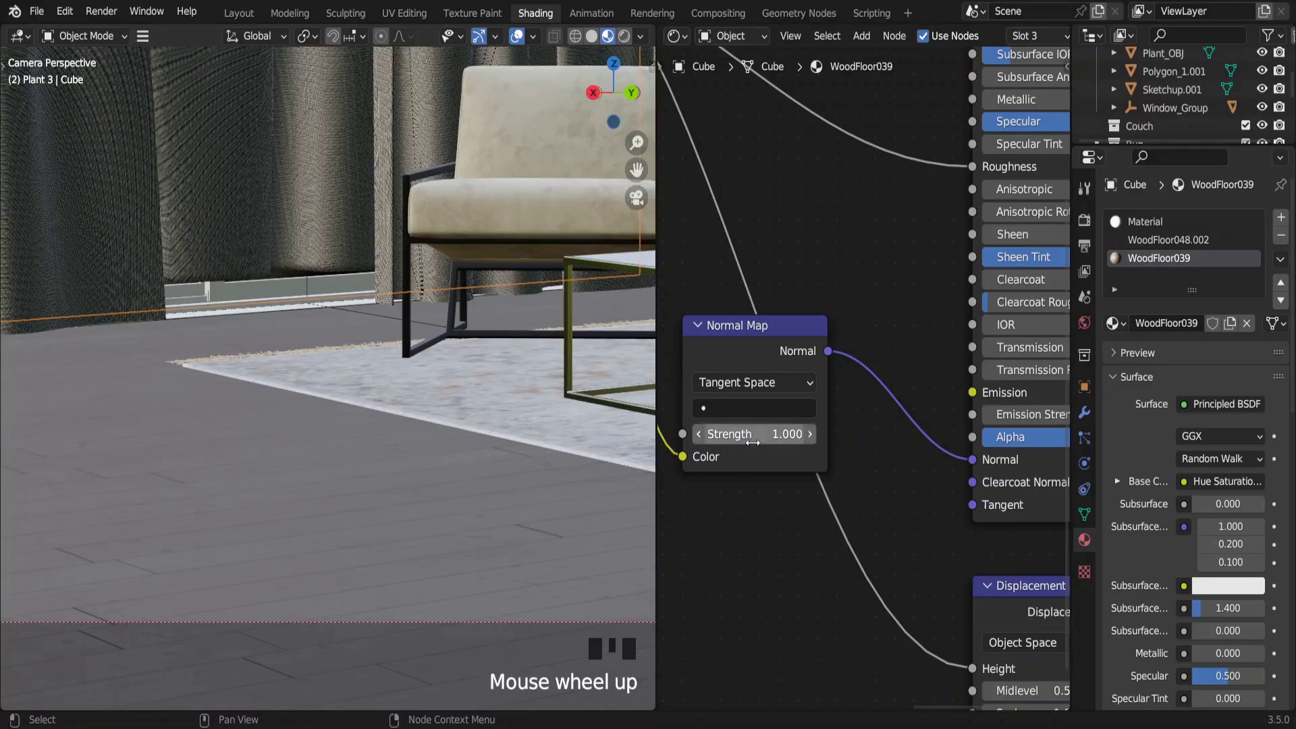
Set the Normal Map strength of the WoodFloor039 floor material to 1.3.
click(754, 438)
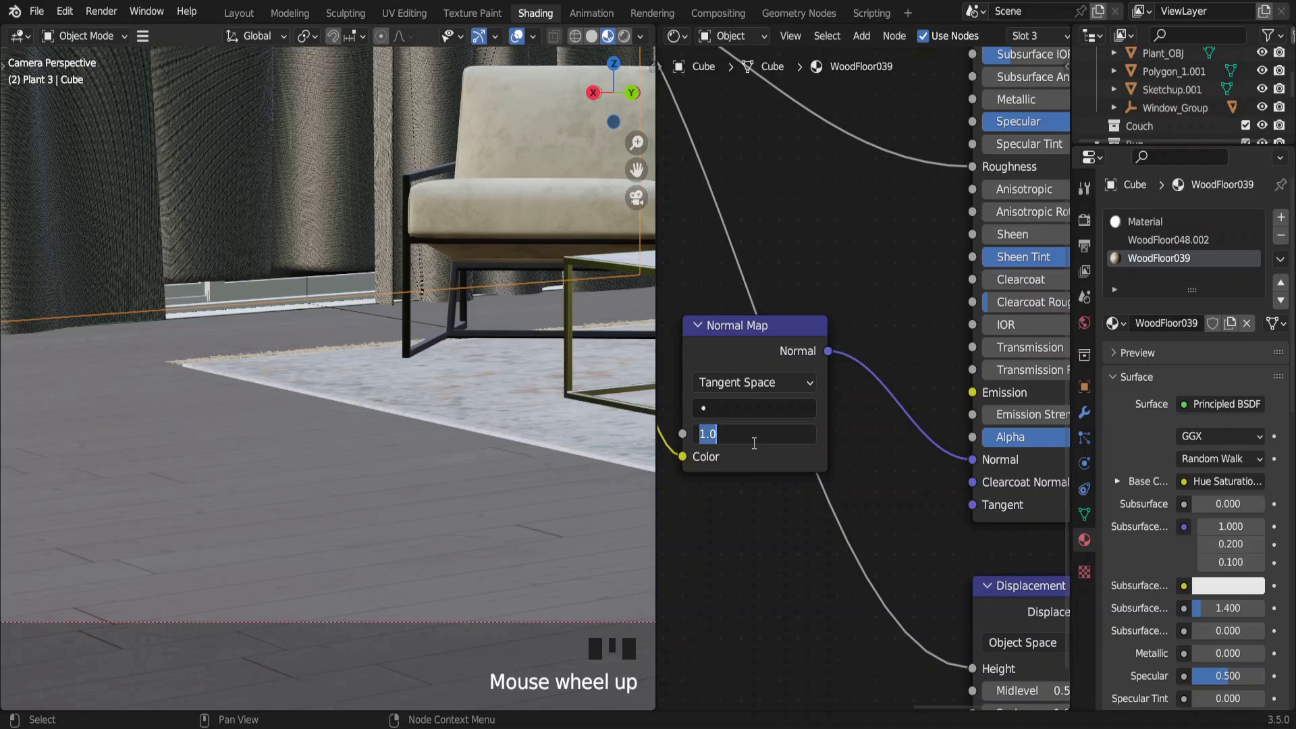
text(1.3)
click(754, 449)
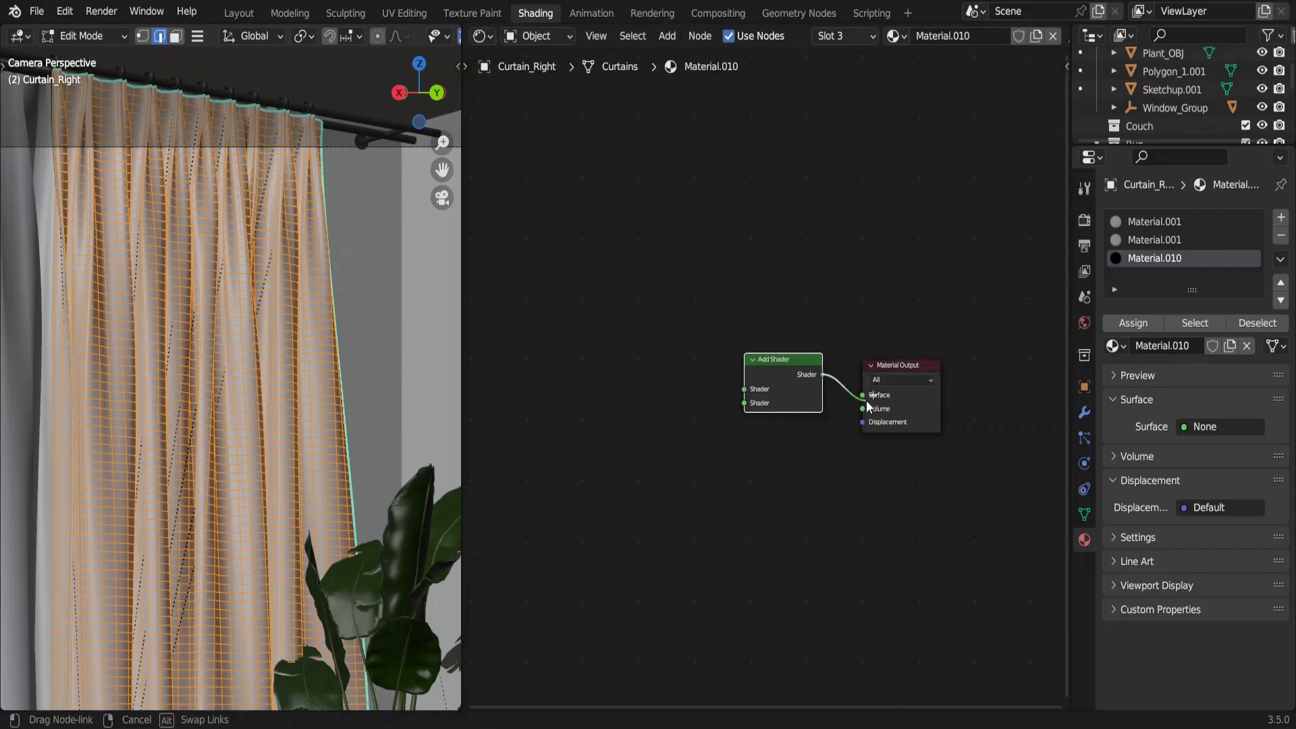
Add a Diffuse BSDF to the right curtain's Material.010 and connect it to the Add Shader's first shader input.
key(shift+a)
text(diff)
key(Return)
click(605, 369)
drag(687, 377, 744, 390)
Add a Translucent BSDF to the curtain material and connect it to the Add Shader's second shader input.
key(shift+a)
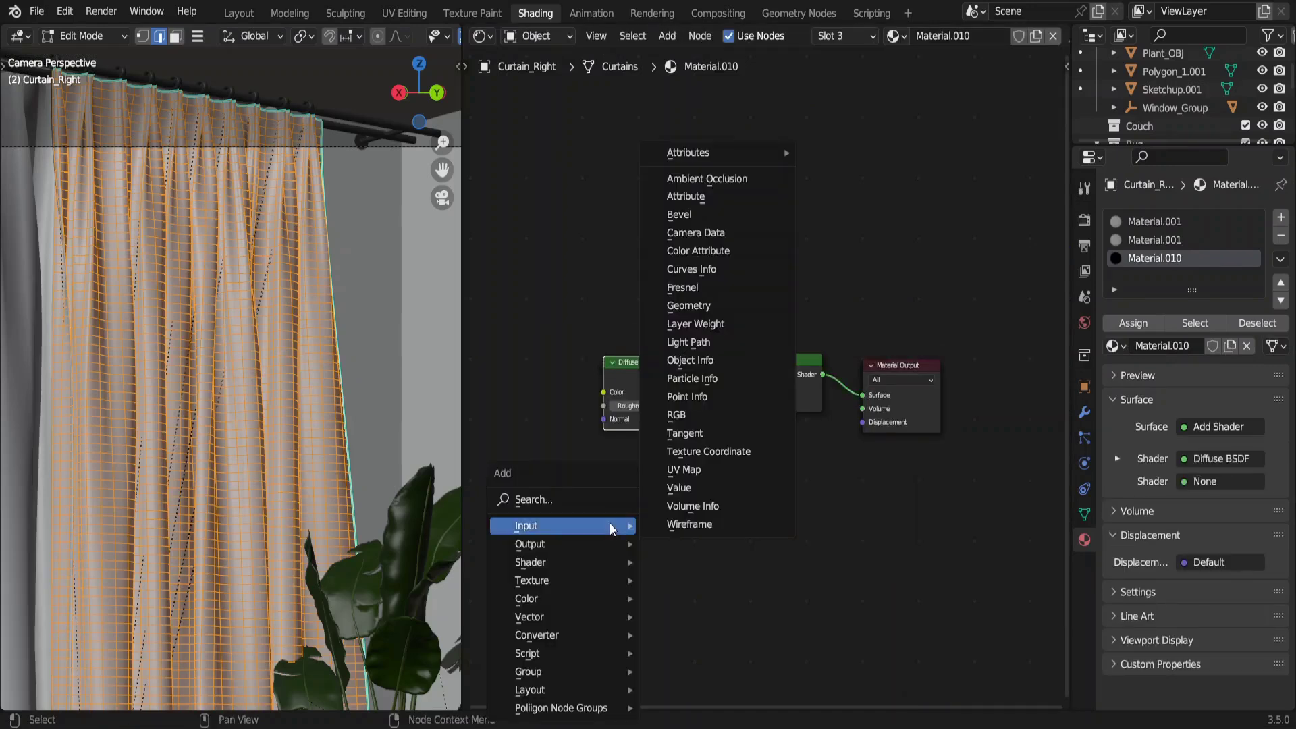
click(596, 501)
text(trans)
key(Return)
click(594, 500)
drag(673, 507, 744, 403)
Shift the curtain's shader nodes away from the Material Output and insert a Mix Shader between the Add Shader and the output.
drag(623, 498, 637, 459)
drag(584, 331, 767, 509)
drag(773, 364, 672, 370)
key(shift+a)
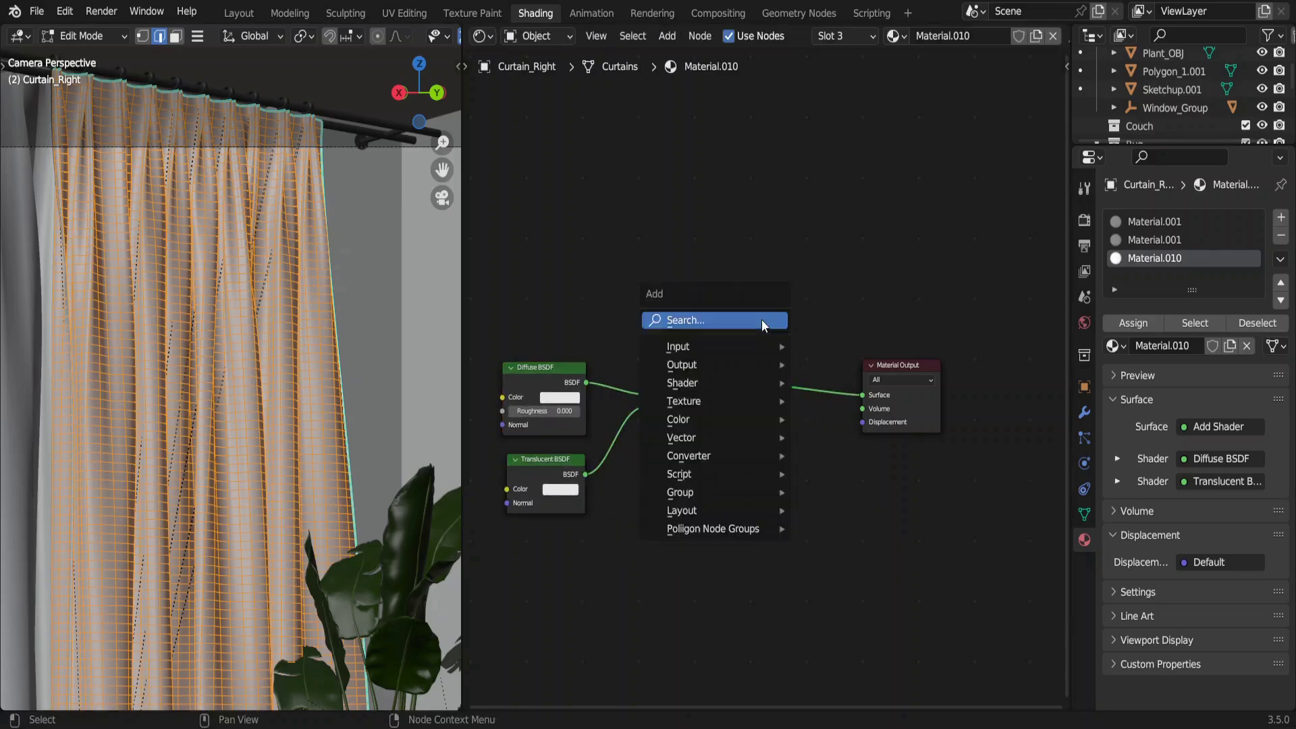
click(761, 320)
text(mix)
key(Return)
click(766, 328)
Add a Transparent BSDF to the curtain material and connect it to the Mix Shader's second shader input.
key(shift+a)
text(trans)
key(Down)
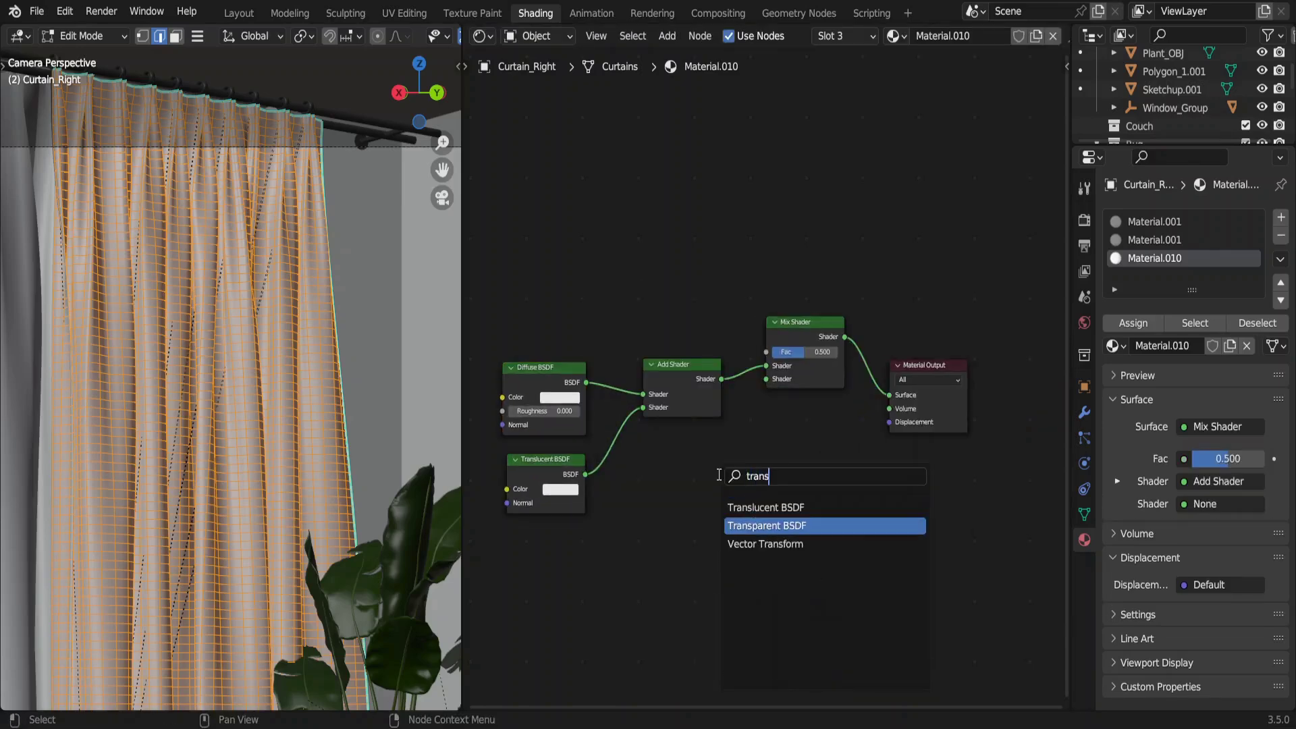
key(Return)
click(659, 473)
drag(736, 482, 766, 379)
Add a Light Path node and connect one of its ray outputs to the Mix Shader's Fac input.
key(shift+a)
text(li)
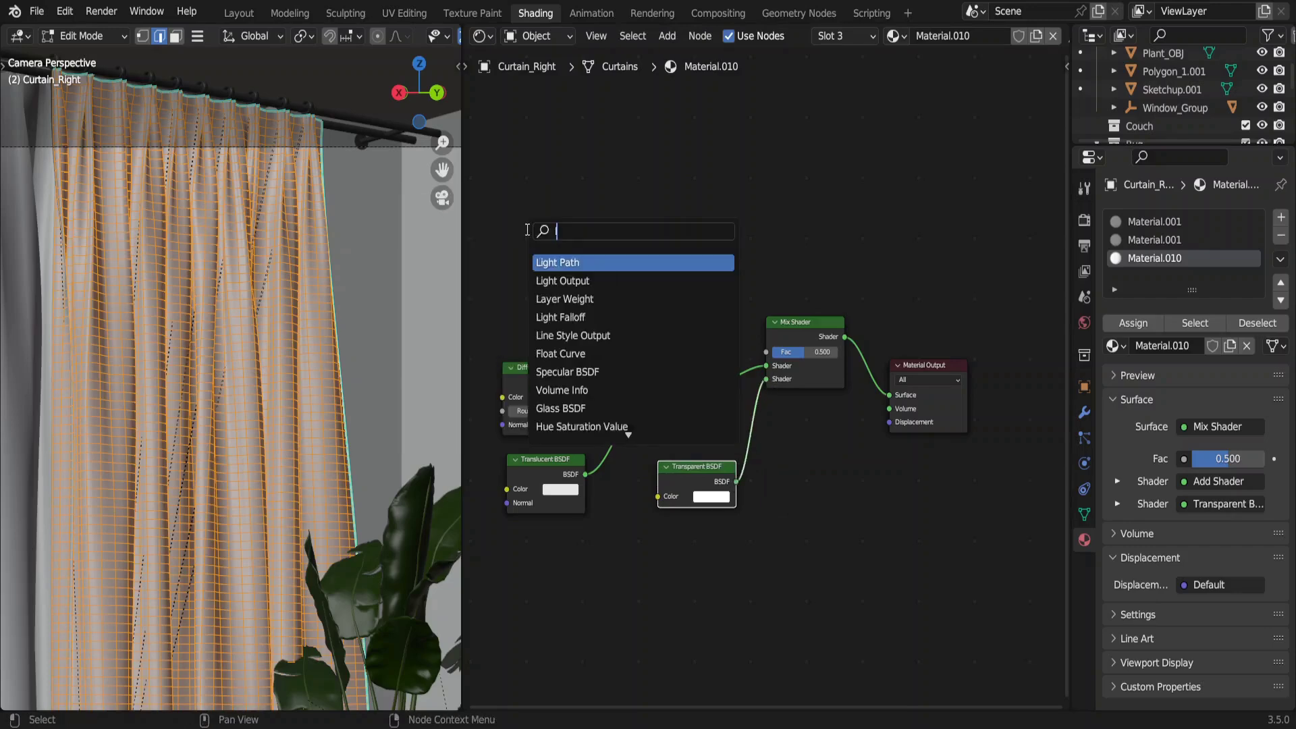
key(Return)
click(578, 142)
drag(656, 164, 765, 352)
Rotate the camera slightly and move it to reframe the living room view at frame 2.
middle_drag(554, 491, 594, 493)
click(594, 492)
click(677, 346)
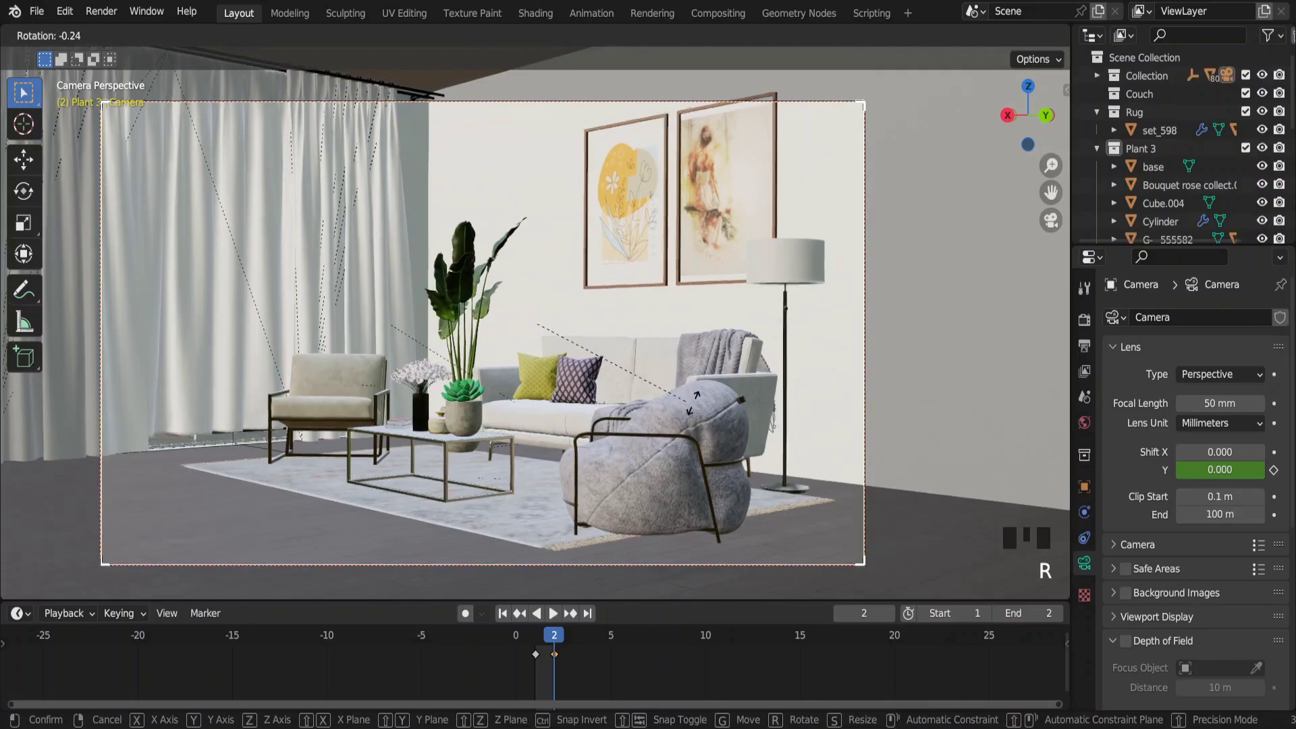
click(681, 362)
key(g)
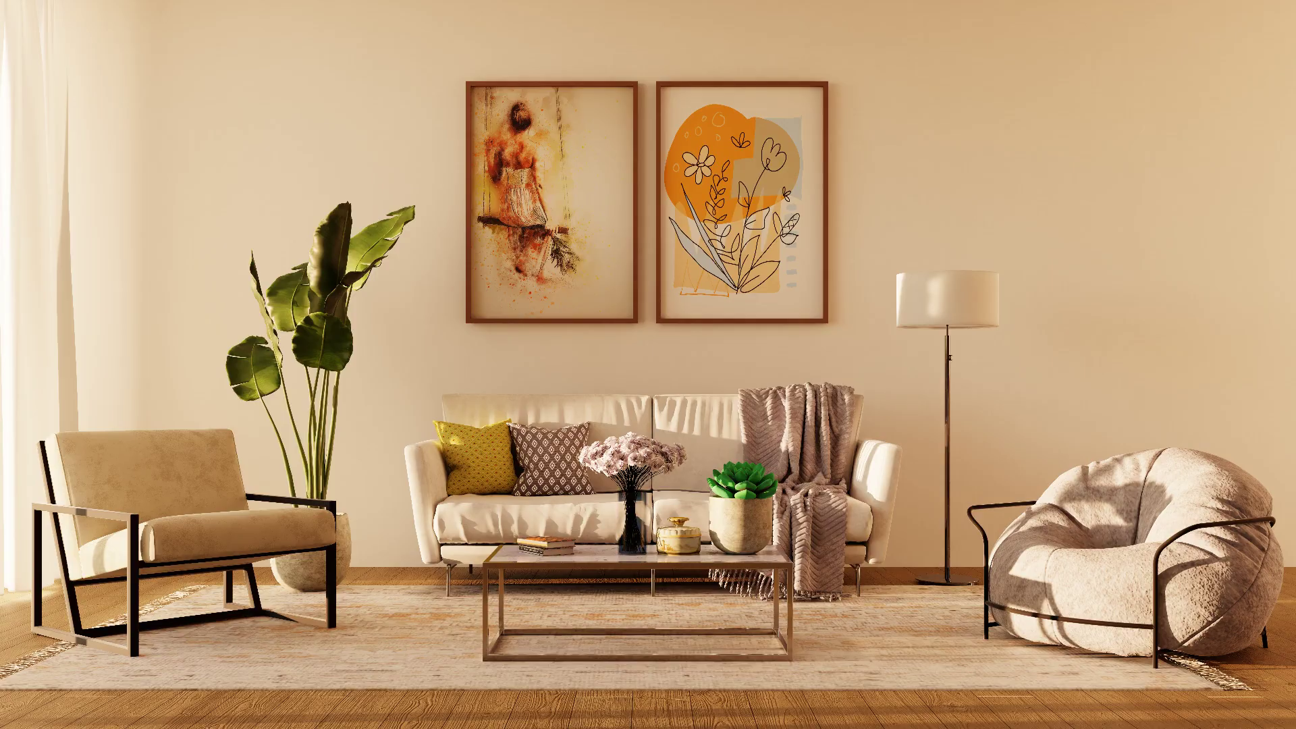